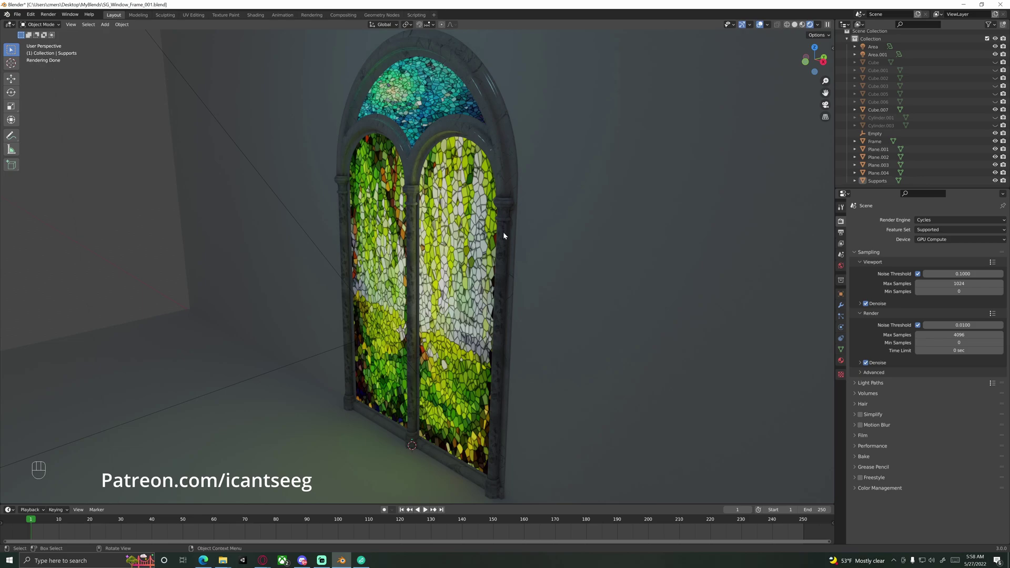
# Switch to the browser and view the free Plaster 17 texture and the Poliigon Material Converter Addon page, then return to Blender
pyautogui.click(504, 236)
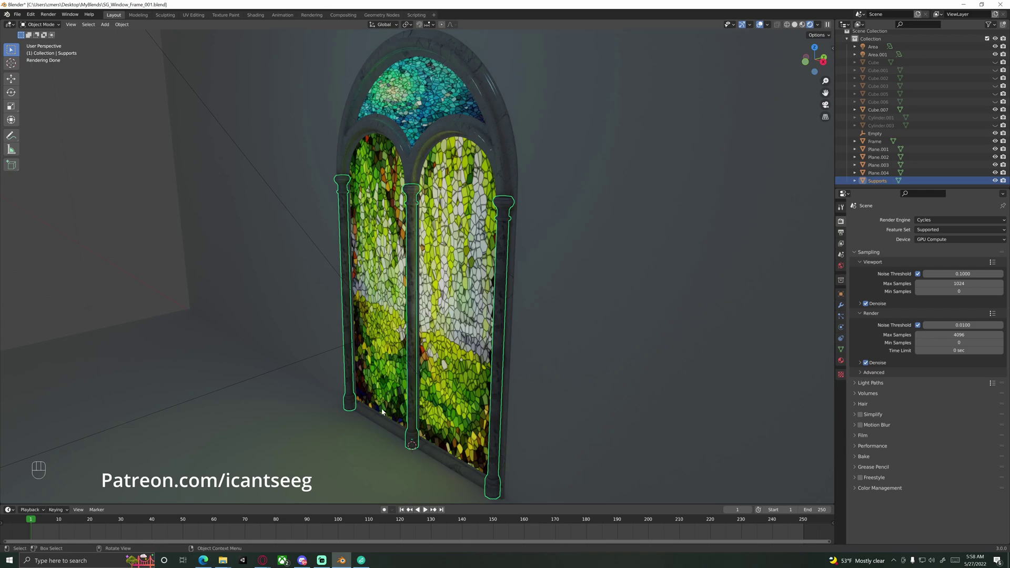
pyautogui.moveTo(263, 560)
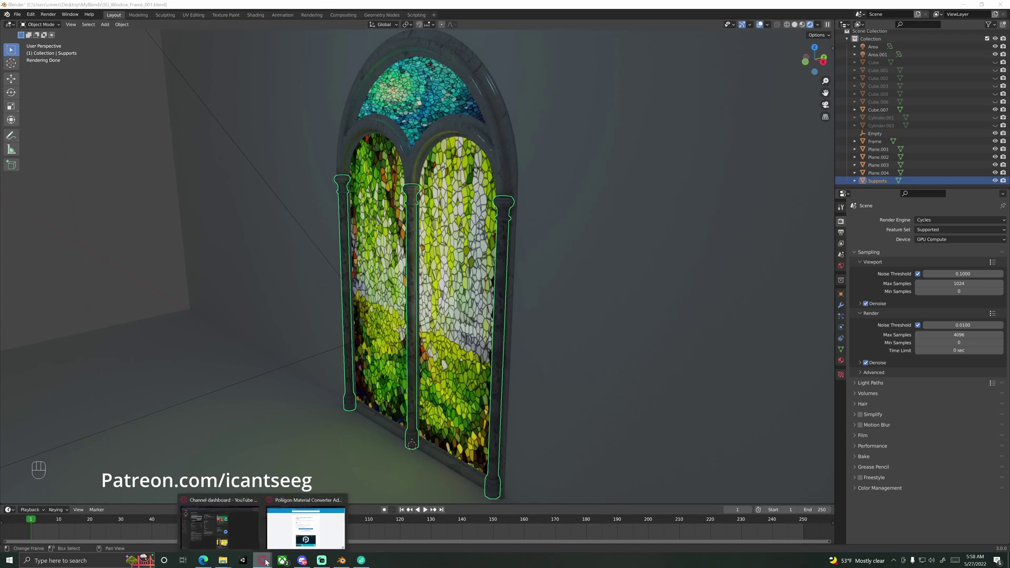
pyautogui.click(289, 527)
pyautogui.hotkey('ctrl', 'Tab')
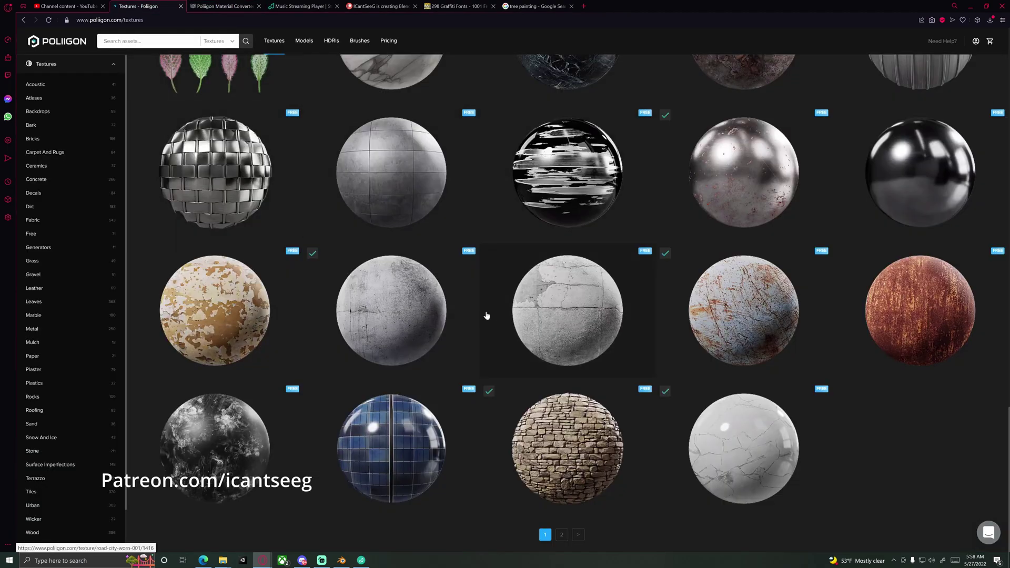
pyautogui.click(414, 325)
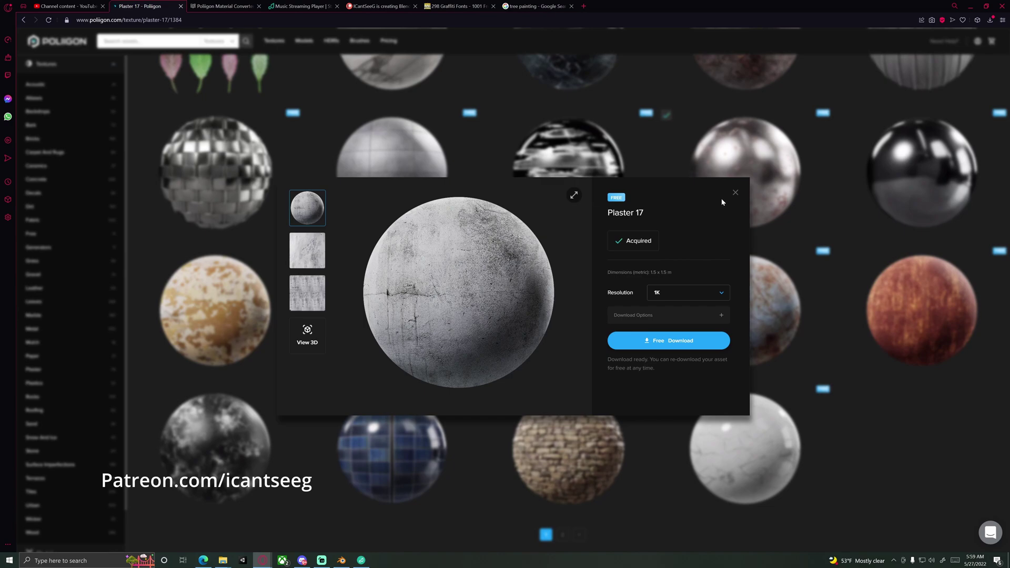
pyautogui.click(736, 193)
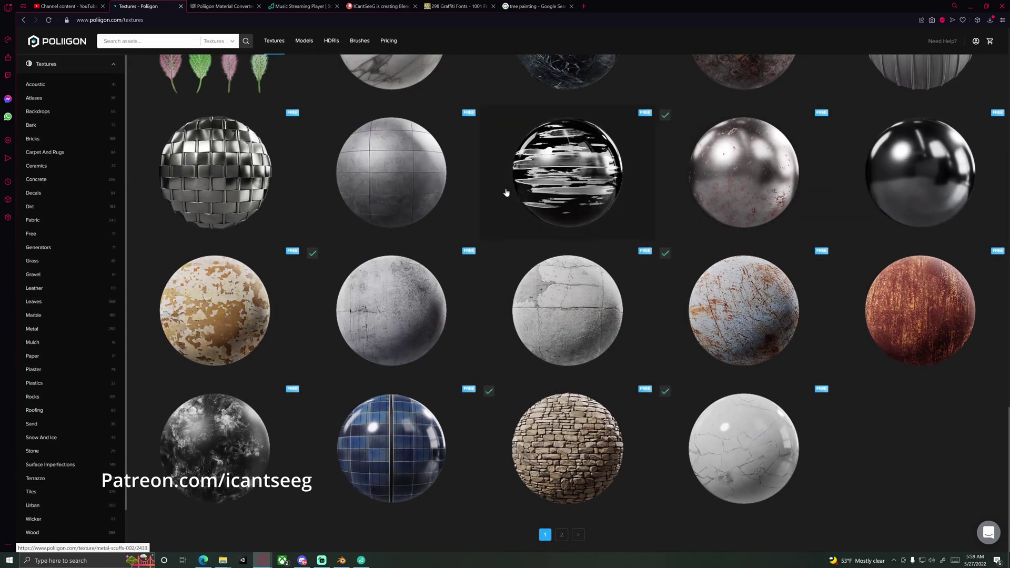
pyautogui.click(228, 8)
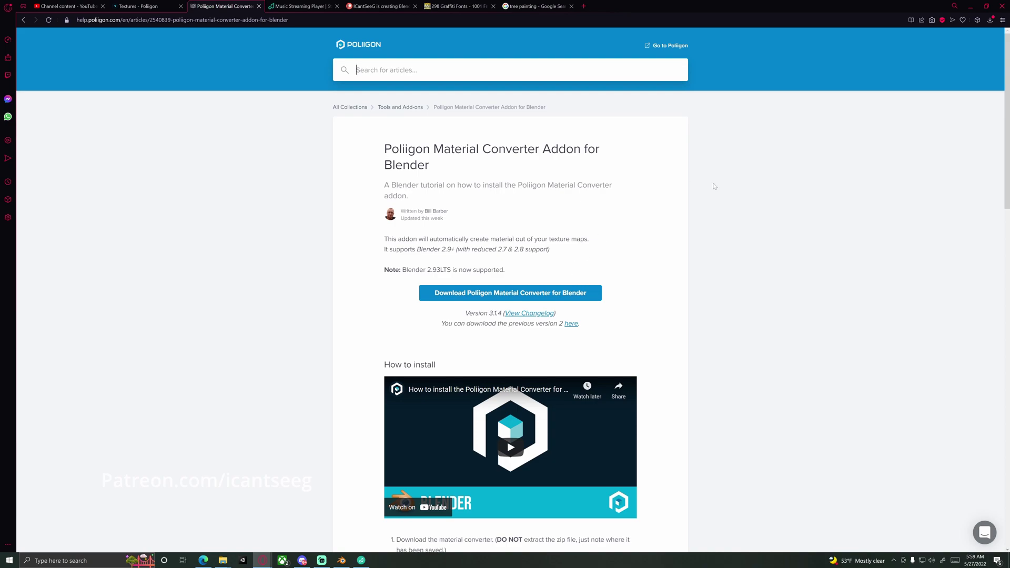
pyautogui.click(971, 6)
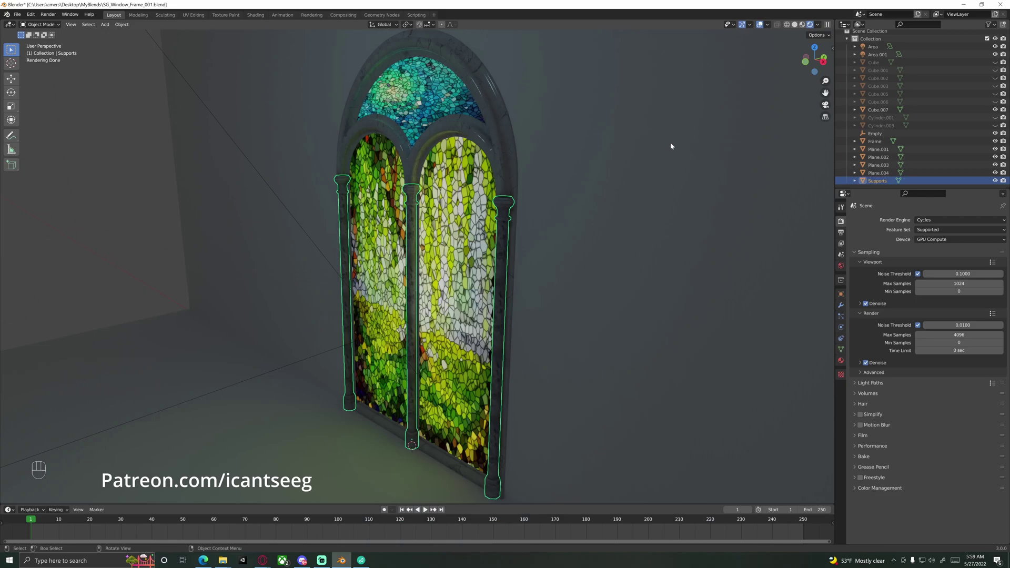
# Review the Poliigon Material Converter add-on and the add-on install dialog in the preferences, and save the preferences
pyautogui.click(32, 14)
pyautogui.click(56, 127)
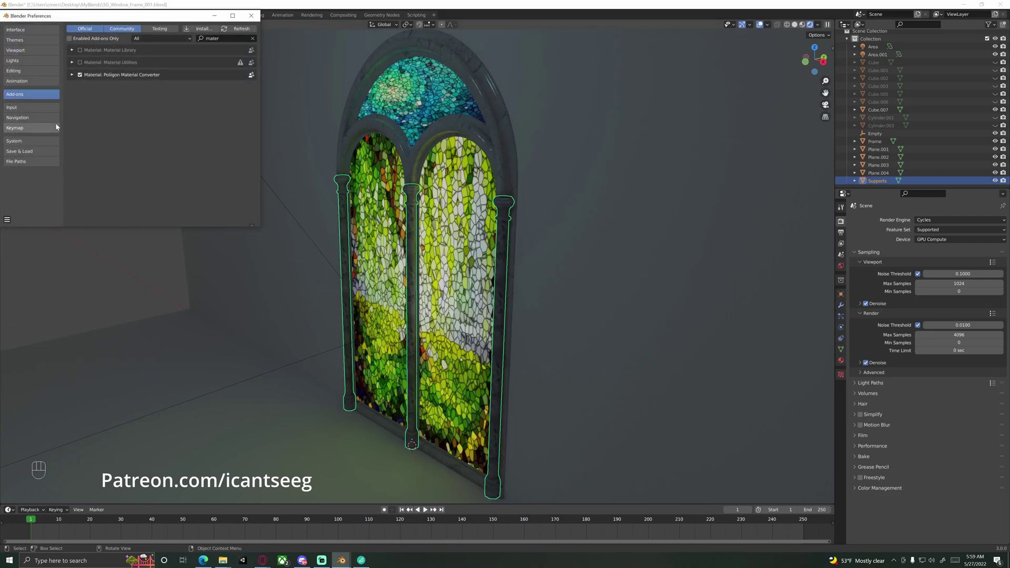
pyautogui.click(201, 28)
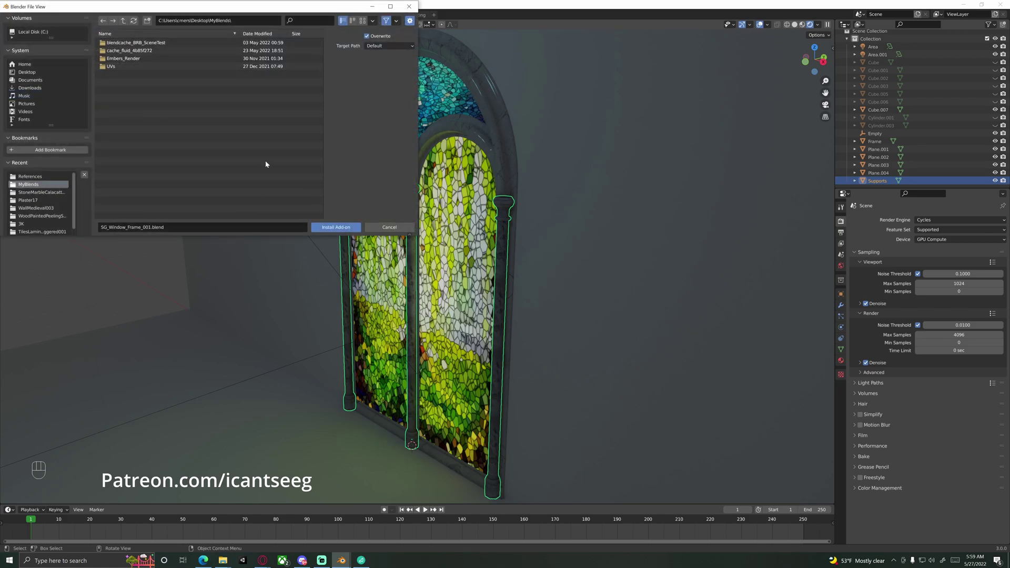
pyautogui.click(389, 227)
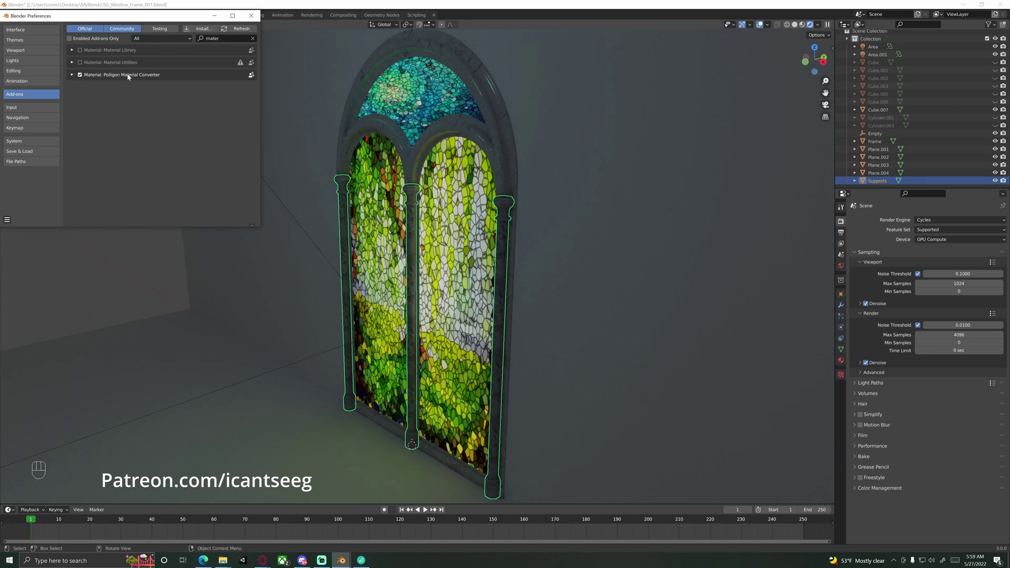
pyautogui.click(7, 219)
pyautogui.click(22, 200)
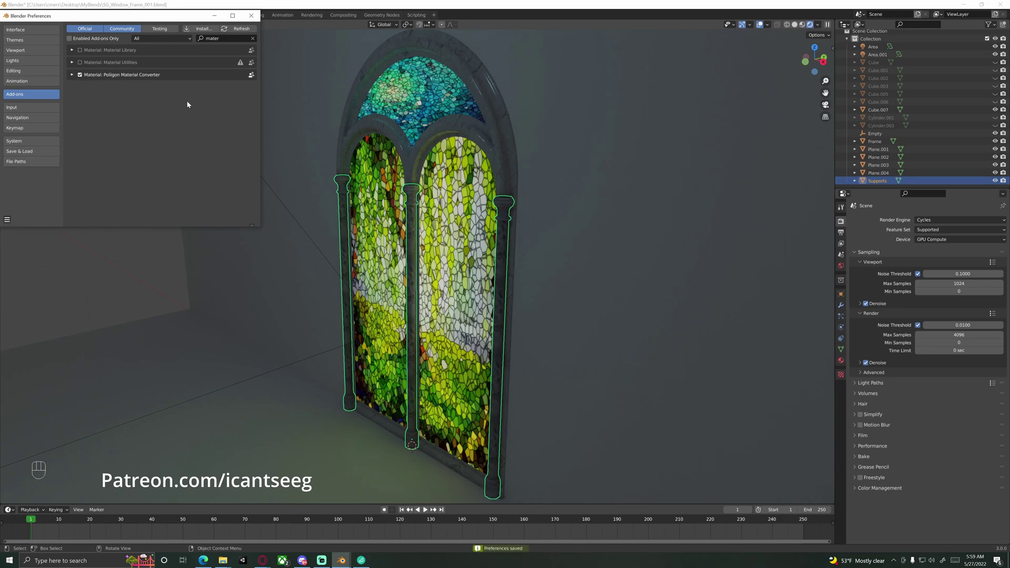
pyautogui.click(249, 17)
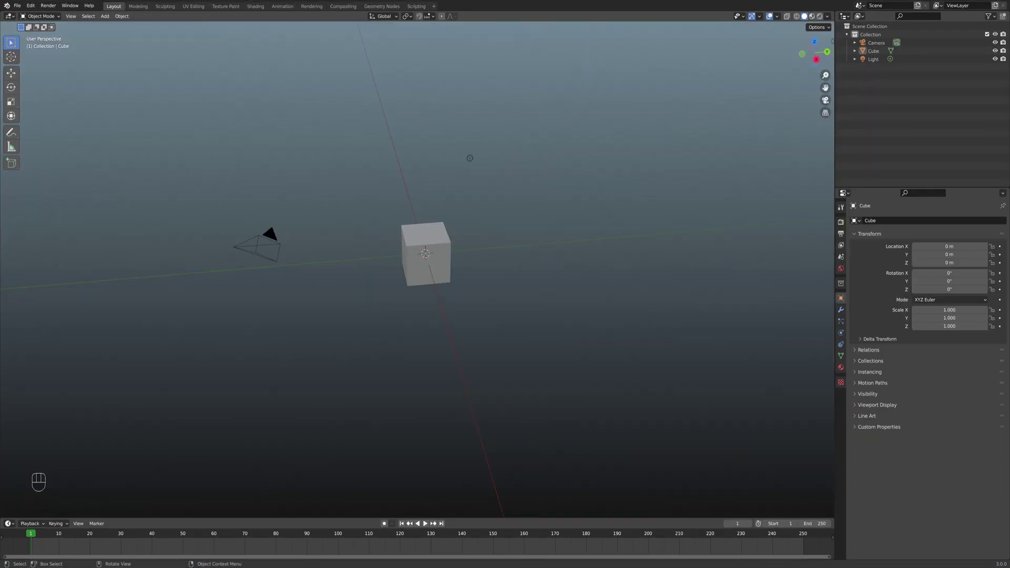
# Delete all the default objects from the new scene
pyautogui.moveTo(474, 239); pyautogui.dragTo(522, 235, button='middle')
pyautogui.press('a')
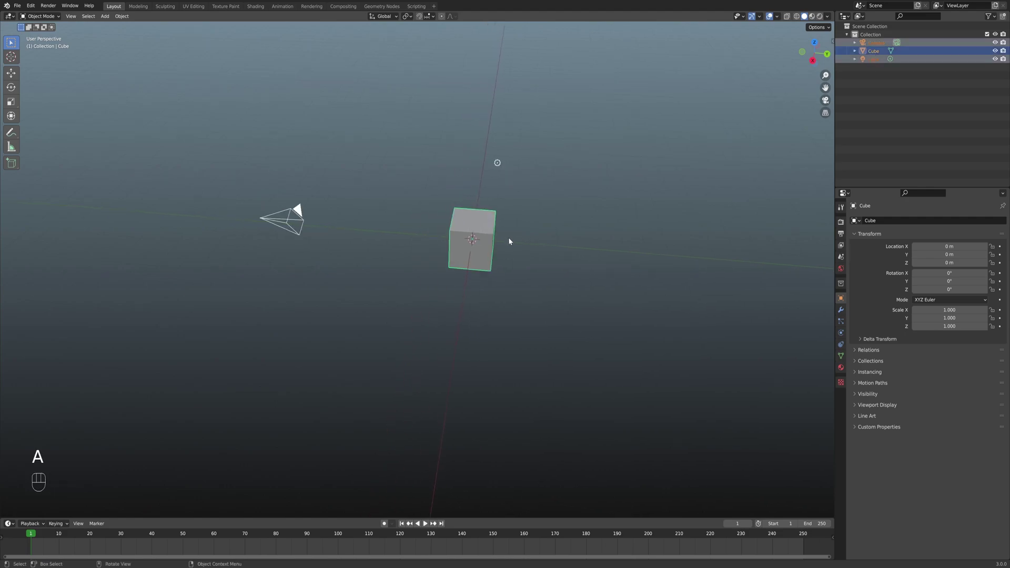
pyautogui.press('x')
pyautogui.click(507, 238)
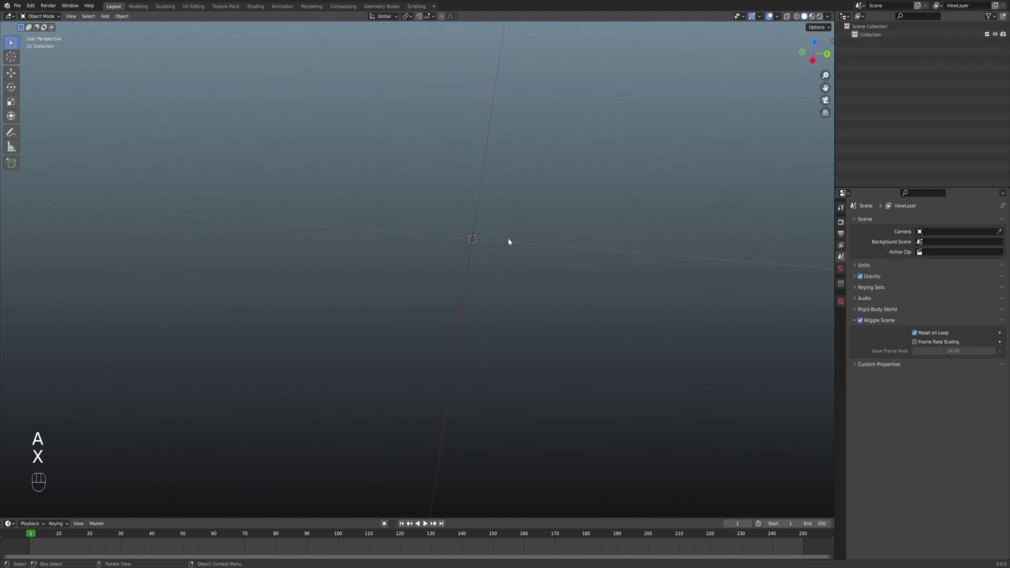
# Add a cylinder mesh at the origin and set its vertices to 8
pyautogui.hotkey('shift', 'a')
pyautogui.moveTo(504, 252)
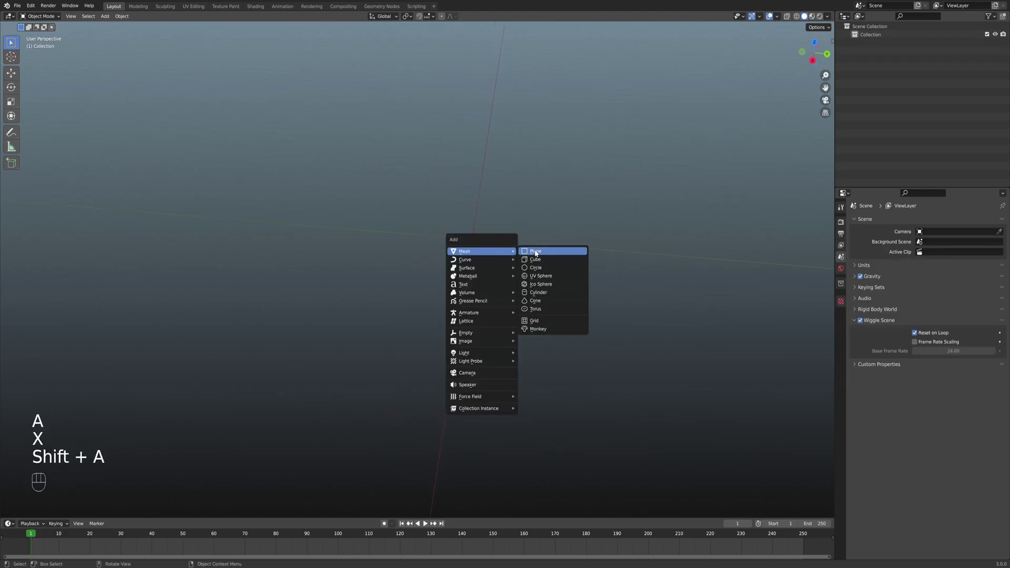
pyautogui.click(545, 293)
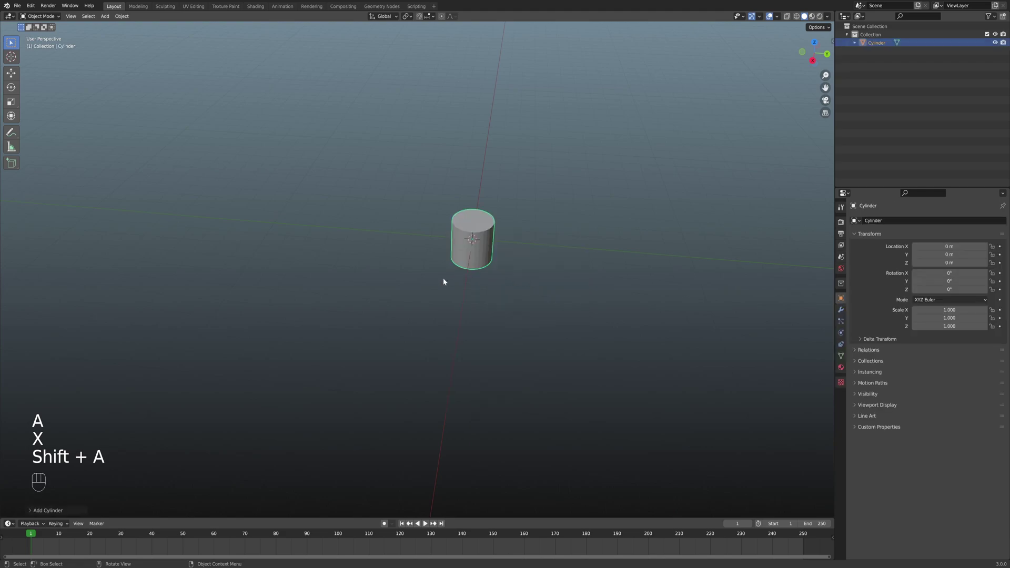
pyautogui.click(42, 510)
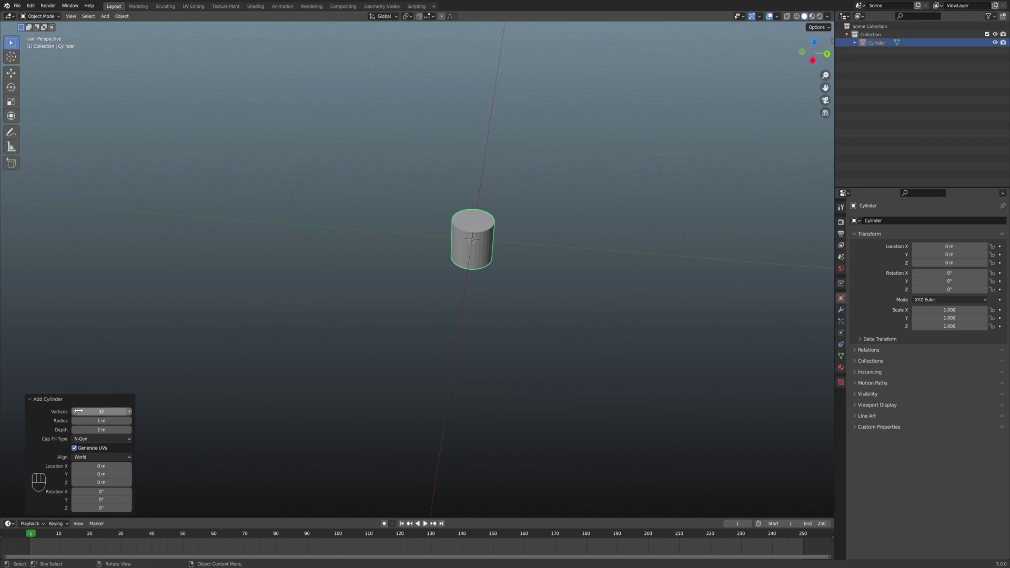
pyautogui.click(106, 412)
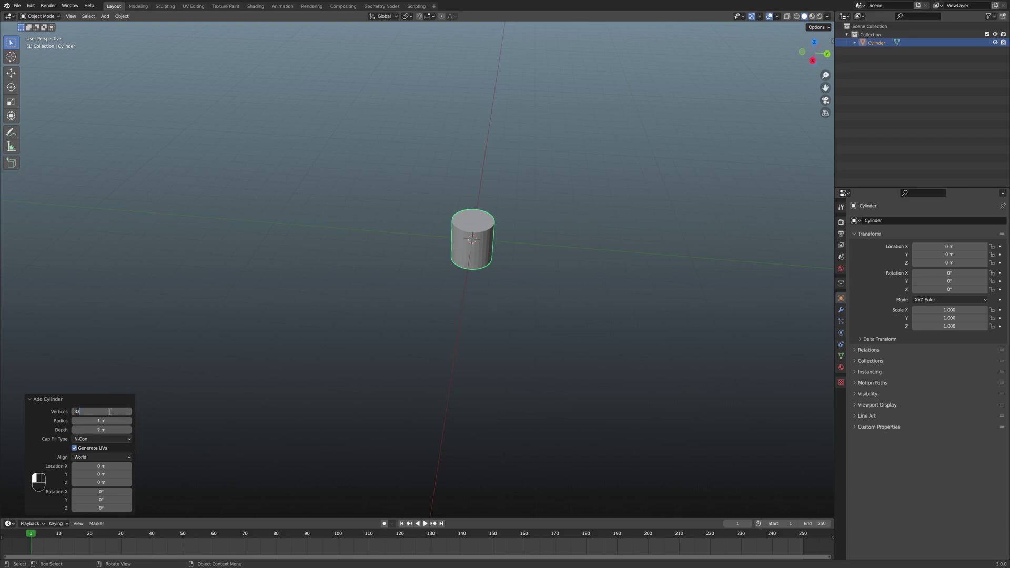
pyautogui.write('8')
pyautogui.press('Return')
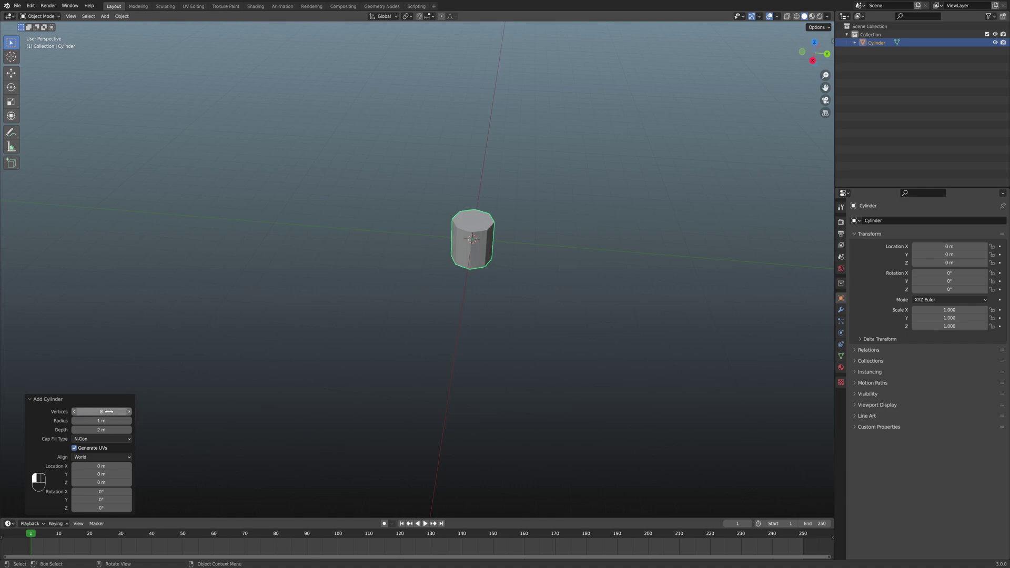
pyautogui.click(464, 280)
pyautogui.click(494, 268)
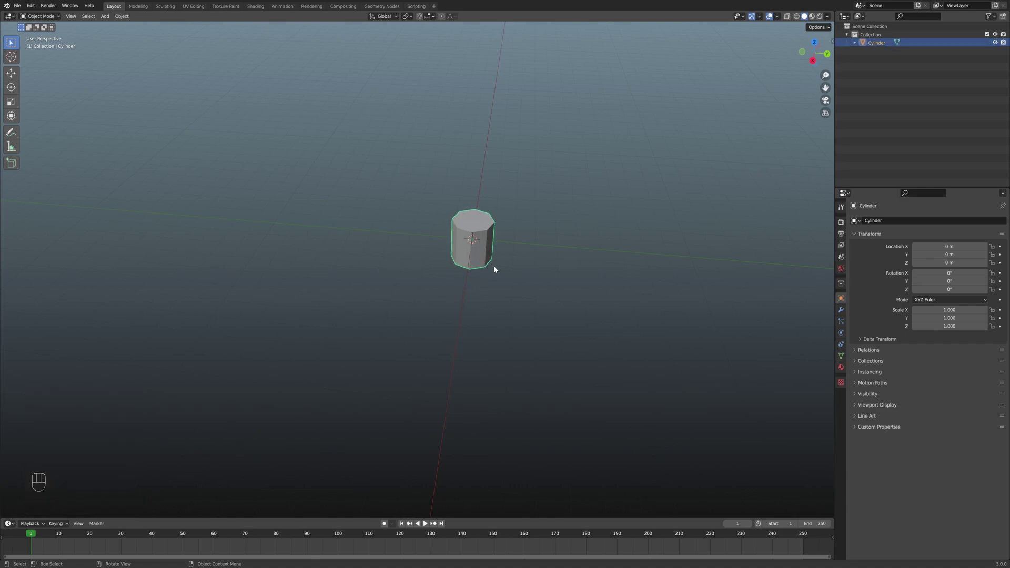
# Rotate the cylinder by about 22.4° in top view so its flat sides line up with the axes
pyautogui.press('KP_7')
pyautogui.keyDown('shift'); pyautogui.moveTo(377, 240); pyautogui.dragTo(410, 273, button='middle'); pyautogui.keyUp('shift')
pyautogui.scroll(4, 437, 303)
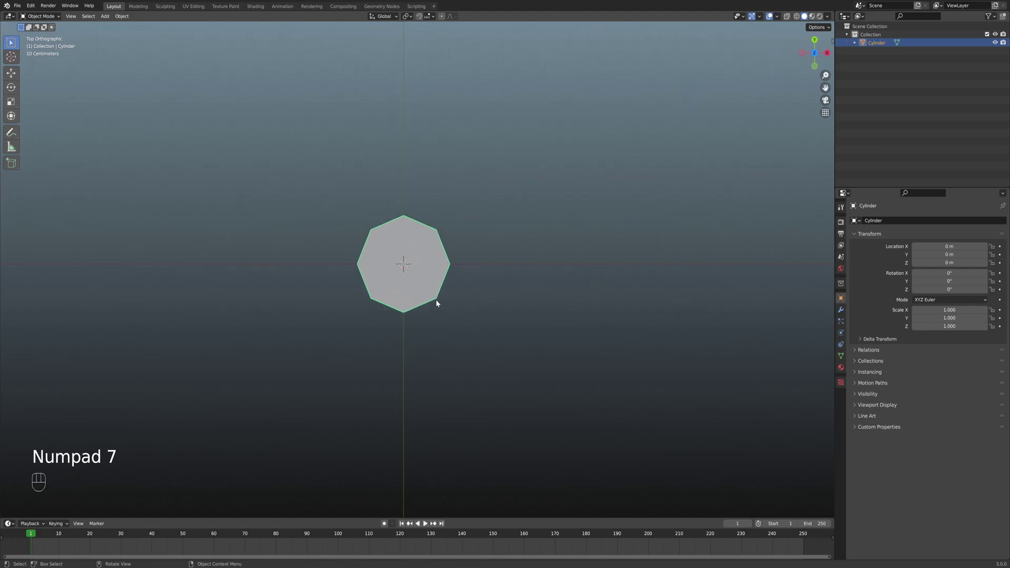
pyautogui.press('r')
pyautogui.press('ctrl')
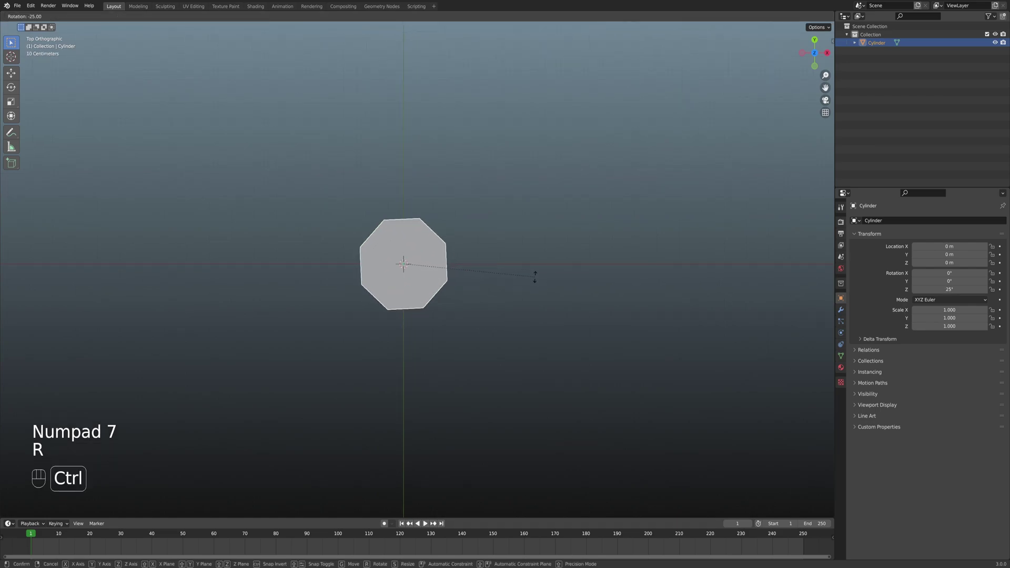
pyautogui.press('shift')
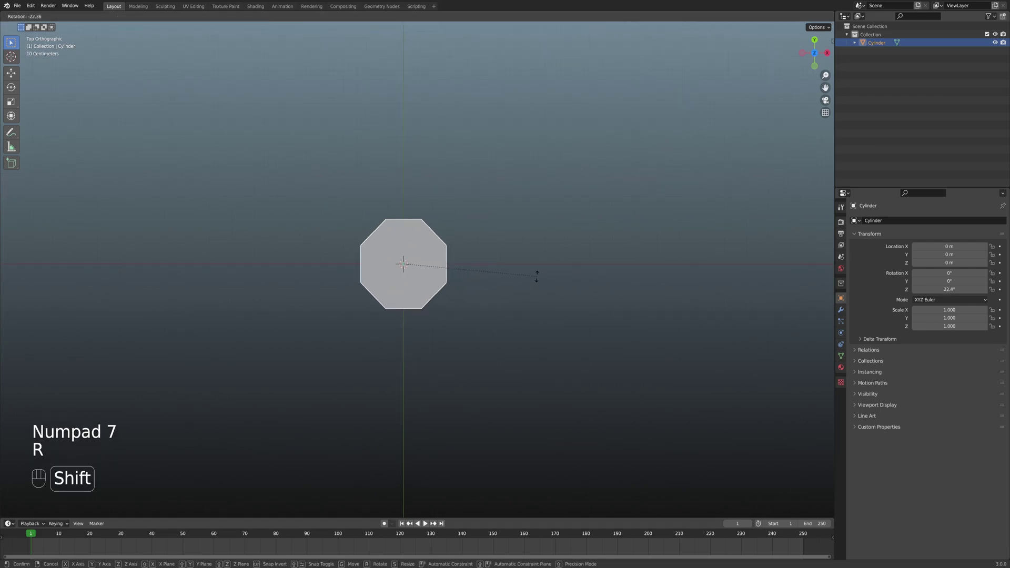
pyautogui.keyDown('shift'); pyautogui.click(535, 272); pyautogui.keyUp('shift')
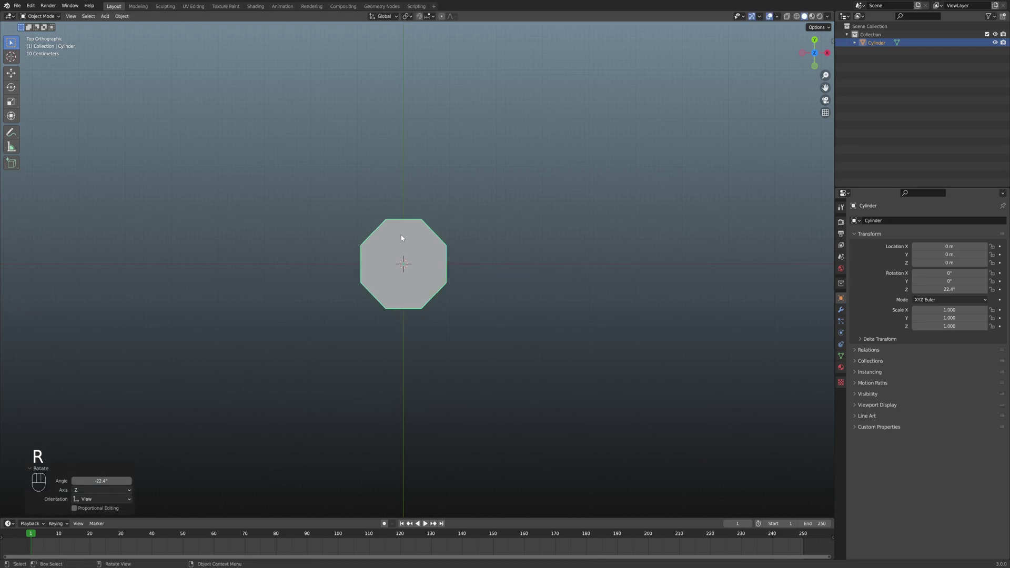
# Display the cylinder as a wireframe in the front view to examine the alignment of its vertical edges
pyautogui.moveTo(440, 256); pyautogui.dragTo(423, 331, button='middle')
pyautogui.press('KP_1')
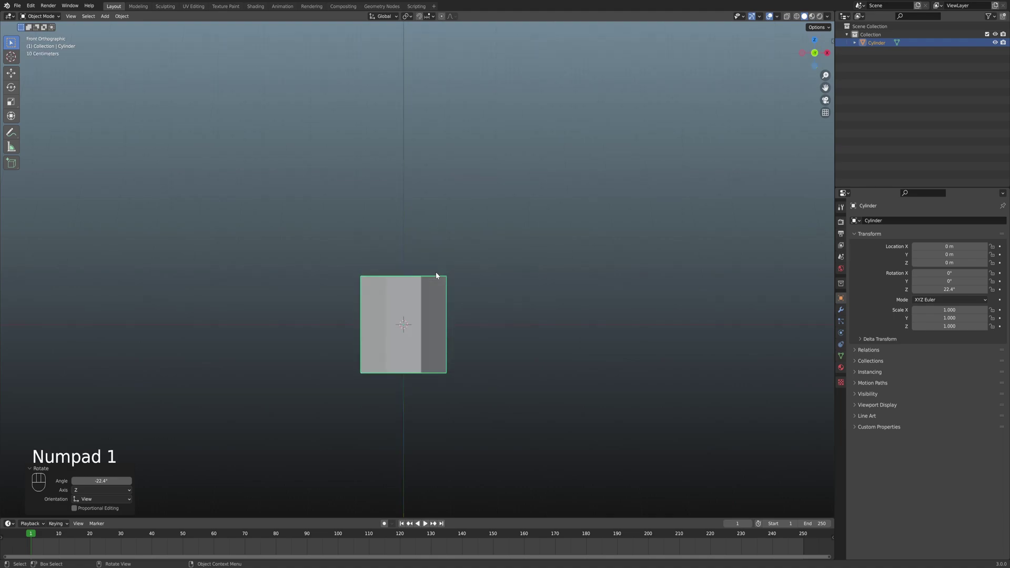
pyautogui.press('z')
pyautogui.click(348, 367)
pyautogui.scroll(6, 388, 298)
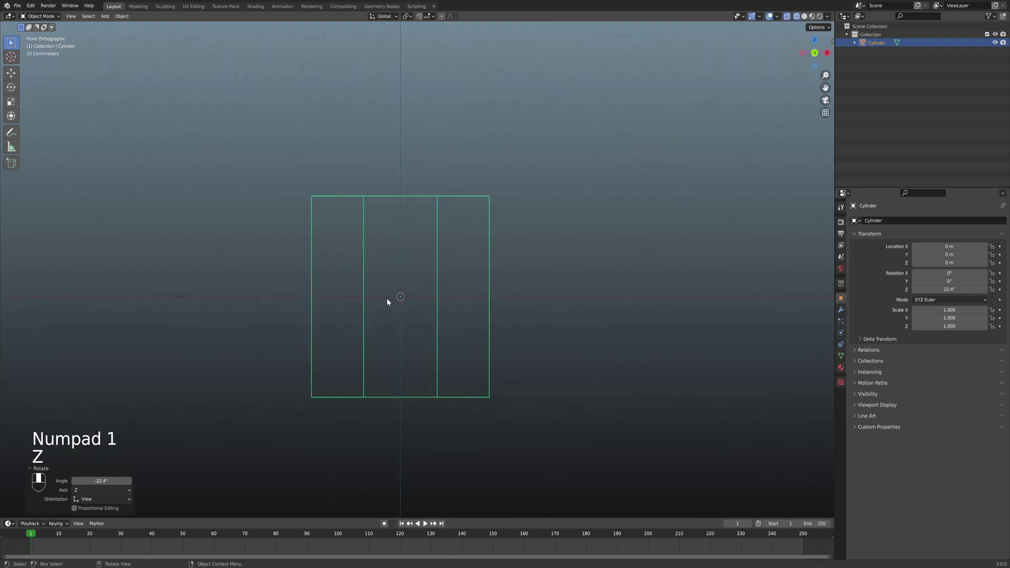
pyautogui.scroll(2, 422, 360)
pyautogui.scroll(-4, 424, 350)
pyautogui.scroll(3, 428, 342)
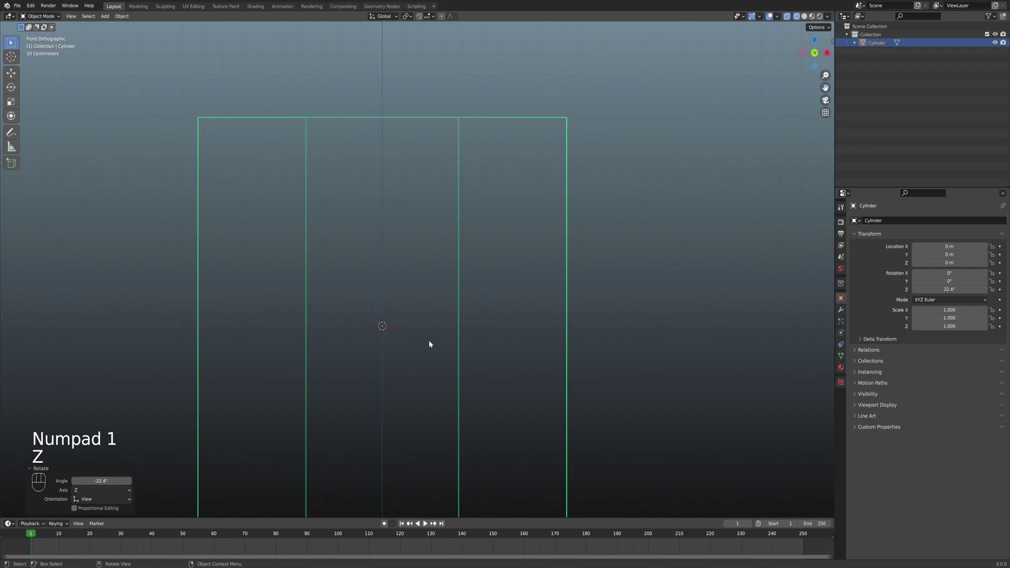
# Fine-tune the cylinder's rotation around the global Z axis by about 0.12° so its front and back vertical edges overlap
pyautogui.keyDown('shift'); pyautogui.moveTo(429, 344); pyautogui.dragTo(424, 292, button='middle'); pyautogui.keyUp('shift')
pyautogui.press('z')
pyautogui.press('z')
pyautogui.scroll(4, 453, 113)
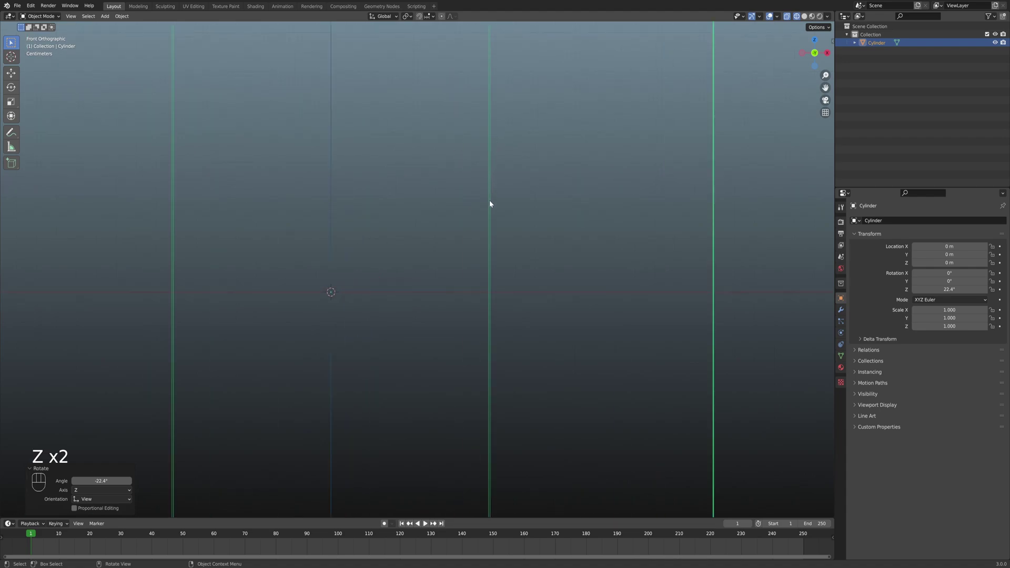
pyautogui.scroll(3, 512, 216)
pyautogui.keyDown('shift'); pyautogui.moveTo(537, 221); pyautogui.dragTo(476, 210, button='middle'); pyautogui.keyUp('shift')
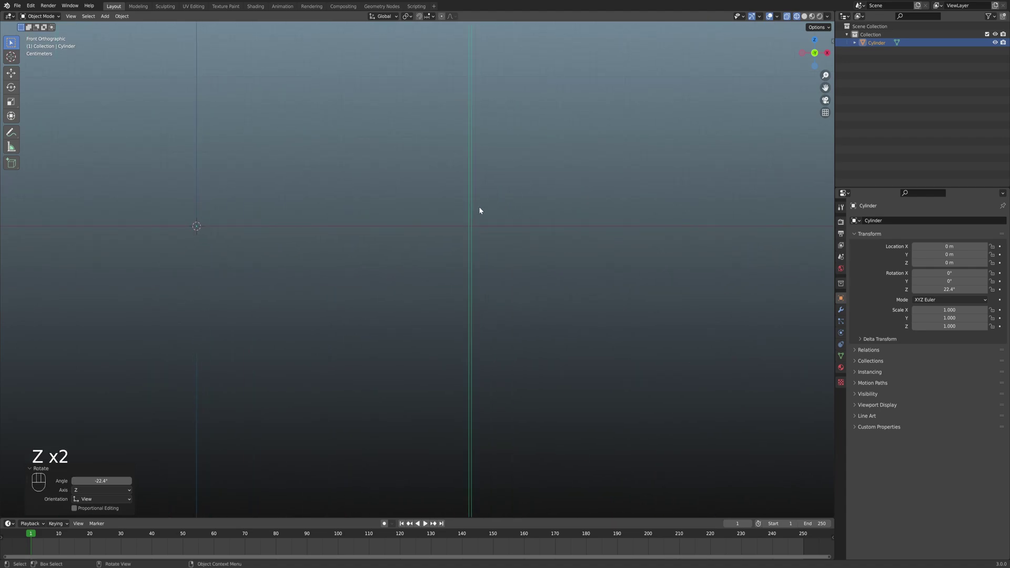
pyautogui.press('r')
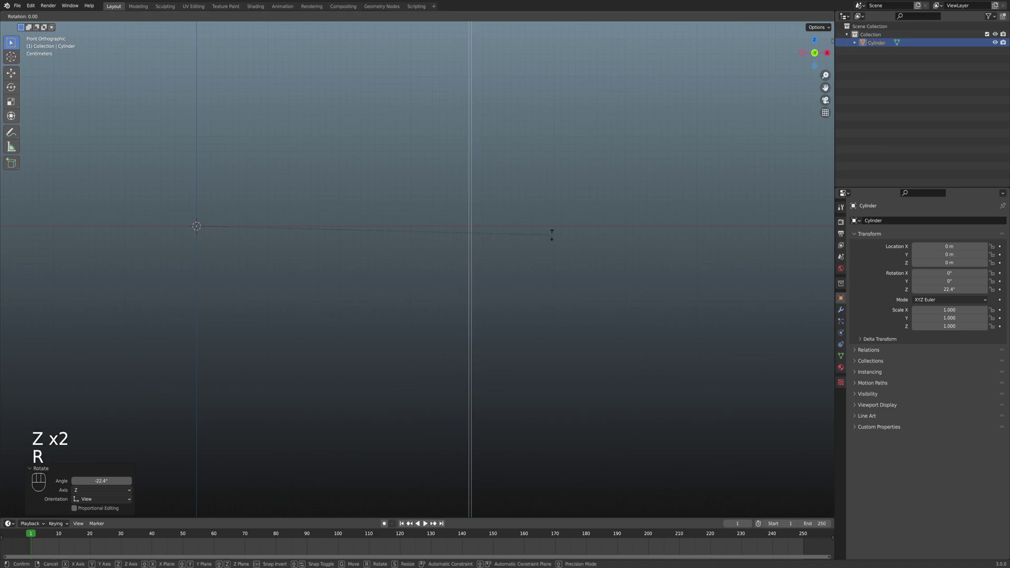
pyautogui.press('z')
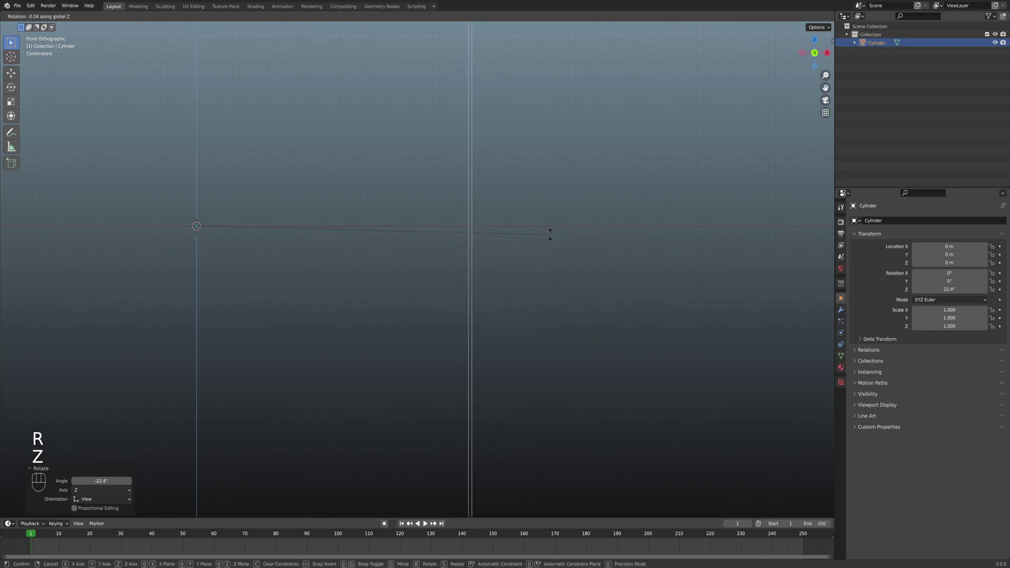
pyautogui.press('shift')
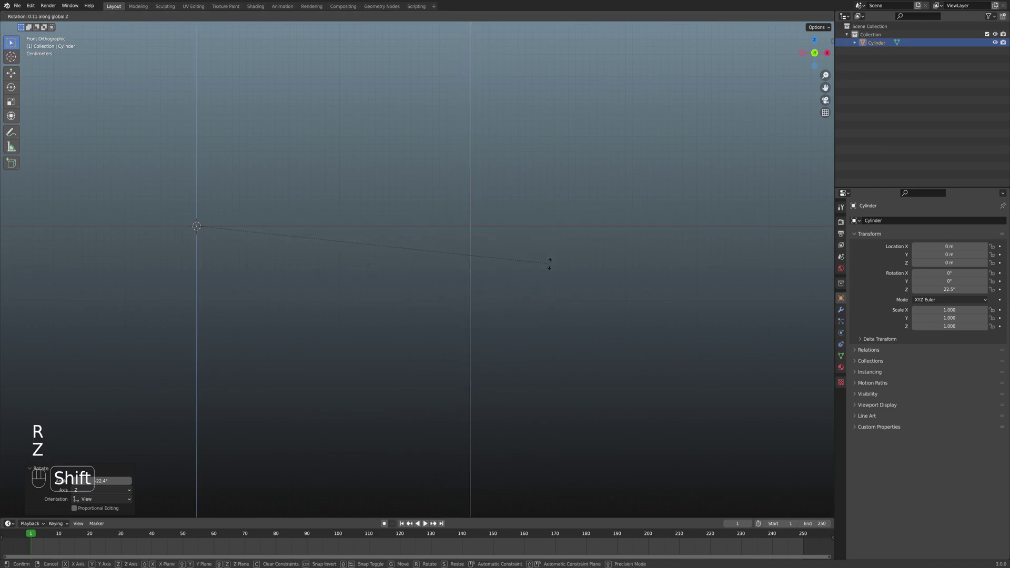
pyautogui.click(550, 263)
# Return the viewport to solid shading with the whole cylinder in a perspective view
pyautogui.scroll(-5, 547, 264)
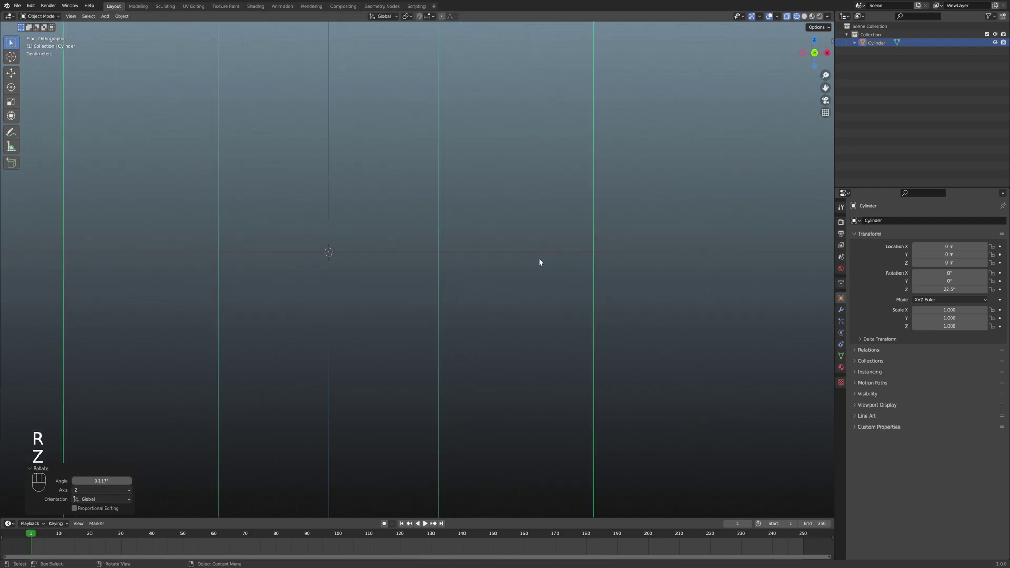
pyautogui.moveTo(533, 261); pyautogui.dragTo(521, 232, button='middle')
pyautogui.scroll(-3, 516, 245)
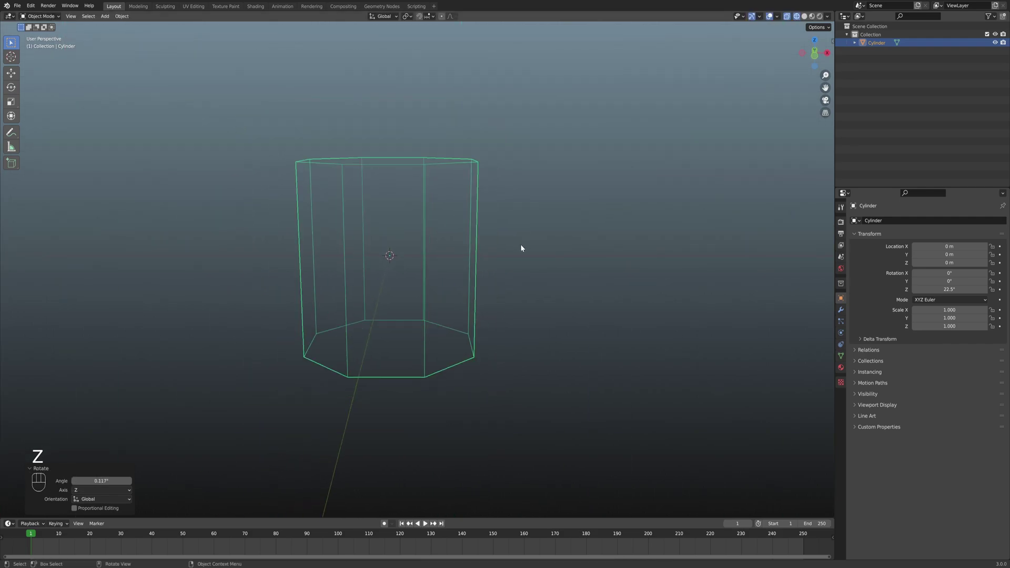
pyautogui.press('z')
pyautogui.click(557, 246)
pyautogui.scroll(-5, 472, 250)
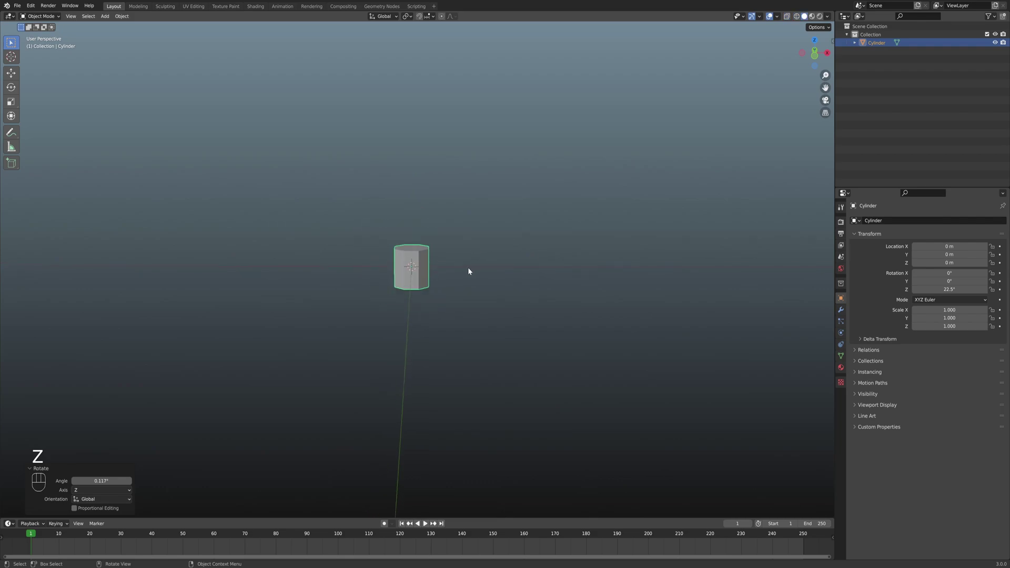
# Raise the eight-sided cylinder 1 m along the global Z axis so its base sits at the origin level
pyautogui.press('KP_1')
pyautogui.scroll(4, 457, 276)
pyautogui.press('g')
pyautogui.press('z')
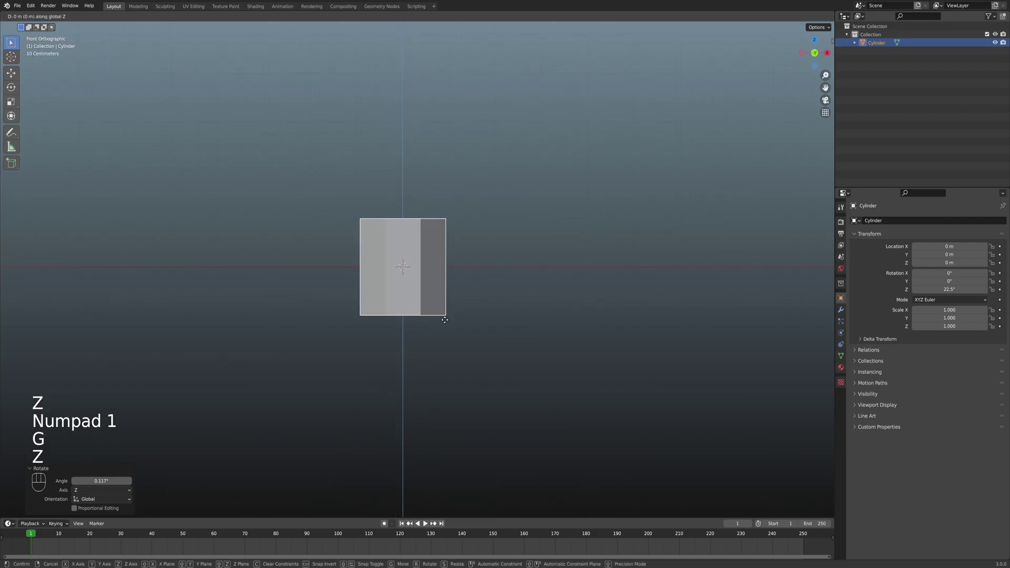
pyautogui.press('ctrl')
pyautogui.click(448, 270)
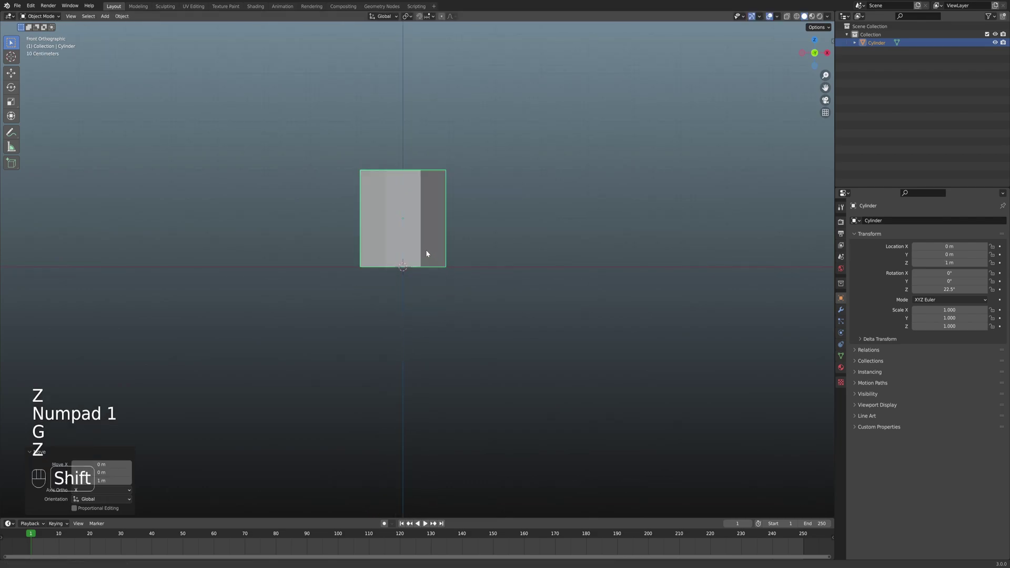
pyautogui.keyDown('shift'); pyautogui.moveTo(426, 252); pyautogui.dragTo(459, 282, button='middle'); pyautogui.keyUp('shift')
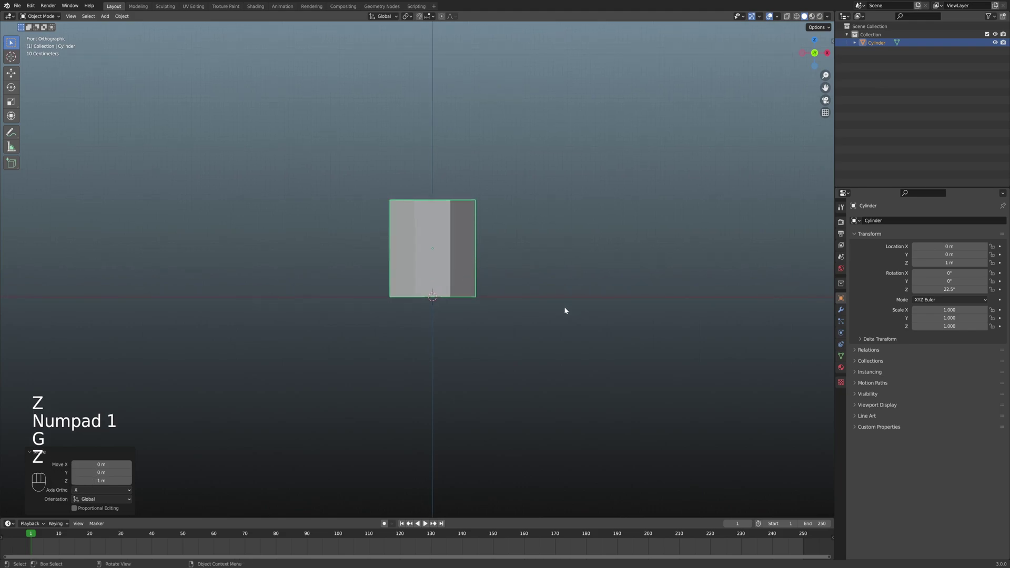
# Scale the eight-sided cylinder uniformly to 0.2 and lower it 0.8 m along Z so its base rests at the origin
pyautogui.press('s')
pyautogui.press('ctrl')
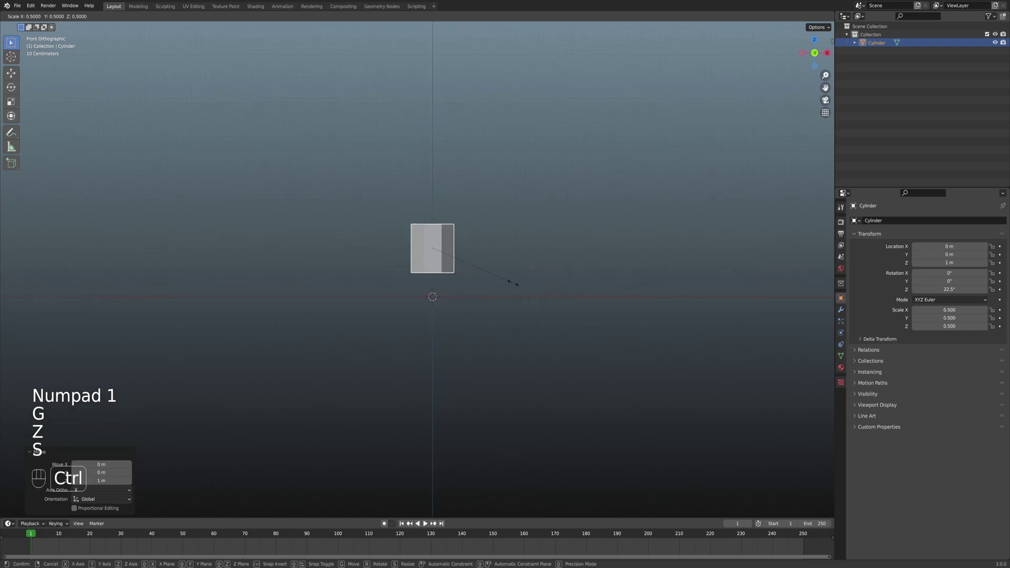
pyautogui.click(467, 261)
pyautogui.press('g')
pyautogui.press('z')
pyautogui.press('ctrl')
pyautogui.click(481, 307)
pyautogui.scroll(5, 469, 316)
pyautogui.keyDown('shift'); pyautogui.moveTo(485, 330); pyautogui.dragTo(504, 285, button='middle'); pyautogui.keyUp('shift')
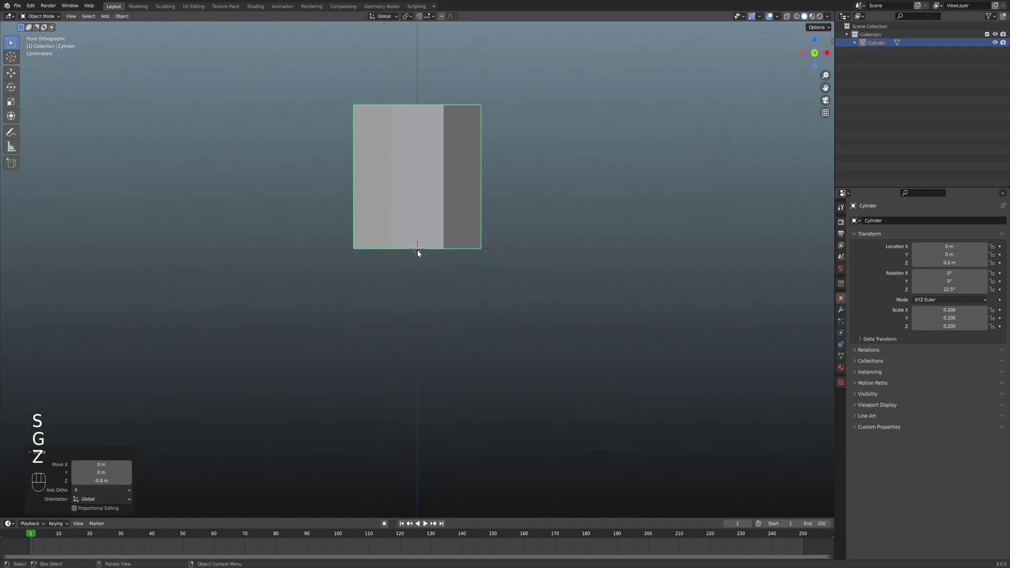
# Extrude the top face of the eight-sided cylinder upward by 0.07 m along the global Z axis
pyautogui.scroll(-3, 453, 260)
pyautogui.press('Tab')
pyautogui.keyDown('shift'); pyautogui.moveTo(453, 260); pyautogui.dragTo(442, 242, button='middle'); pyautogui.keyUp('shift')
pyautogui.press('3')
pyautogui.click(437, 230)
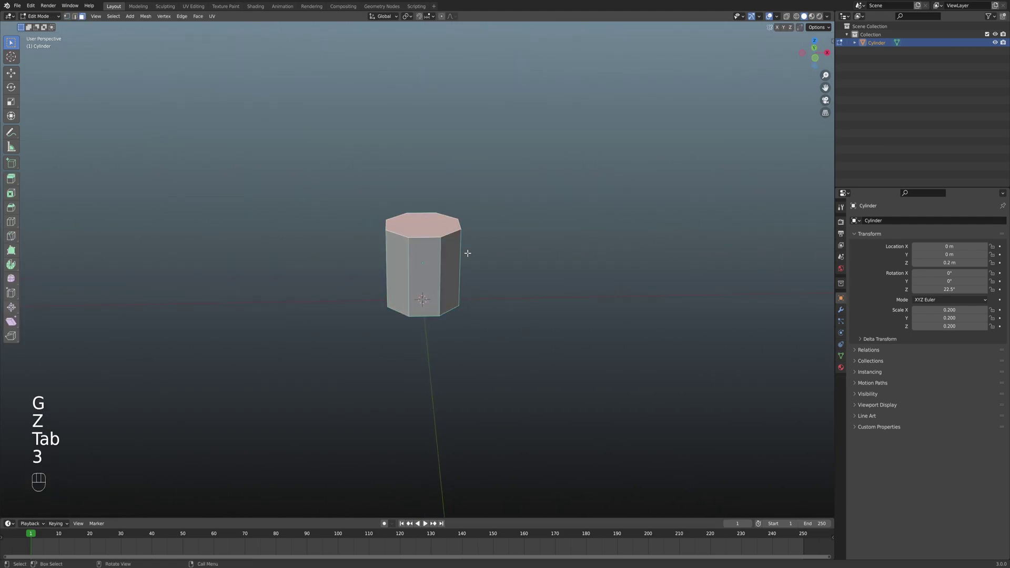
pyautogui.press('KP_1')
pyautogui.scroll(4, 468, 252)
pyautogui.press('e')
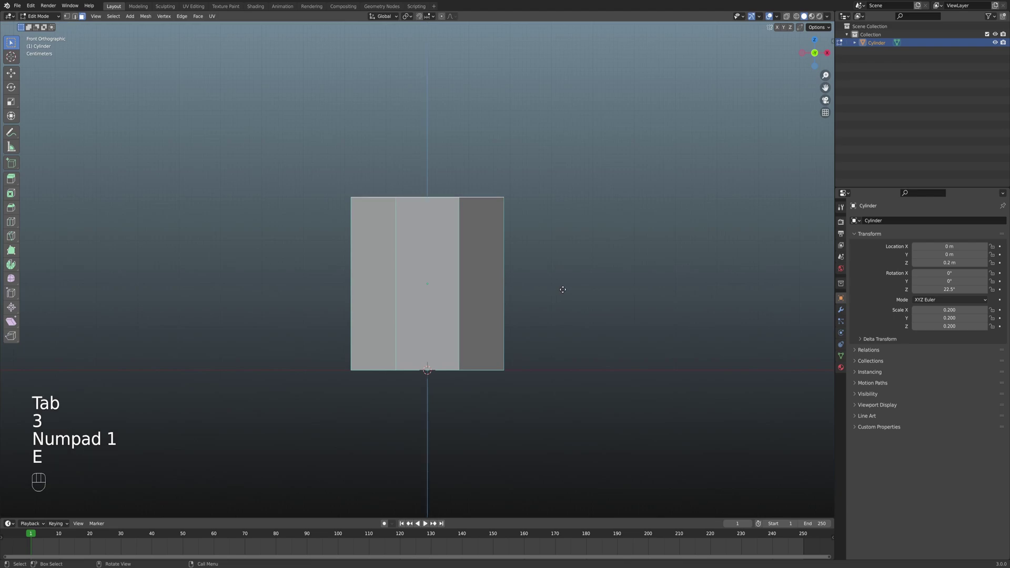
pyautogui.press('z')
pyautogui.press('z')
pyautogui.press('ctrl')
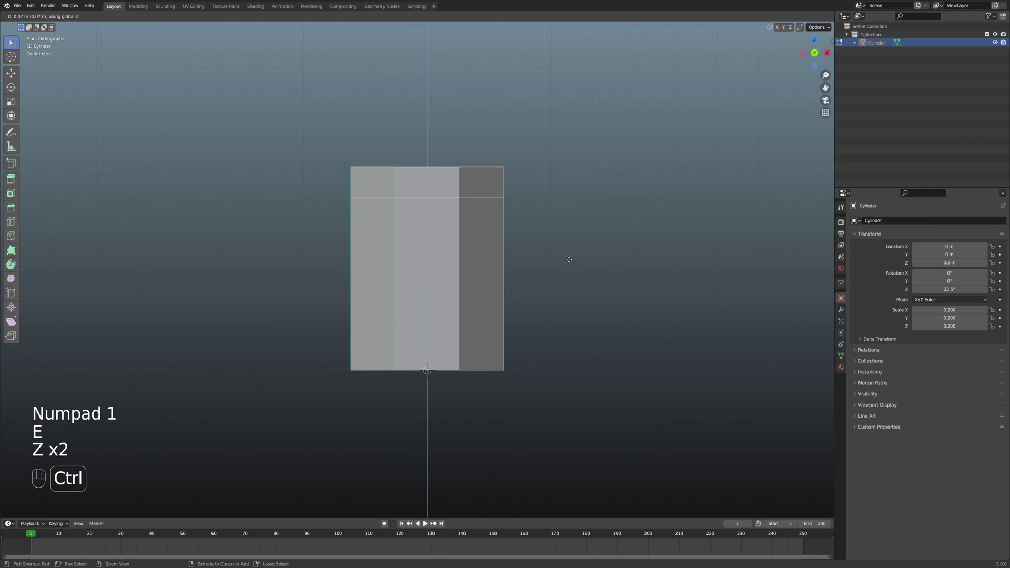
pyautogui.click(581, 264)
# Scale the extruded top face to 0.8 to taper the upper rim, and return to Object Mode
pyautogui.press('s')
pyautogui.press('ctrl')
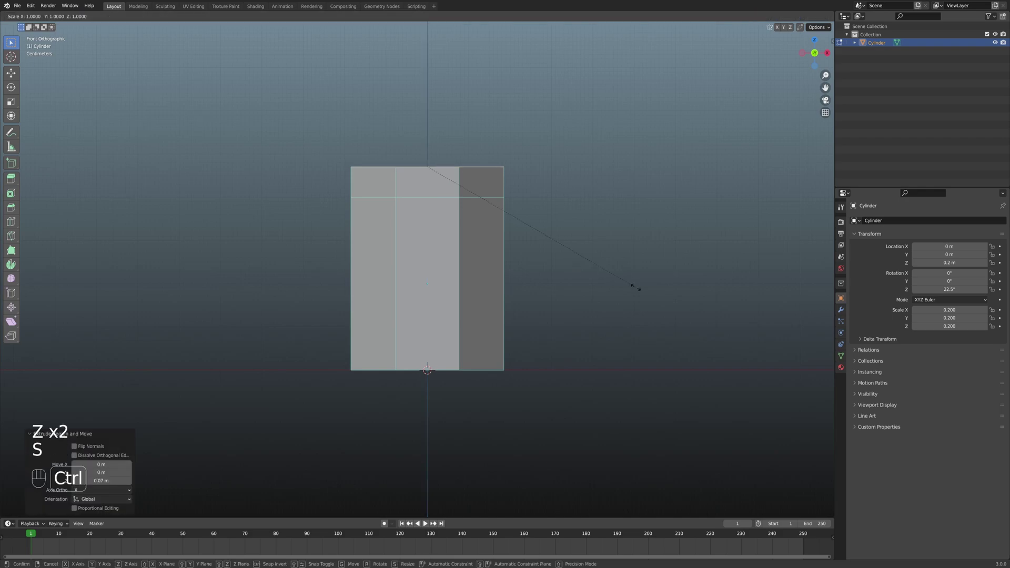
pyautogui.click(601, 270)
pyautogui.moveTo(548, 236); pyautogui.dragTo(605, 271, button='middle')
pyautogui.scroll(-5, 524, 267)
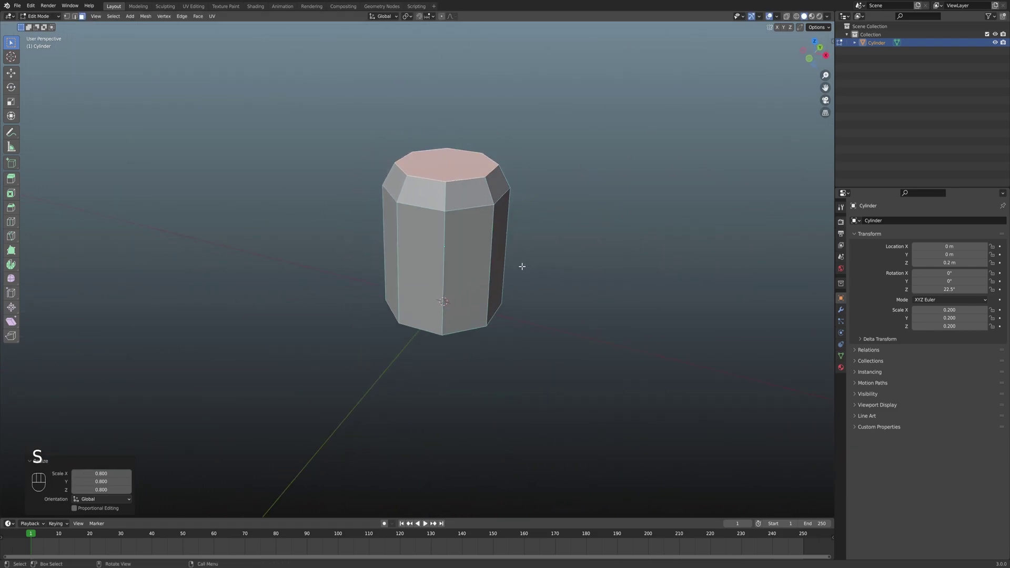
pyautogui.moveTo(526, 267); pyautogui.dragTo(465, 297, button='middle')
pyautogui.scroll(-3, 509, 276)
pyautogui.press('Tab')
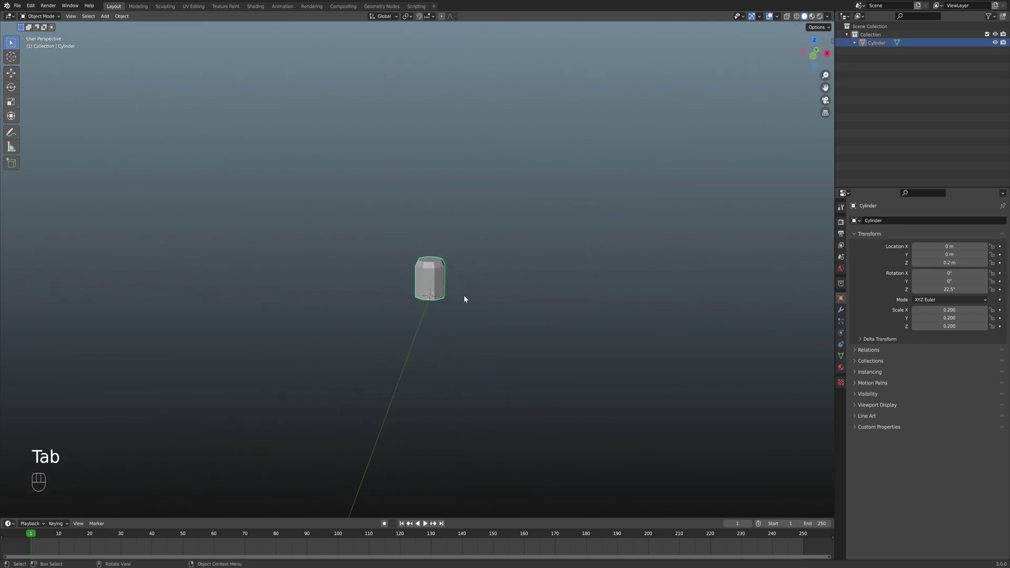
# Add a second mesh cylinder with 32 vertices at the origin
pyautogui.hotkey('shift', 'a')
pyautogui.moveTo(466, 294)
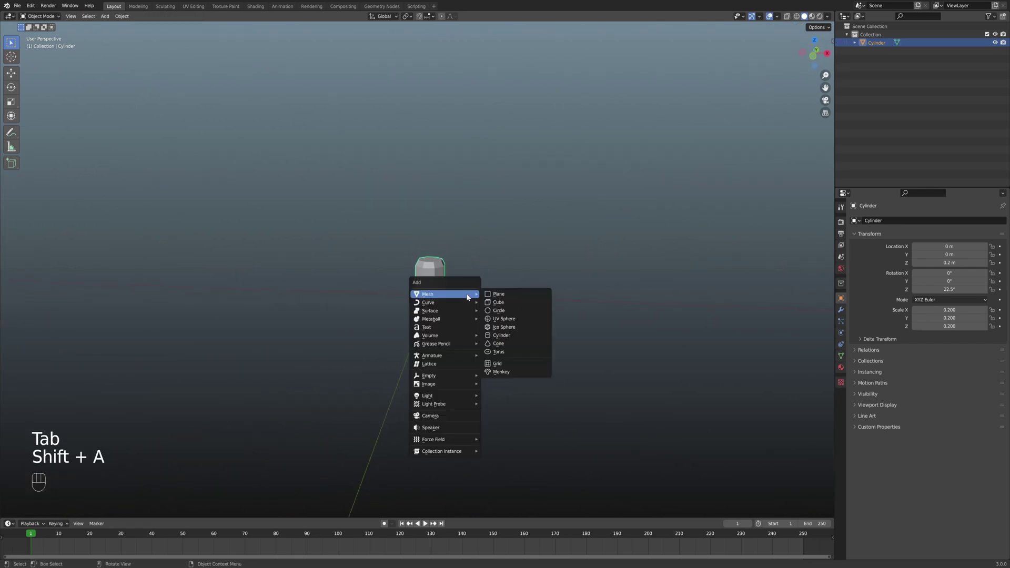
pyautogui.click(502, 335)
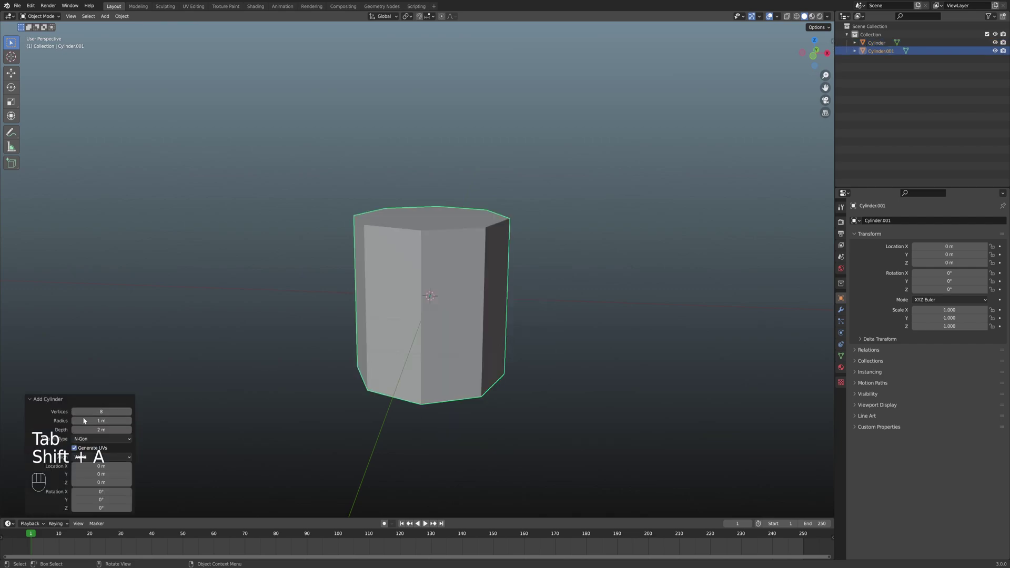
pyautogui.click(110, 412)
pyautogui.write('32')
pyautogui.press('Return')
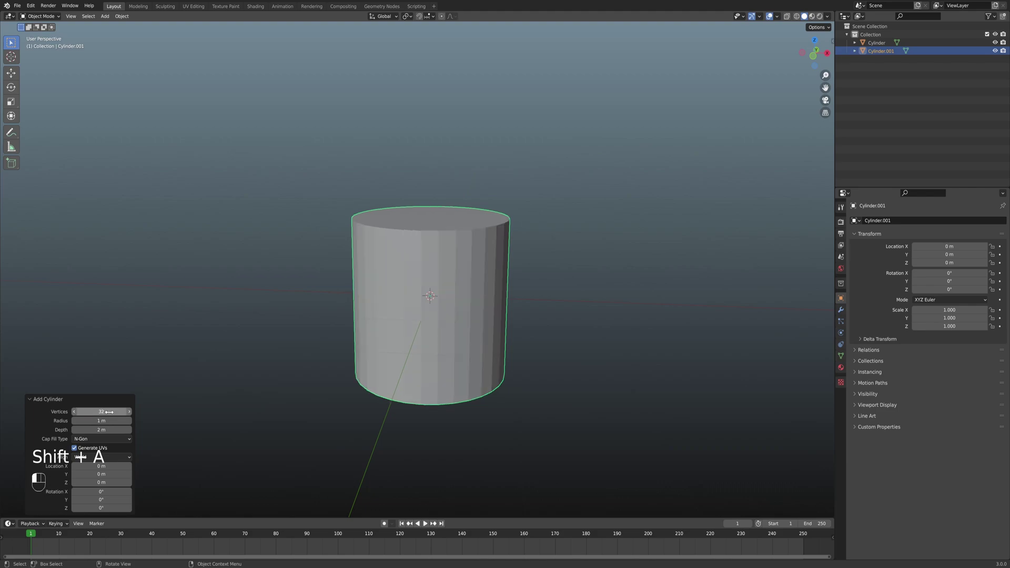
pyautogui.click(457, 333)
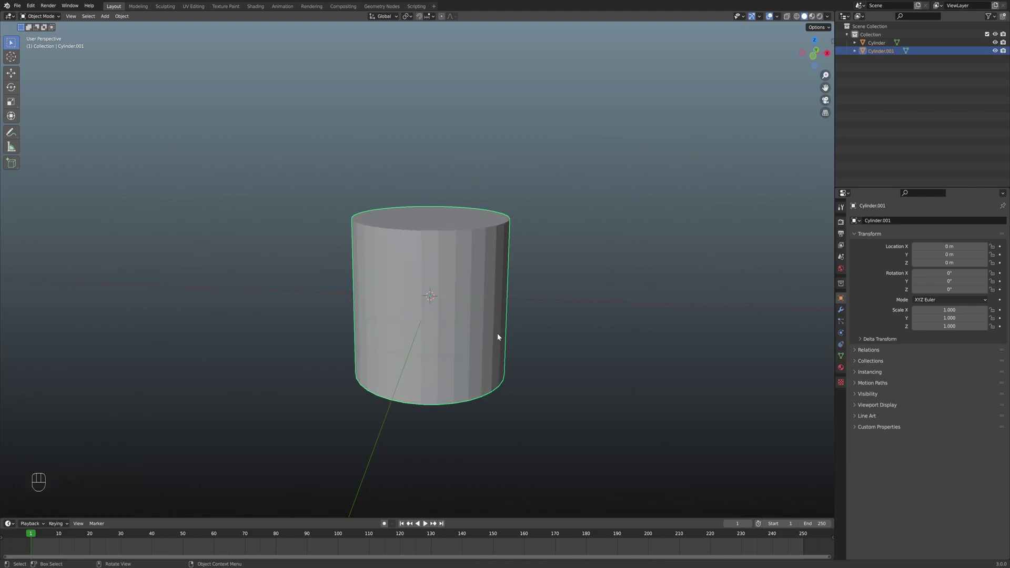
# Raise the round cylinder 1.4 m along Z above the base and scale it uniformly to 0.1
pyautogui.press('KP_1')
pyautogui.press('g')
pyautogui.press('z')
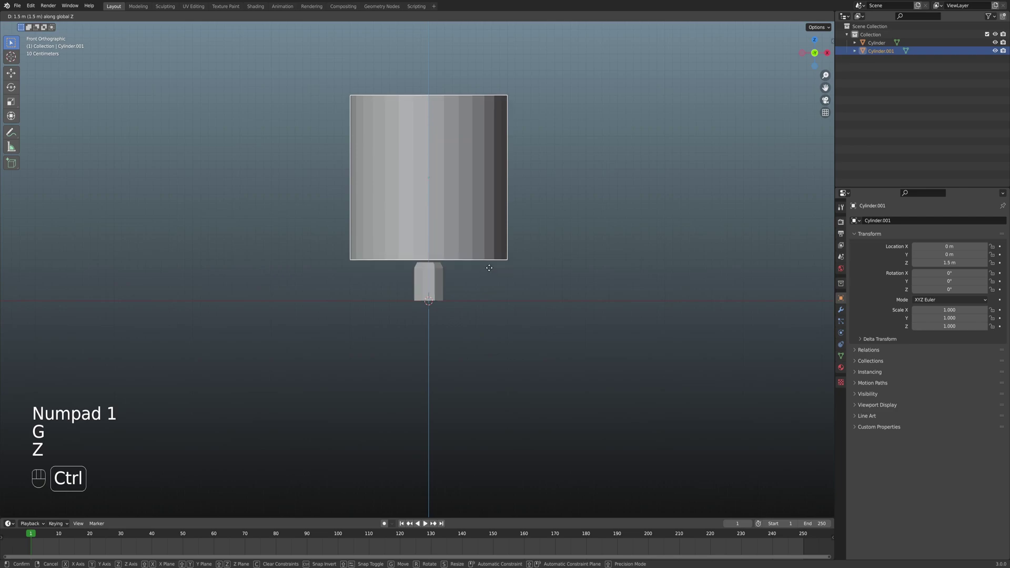
pyautogui.click(490, 272)
pyautogui.press('s')
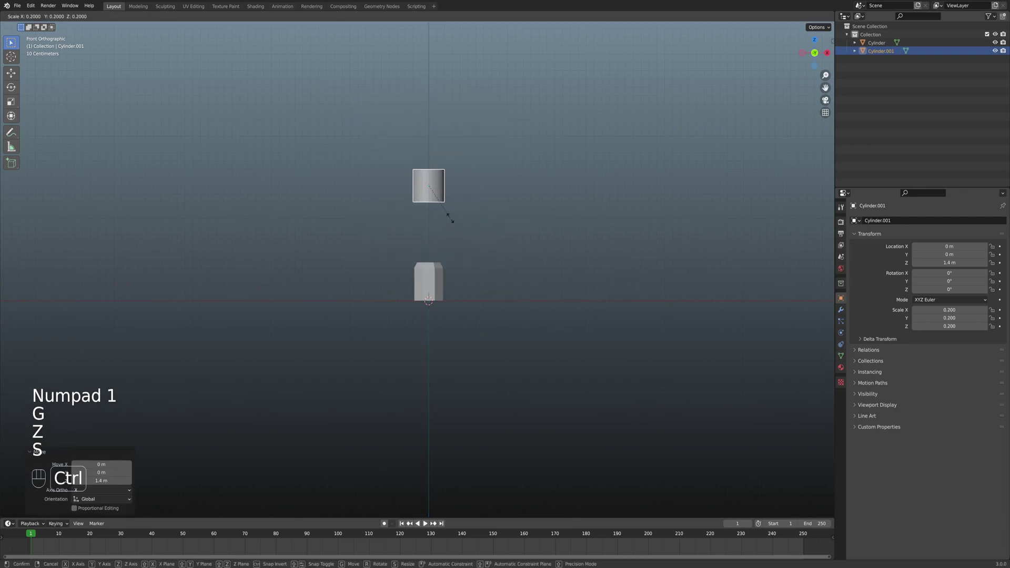
pyautogui.click(446, 207)
# Lower the round cylinder along Z to a height of 0.57 m so it stands on the tapered base
pyautogui.press('g')
pyautogui.press('x')
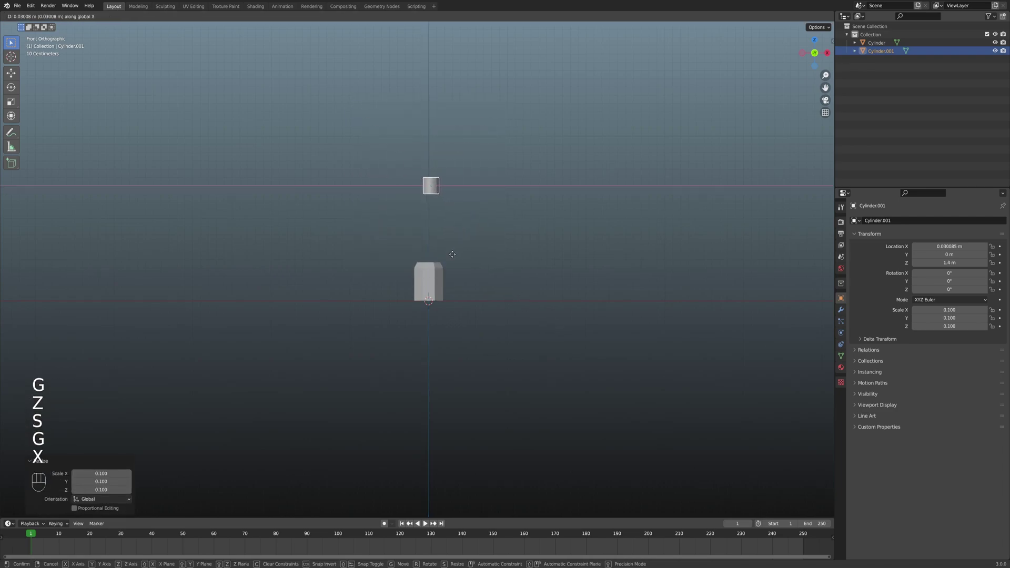
pyautogui.press('z')
pyautogui.click(444, 291)
pyautogui.scroll(10, 453, 288)
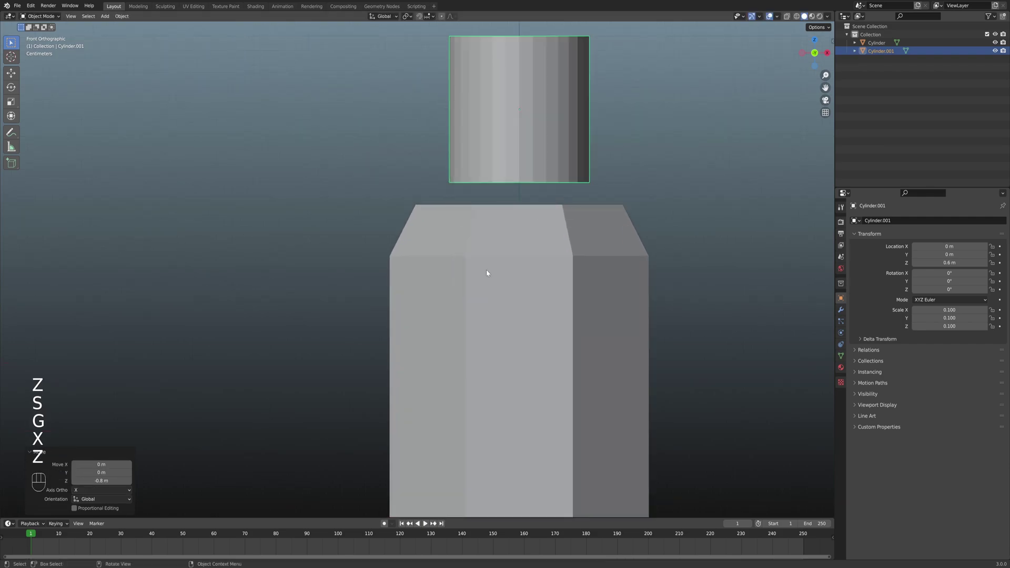
pyautogui.press('g')
pyautogui.press('z')
pyautogui.click(475, 336)
# Widen the round cylinder by a factor of 1.4 in X and Y only, keeping its height
pyautogui.scroll(-6, 447, 276)
pyautogui.moveTo(448, 276); pyautogui.dragTo(439, 299, button='middle')
pyautogui.press('KP_7')
pyautogui.scroll(7, 439, 299)
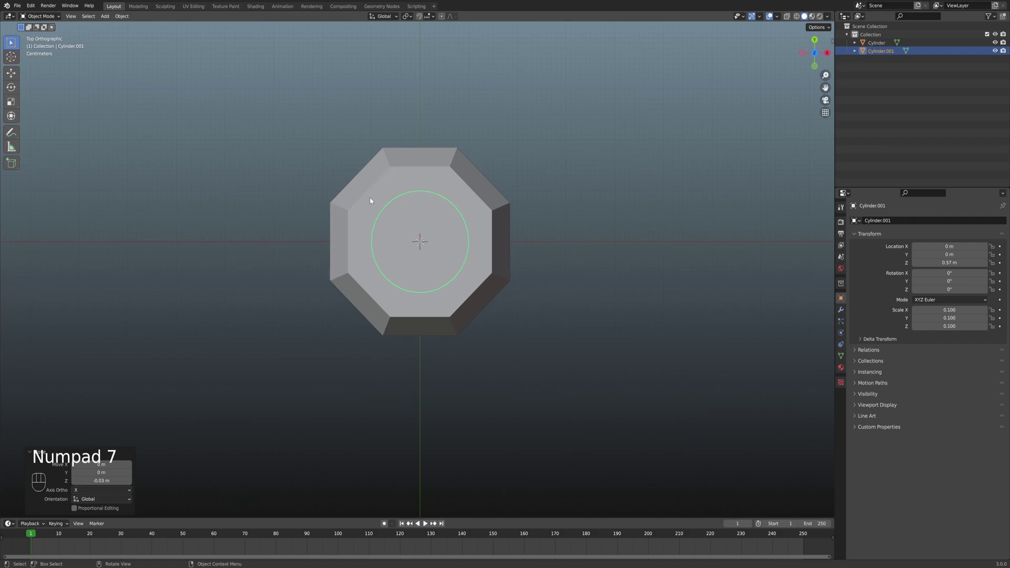
pyautogui.moveTo(538, 323); pyautogui.dragTo(469, 322, button='middle')
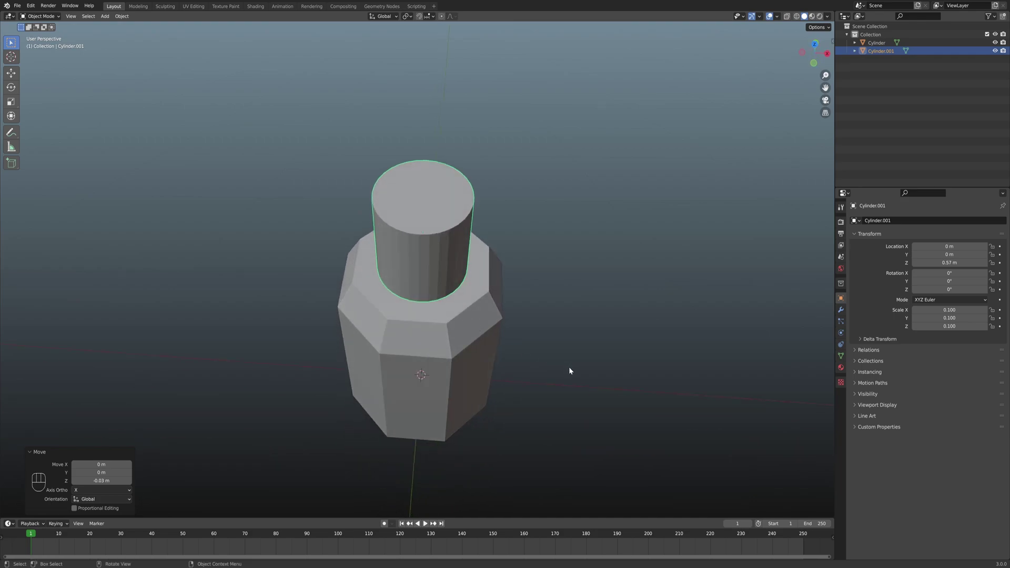
pyautogui.press('s')
pyautogui.press('shift')
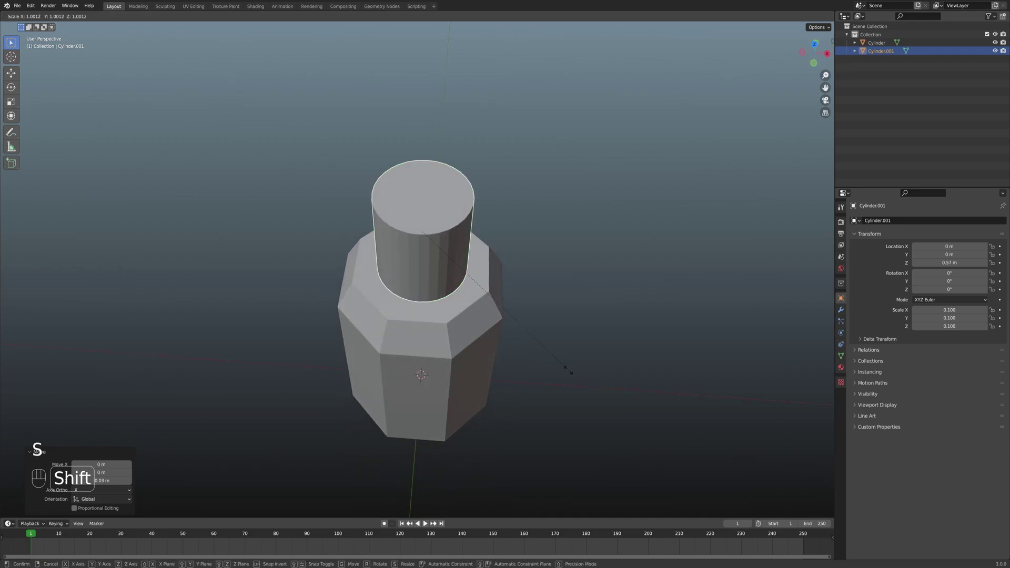
pyautogui.hotkey('shift', 'z')
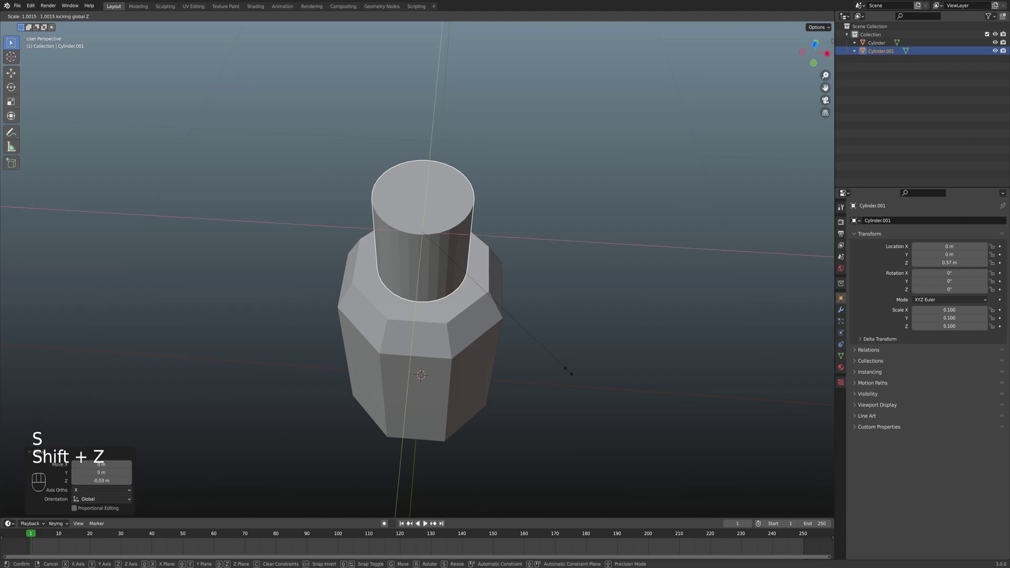
pyautogui.press('ctrl')
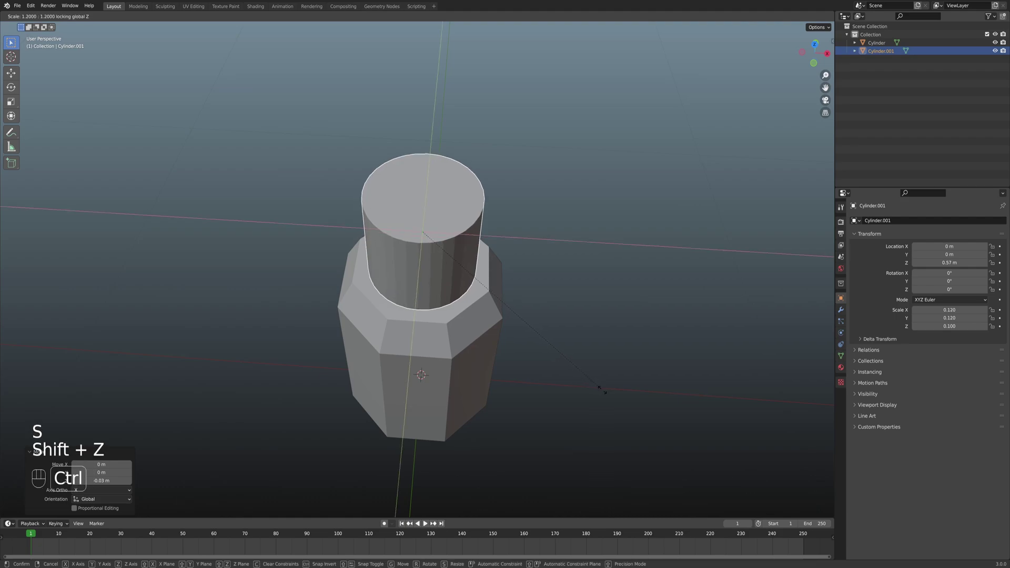
pyautogui.click(634, 405)
pyautogui.moveTo(465, 317)
pyautogui.mouseDown(button='middle')
pyautogui.moveTo(517, 269)
pyautogui.moveTo(572, 293)
pyautogui.moveTo(466, 317)
pyautogui.moveTo(452, 308)
pyautogui.mouseUp(button='middle')
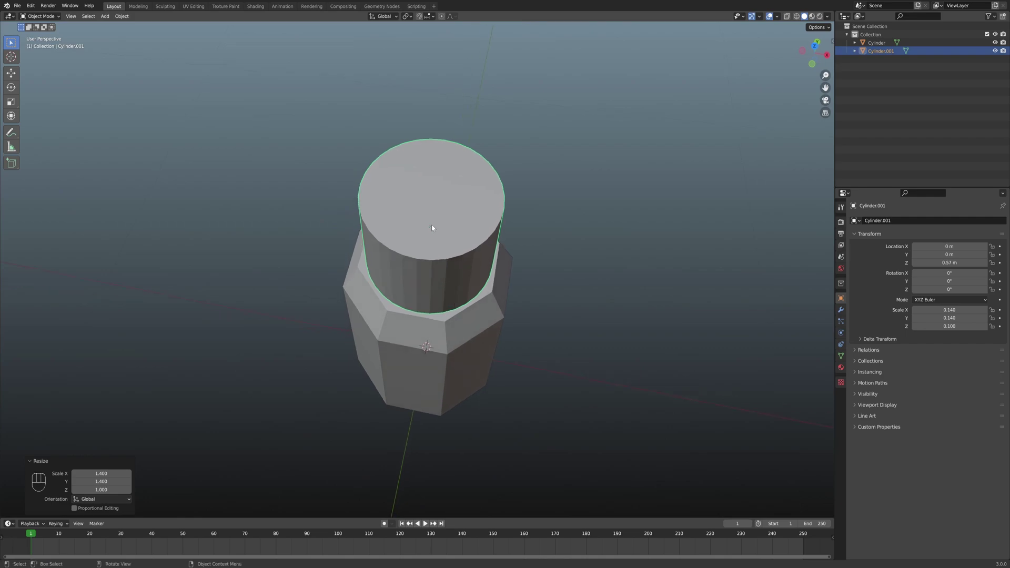
# Move the round cylinder's top face up 6 m along Z to form a tall column, and return to Object Mode
pyautogui.press('Tab')
pyautogui.click(437, 218)
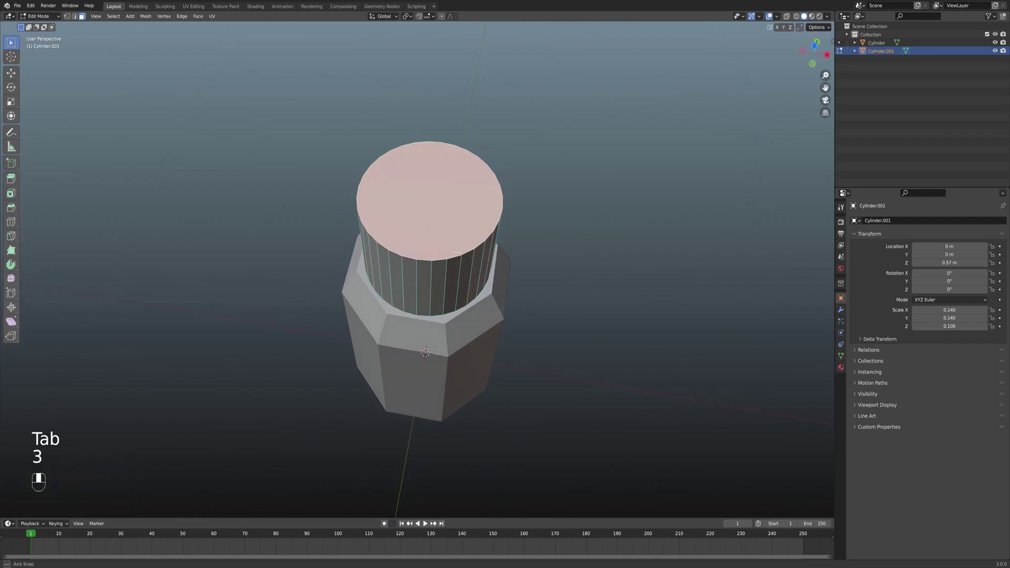
pyautogui.moveTo(438, 218); pyautogui.dragTo(453, 200, button='middle')
pyautogui.press('KP_1')
pyautogui.scroll(-4, 464, 234)
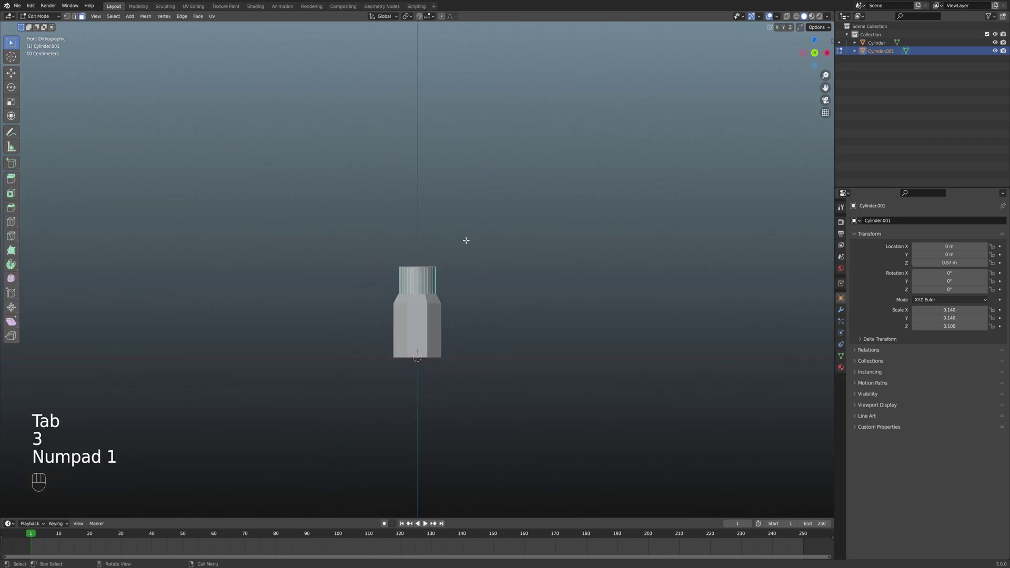
pyautogui.scroll(-4, 465, 241)
pyautogui.keyDown('shift'); pyautogui.moveTo(451, 243); pyautogui.dragTo(466, 304, button='middle'); pyautogui.keyUp('shift')
pyautogui.scroll(-2, 440, 260)
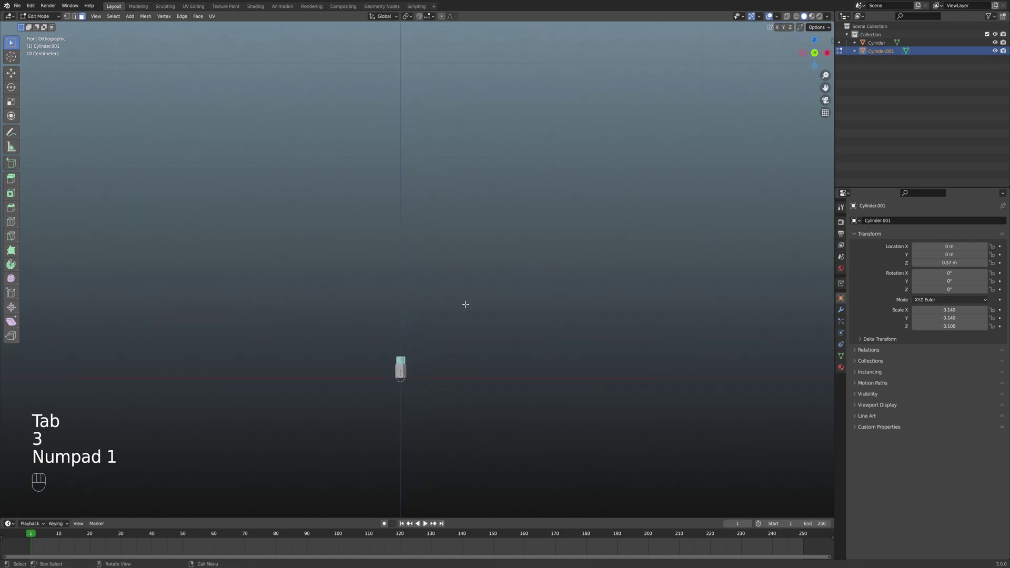
pyautogui.press('g')
pyautogui.press('z')
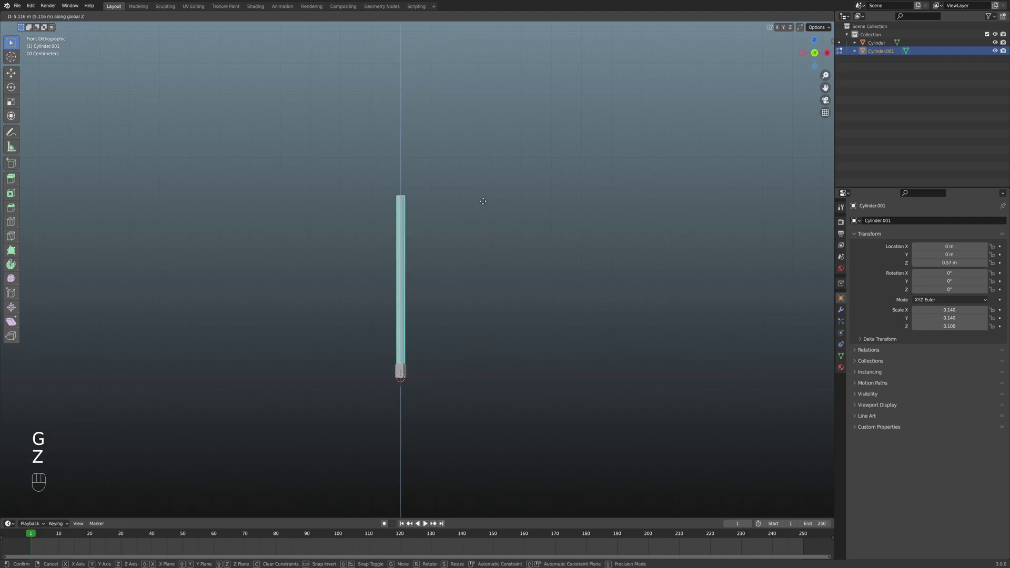
pyautogui.press('ctrl')
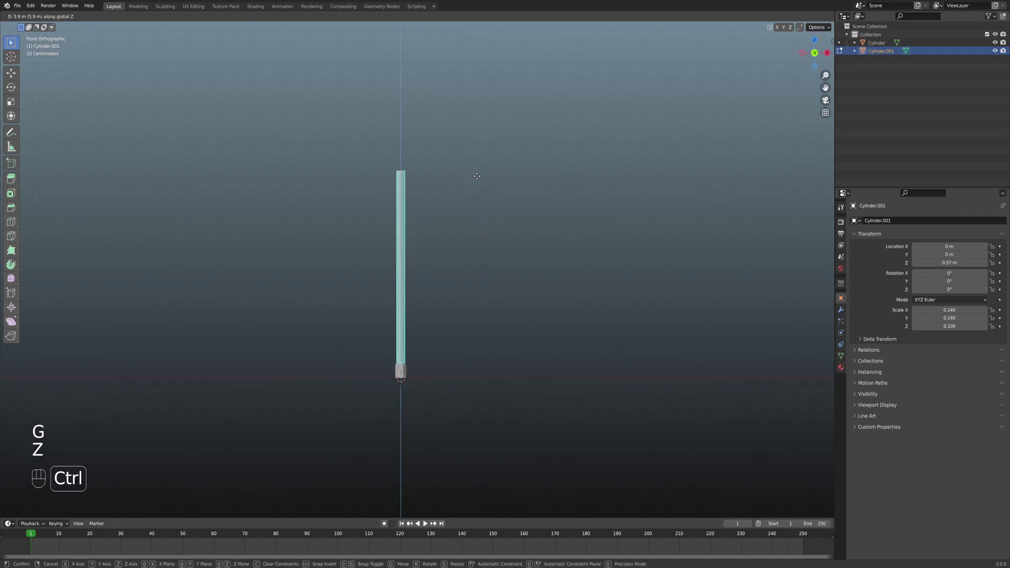
pyautogui.click(475, 174)
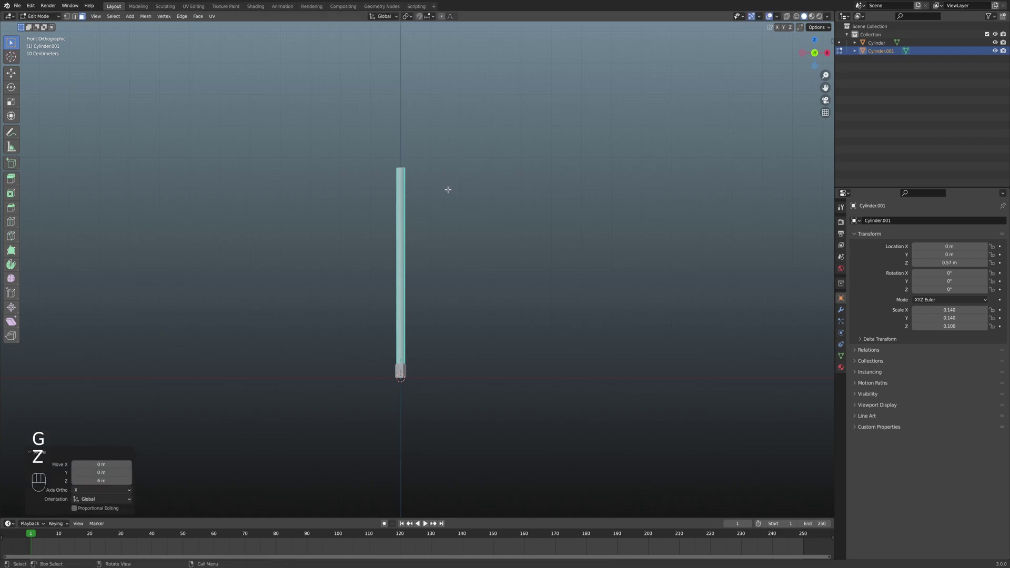
pyautogui.keyDown('shift'); pyautogui.moveTo(440, 189); pyautogui.dragTo(435, 223, button='middle'); pyautogui.keyUp('shift')
pyautogui.scroll(3, 430, 190)
pyautogui.scroll(-5, 449, 226)
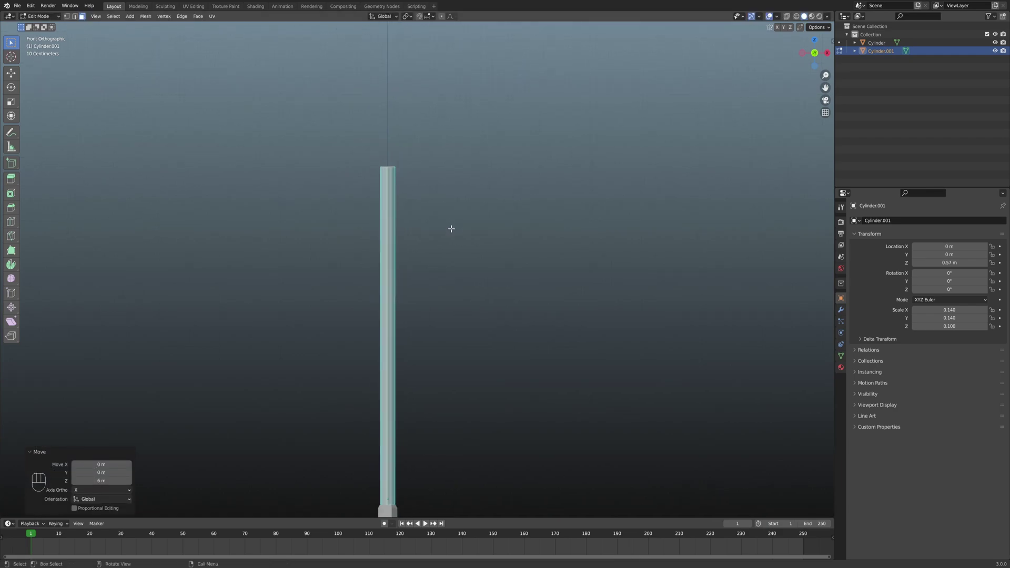
pyautogui.press('Tab')
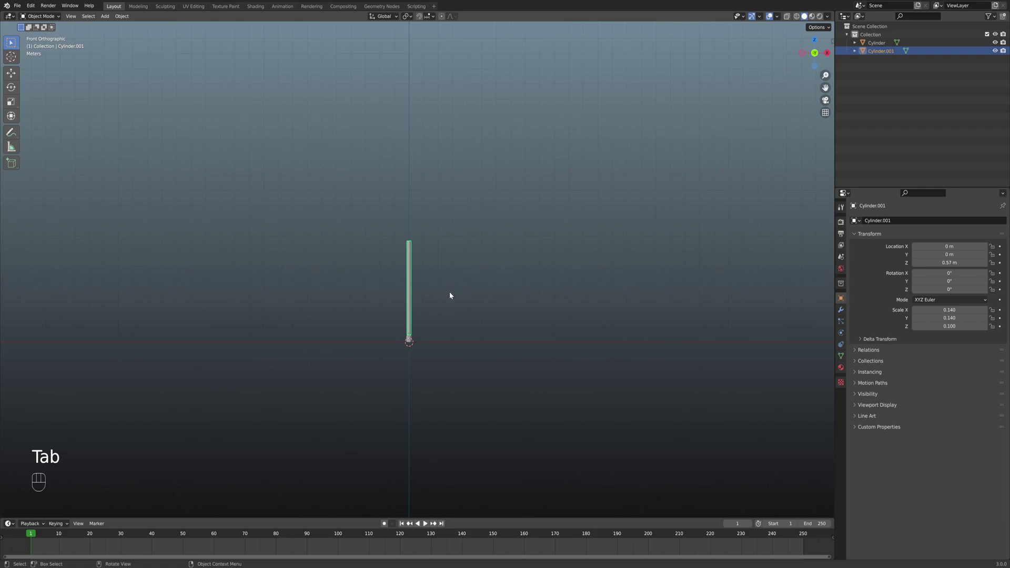
# Add a torus at the origin and raise it 7 m along Z above the round shaft
pyautogui.hotkey('shift', 'a')
pyautogui.moveTo(447, 294)
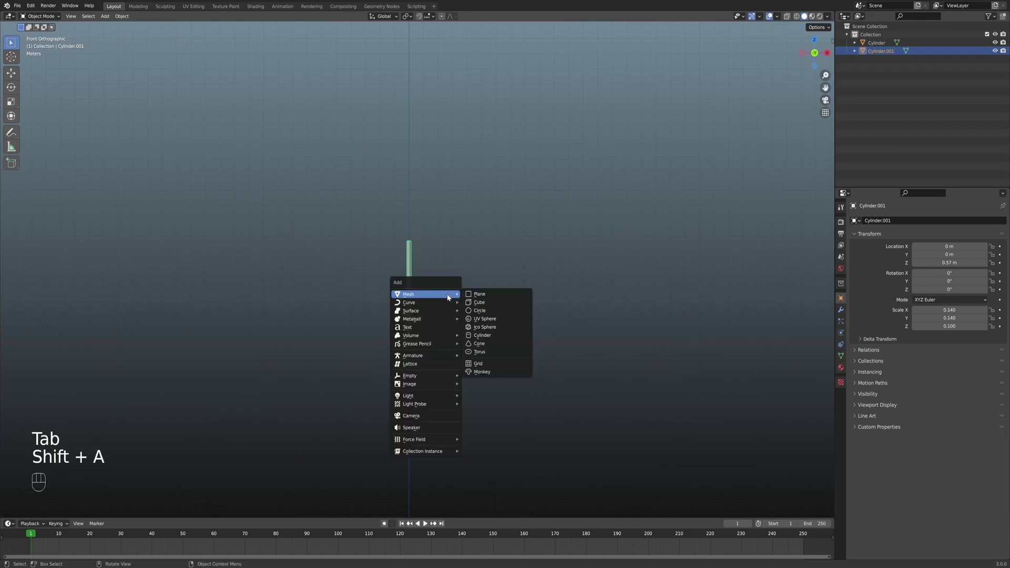
pyautogui.click(491, 352)
pyautogui.press('g')
pyautogui.press('z')
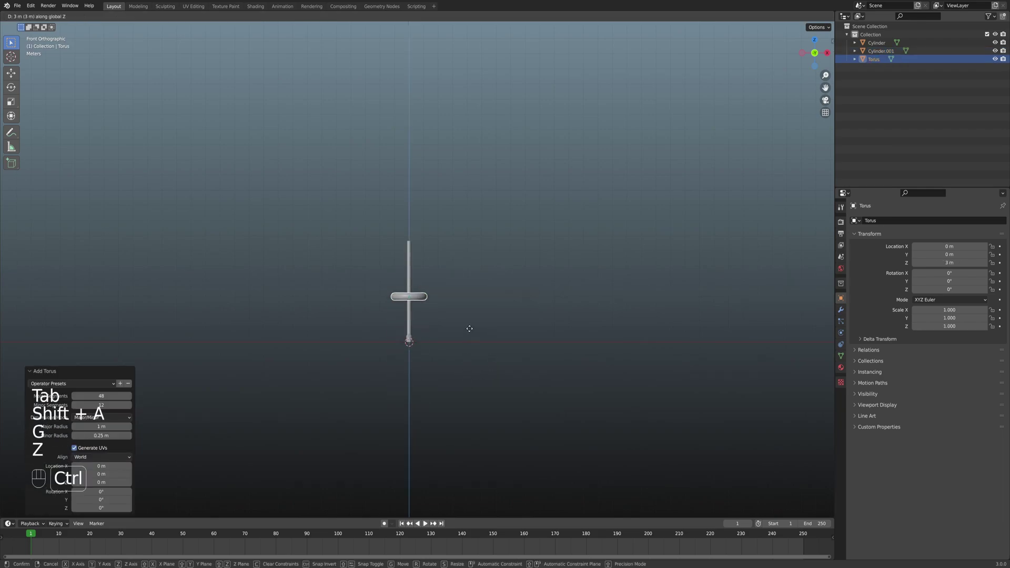
pyautogui.keyDown('ctrl'); pyautogui.click(466, 288); pyautogui.keyUp('ctrl')
# Scale the torus uniformly to 0.2 and lower it 0.3 m along Z onto the shaft's upper end
pyautogui.scroll(10, 430, 220)
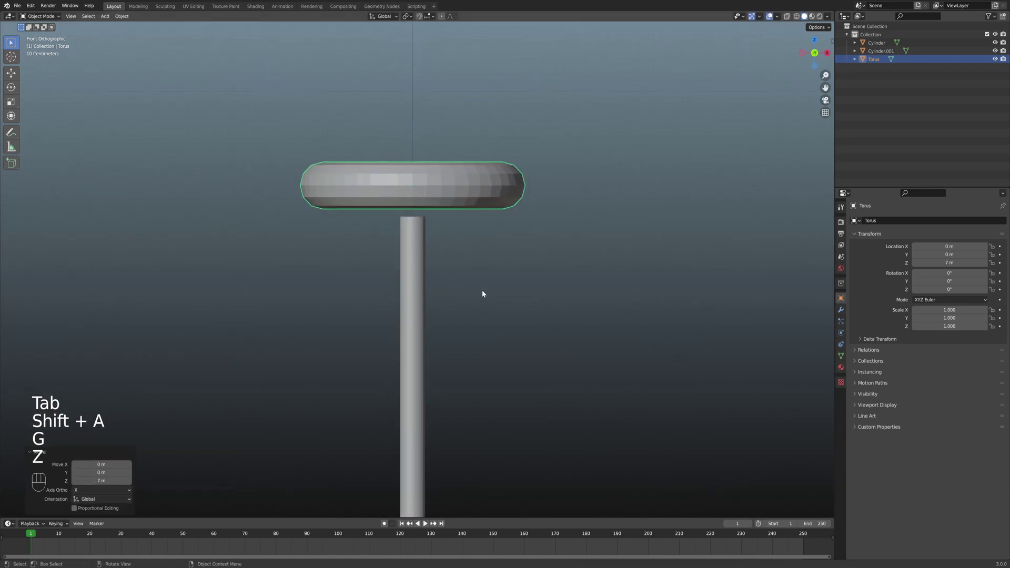
pyautogui.press('s')
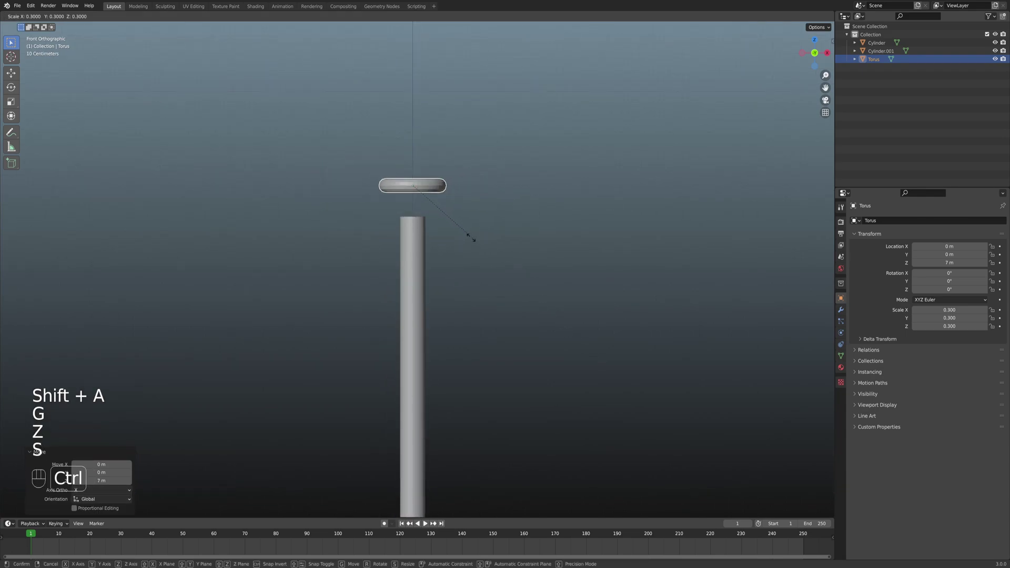
pyautogui.keyDown('ctrl'); pyautogui.click(446, 223); pyautogui.keyUp('ctrl')
pyautogui.press('g')
pyautogui.press('z')
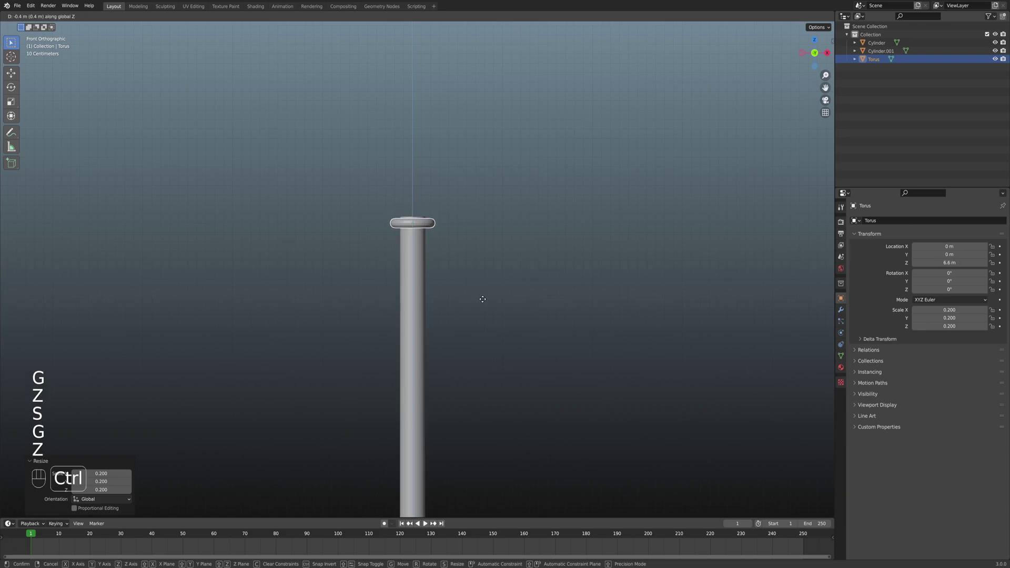
pyautogui.click(483, 296)
# From top view, select the octagonal tapered base and hide it
pyautogui.moveTo(482, 295); pyautogui.dragTo(426, 249, button='middle')
pyautogui.press('KP_7')
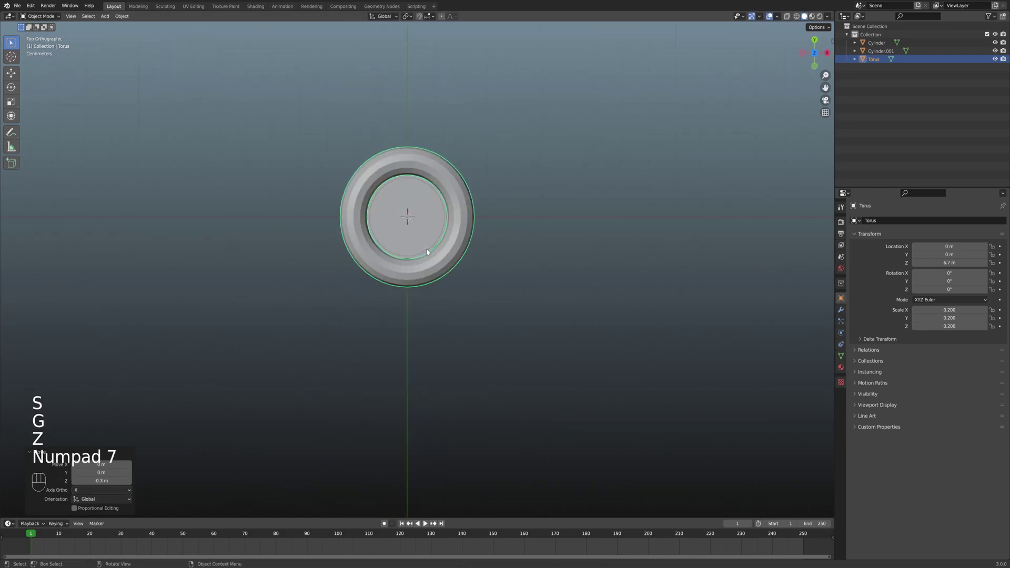
pyautogui.scroll(3, 428, 258)
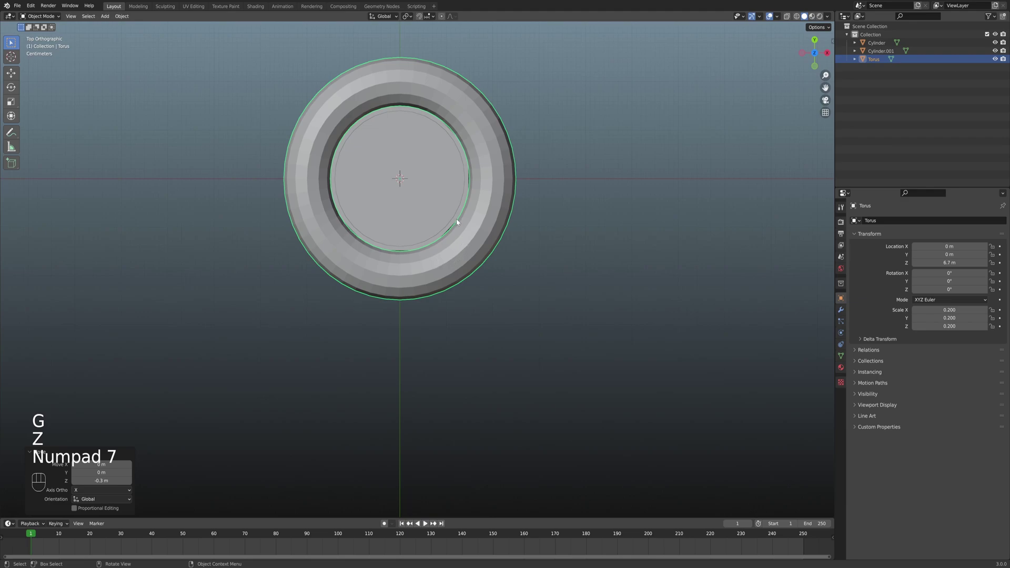
pyautogui.keyDown('shift'); pyautogui.moveTo(469, 210); pyautogui.dragTo(473, 200, button='middle'); pyautogui.keyUp('shift')
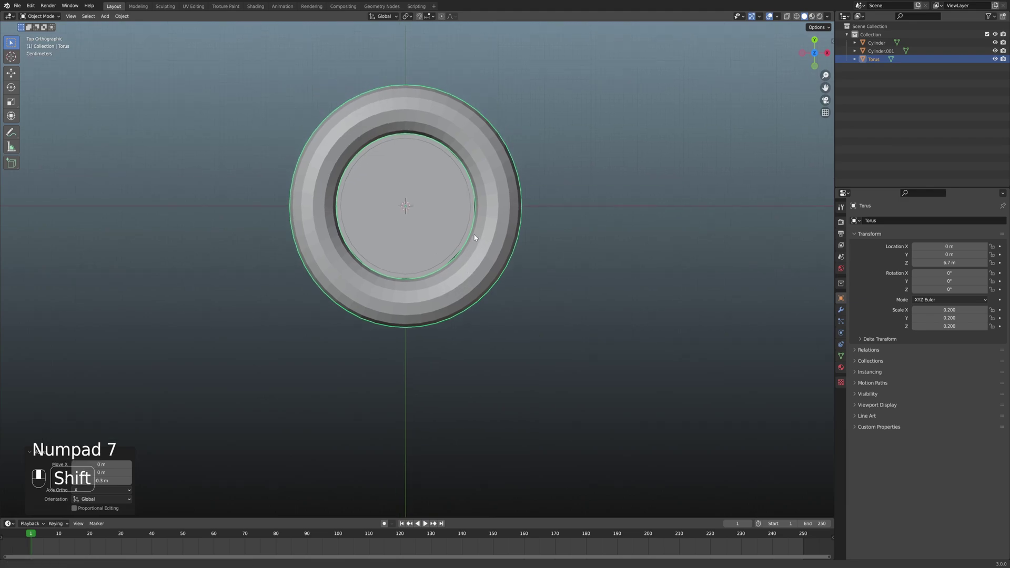
pyautogui.click(473, 200)
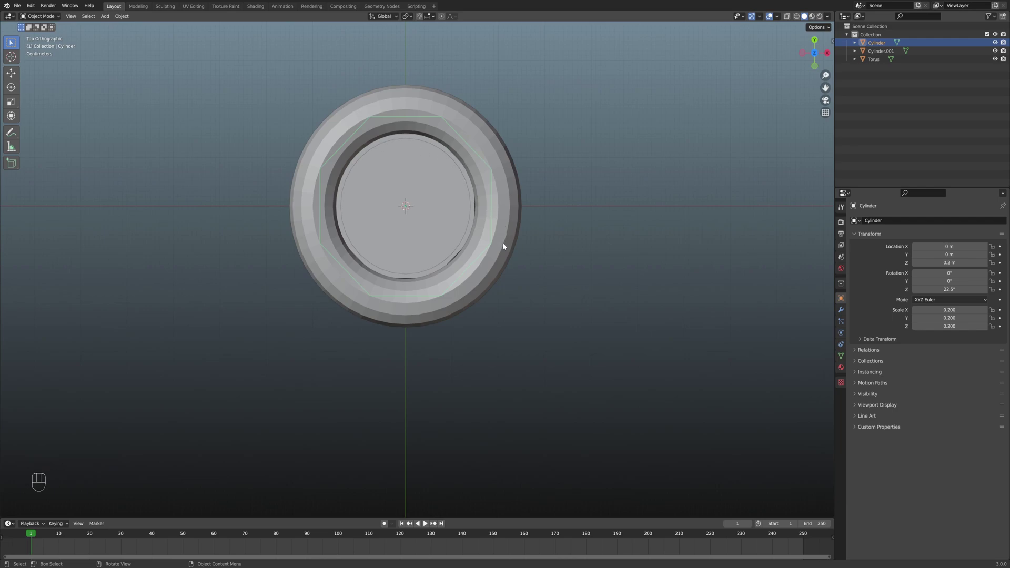
pyautogui.press('h')
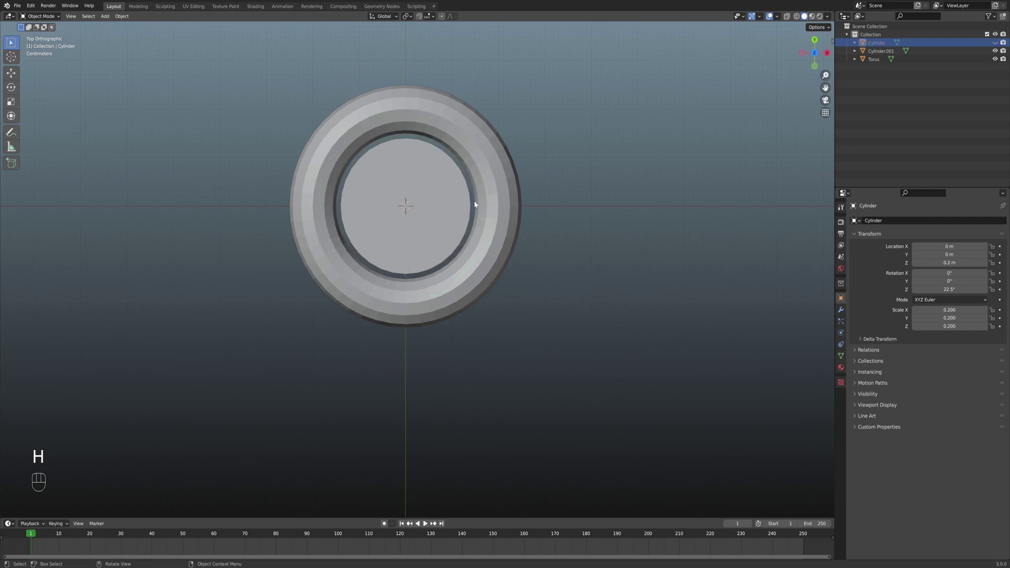
# Scale the torus uniformly by 0.9 to bring its inner edge closer to the shaft
pyautogui.click(491, 161)
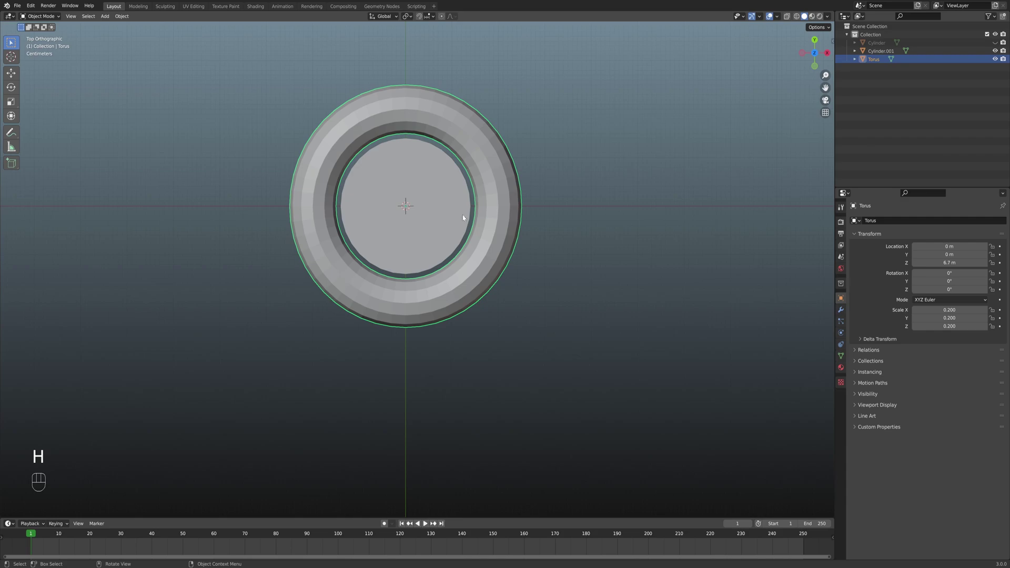
pyautogui.scroll(4, 539, 258)
pyautogui.keyDown('shift'); pyautogui.moveTo(548, 222); pyautogui.dragTo(582, 286, button='middle'); pyautogui.keyUp('shift')
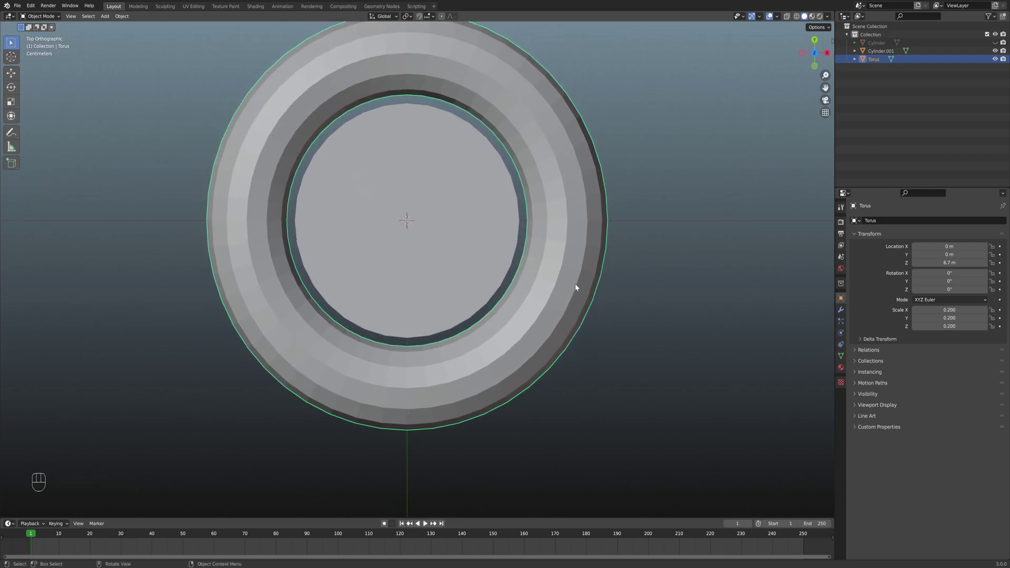
pyautogui.press('s')
pyautogui.press('ctrl')
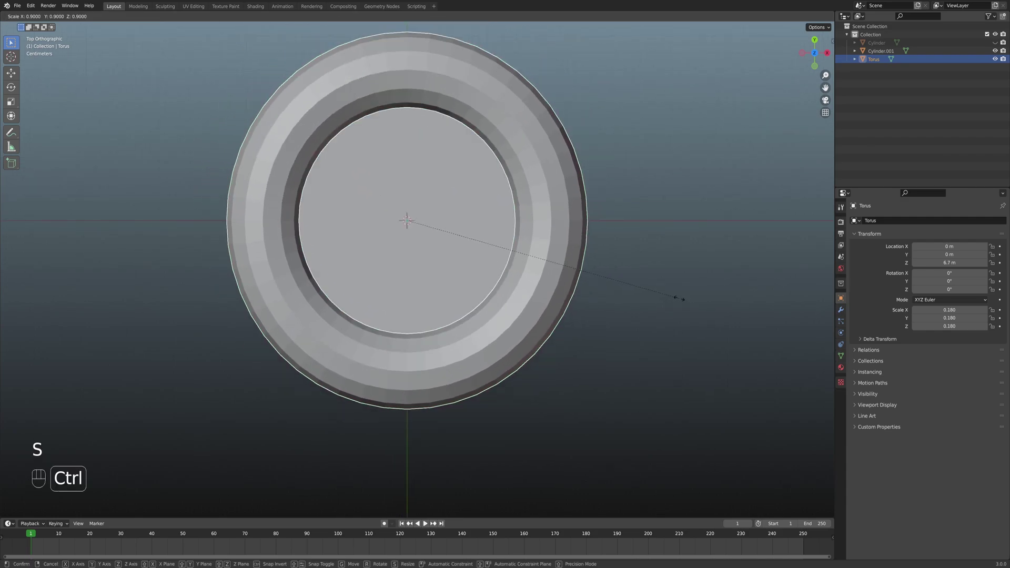
pyautogui.click(679, 299)
# Lower the torus slightly along Z, by about 0.034 m, around the shaft's upper end
pyautogui.moveTo(504, 319); pyautogui.dragTo(524, 327, button='middle')
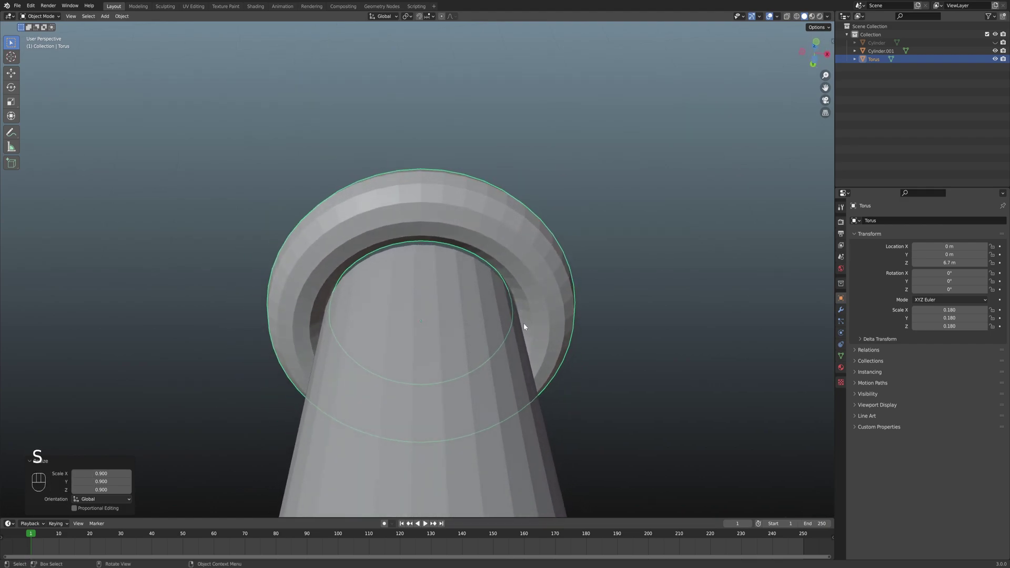
pyautogui.scroll(-1, 525, 327)
pyautogui.keyDown('shift'); pyautogui.scroll(-2, 527, 326); pyautogui.keyUp('shift')
pyautogui.press('g')
pyautogui.press('z')
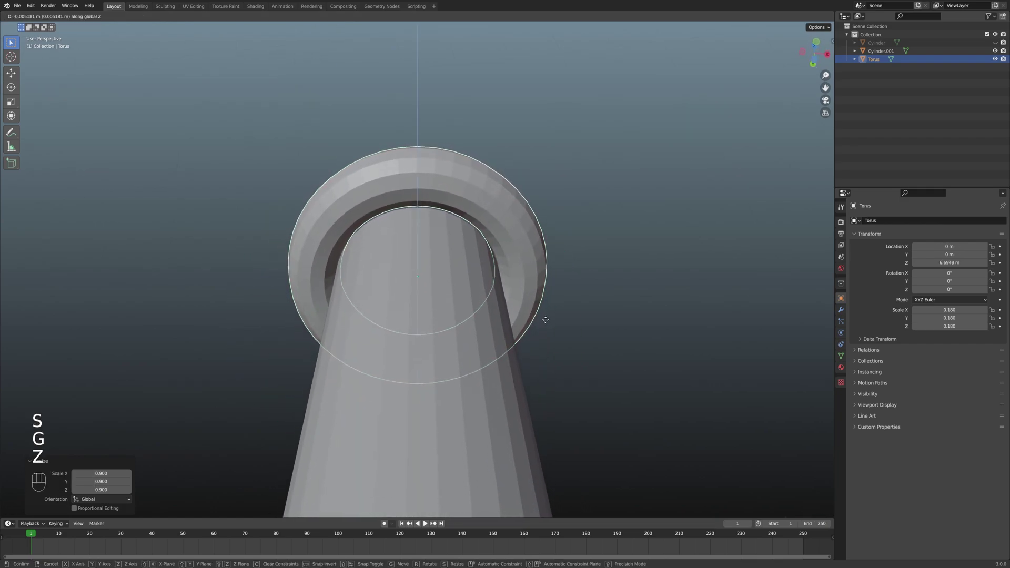
pyautogui.click(607, 353)
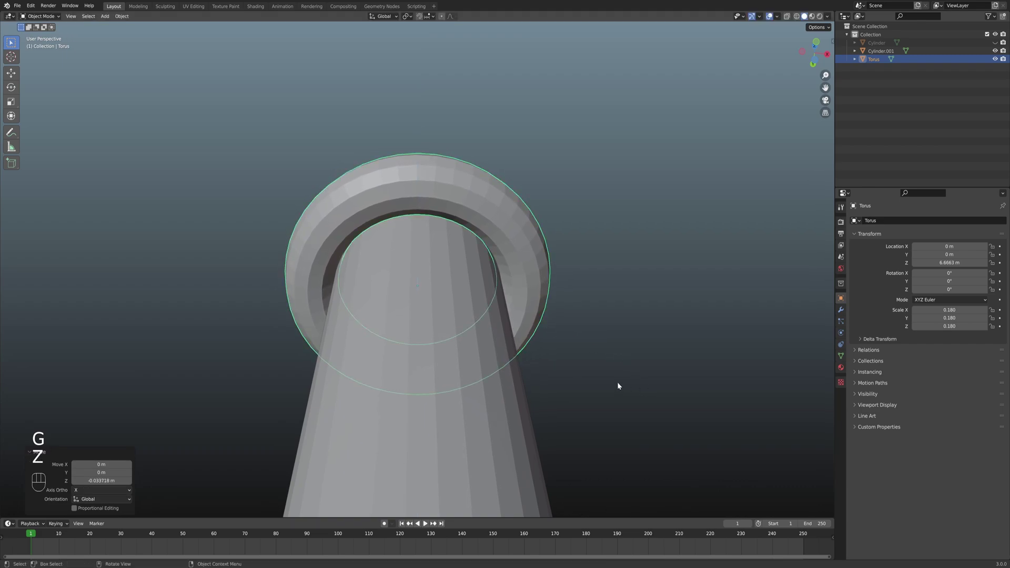
# Shrink the torus uniformly by a factor of about 0.881 so it grips the shaft
pyautogui.moveTo(619, 387); pyautogui.dragTo(656, 384, button='middle')
pyautogui.press('s')
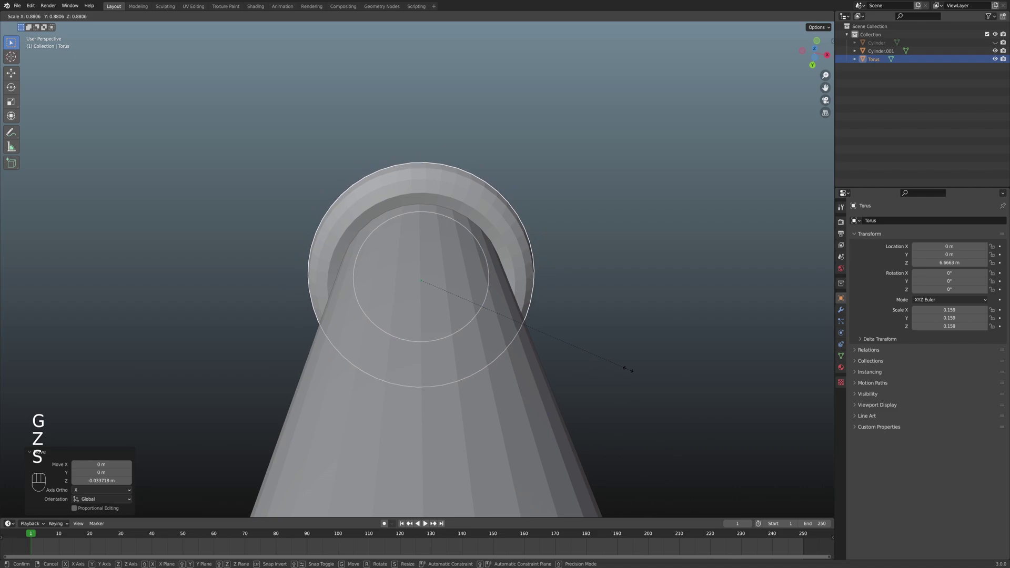
pyautogui.click(629, 370)
pyautogui.moveTo(519, 287); pyautogui.dragTo(560, 298, button='middle')
pyautogui.press('s')
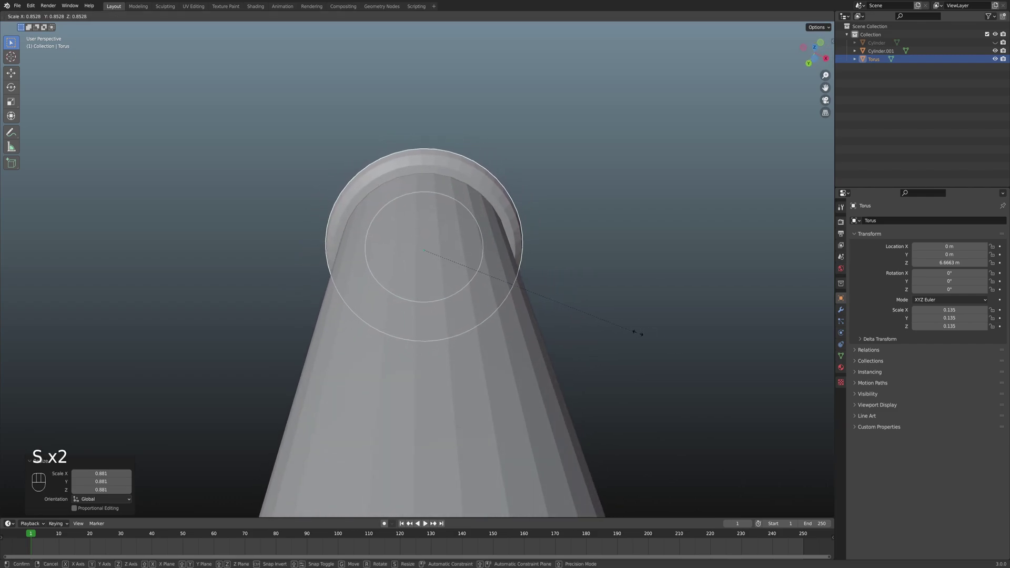
pyautogui.press('Escape')
# Scale the torus down uniformly by about 0.877 so it forms a tight ring around the shaft
pyautogui.moveTo(533, 263); pyautogui.dragTo(566, 307, button='middle')
pyautogui.press('s')
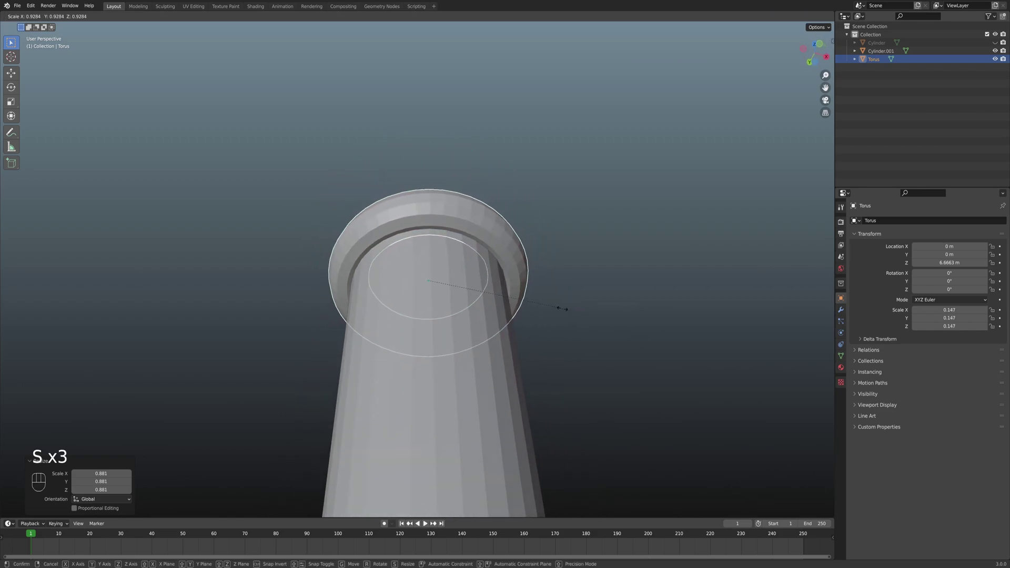
pyautogui.press('shift')
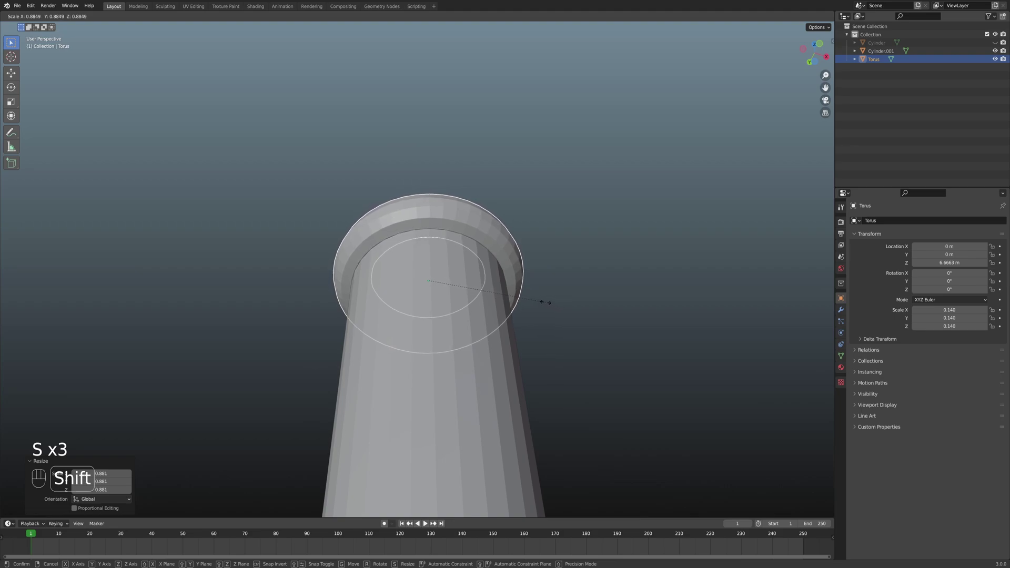
pyautogui.click(536, 298)
pyautogui.moveTo(446, 242); pyautogui.dragTo(445, 284, button='middle')
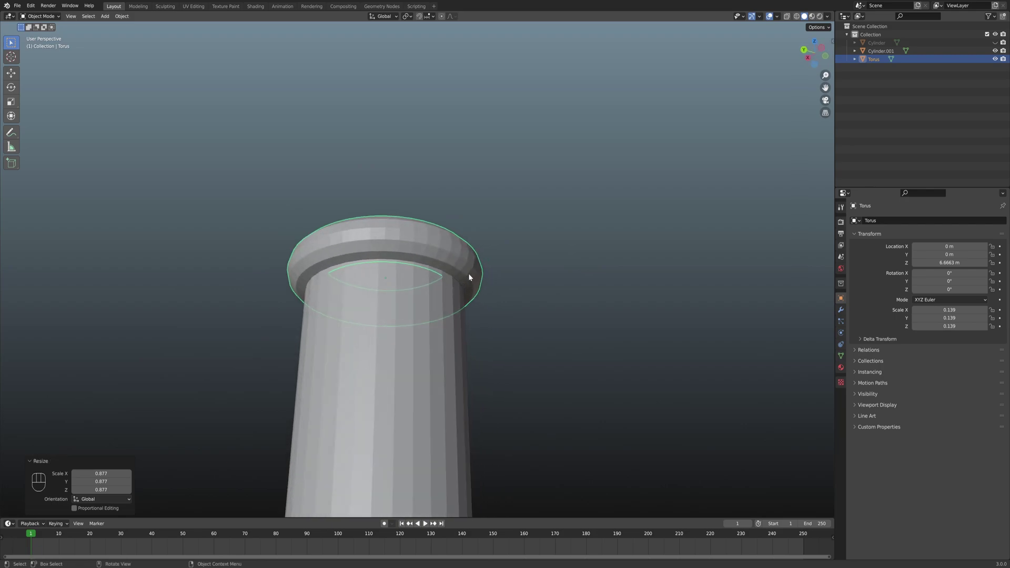
pyautogui.moveTo(464, 287); pyautogui.dragTo(445, 301, button='middle')
# Deselect the ring and add a new cylinder mesh with 8 vertices at the origin
pyautogui.scroll(-8, 445, 300)
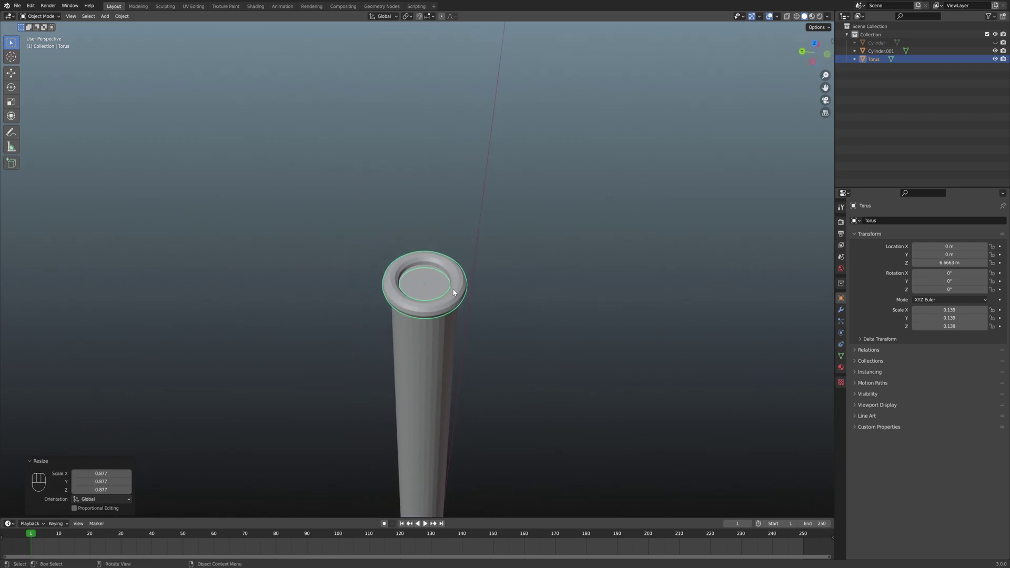
pyautogui.keyDown('shift'); pyautogui.click(439, 291); pyautogui.keyUp('shift')
pyautogui.moveTo(439, 291)
pyautogui.mouseDown(button='middle')
pyautogui.moveTo(459, 283)
pyautogui.moveTo(451, 258)
pyautogui.moveTo(446, 296)
pyautogui.mouseUp(button='middle')
pyautogui.scroll(-4, 461, 274)
pyautogui.hotkey('shift', 'a')
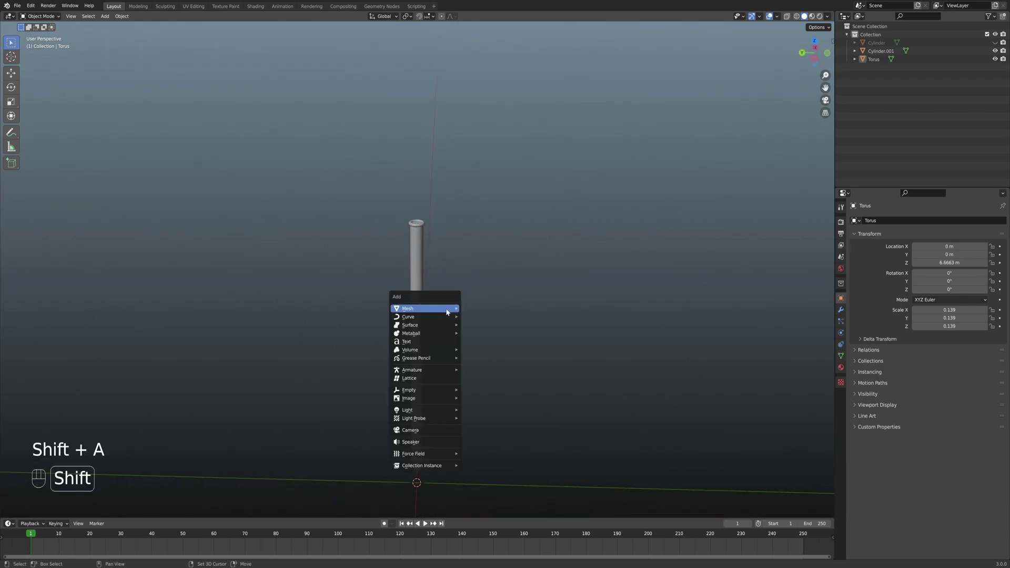
pyautogui.moveTo(447, 310)
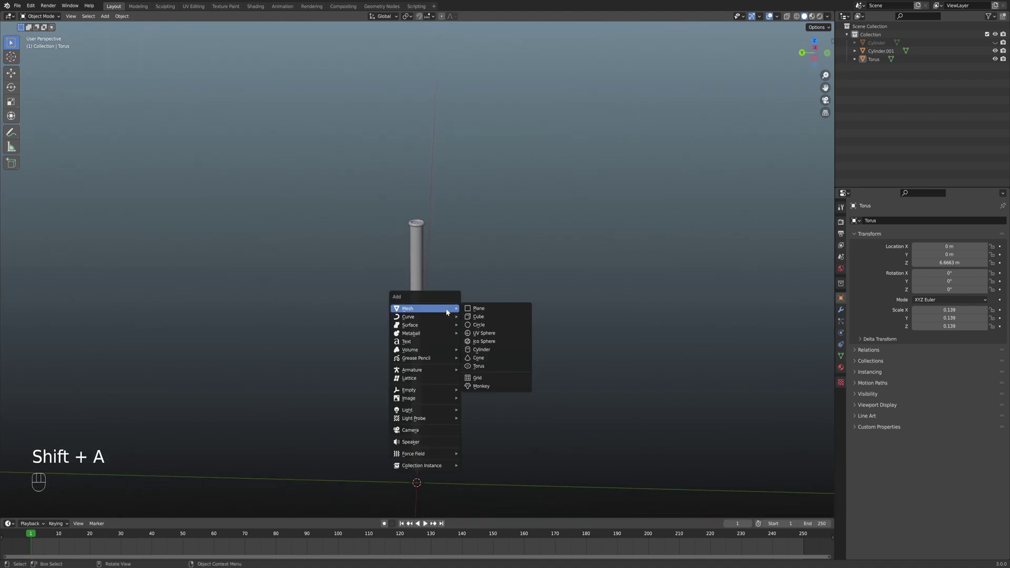
pyautogui.click(483, 350)
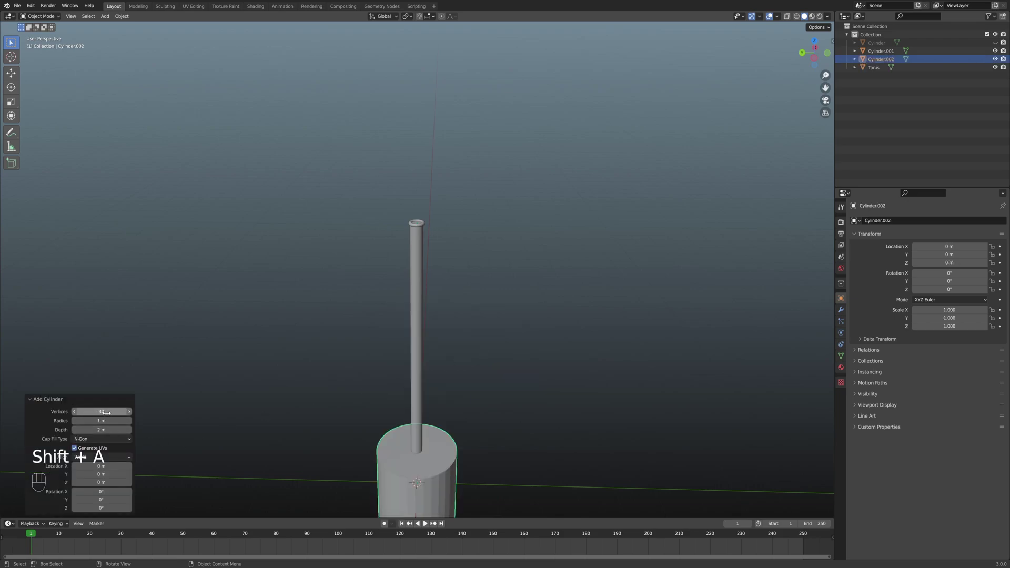
pyautogui.write('8')
pyautogui.press('Return')
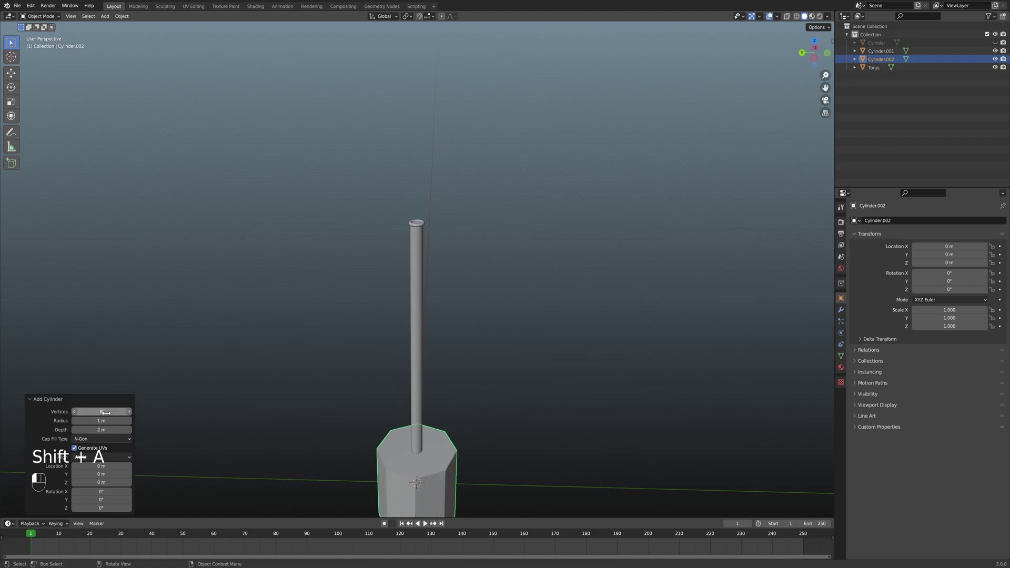
pyautogui.click(432, 461)
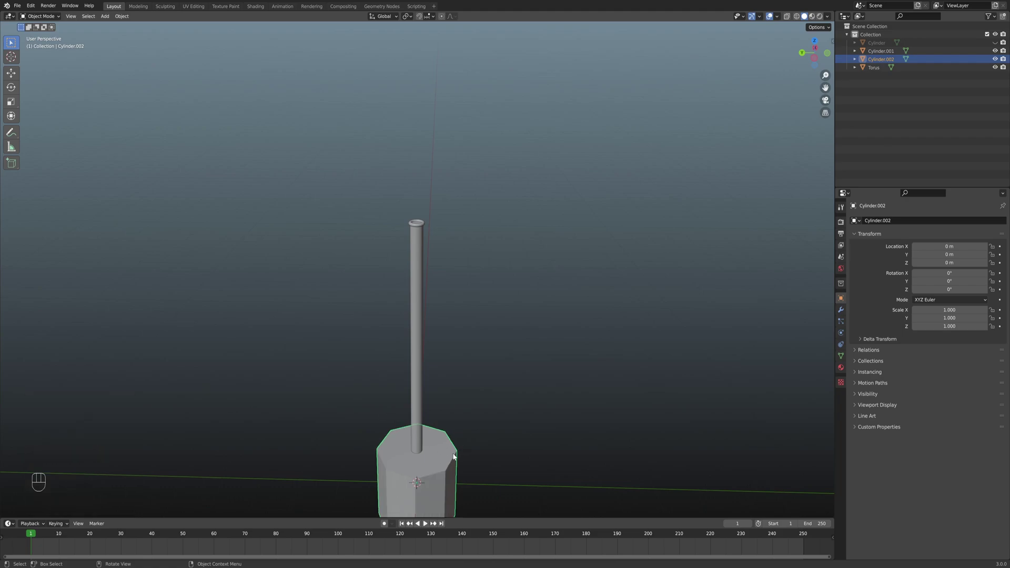
# In top view, rotate the new octagonal cylinder about 22.4° around Z so its flat sides align with the axes
pyautogui.press('KP_7')
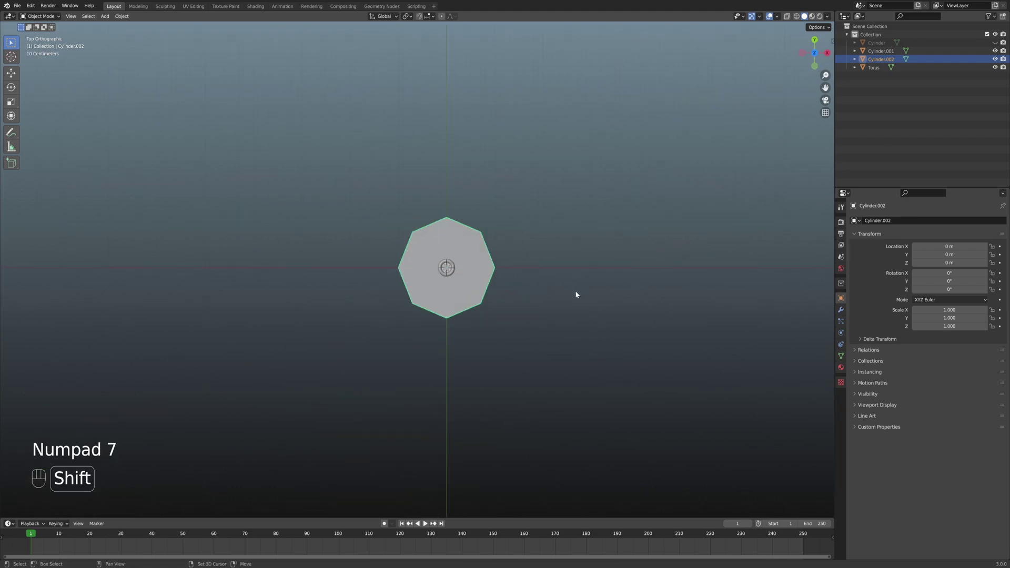
pyautogui.keyDown('shift'); pyautogui.moveTo(606, 327); pyautogui.dragTo(584, 354, button='middle'); pyautogui.keyUp('shift')
pyautogui.scroll(3, 583, 352)
pyautogui.press('r')
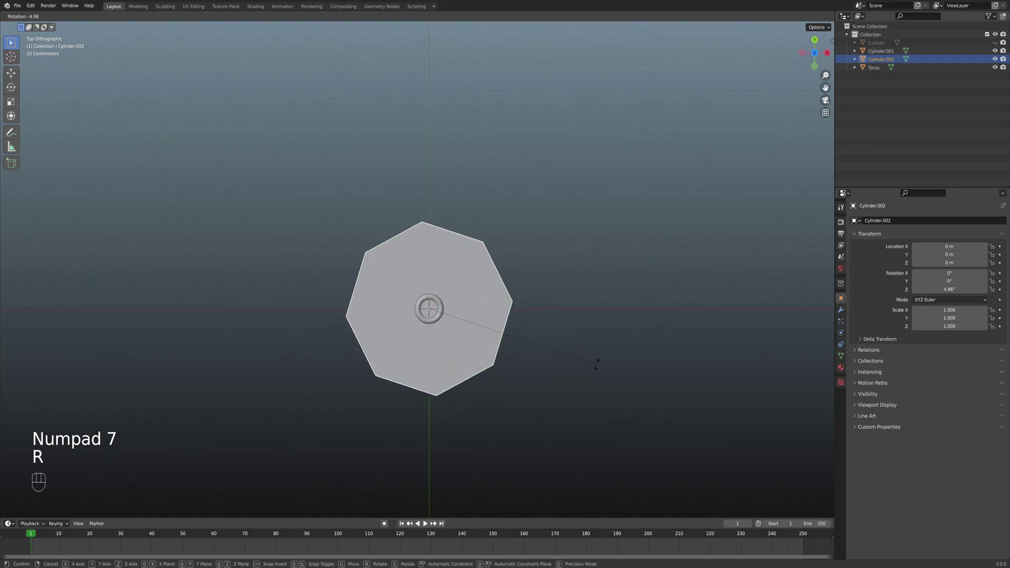
pyautogui.click(591, 309)
# In front wireframe view, fine-tune the octagonal cylinder's Z rotation to 22.5° so its front and back edges coincide
pyautogui.press('KP_1')
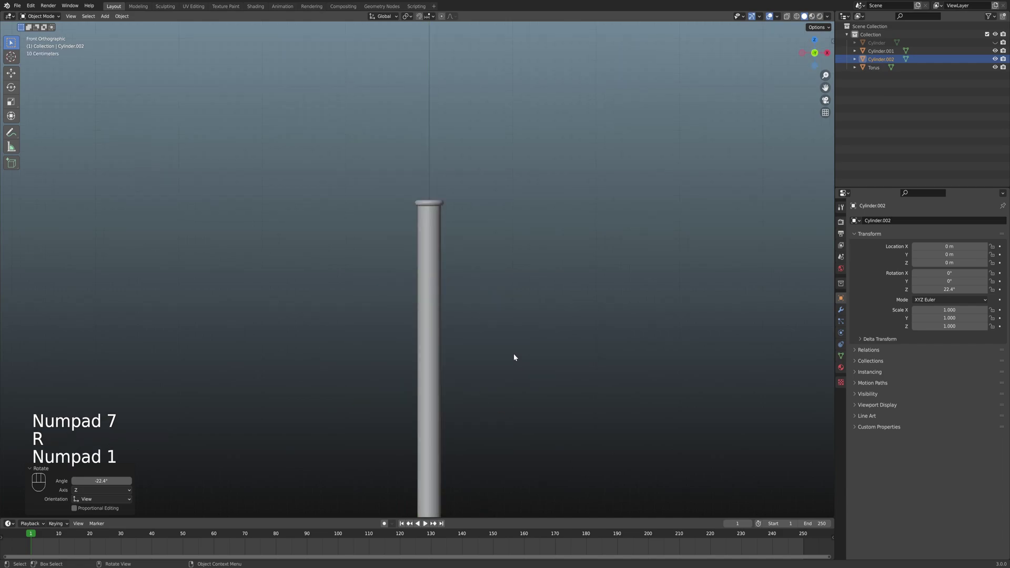
pyautogui.scroll(4, 490, 342)
pyautogui.press('z')
pyautogui.click(425, 298)
pyautogui.scroll(5, 473, 241)
pyautogui.keyDown('shift'); pyautogui.moveTo(472, 241); pyautogui.dragTo(462, 336, button='middle'); pyautogui.keyUp('shift')
pyautogui.scroll(4, 493, 313)
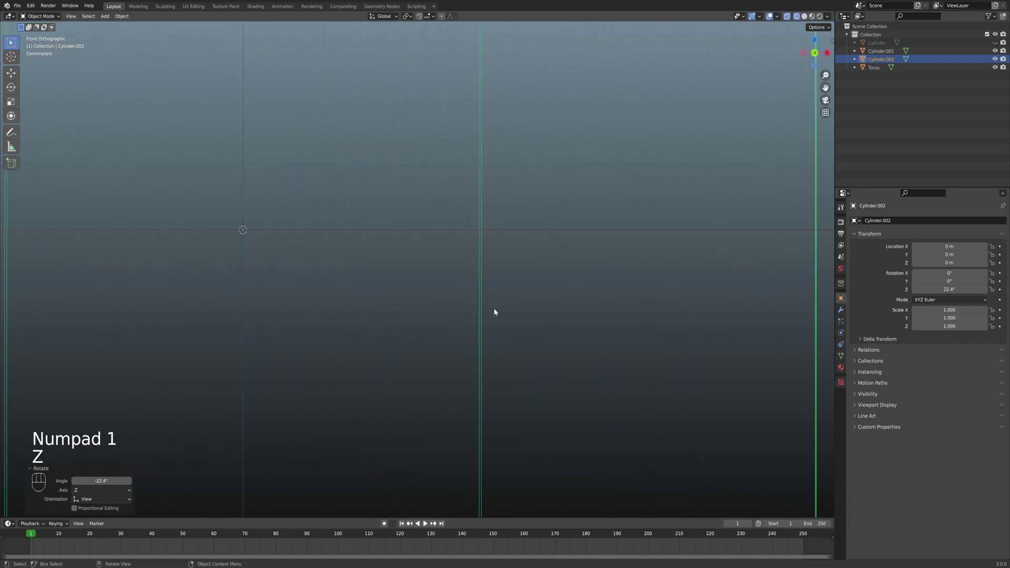
pyautogui.press('r')
pyautogui.press('z')
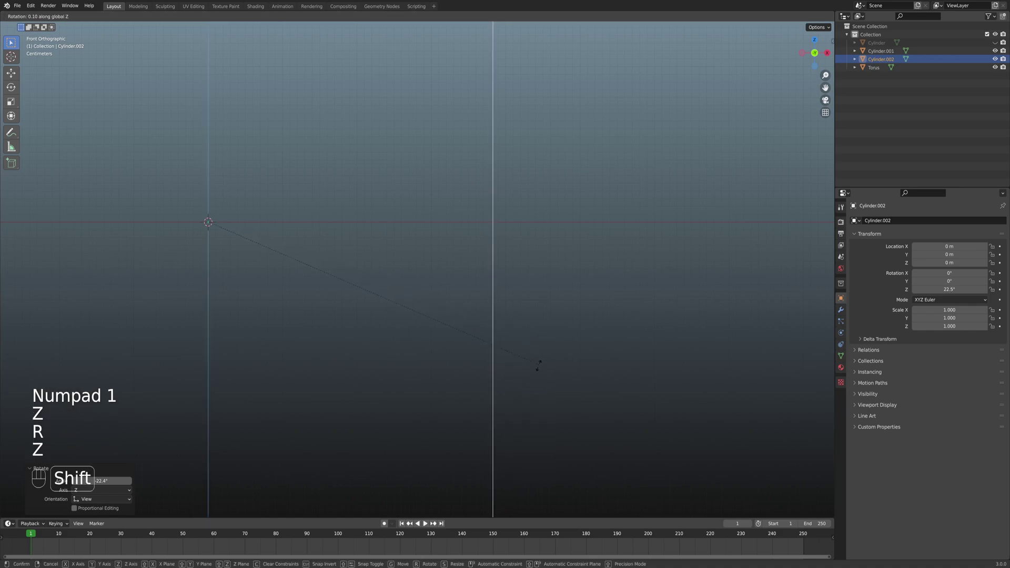
pyautogui.click(540, 369)
# Raise the octagonal cylinder 7.6 m along Z onto the top of the column, and return to solid shading
pyautogui.scroll(-6, 531, 347)
pyautogui.keyDown('shift'); pyautogui.moveTo(497, 305); pyautogui.dragTo(491, 335, button='middle'); pyautogui.keyUp('shift')
pyautogui.press('g')
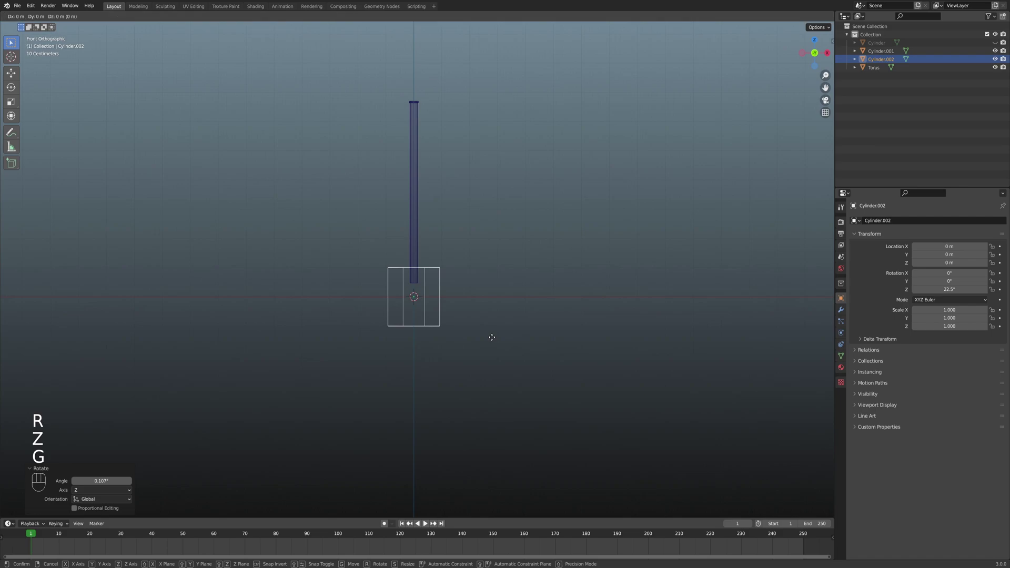
pyautogui.press('z')
pyautogui.click(488, 120)
pyautogui.keyDown('shift'); pyautogui.moveTo(471, 179); pyautogui.dragTo(473, 228, button='middle'); pyautogui.keyUp('shift')
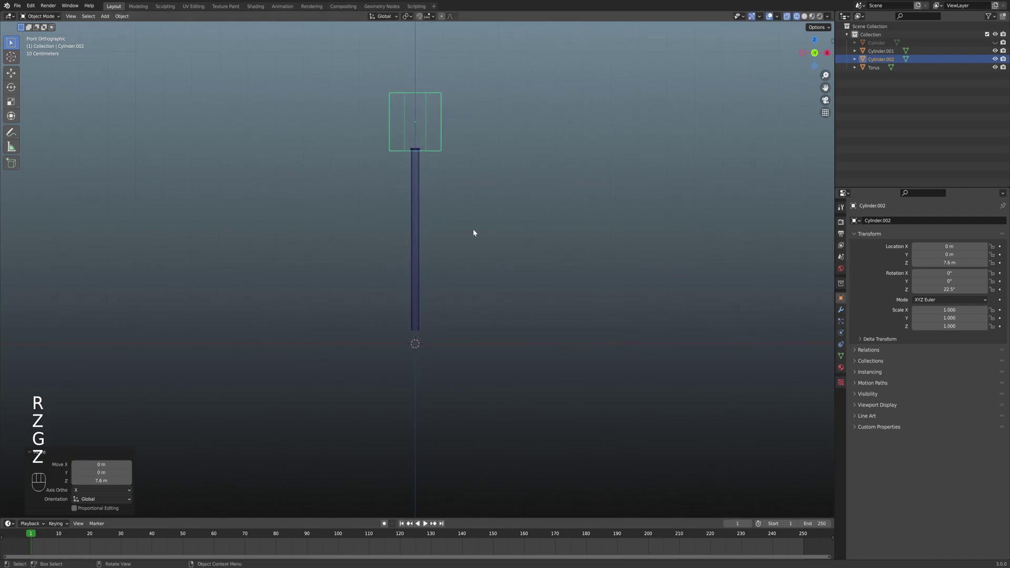
pyautogui.press('z')
pyautogui.click(555, 238)
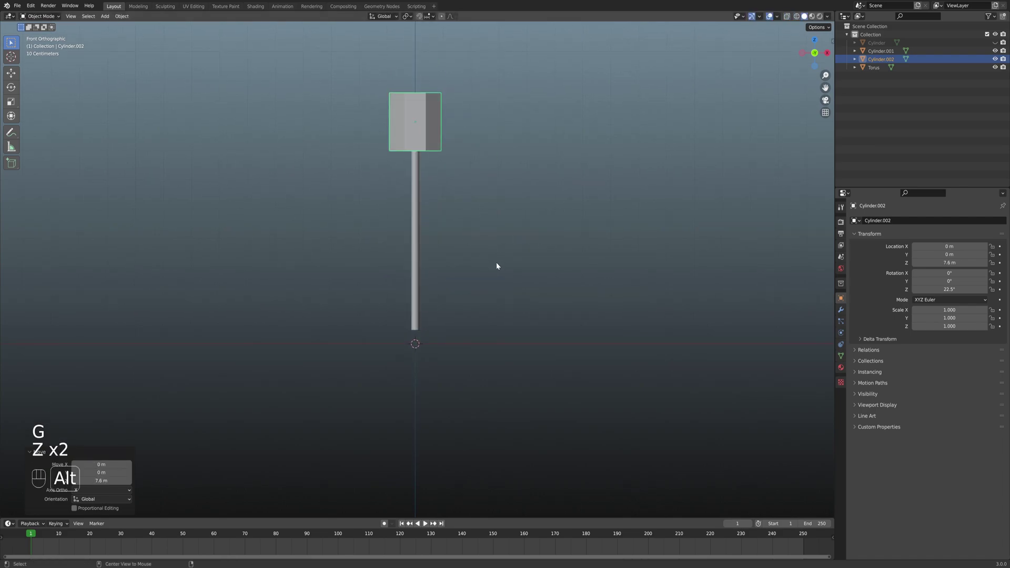
# Unhide the octagonal base and scale the raised octagonal cylinder down uniformly to 0.12
pyautogui.hotkey('alt', 'h')
pyautogui.moveTo(469, 293)
pyautogui.keyDown('shift'); pyautogui.mouseDown(button='middle')
pyautogui.moveTo(458, 230)
pyautogui.moveTo(428, 232)
pyautogui.moveTo(456, 293)
pyautogui.mouseUp(button='middle'); pyautogui.keyUp('shift')
pyautogui.scroll(5, 455, 294)
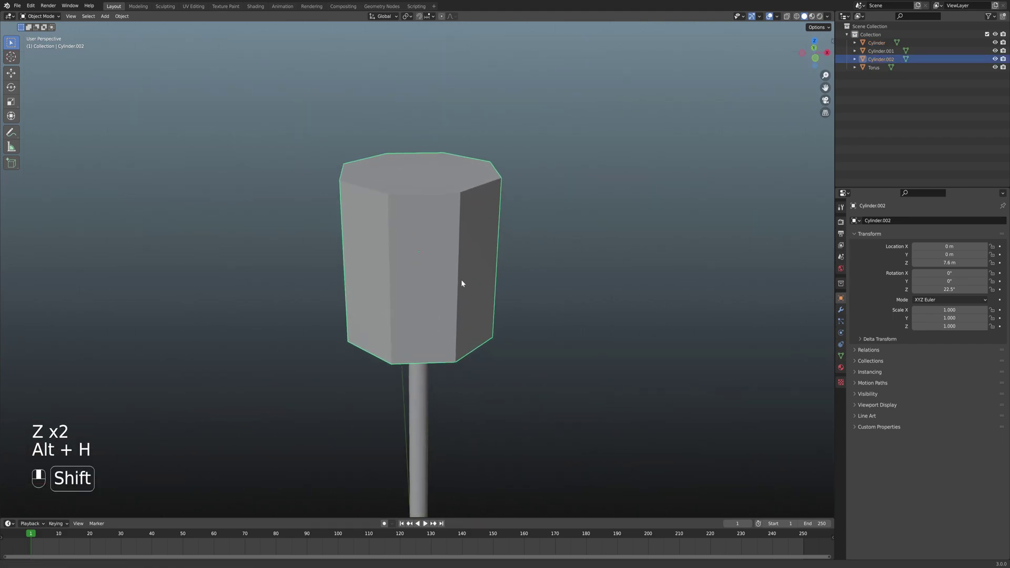
pyautogui.scroll(-3, 456, 258)
pyautogui.press('s')
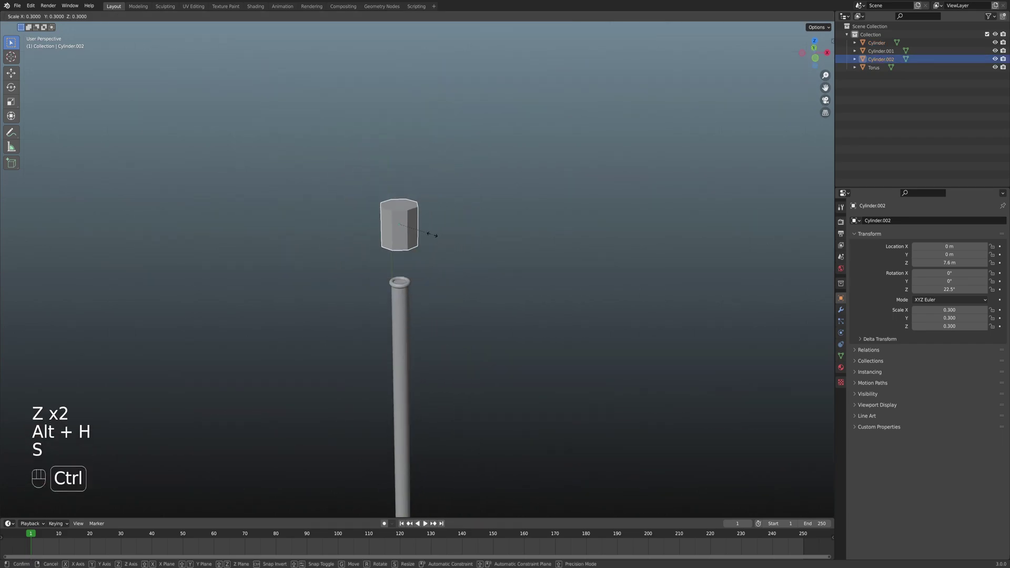
pyautogui.keyDown('ctrl'); pyautogui.click(423, 233); pyautogui.keyUp('ctrl')
pyautogui.press('KP_1')
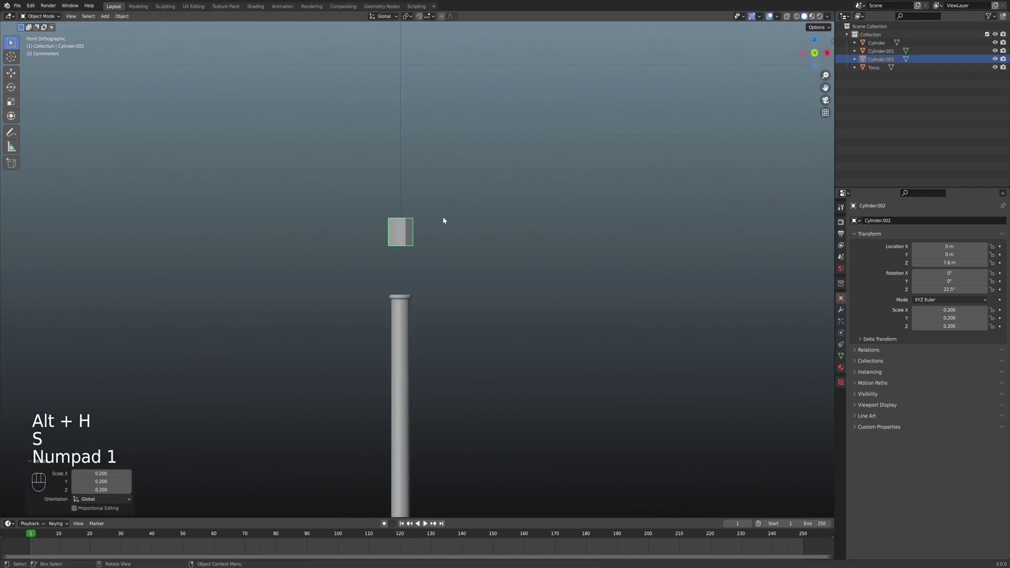
pyautogui.press('s')
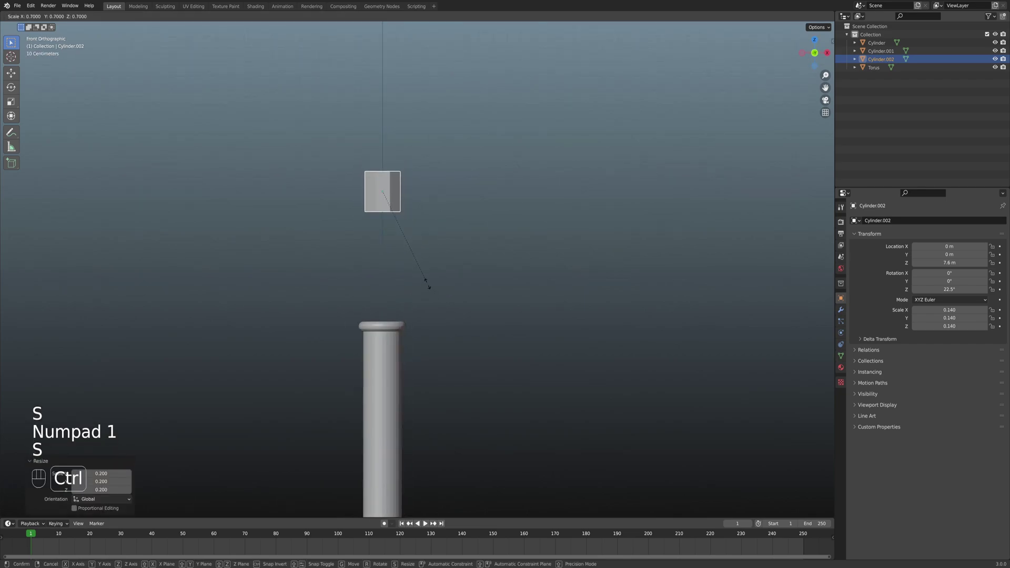
pyautogui.keyDown('ctrl'); pyautogui.click(418, 268); pyautogui.keyUp('ctrl')
# Lower the small octagonal cylinder 0.8 m along Z so it rests on the column's torus ring
pyautogui.press('g')
pyautogui.press('z')
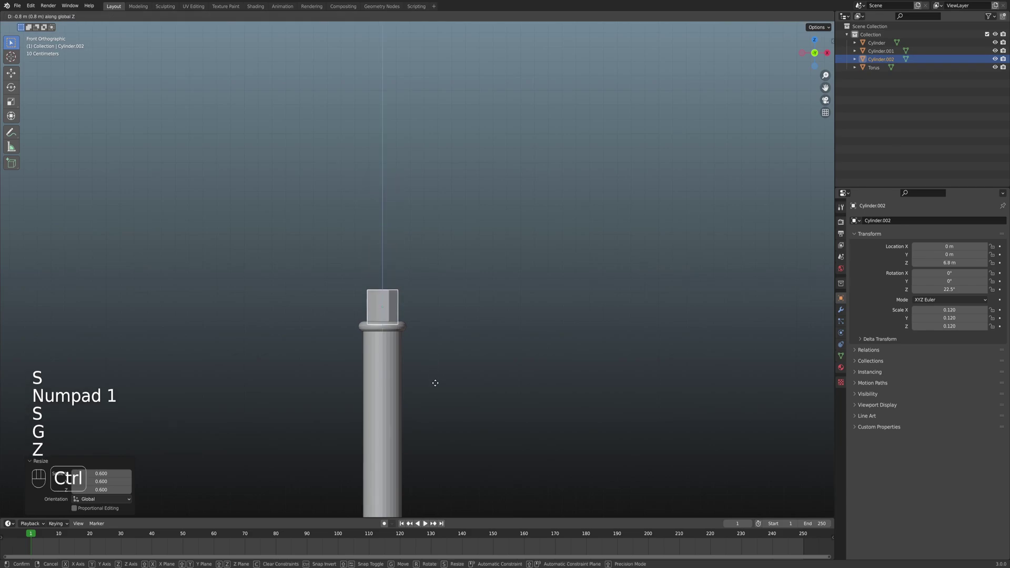
pyautogui.keyDown('shift'); pyautogui.click(407, 331); pyautogui.keyUp('shift')
pyautogui.scroll(5, 406, 328)
pyautogui.moveTo(475, 203); pyautogui.dragTo(494, 277, button='middle')
# In top view, scale the octagonal cylinder by 1.3 in X and Y only, leaving Z locked
pyautogui.press('KP_7')
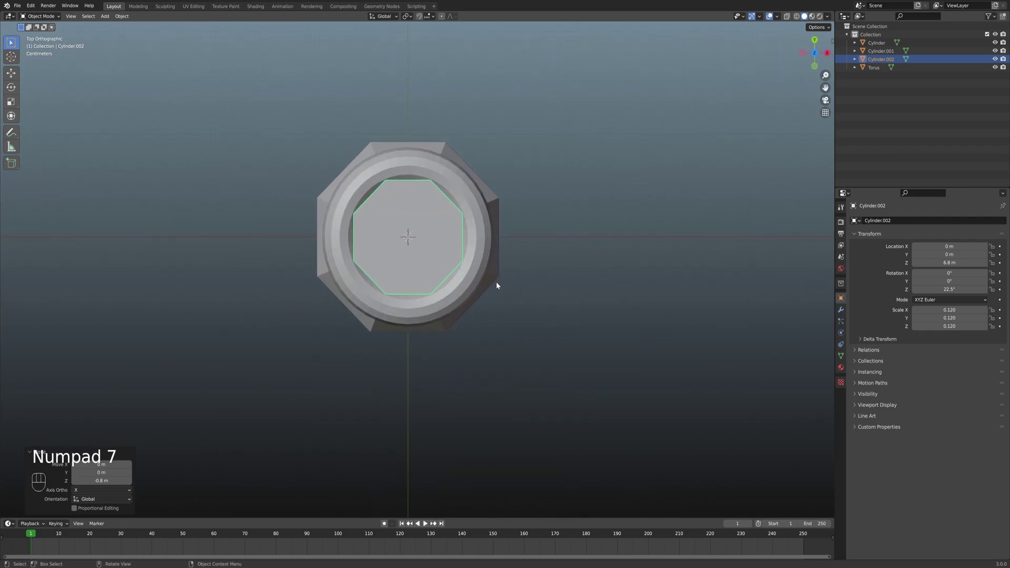
pyautogui.press('s')
pyautogui.hotkey('shift', 'z')
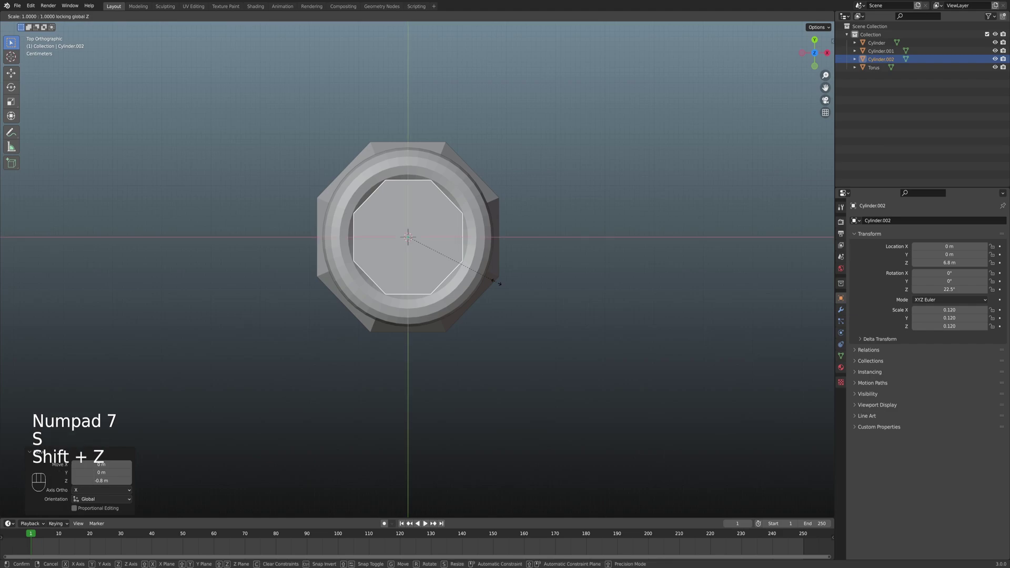
pyautogui.press('ctrl')
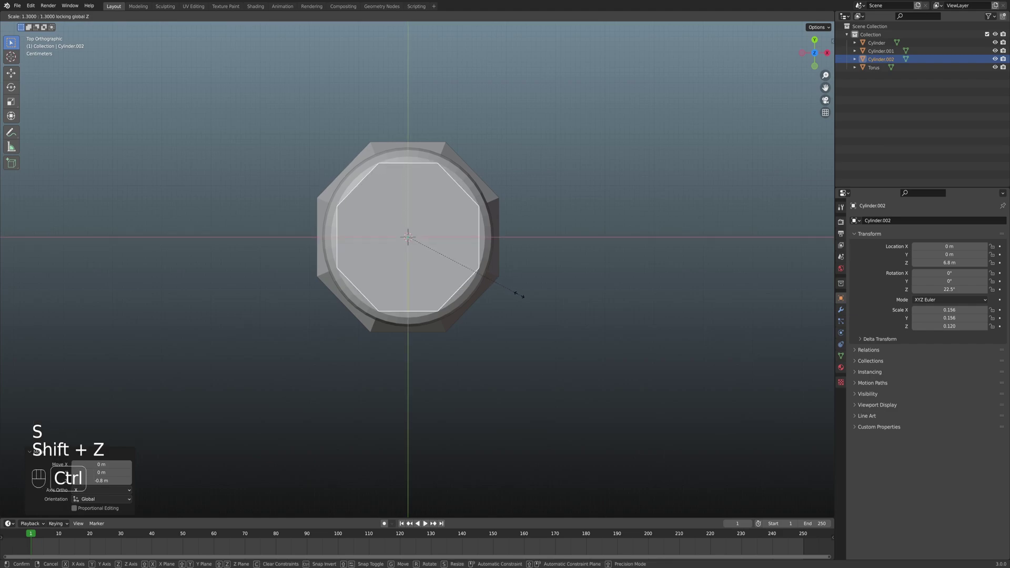
pyautogui.click(523, 296)
# Narrow the octagonal cylinder slightly to a scale of 0.140 in X and Y, keeping its height
pyautogui.moveTo(519, 294); pyautogui.dragTo(442, 227, button='middle')
pyautogui.moveTo(439, 301); pyautogui.dragTo(475, 287, button='middle')
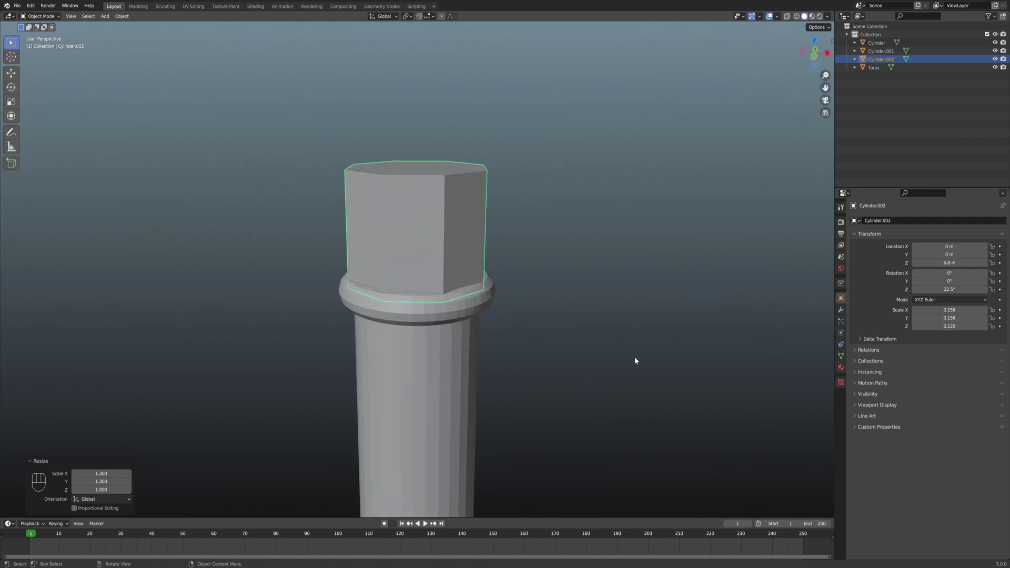
pyautogui.press('shift')
pyautogui.press('s')
pyautogui.hotkey('shift', 'z')
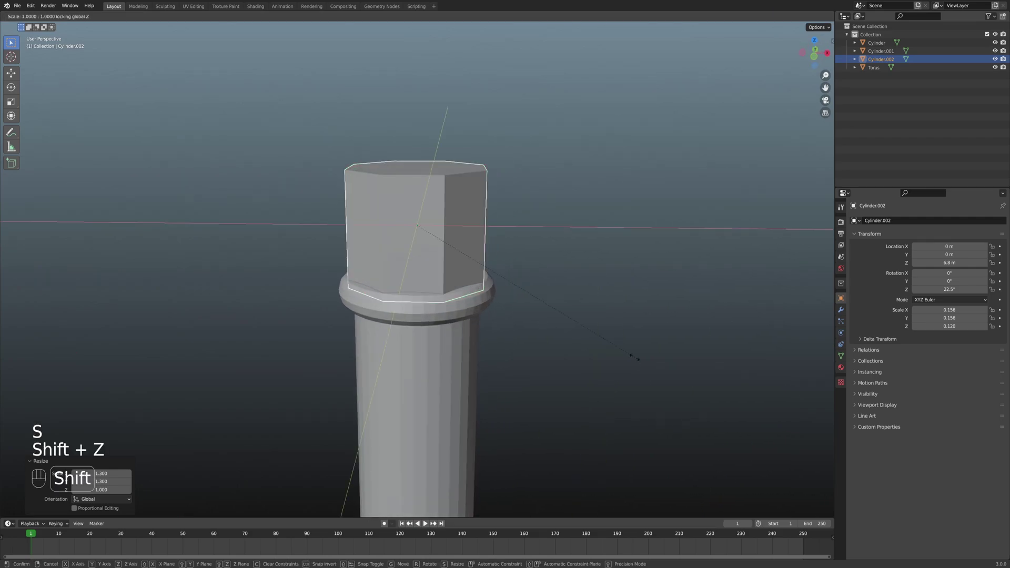
pyautogui.click(605, 343)
# In Edit Mode, select the octagonal cylinder's top face and extrude it 0.05 m upward
pyautogui.moveTo(560, 322); pyautogui.dragTo(471, 300, button='middle')
pyautogui.scroll(-3, 498, 284)
pyautogui.press('Tab')
pyautogui.moveTo(406, 263)
pyautogui.mouseDown(button='middle')
pyautogui.moveTo(456, 272)
pyautogui.moveTo(451, 300)
pyautogui.moveTo(476, 288)
pyautogui.moveTo(410, 258)
pyautogui.mouseUp(button='middle')
pyautogui.press('KP_1')
pyautogui.scroll(1, 522, 310)
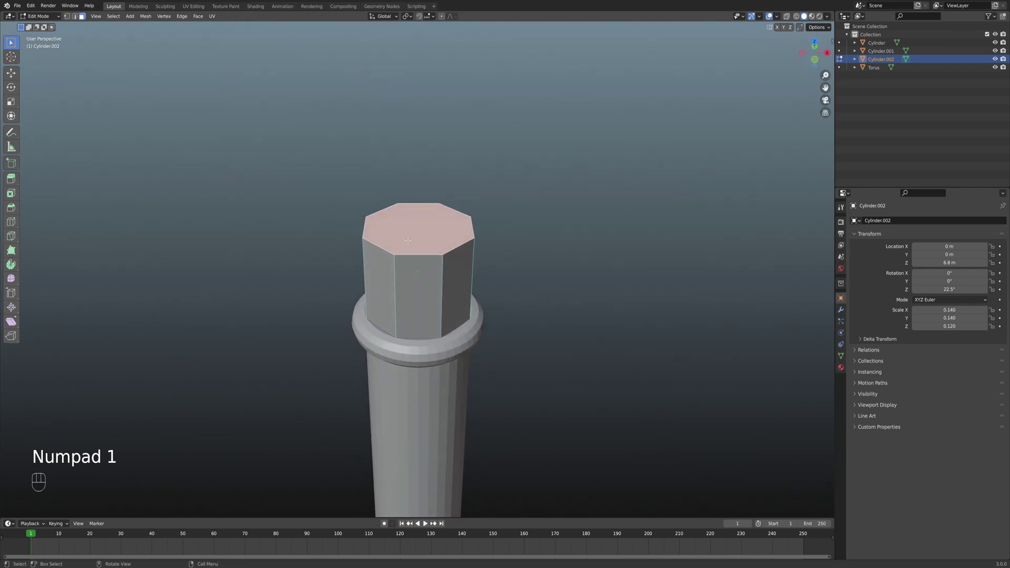
pyautogui.press('KP_1')
pyautogui.press('e')
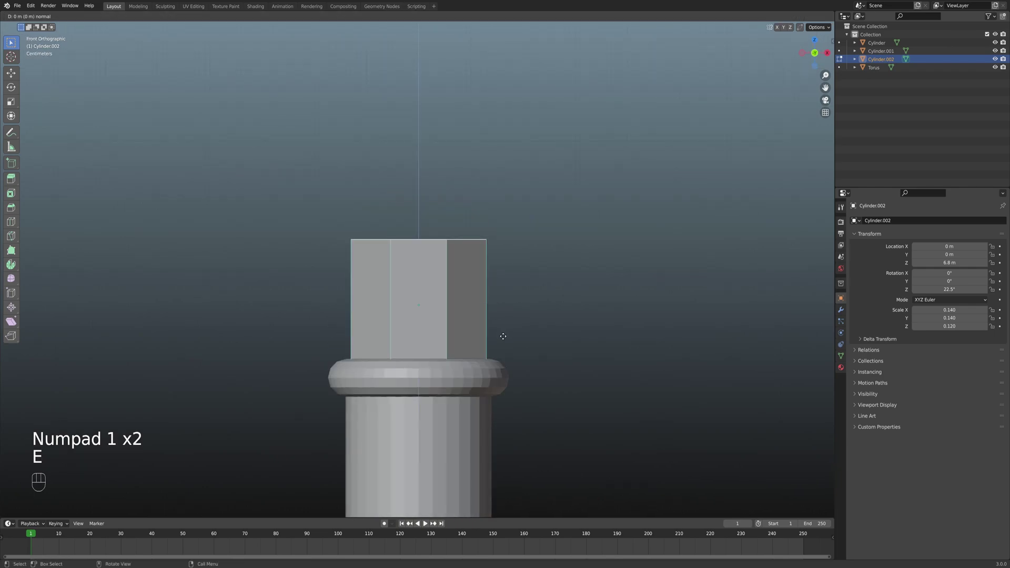
pyautogui.press('ctrl')
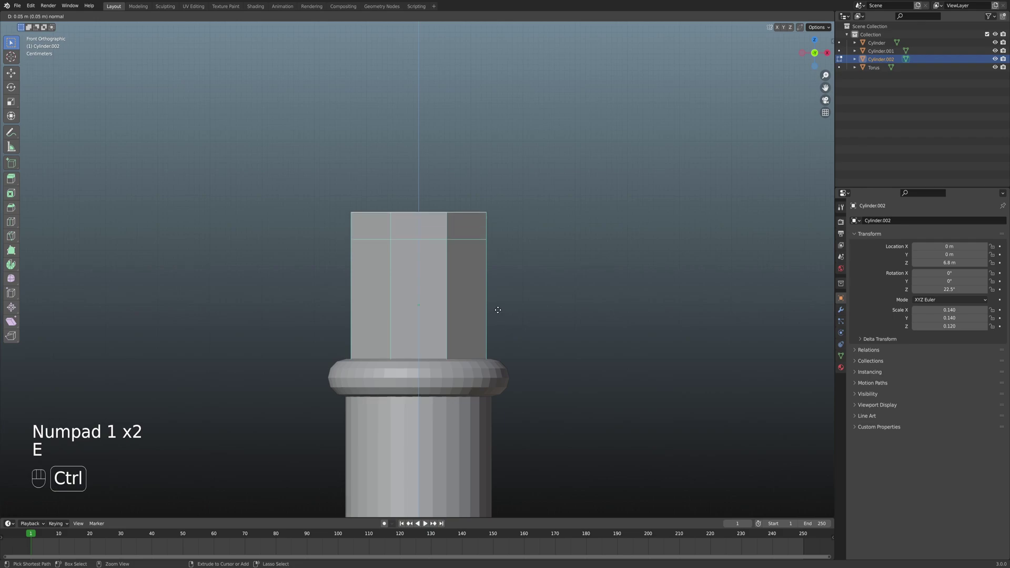
pyautogui.click(503, 311)
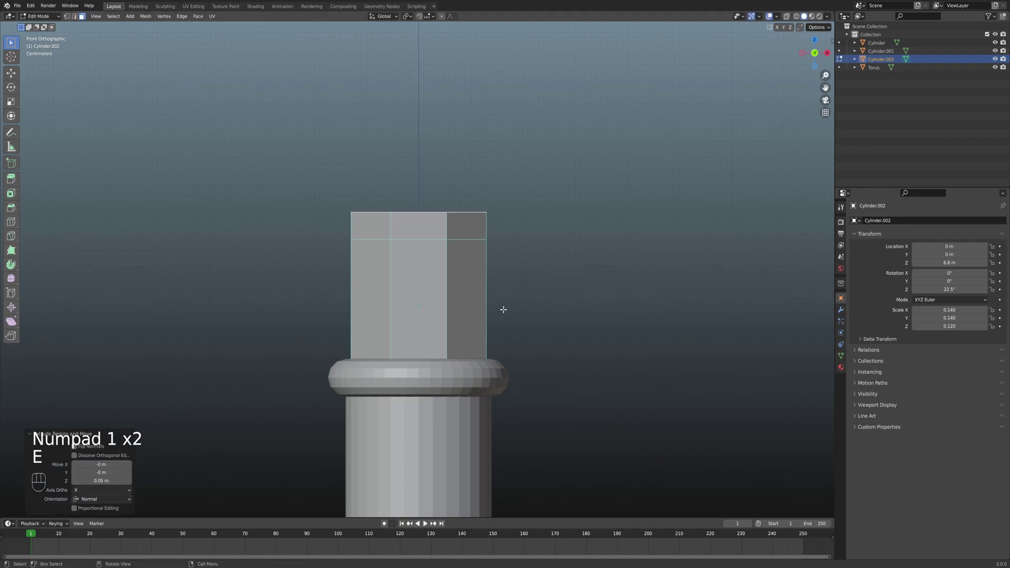
# Select the ring of side faces on the capital's top band and extrude it outward with a scale of 1.2
pyautogui.moveTo(490, 268); pyautogui.dragTo(398, 267, button='middle')
pyautogui.press('3')
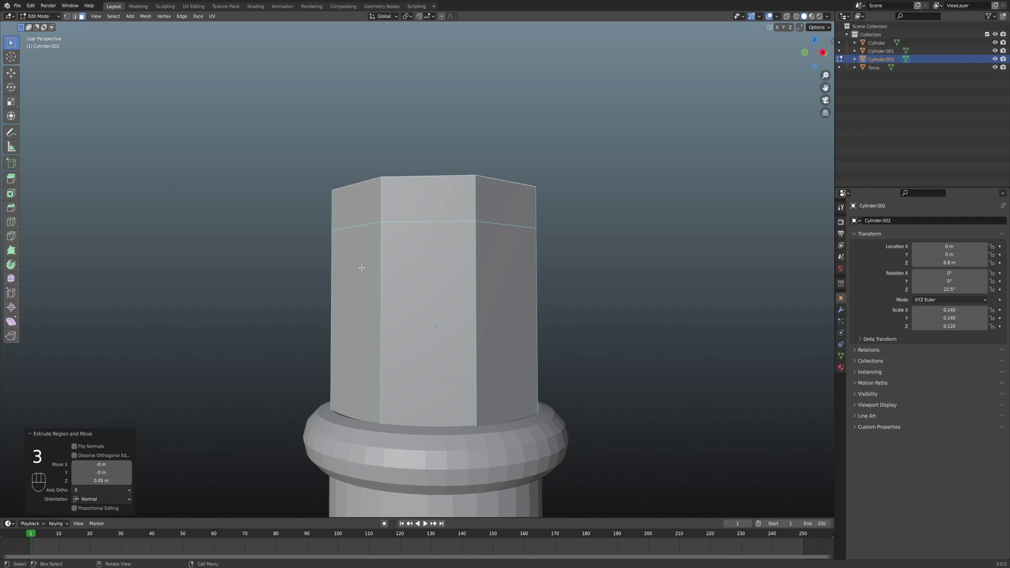
pyautogui.moveTo(488, 198); pyautogui.dragTo(489, 186, button='middle')
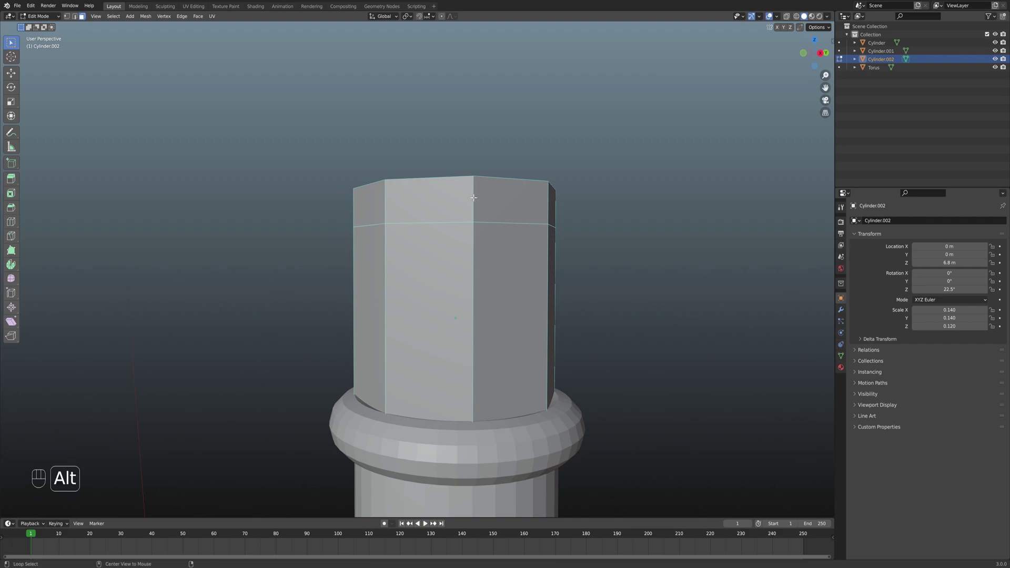
pyautogui.keyDown('alt'); pyautogui.click(474, 198); pyautogui.keyUp('alt')
pyautogui.moveTo(474, 197); pyautogui.dragTo(467, 223, button='middle')
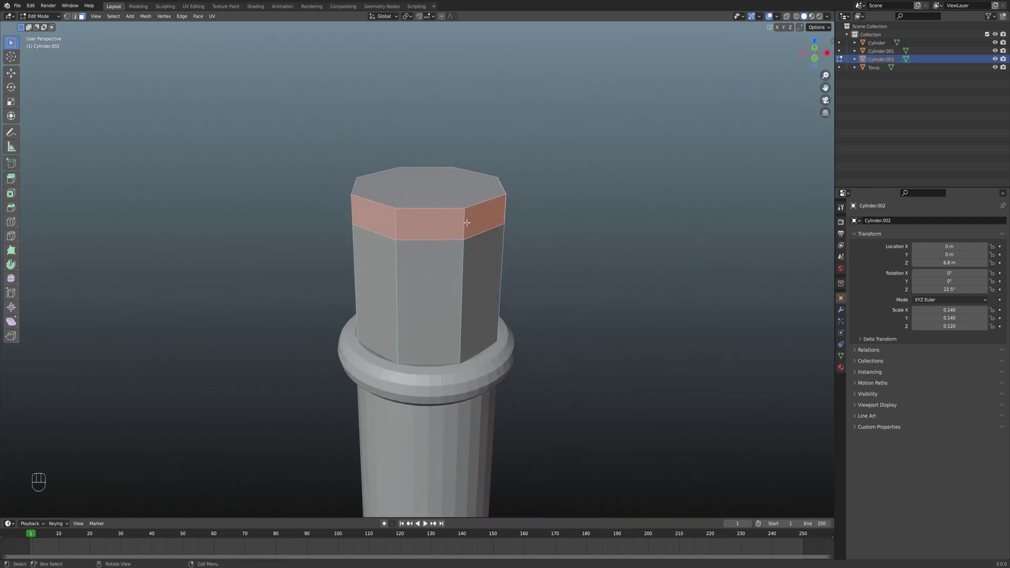
pyautogui.press('KP_7')
pyautogui.keyDown('shift'); pyautogui.moveTo(472, 260); pyautogui.dragTo(470, 268, button='middle'); pyautogui.keyUp('shift')
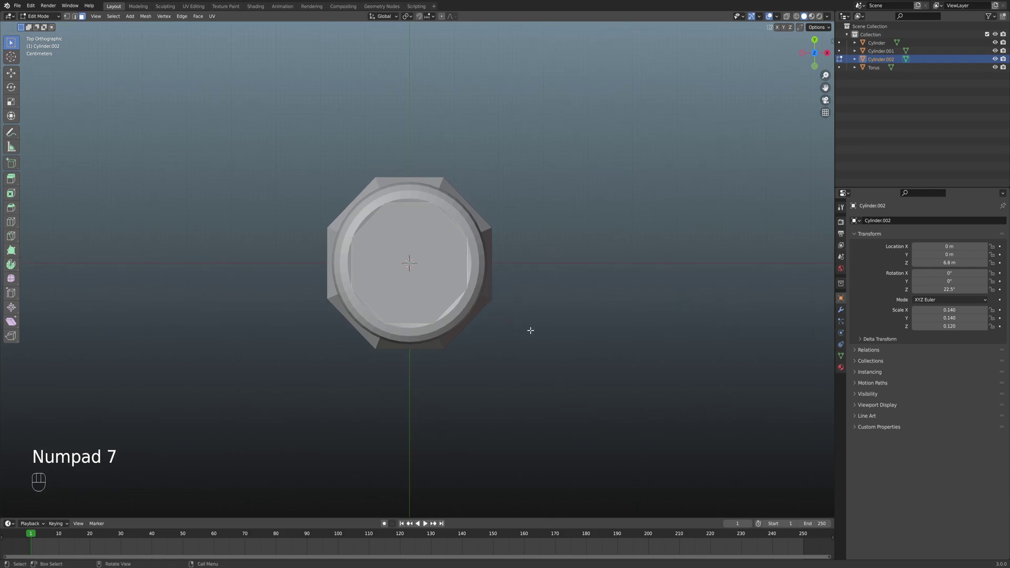
pyautogui.press('e')
pyautogui.press('s')
pyautogui.press('ctrl')
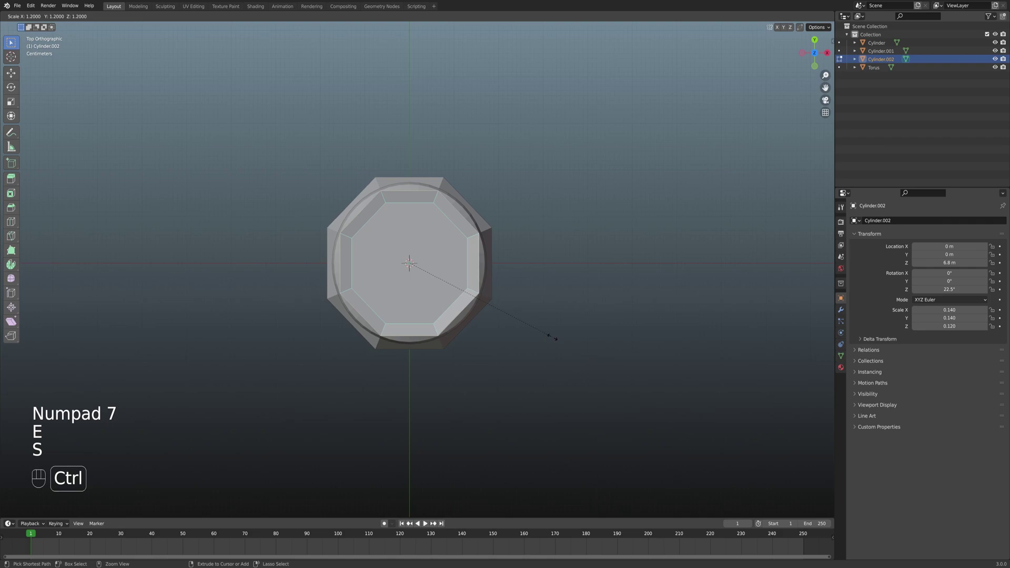
pyautogui.click(551, 338)
# Bevel the edge loop beneath the capital's overhanging band with width 0.154 m and 6 segments, and return to Object Mode
pyautogui.moveTo(550, 338); pyautogui.dragTo(461, 244, button='middle')
pyautogui.press('2')
pyautogui.scroll(3, 497, 301)
pyautogui.scroll(2, 497, 301)
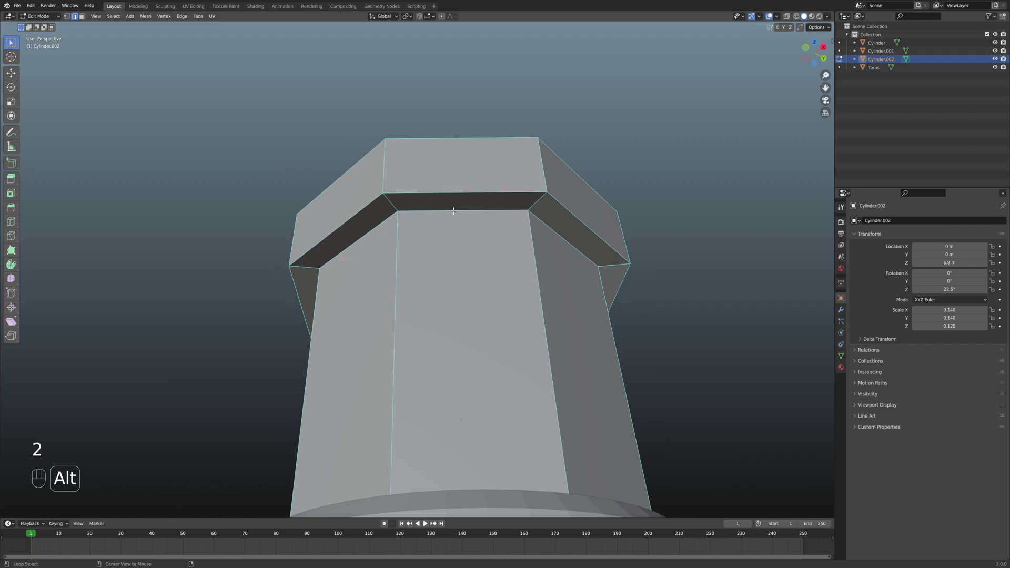
pyautogui.moveTo(458, 211); pyautogui.dragTo(509, 230, button='middle')
pyautogui.scroll(-2, 449, 226)
pyautogui.scroll(-2, 447, 227)
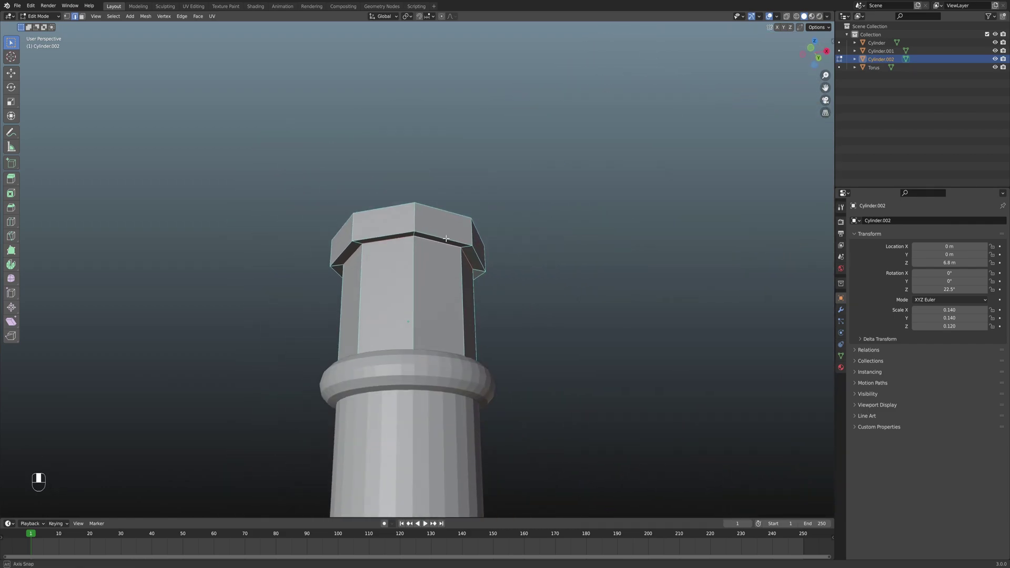
pyautogui.scroll(1, 486, 295)
pyautogui.scroll(2, 486, 295)
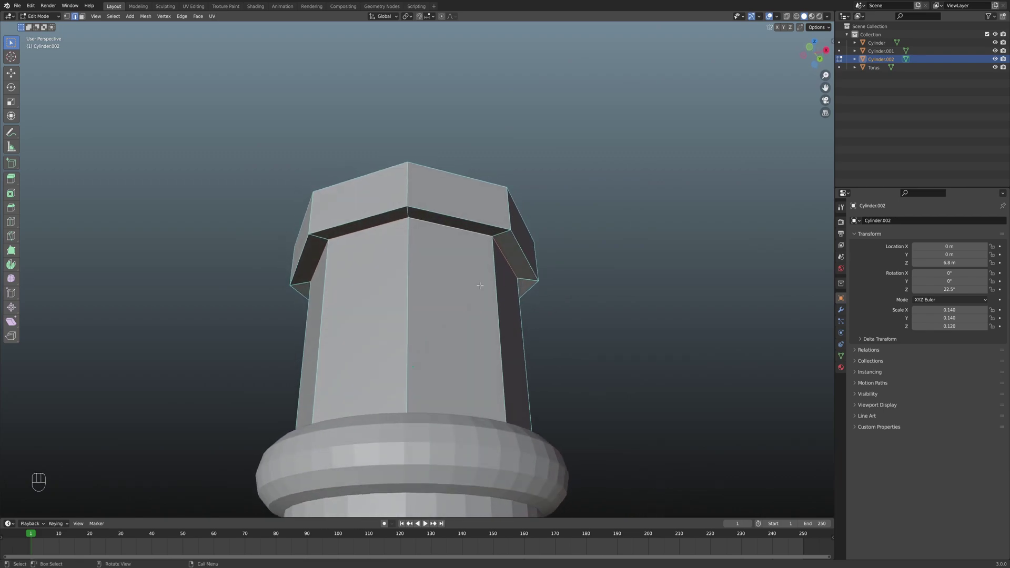
pyautogui.hotkey('ctrl', 'b')
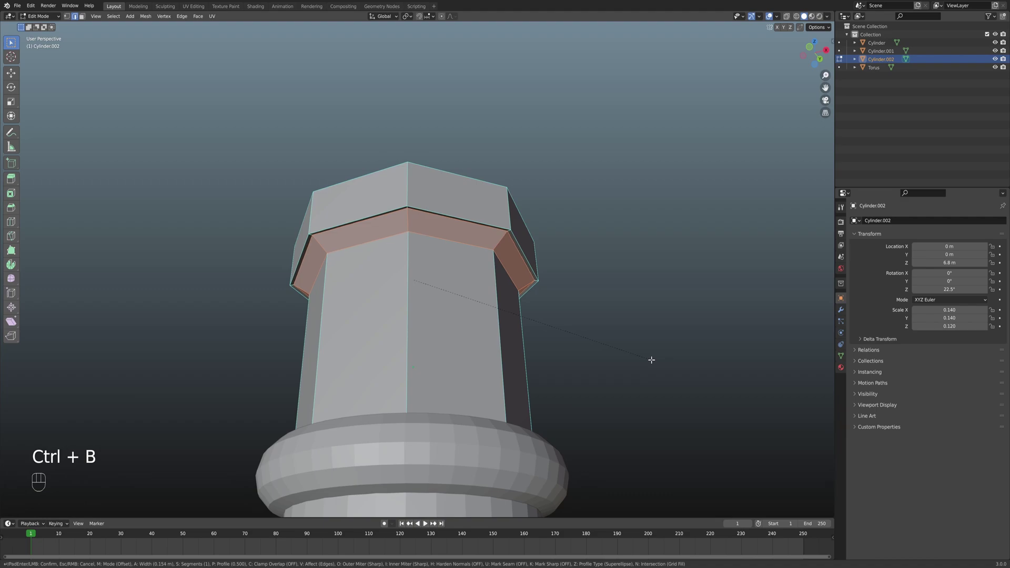
pyautogui.scroll(5, 652, 360)
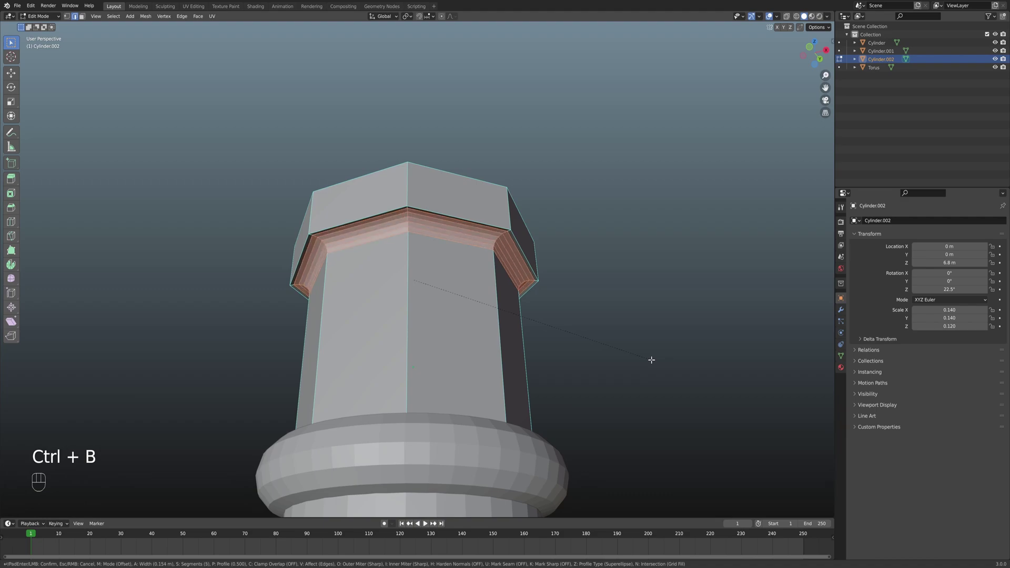
pyautogui.click(652, 360)
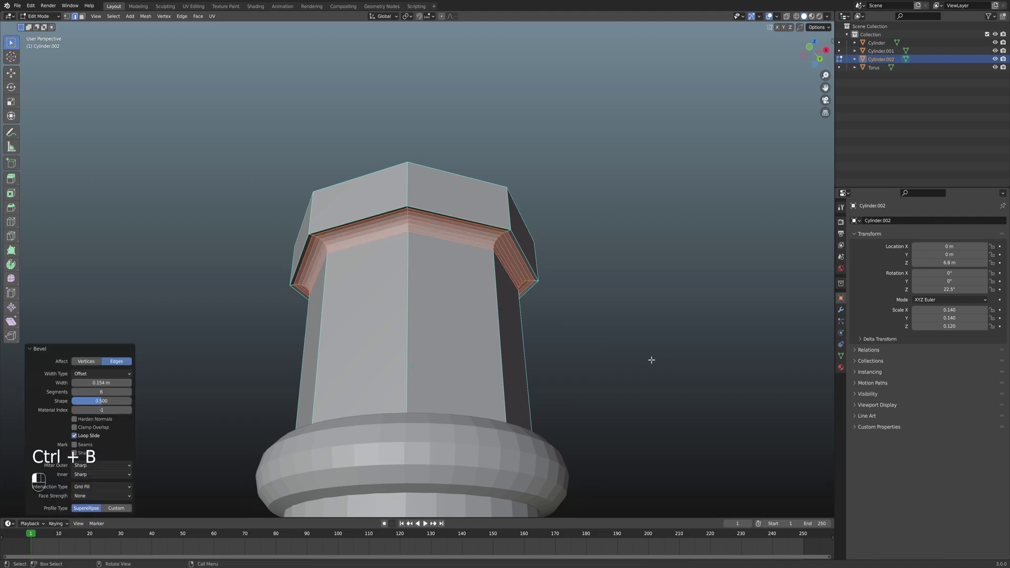
pyautogui.moveTo(524, 270); pyautogui.dragTo(455, 313, button='middle')
pyautogui.scroll(4, 516, 318)
pyautogui.moveTo(511, 330); pyautogui.dragTo(392, 284, button='middle')
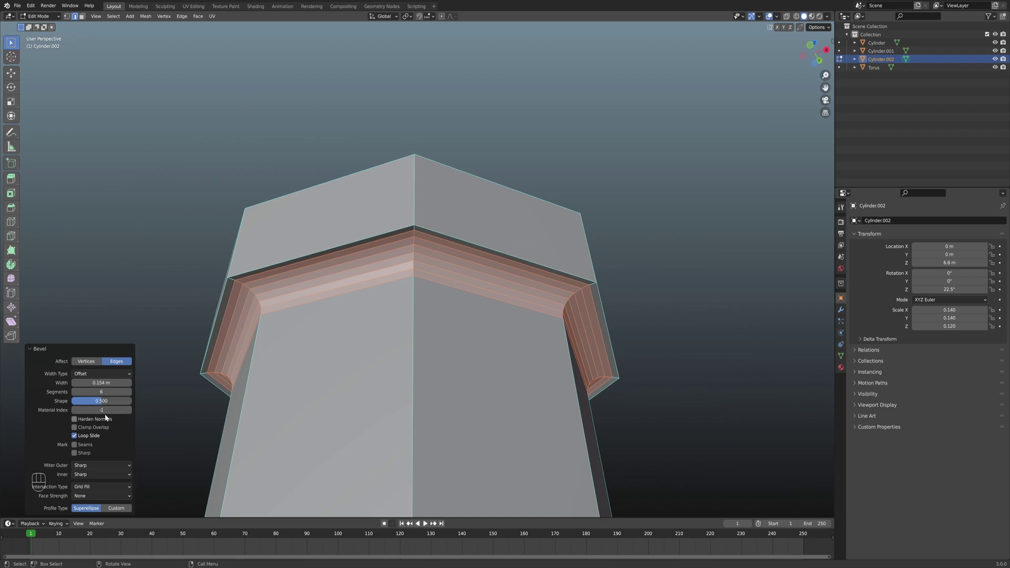
pyautogui.scroll(-5, 326, 307)
pyautogui.press('Tab')
# Add a UV sphere at the origin and set its segments to 8
pyautogui.moveTo(526, 330); pyautogui.dragTo(500, 353, button='middle')
pyautogui.scroll(-10, 495, 353)
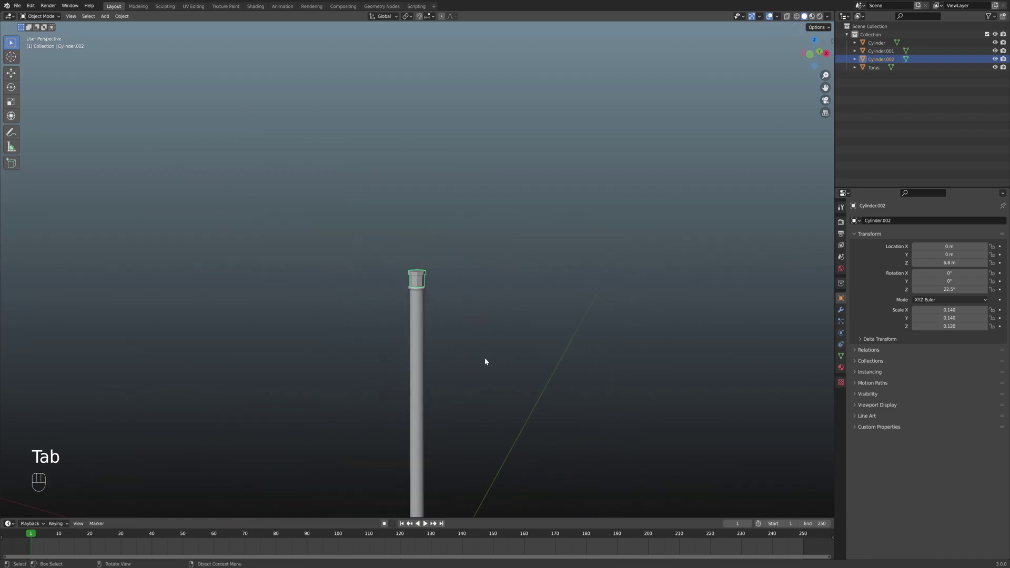
pyautogui.scroll(-3, 478, 359)
pyautogui.hotkey('shift', 'a')
pyautogui.moveTo(468, 370)
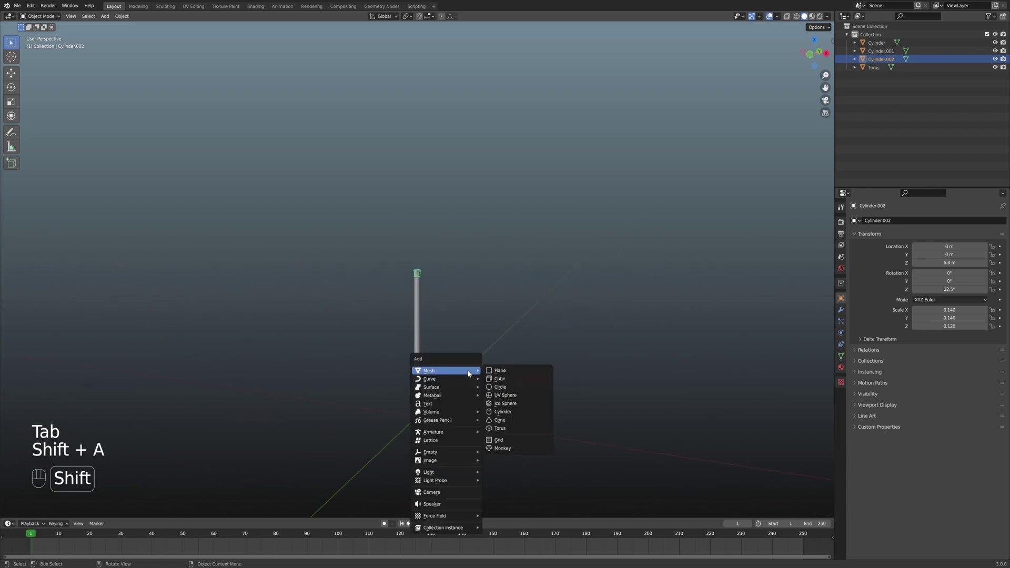
pyautogui.click(515, 397)
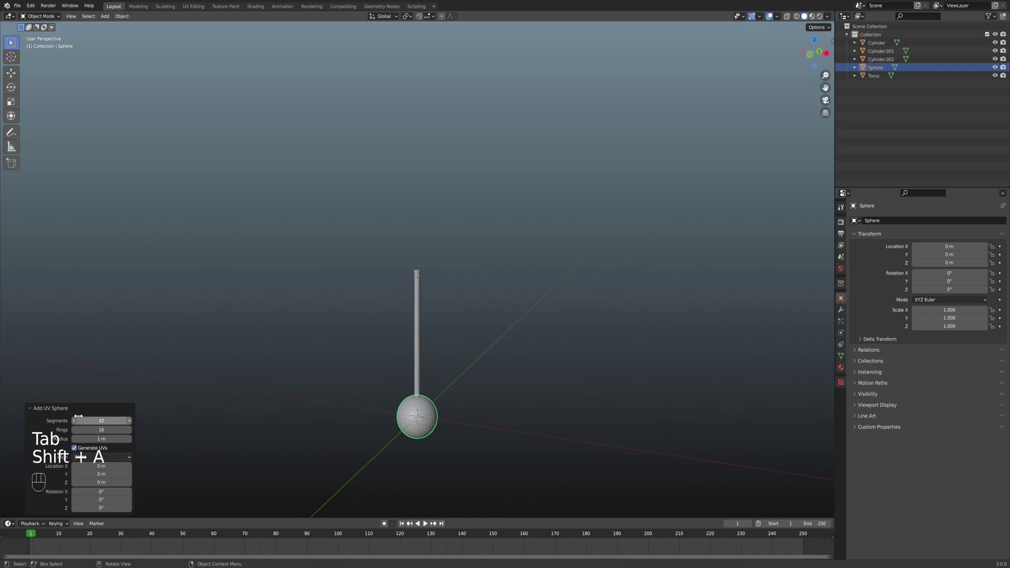
pyautogui.click(105, 422)
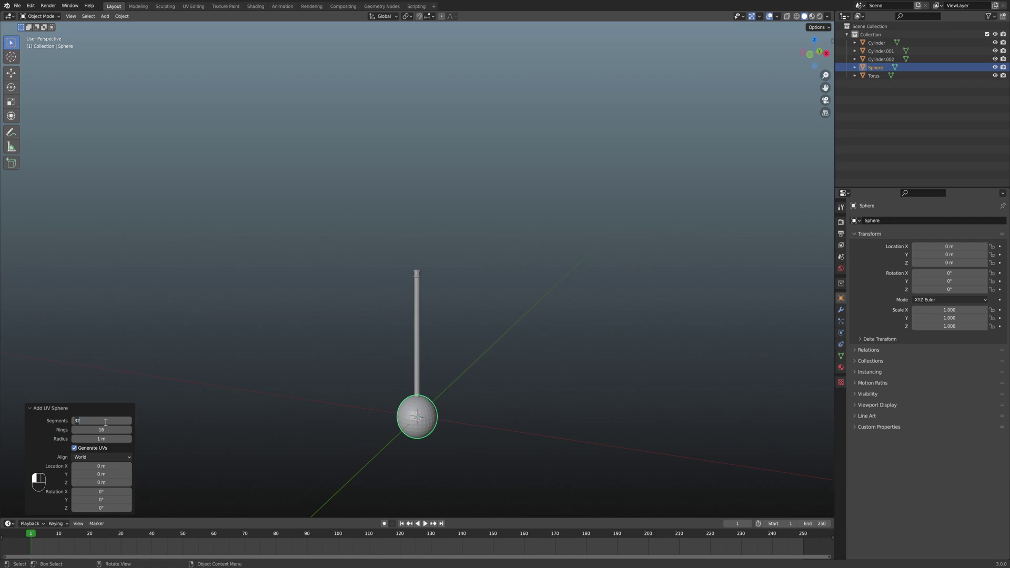
pyautogui.write('8')
pyautogui.press('Return')
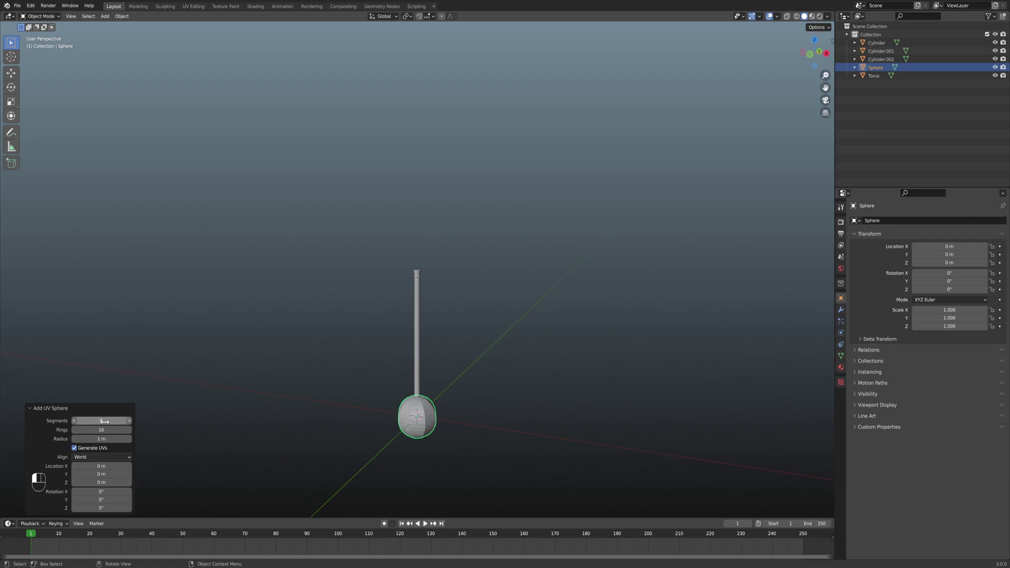
# In top view, rotate the eight-sided sphere about 22.8° around Z to align its flat sides, and switch to front view
pyautogui.click(365, 399)
pyautogui.click(436, 432)
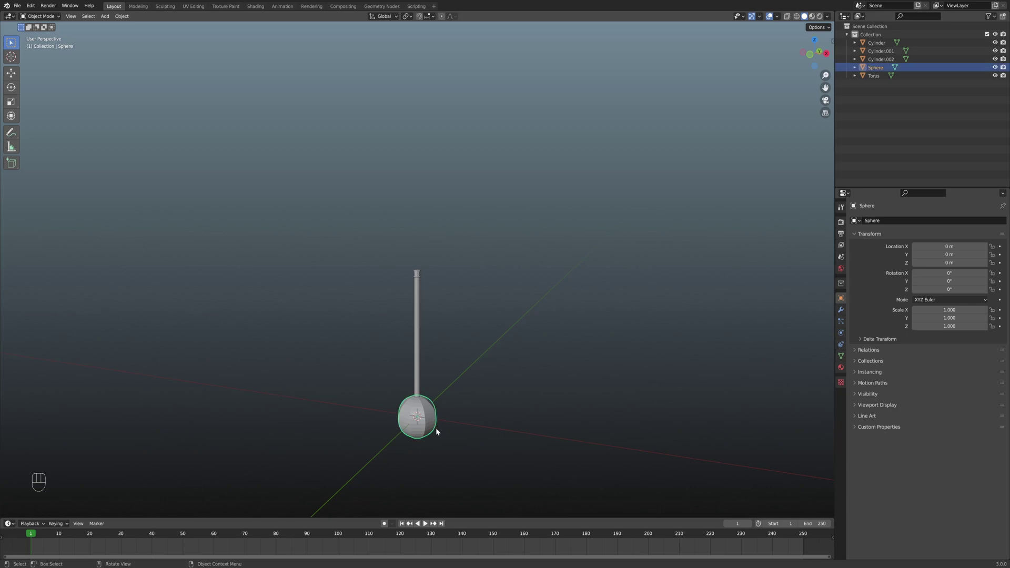
pyautogui.press('KP_7')
pyautogui.scroll(8, 448, 405)
pyautogui.press('r')
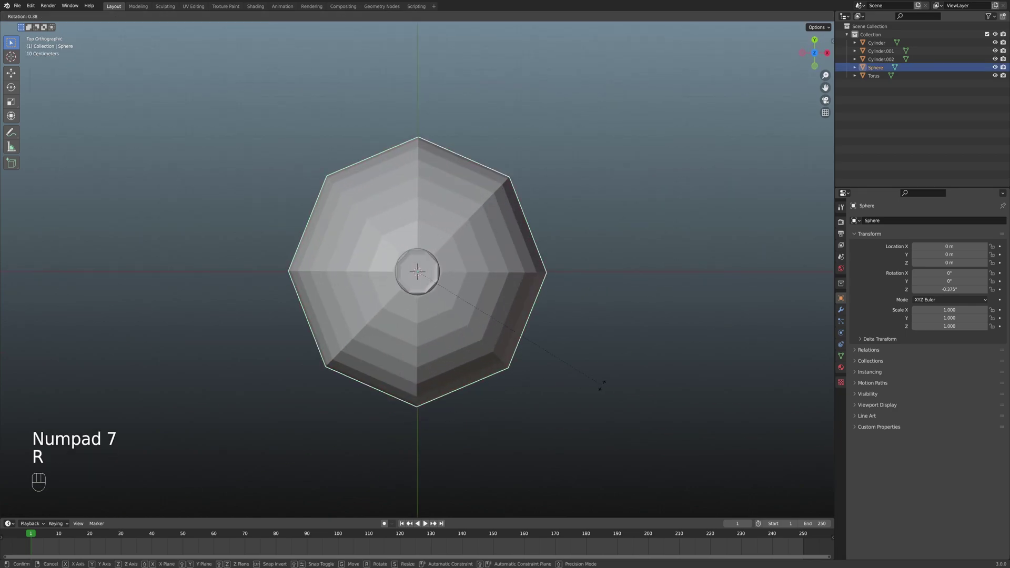
pyautogui.press('z')
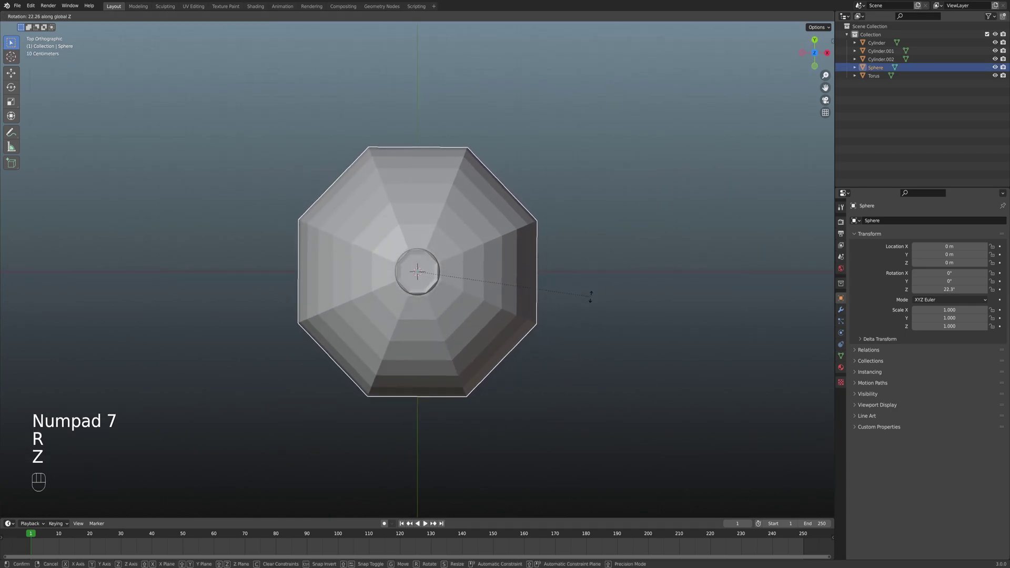
pyautogui.click(590, 296)
pyautogui.press('KP_1')
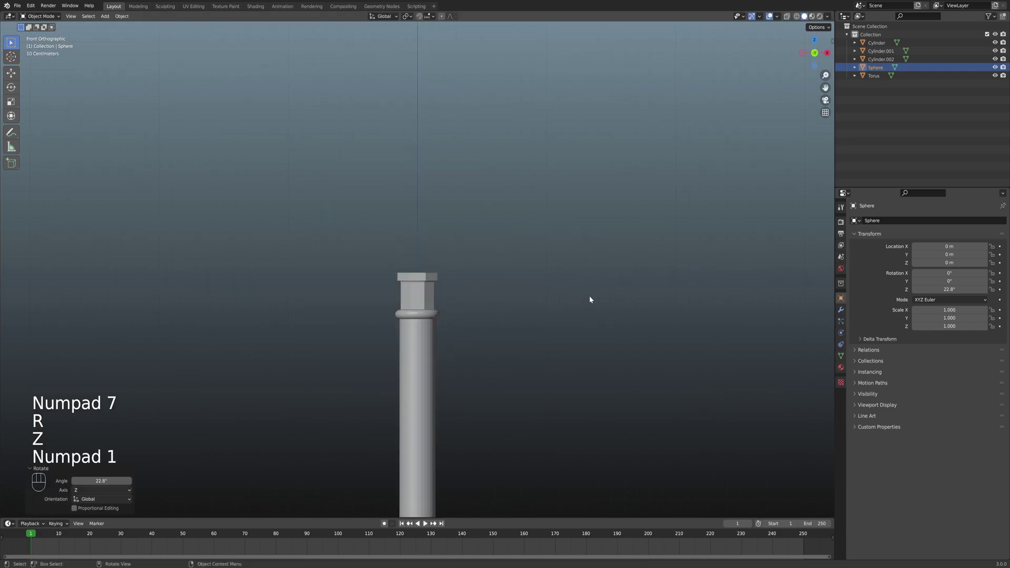
# In wireframe, fine-tune the sphere's rotation by -0.265° around Z to reach 22.5°, and return to solid shading
pyautogui.scroll(-5, 521, 368)
pyautogui.keyDown('shift'); pyautogui.moveTo(513, 412); pyautogui.dragTo(508, 350, button='middle'); pyautogui.keyUp('shift')
pyautogui.scroll(5, 507, 351)
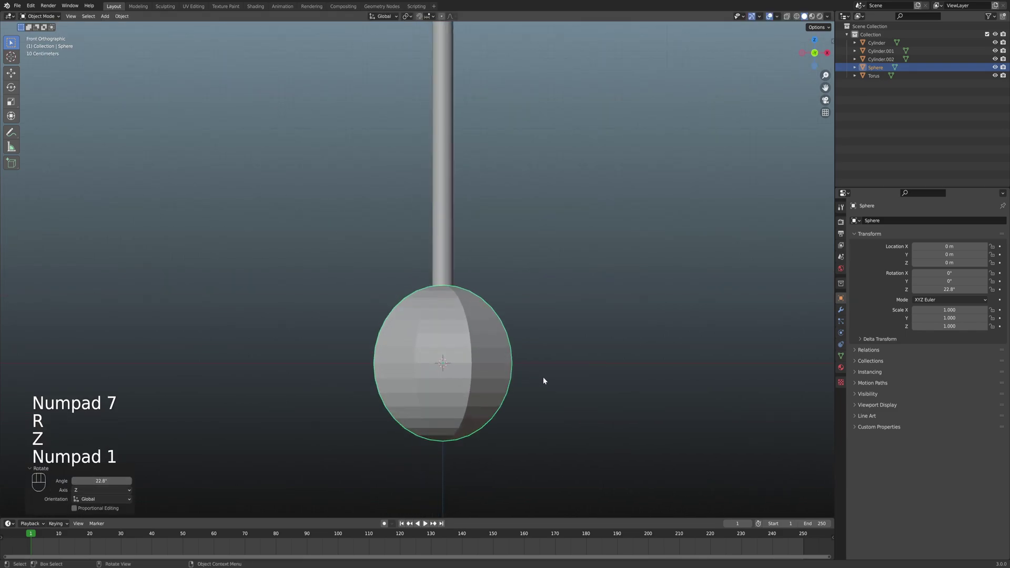
pyautogui.scroll(2, 541, 377)
pyautogui.hotkey('shift', 'z')
pyautogui.scroll(8, 538, 319)
pyautogui.press('r')
pyautogui.press('z')
pyautogui.press('shift')
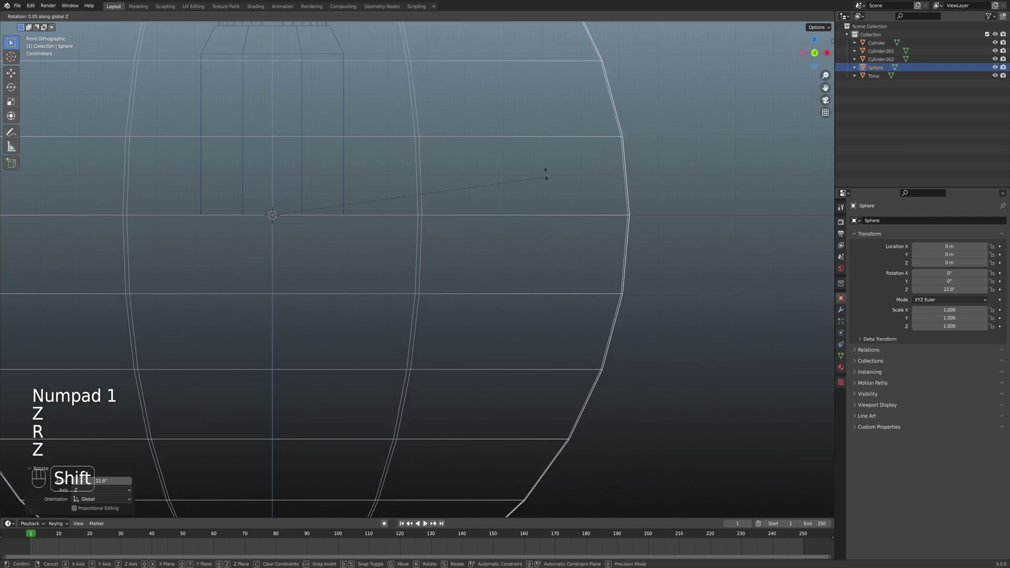
pyautogui.click(534, 130)
pyautogui.scroll(-5, 492, 245)
pyautogui.press('z')
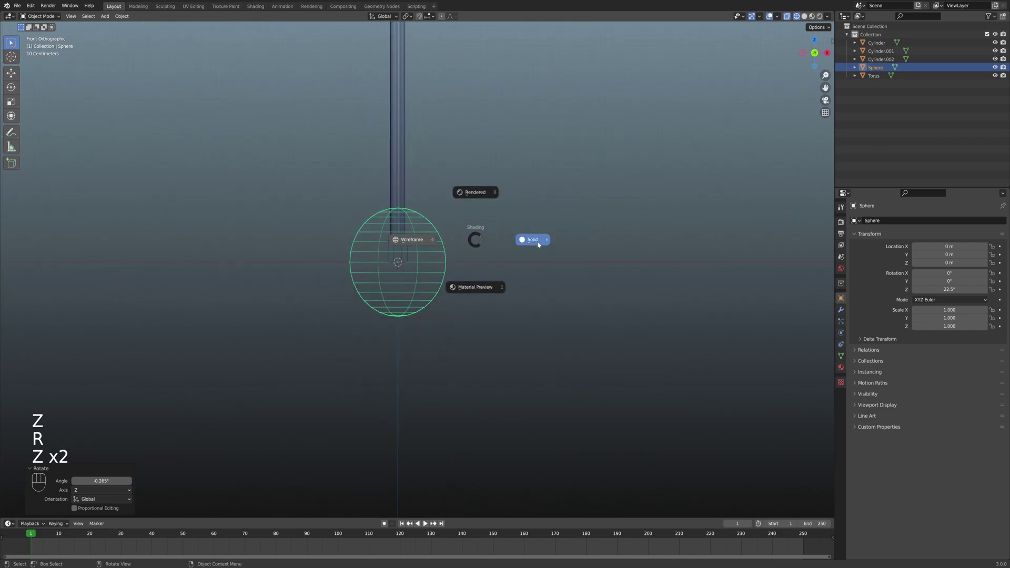
pyautogui.click(487, 242)
# Move the eight-sided sphere up 8 m along Z so it sits above the column's top
pyautogui.scroll(-4, 488, 255)
pyautogui.keyDown('shift'); pyautogui.moveTo(473, 221); pyautogui.dragTo(477, 277, button='middle'); pyautogui.keyUp('shift')
pyautogui.press('g')
pyautogui.press('z')
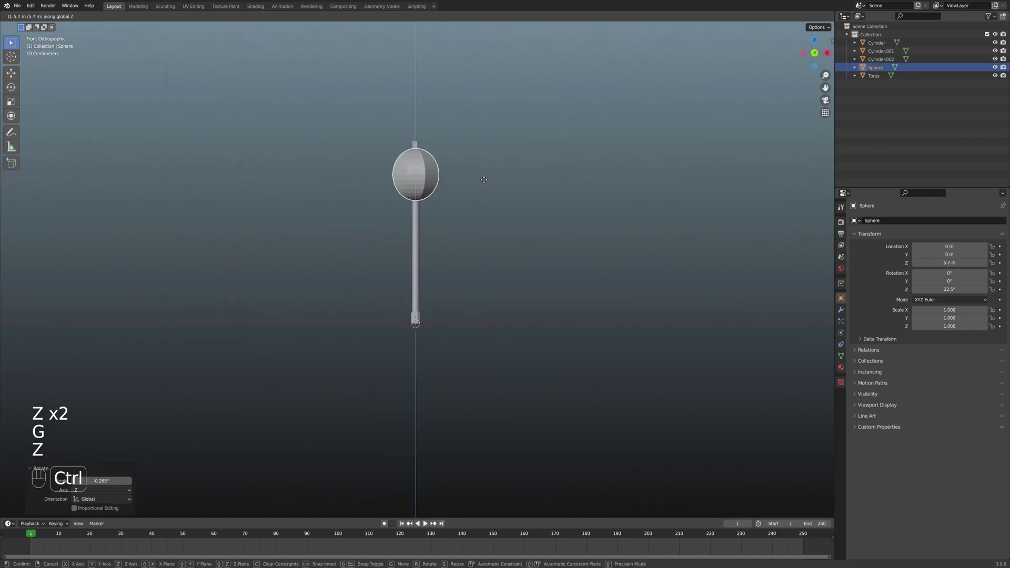
pyautogui.press('ctrl')
pyautogui.keyDown('ctrl'); pyautogui.click(485, 135); pyautogui.keyUp('ctrl')
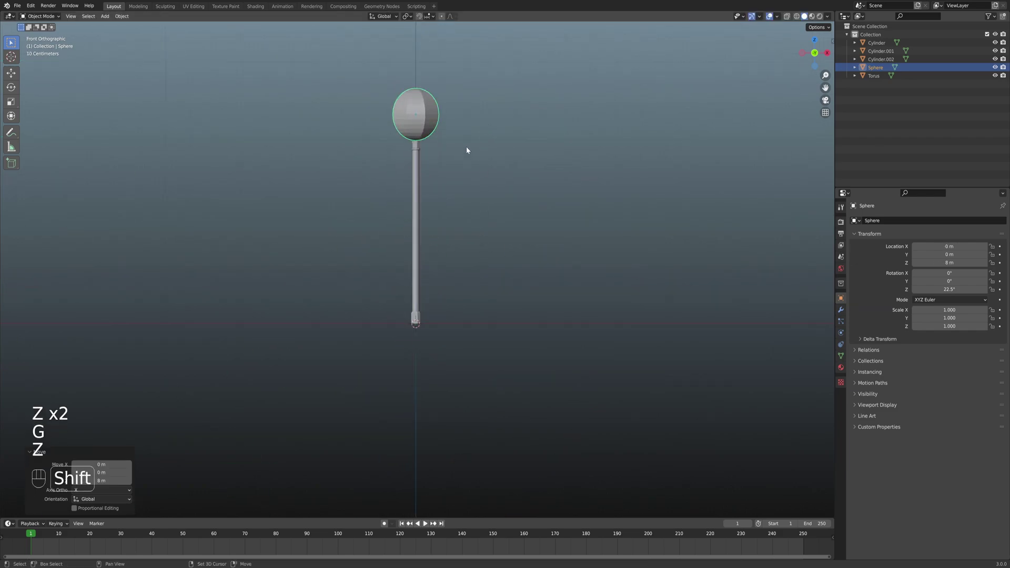
# In Edit Mode with wireframe shading, select all the sphere's vertices above its equator and delete them
pyautogui.keyDown('shift'); pyautogui.moveTo(467, 153); pyautogui.dragTo(473, 283, button='middle'); pyautogui.keyUp('shift')
pyautogui.scroll(6, 482, 271)
pyautogui.scroll(-4, 529, 268)
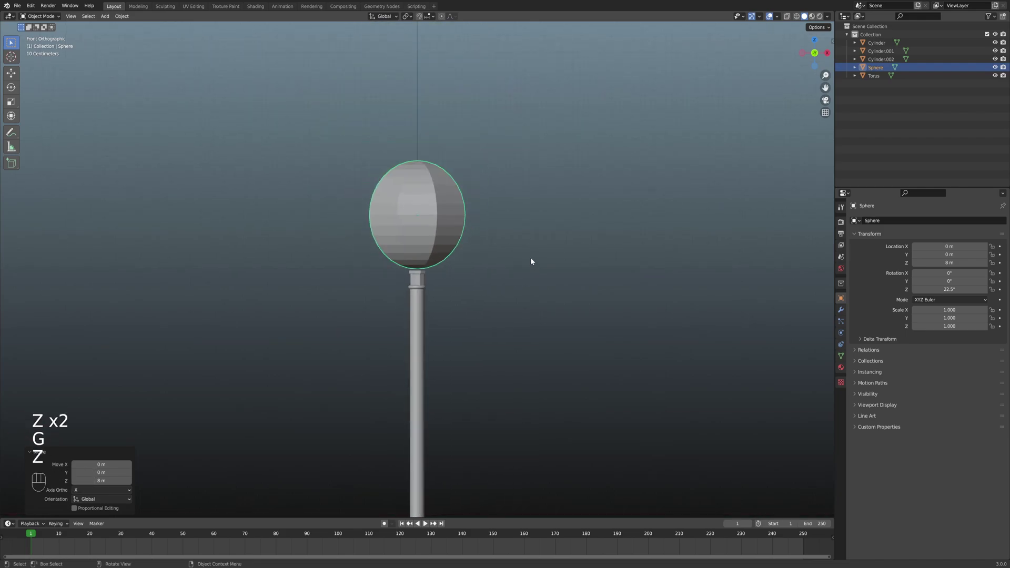
pyautogui.press('Tab')
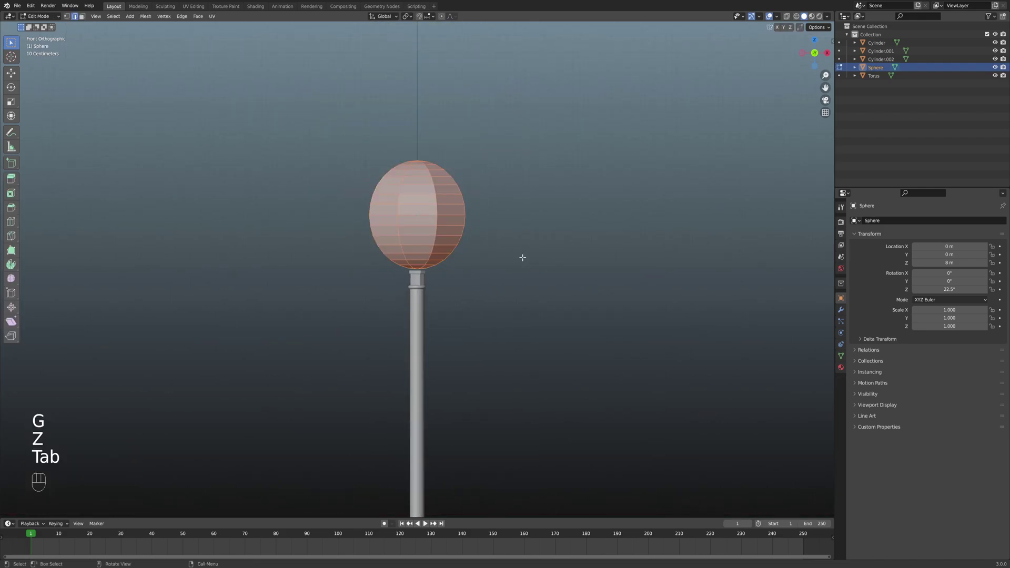
pyautogui.keyDown('shift'); pyautogui.moveTo(519, 245); pyautogui.dragTo(513, 274, button='middle'); pyautogui.keyUp('shift')
pyautogui.press('1')
pyautogui.scroll(3, 511, 276)
pyautogui.press('z')
pyautogui.click(463, 278)
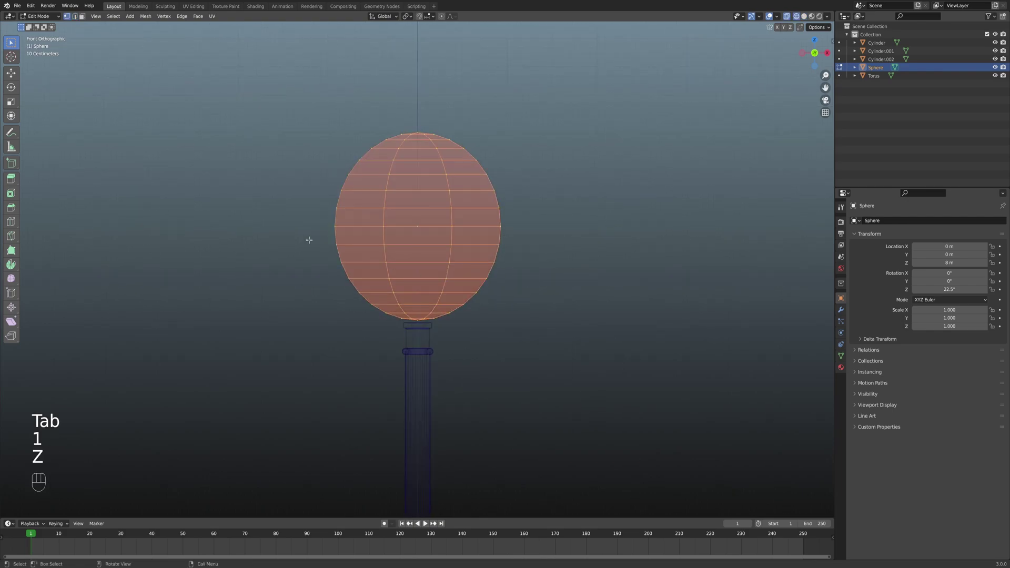
pyautogui.click(259, 203)
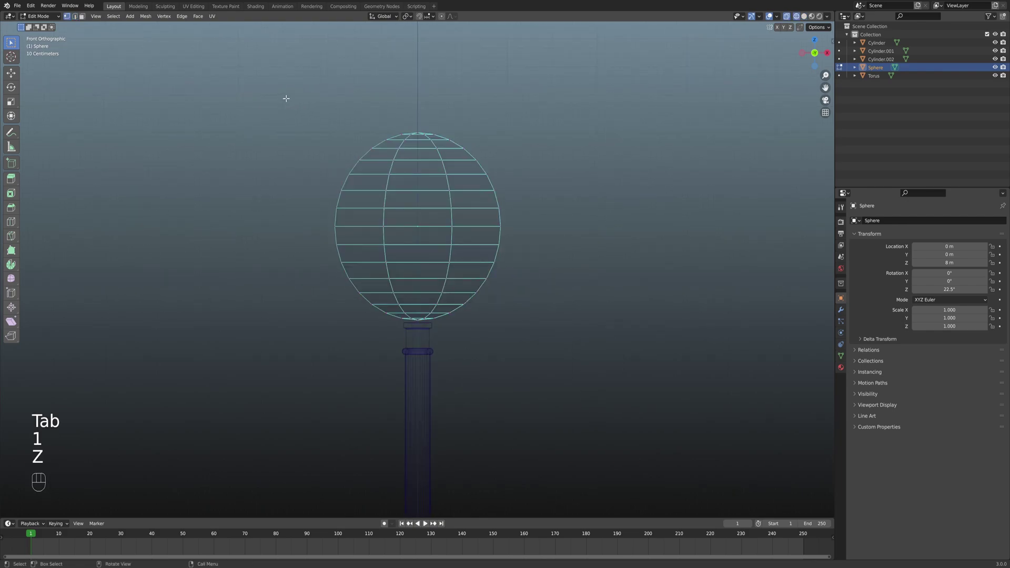
pyautogui.moveTo(285, 98); pyautogui.dragTo(527, 216)
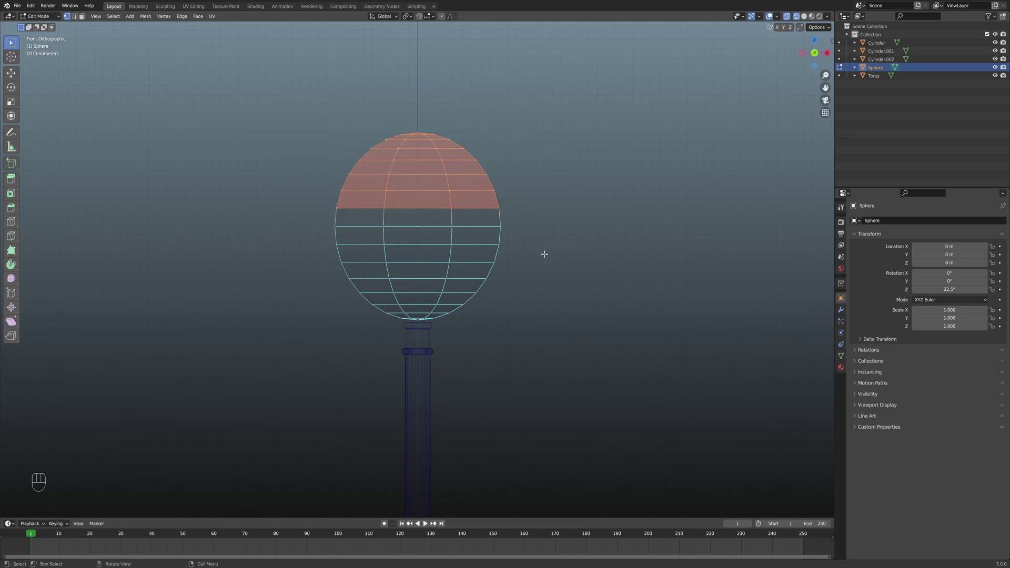
pyautogui.press('x')
pyautogui.click(558, 274)
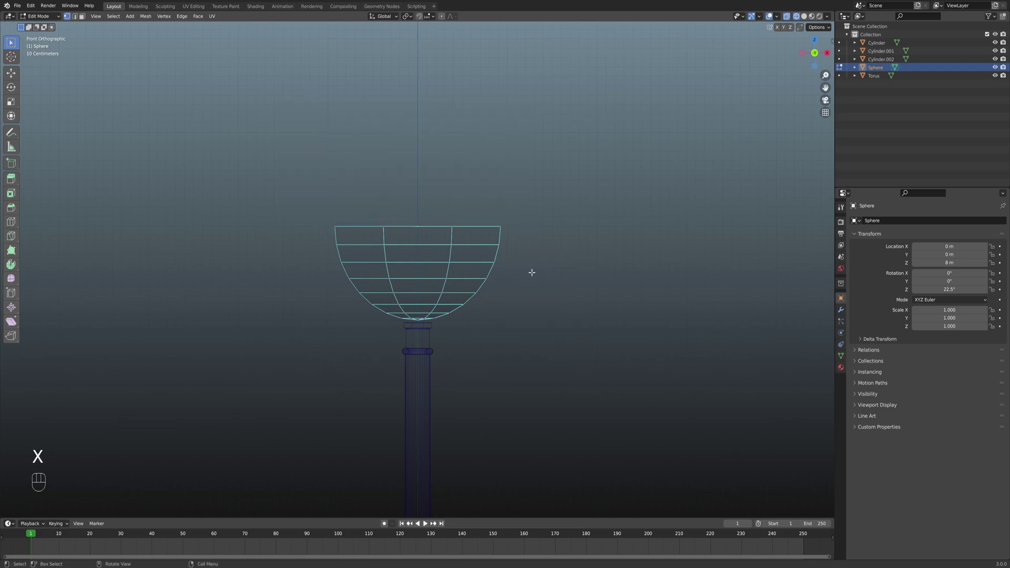
# Return to solid shading and Object Mode, and lower the half-sphere about 0.05 m along Z onto the capital
pyautogui.keyDown('shift'); pyautogui.moveTo(511, 294); pyautogui.dragTo(505, 271, button='middle'); pyautogui.keyUp('shift')
pyautogui.press('z')
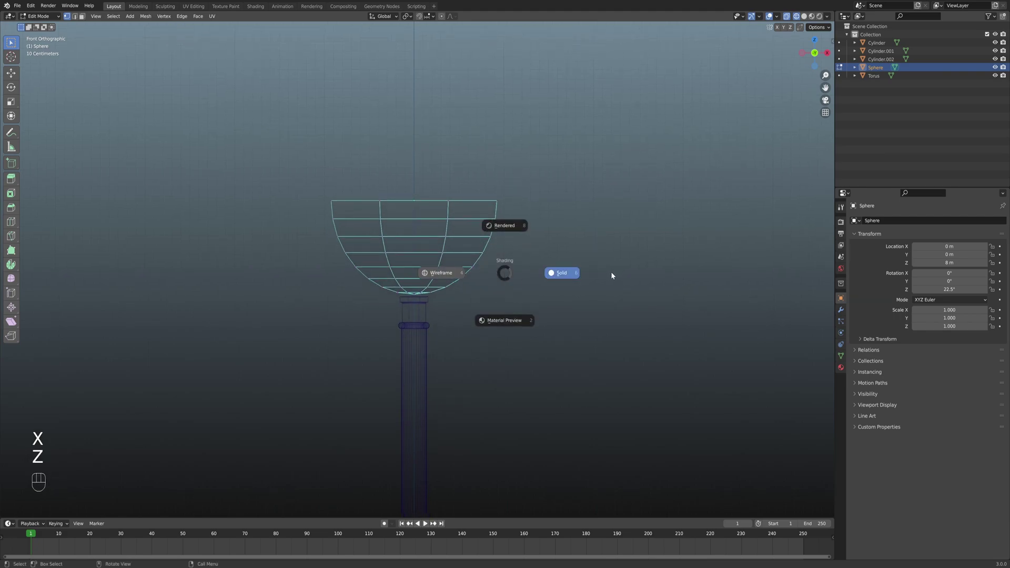
pyautogui.click(611, 272)
pyautogui.press('Tab')
pyautogui.scroll(4, 484, 284)
pyautogui.press('g')
pyautogui.press('z')
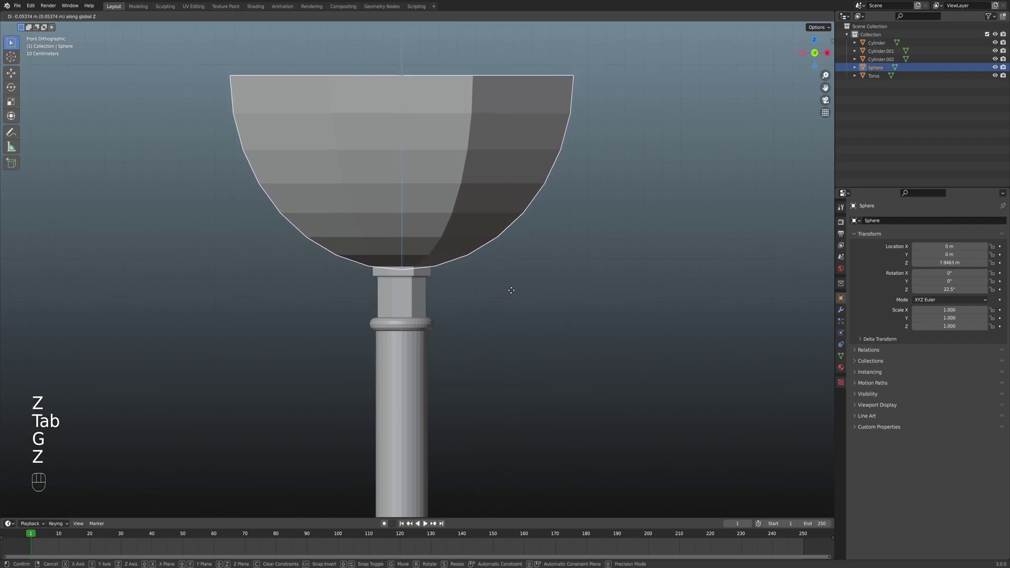
pyautogui.click(510, 294)
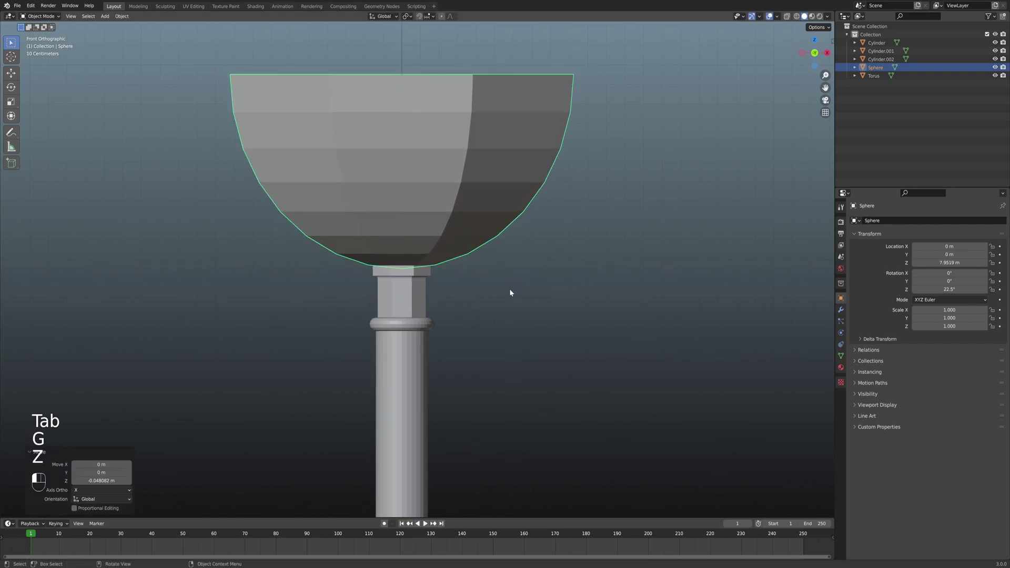
# Scale the half-sphere bowl uniformly to 0.4 and lower it about 0.6 m along Z onto the capital
pyautogui.press('s')
pyautogui.press('ctrl')
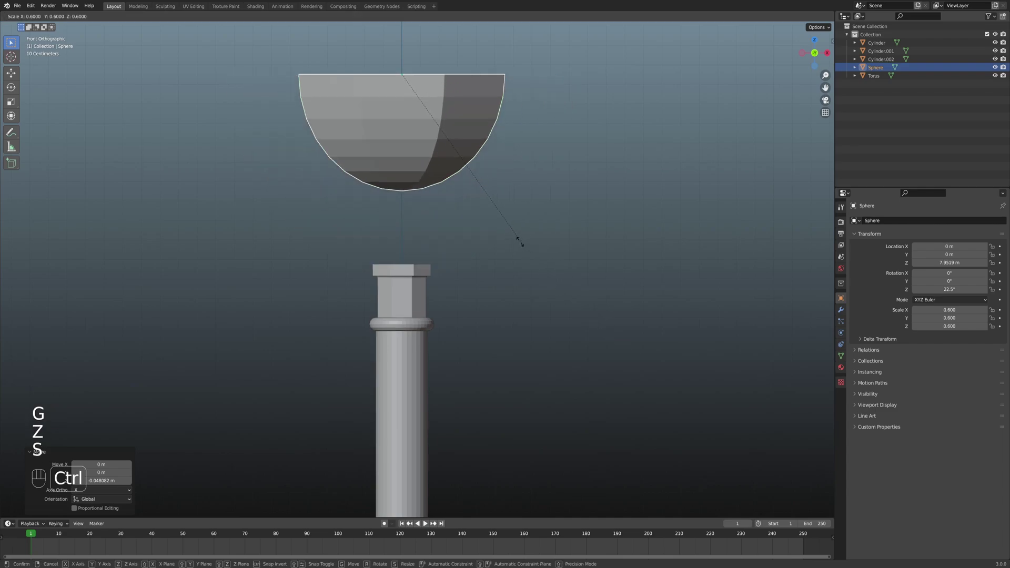
pyautogui.click(476, 182)
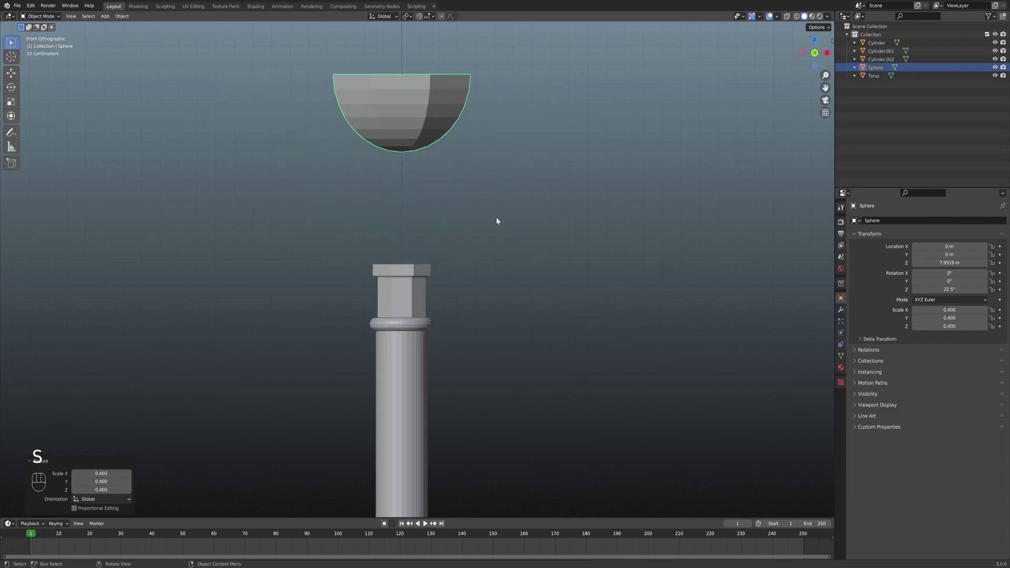
pyautogui.press('g')
pyautogui.press('z')
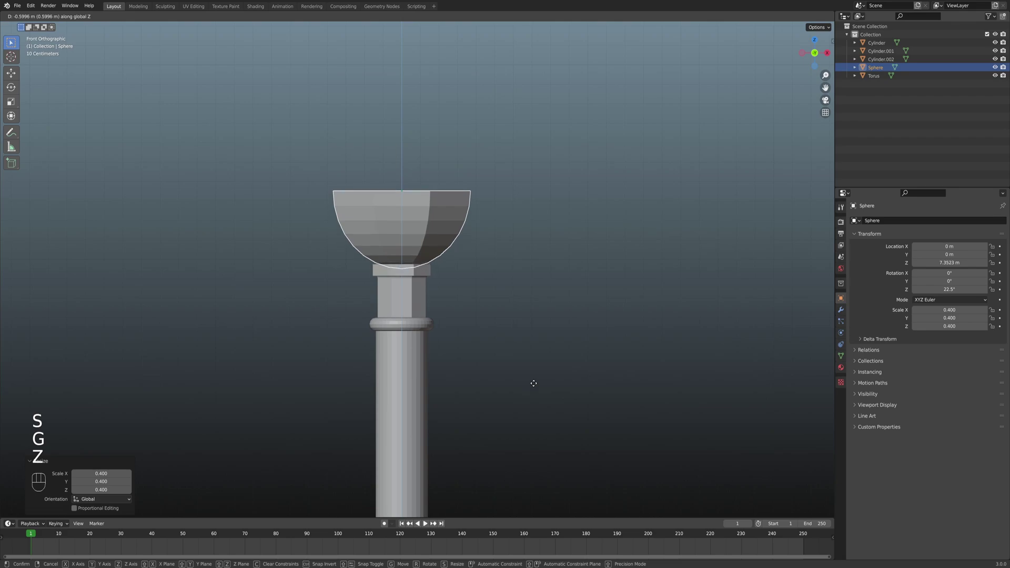
pyautogui.click(533, 389)
# Flatten the half-sphere bowl by scaling it 0.5 along Z
pyautogui.press('s')
pyautogui.press('z')
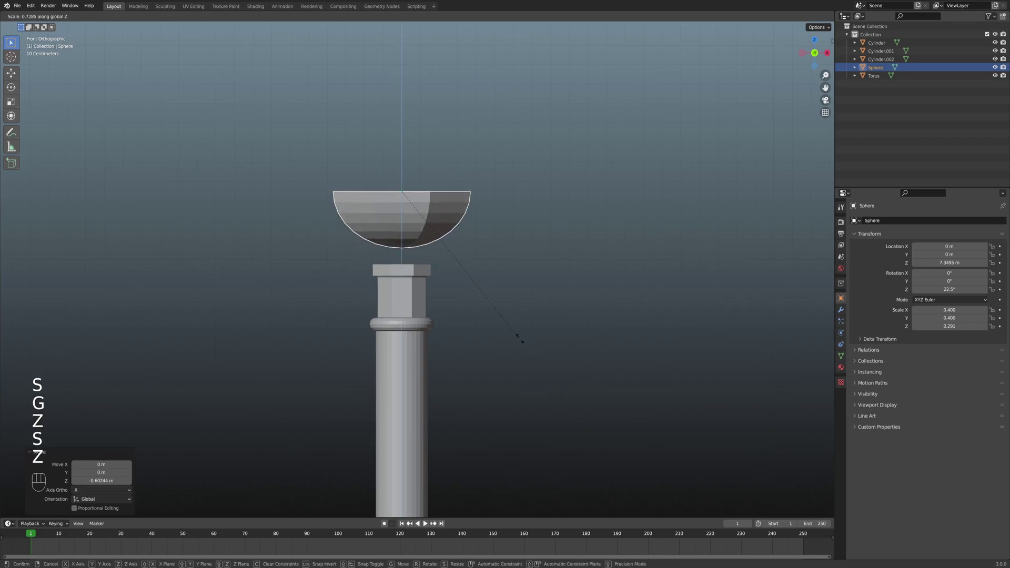
pyautogui.press('ctrl')
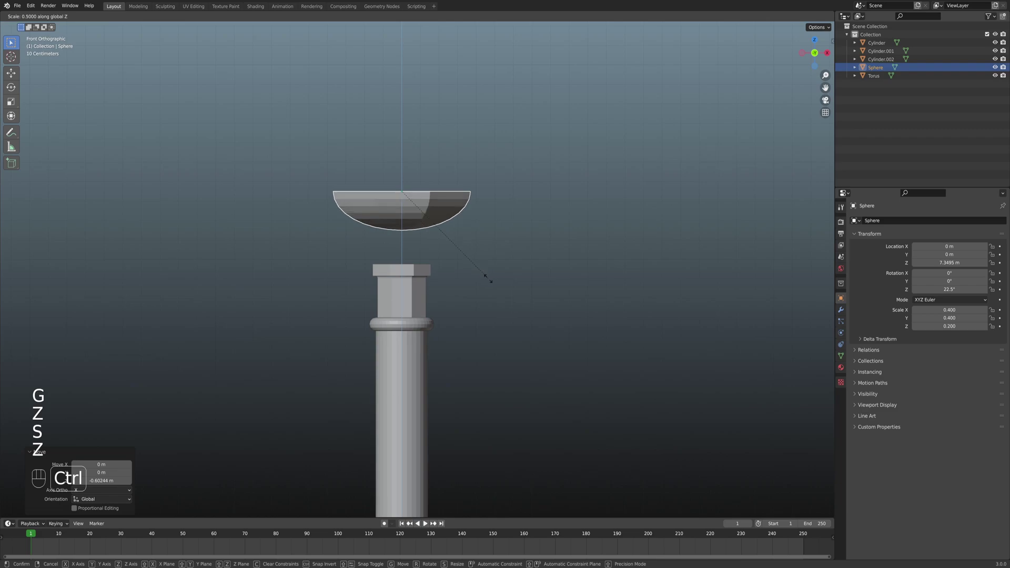
pyautogui.click(487, 278)
# Scale the flattened bowl uniformly by 0.8 and move it down 0.24 m along Z into the capital's top
pyautogui.moveTo(483, 276)
pyautogui.mouseDown(button='middle')
pyautogui.moveTo(466, 279)
pyautogui.moveTo(483, 276)
pyautogui.moveTo(485, 290)
pyautogui.moveTo(468, 287)
pyautogui.mouseUp(button='middle')
pyautogui.press('KP_1')
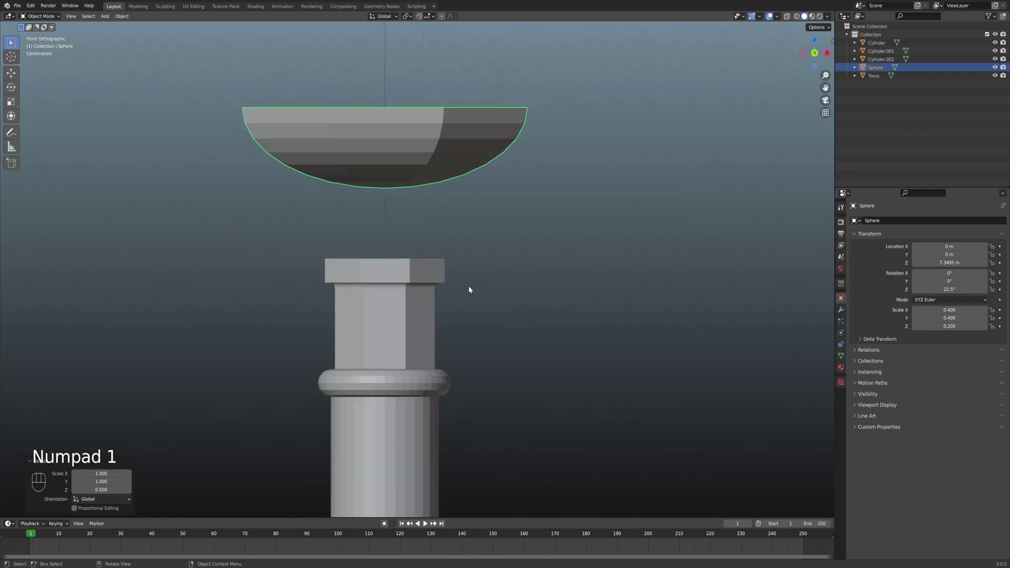
pyautogui.press('s')
pyautogui.press('ctrl')
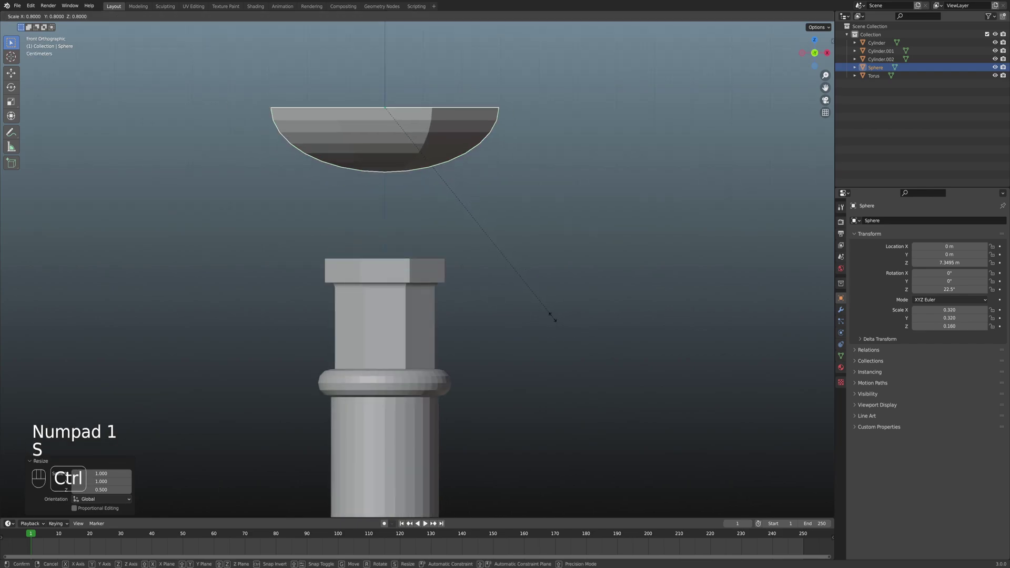
pyautogui.click(552, 317)
pyautogui.press('g')
pyautogui.press('z')
pyautogui.press('ctrl')
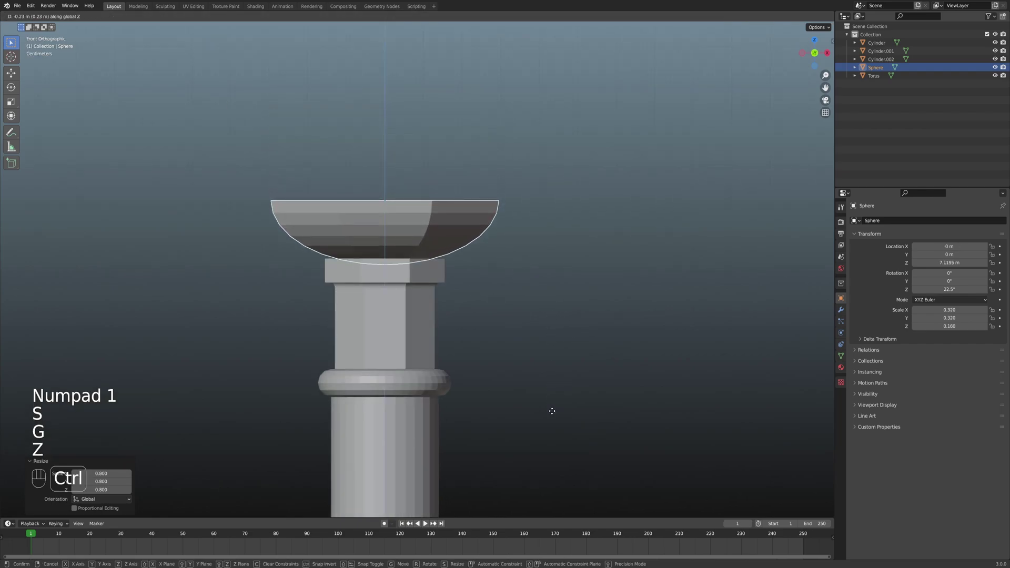
pyautogui.click(552, 415)
# Put the bowl into Edit Mode in front view, with wireframe shading and vertex selection
pyautogui.moveTo(552, 415); pyautogui.dragTo(531, 294, button='middle')
pyautogui.scroll(5, 489, 316)
pyautogui.press('KP_1')
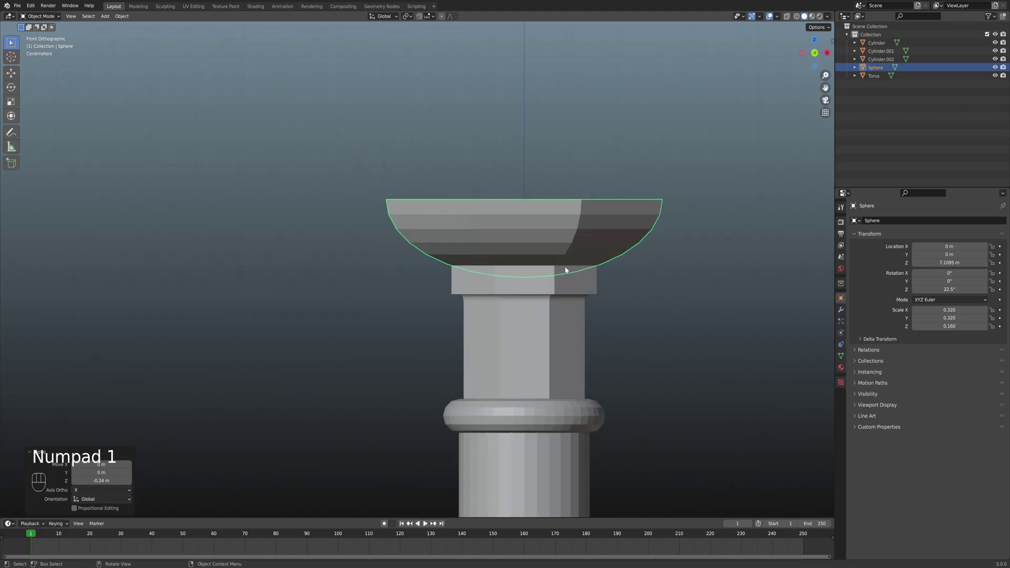
pyautogui.keyDown('shift'); pyautogui.moveTo(595, 273); pyautogui.dragTo(504, 318, button='middle'); pyautogui.keyUp('shift')
pyautogui.press('KP_1')
pyautogui.scroll(4, 500, 312)
pyautogui.press('Tab')
pyautogui.press('z')
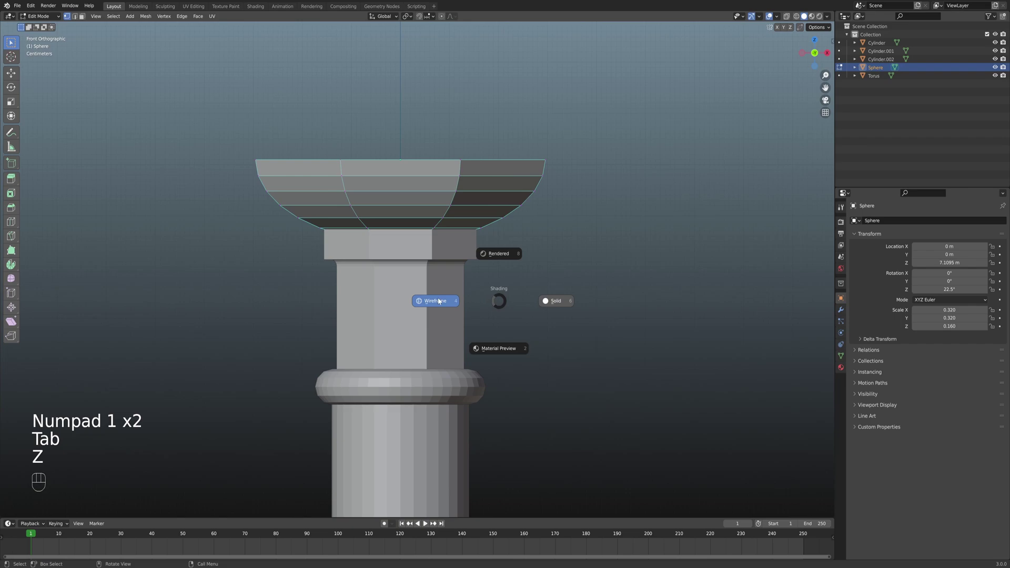
pyautogui.click(408, 295)
pyautogui.scroll(3, 428, 283)
pyautogui.press('z')
pyautogui.click(443, 291)
pyautogui.press('z')
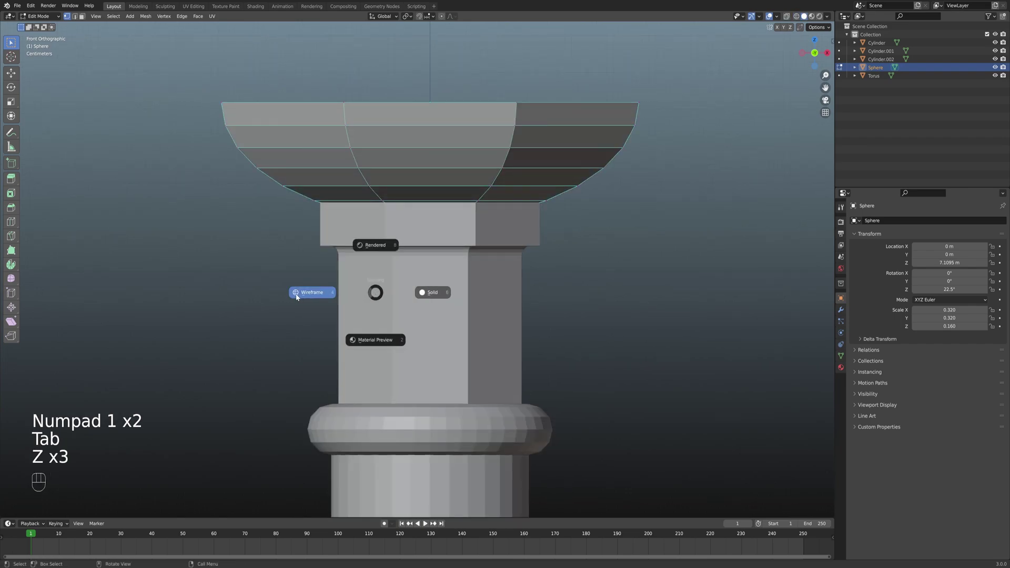
pyautogui.click(298, 294)
pyautogui.press('1')
pyautogui.keyDown('shift'); pyautogui.moveTo(375, 214); pyautogui.dragTo(353, 218, button='middle'); pyautogui.keyUp('shift')
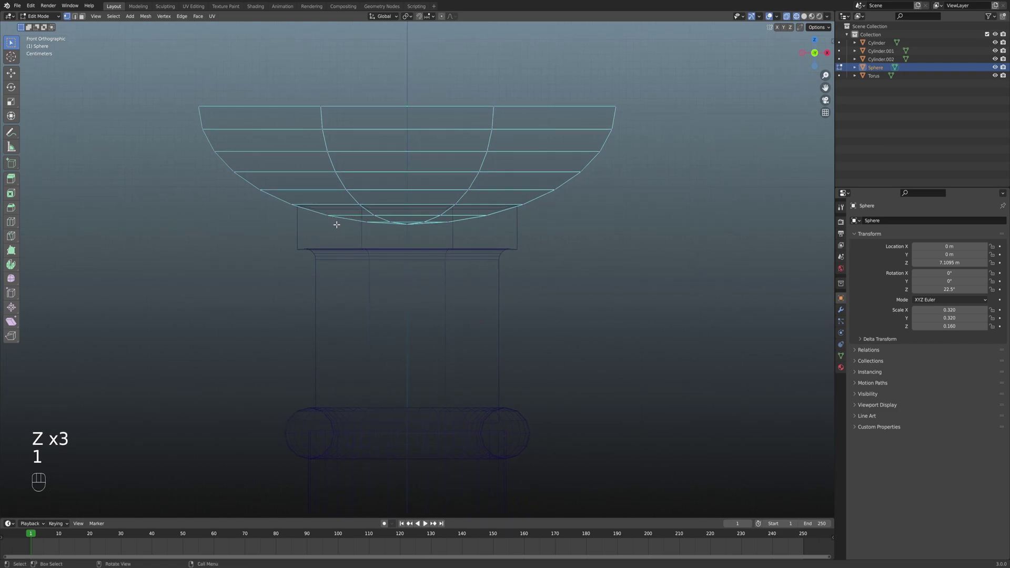
# Delete the bowl's bottom tip and its lowest ring of vertices, which are hidden inside the capital
pyautogui.click(321, 213)
pyautogui.moveTo(361, 218); pyautogui.dragTo(457, 254)
pyautogui.press('x')
pyautogui.click(459, 257)
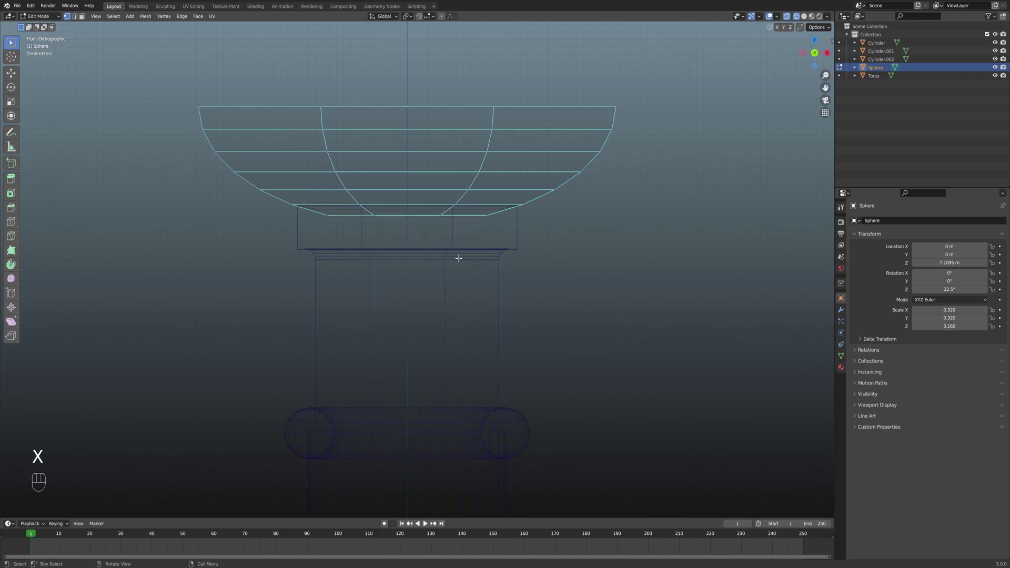
# Switch back to solid shading, check the joint beneath the bowl, return to Object Mode and deselect the bowl
pyautogui.press('z')
pyautogui.click(526, 263)
pyautogui.moveTo(514, 263)
pyautogui.mouseDown(button='middle')
pyautogui.moveTo(449, 255)
pyautogui.moveTo(542, 228)
pyautogui.moveTo(527, 235)
pyautogui.mouseUp(button='middle')
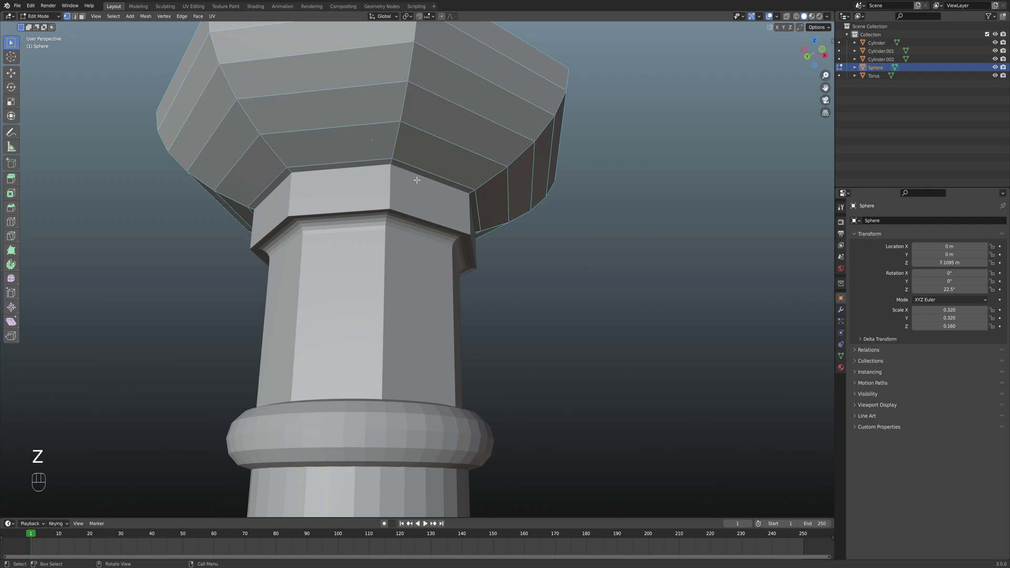
pyautogui.moveTo(416, 180); pyautogui.dragTo(348, 187, button='middle')
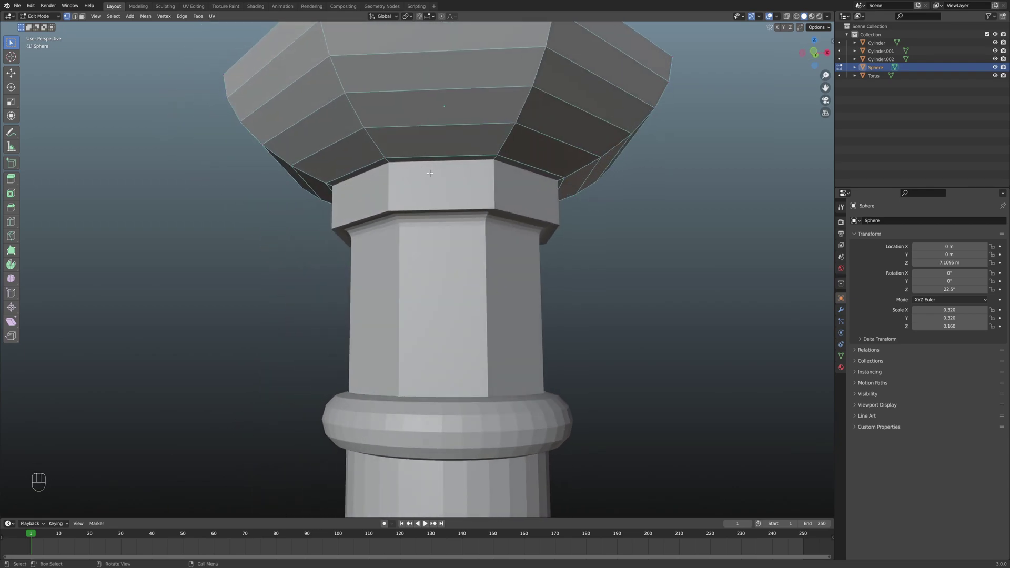
pyautogui.scroll(-8, 431, 172)
pyautogui.press('Tab')
pyautogui.moveTo(490, 255); pyautogui.dragTo(450, 305, button='middle')
pyautogui.scroll(-3, 440, 228)
pyautogui.click(490, 260)
# Add an eight-vertex cylinder with 1 m radius and 2 m depth at the origin
pyautogui.scroll(-4, 463, 269)
pyautogui.scroll(-2, 461, 271)
pyautogui.scroll(-2, 461, 273)
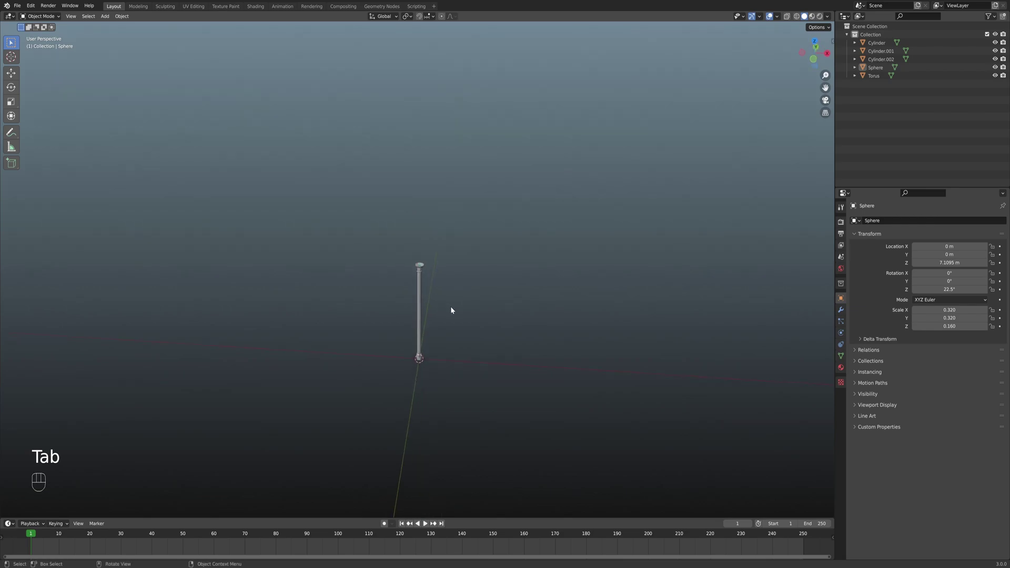
pyautogui.hotkey('shift', 'a')
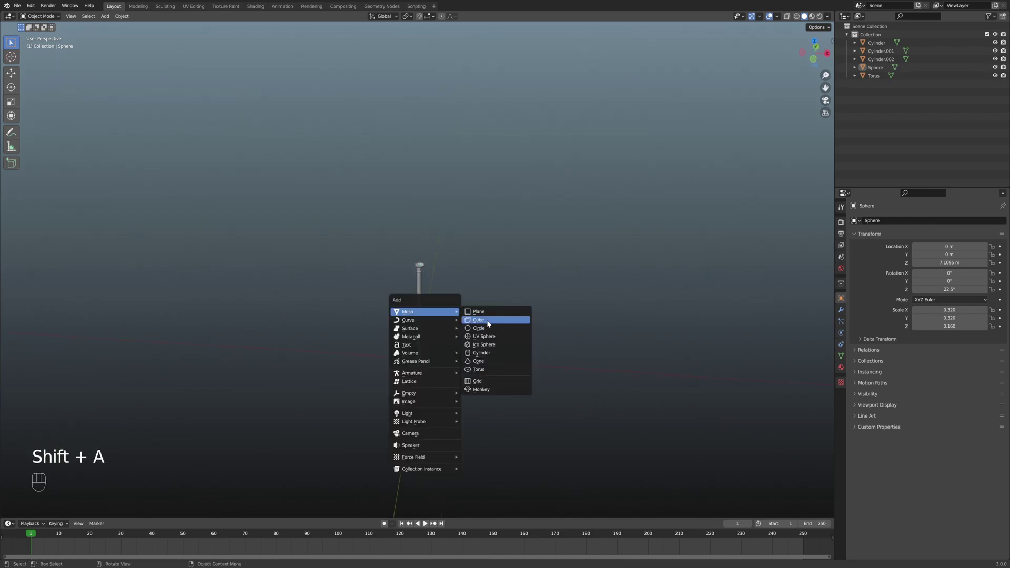
pyautogui.click(492, 354)
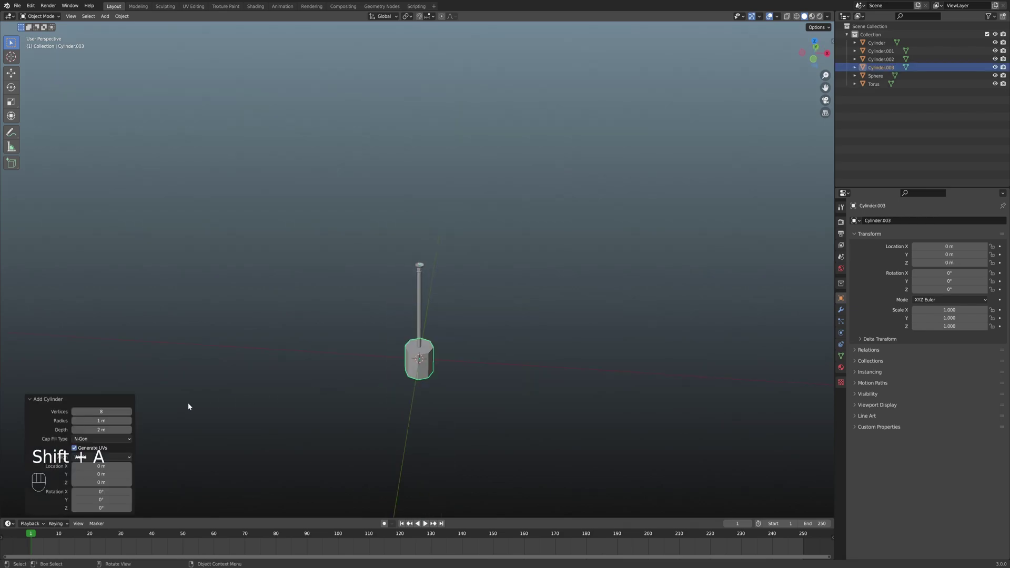
# Rotate the new octagonal cylinder about 23° in top view so its flat sides line up with the bowl's
pyautogui.scroll(3, 454, 395)
pyautogui.moveTo(456, 411); pyautogui.dragTo(457, 360, button='middle')
pyautogui.click(454, 392)
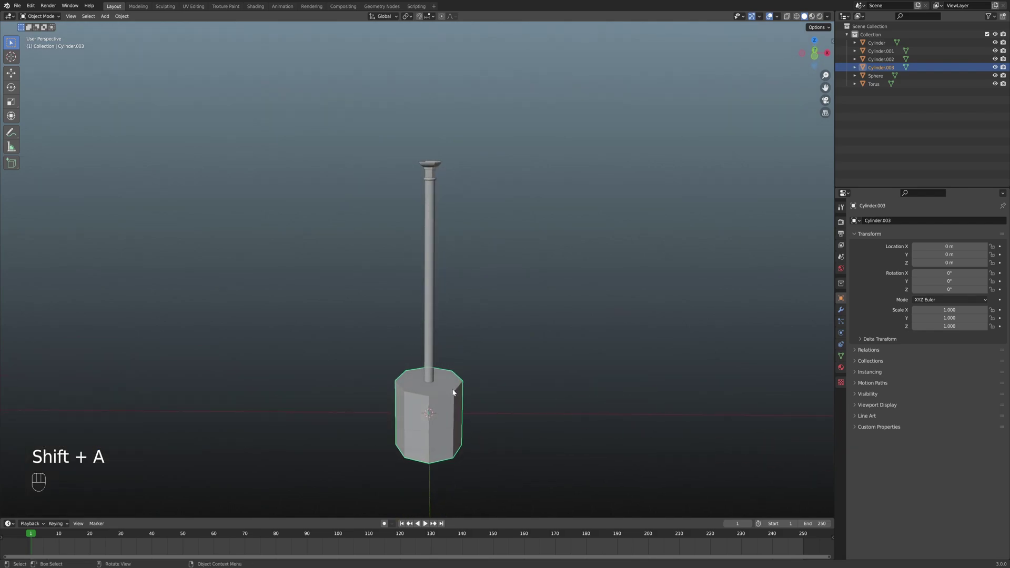
pyautogui.press('KP_7')
pyautogui.scroll(3, 477, 376)
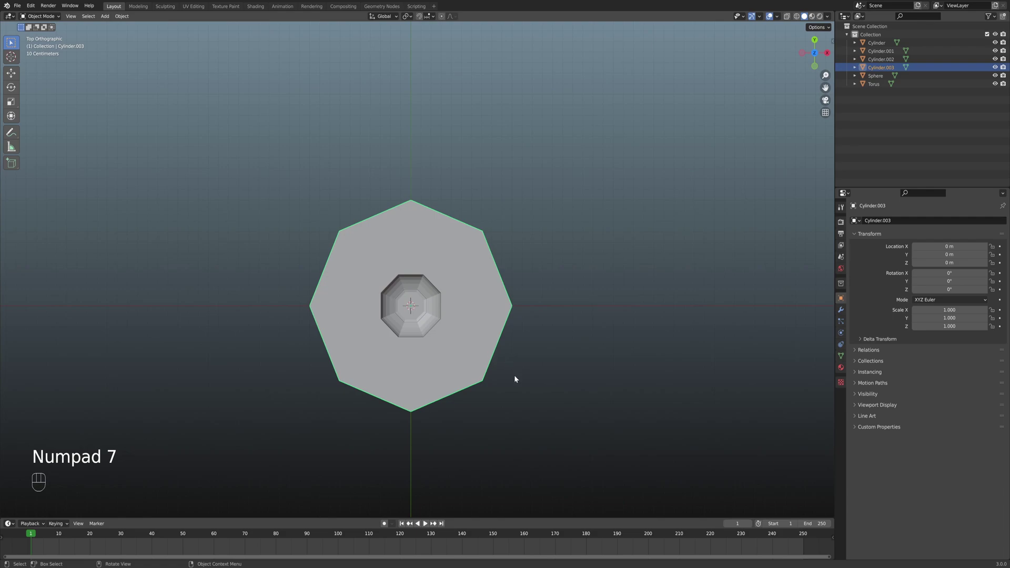
pyautogui.press('r')
pyautogui.press('ctrl')
pyautogui.press('shift')
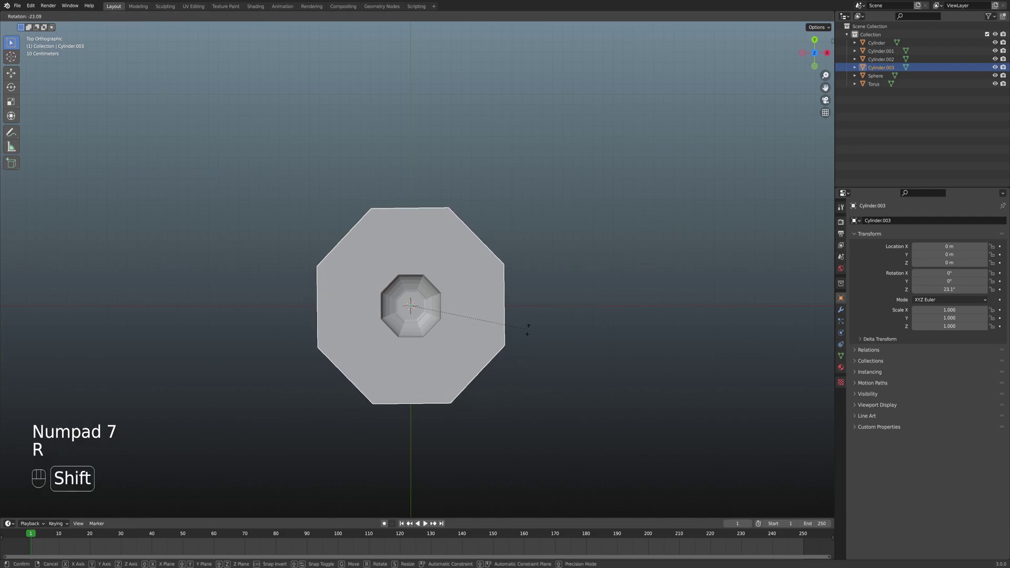
pyautogui.click(531, 337)
# Fine-tune the cylinder's Z rotation to 22.5° in front wireframe view, and return to solid shading
pyautogui.press('KP_1')
pyautogui.scroll(3, 481, 277)
pyautogui.press('z')
pyautogui.press('r')
pyautogui.press('z')
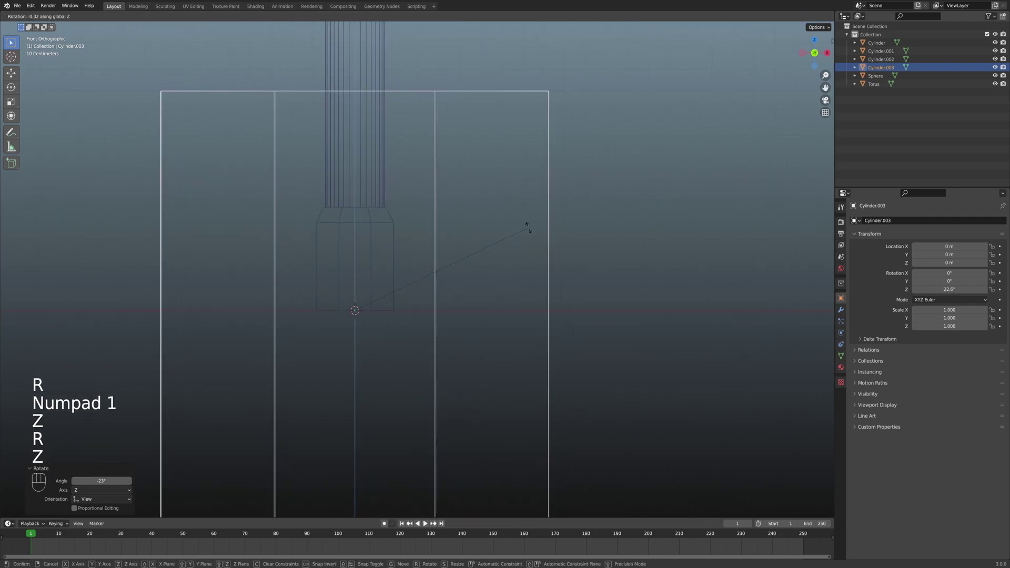
pyautogui.click(529, 209)
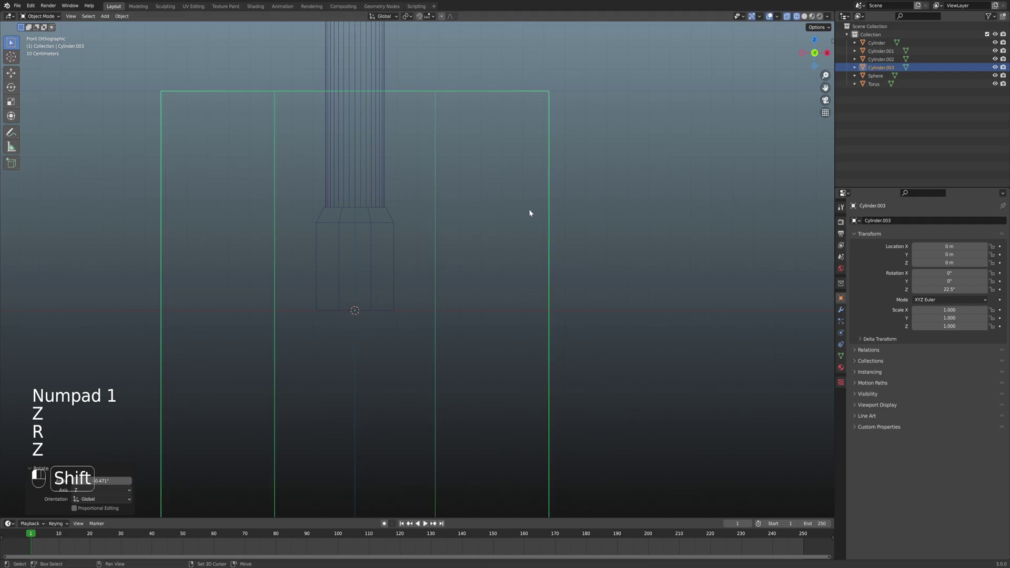
pyautogui.scroll(-6, 475, 251)
pyautogui.press('z')
# Raise the cylinder 9 m along Z and lower it 0.9 m to sit at the bowl's rim
pyautogui.keyDown('shift'); pyautogui.moveTo(529, 240); pyautogui.dragTo(529, 259, button='middle'); pyautogui.keyUp('shift')
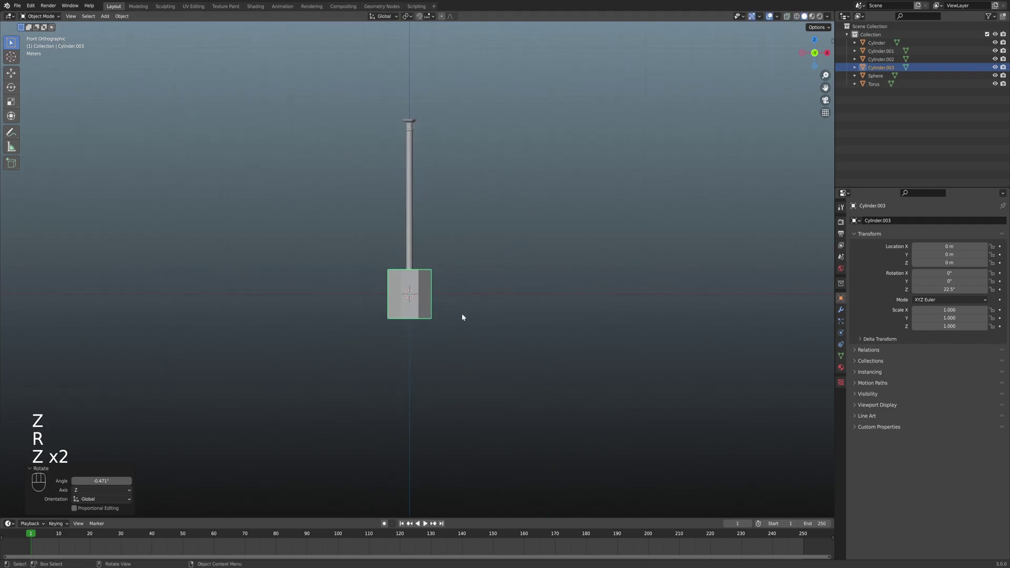
pyautogui.press('g')
pyautogui.press('z')
pyautogui.click(465, 109)
pyautogui.keyDown('shift'); pyautogui.moveTo(465, 114); pyautogui.dragTo(469, 226, button='middle'); pyautogui.keyUp('shift')
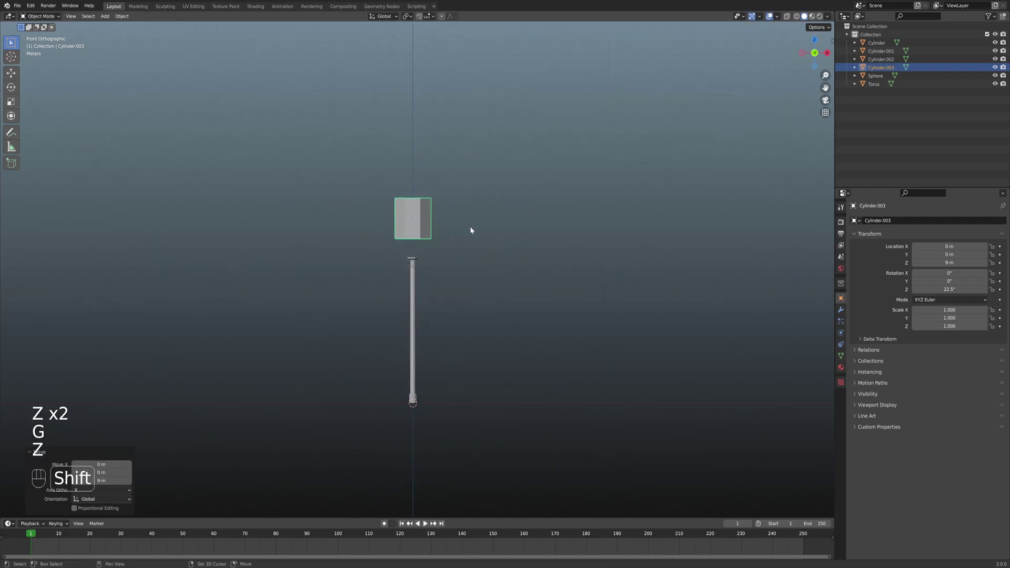
pyautogui.scroll(6, 491, 236)
pyautogui.press('g')
pyautogui.press('z')
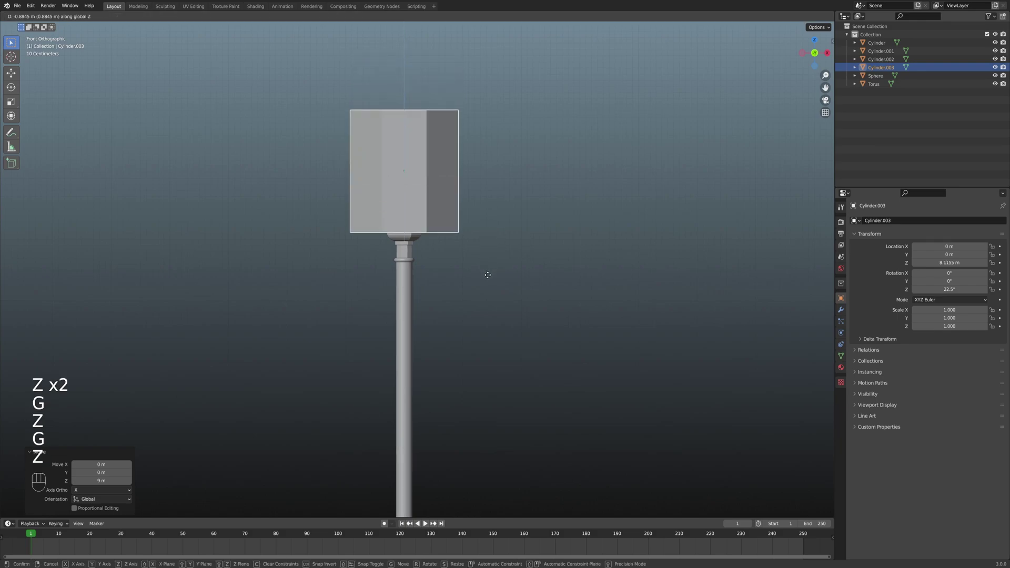
pyautogui.click(487, 273)
# Scale the cylinder uniformly to 0.5 and lower it 0.5 m back to the bowl's rim
pyautogui.press('s')
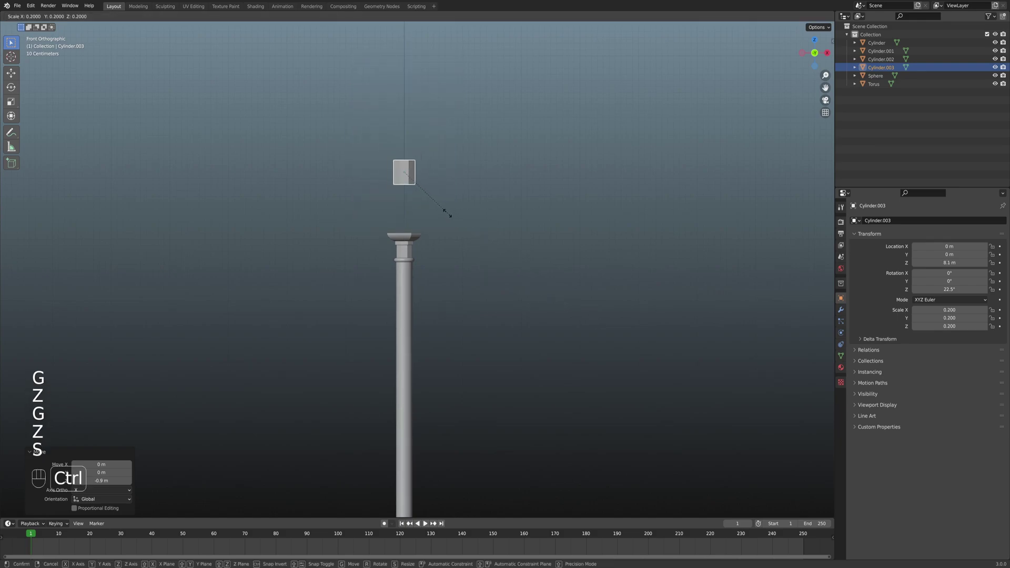
pyautogui.click(490, 248)
pyautogui.press('g')
pyautogui.press('z')
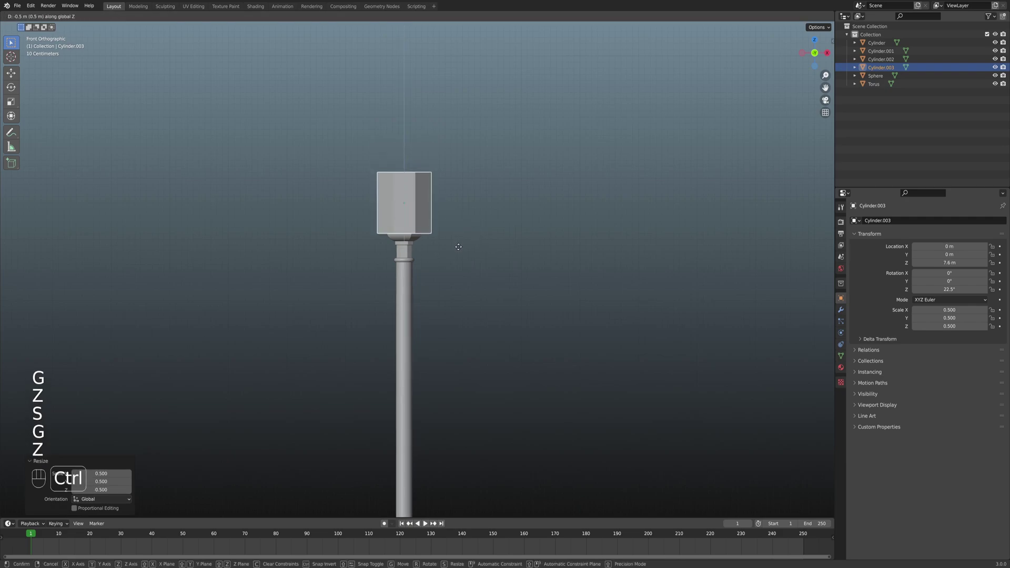
pyautogui.click(455, 248)
# Flatten the cylinder into a thin slab by scaling it to 0.1 along Z only
pyautogui.scroll(4, 441, 248)
pyautogui.keyDown('shift'); pyautogui.moveTo(449, 211); pyautogui.dragTo(507, 293, button='middle'); pyautogui.keyUp('shift')
pyautogui.scroll(2, 546, 284)
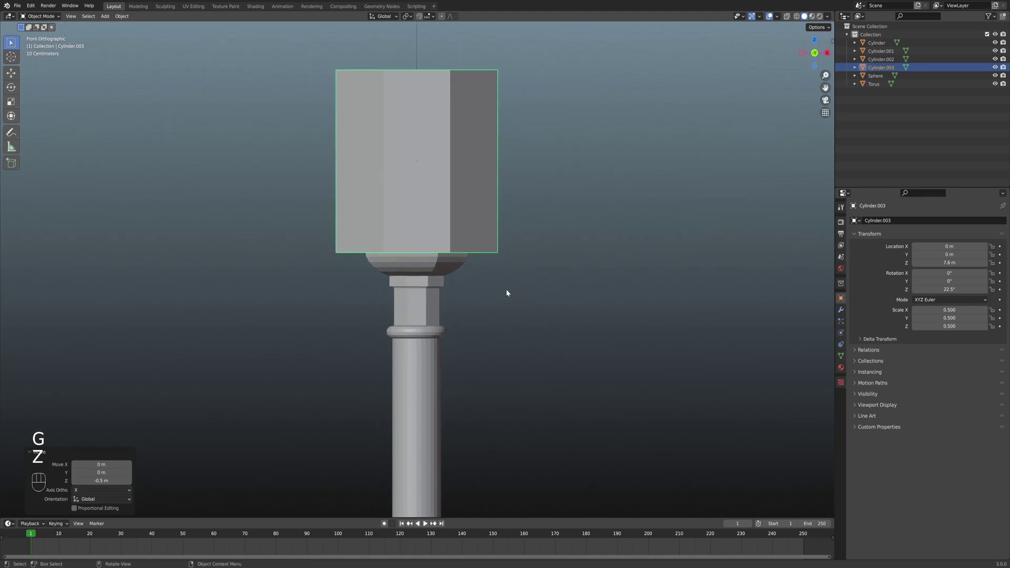
pyautogui.press('s')
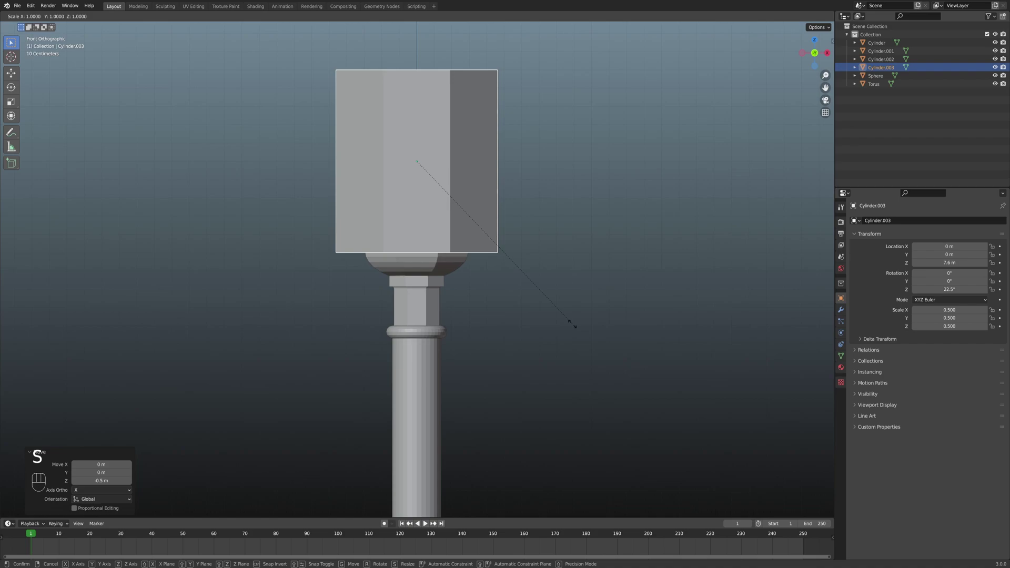
pyautogui.press('z')
pyautogui.press('ctrl')
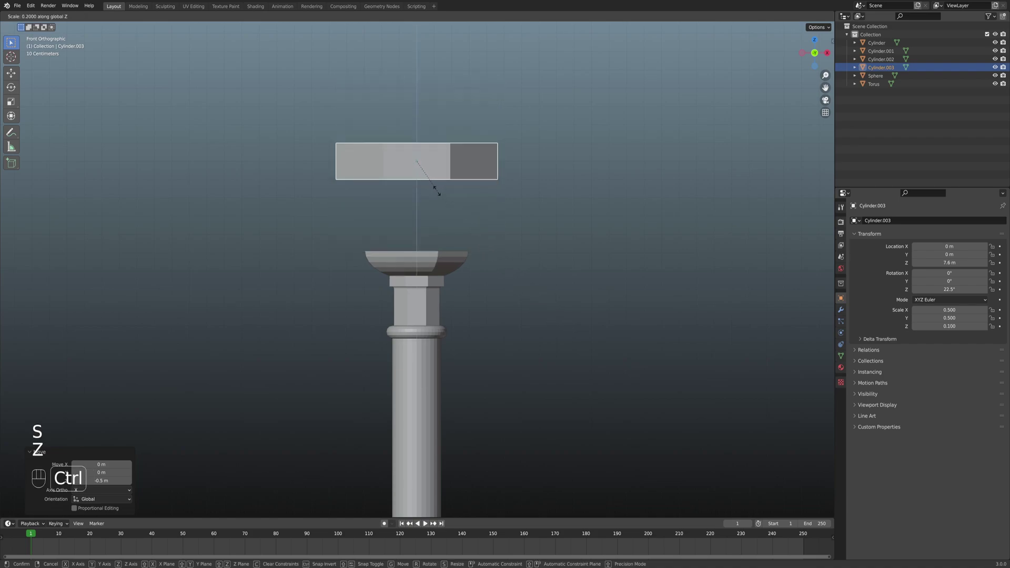
pyautogui.click(429, 184)
# Lower the octagonal slab 0.4 m and then another 0.04 m along Z so it rests on the bowl's rim
pyautogui.press('g')
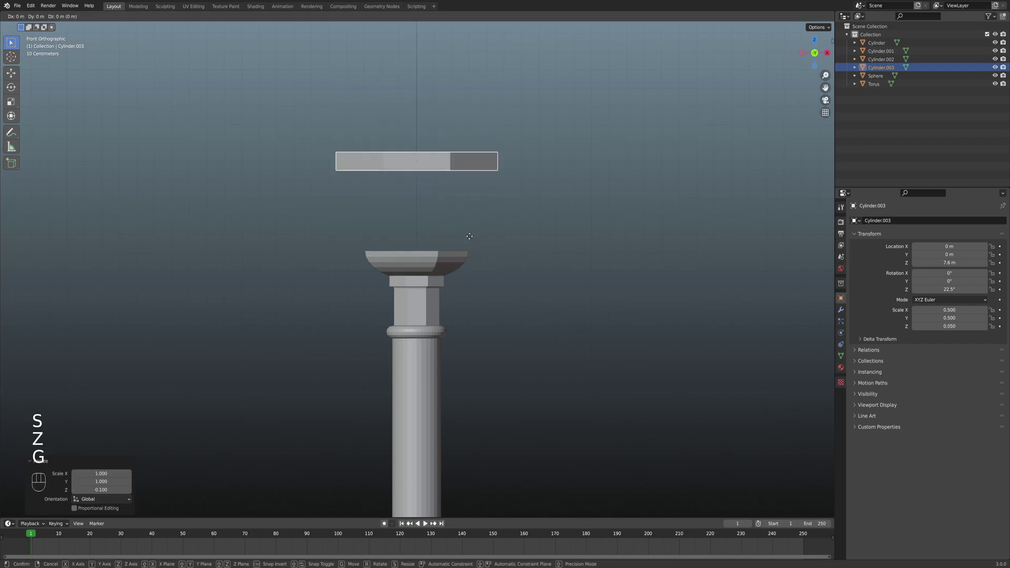
pyautogui.press('z')
pyautogui.press('ctrl')
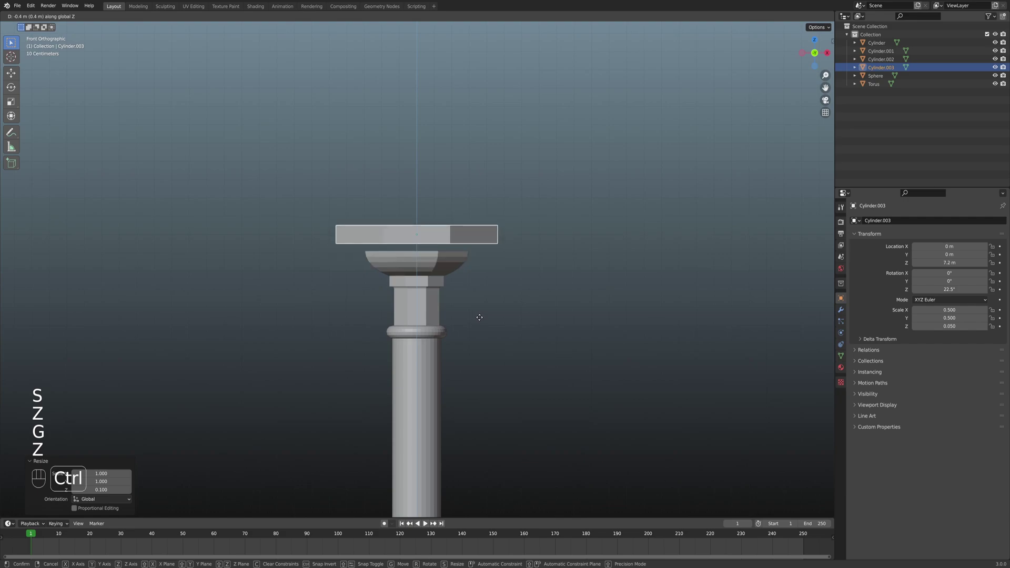
pyautogui.click(477, 318)
pyautogui.scroll(8, 448, 284)
pyautogui.press('g')
pyautogui.press('z')
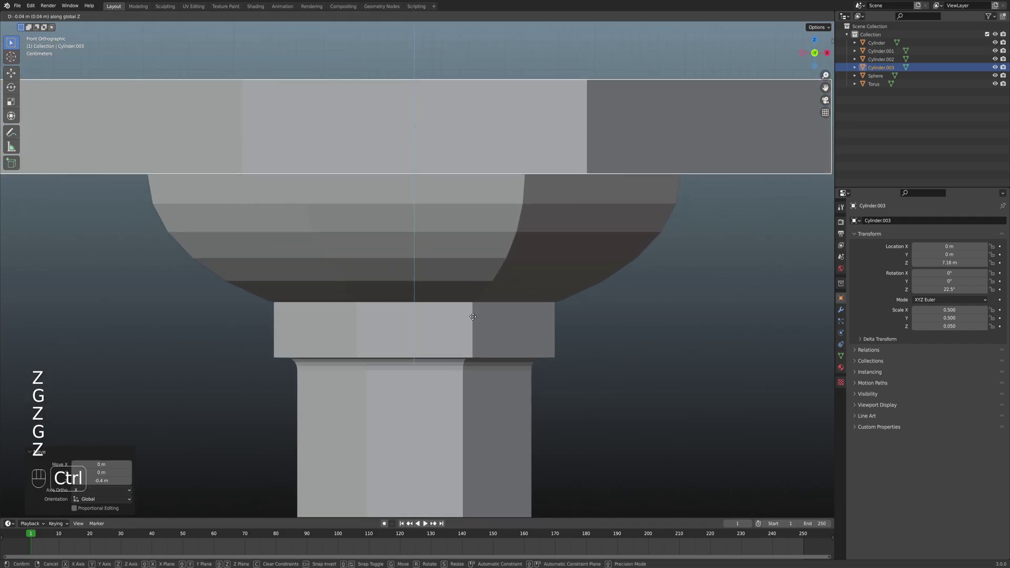
pyautogui.click(473, 308)
pyautogui.scroll(-5, 473, 311)
pyautogui.moveTo(473, 311); pyautogui.dragTo(482, 274, button='middle')
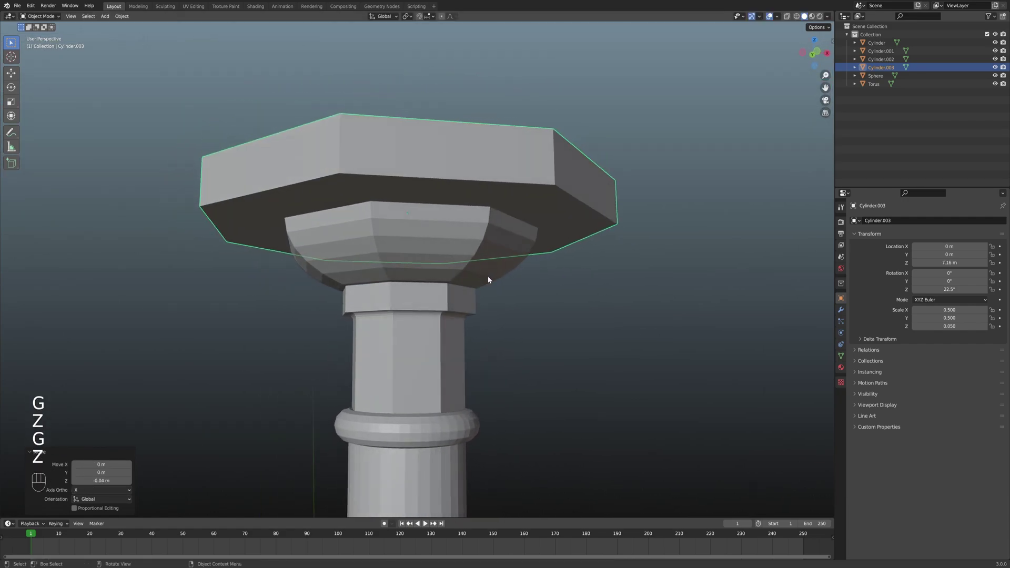
pyautogui.press('s')
pyautogui.press('ctrl')
pyautogui.rightClick(575, 323)
# Scale the slab to 0.7 in X and Y only, keeping its thickness, so it slightly overhangs the bowl
pyautogui.press('s')
pyautogui.hotkey('shift', 'z')
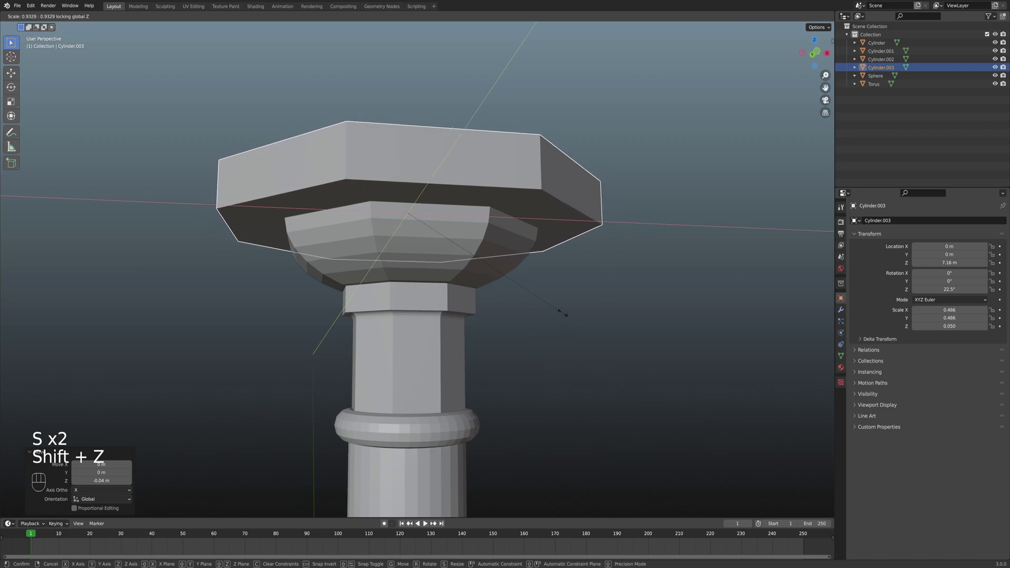
pyautogui.press('ctrl')
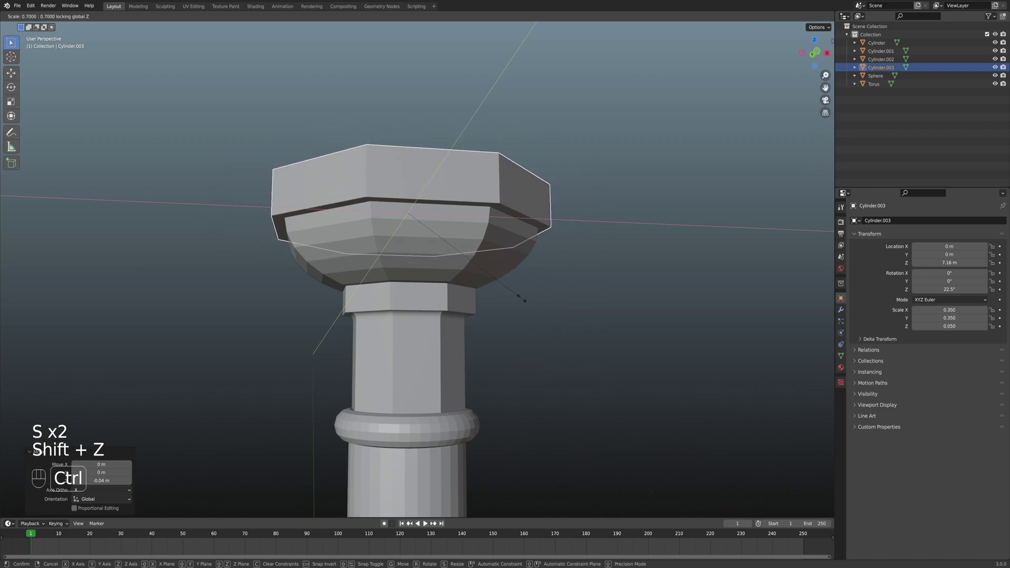
pyautogui.click(521, 298)
pyautogui.moveTo(522, 298); pyautogui.dragTo(504, 276, button='middle')
pyautogui.scroll(-5, 503, 274)
pyautogui.moveTo(480, 232); pyautogui.dragTo(507, 254, button='middle')
# Select the slab's top face in Edit Mode and extrude it upward 0.06 m
pyautogui.press('KP_1')
pyautogui.moveTo(501, 206); pyautogui.dragTo(447, 230, button='middle')
pyautogui.press('Tab')
pyautogui.press('3')
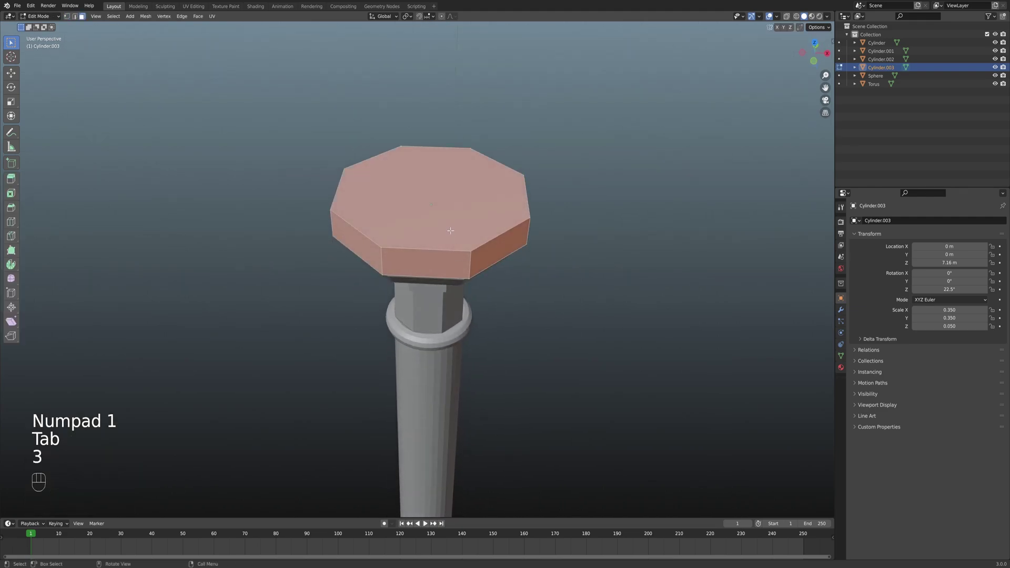
pyautogui.click(462, 239)
pyautogui.press('KP_1')
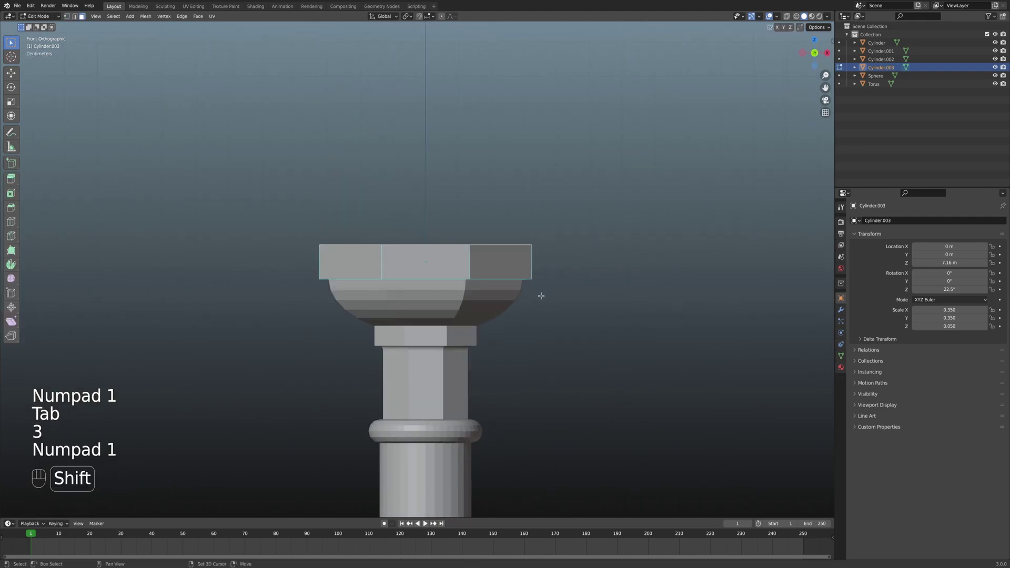
pyautogui.press('e')
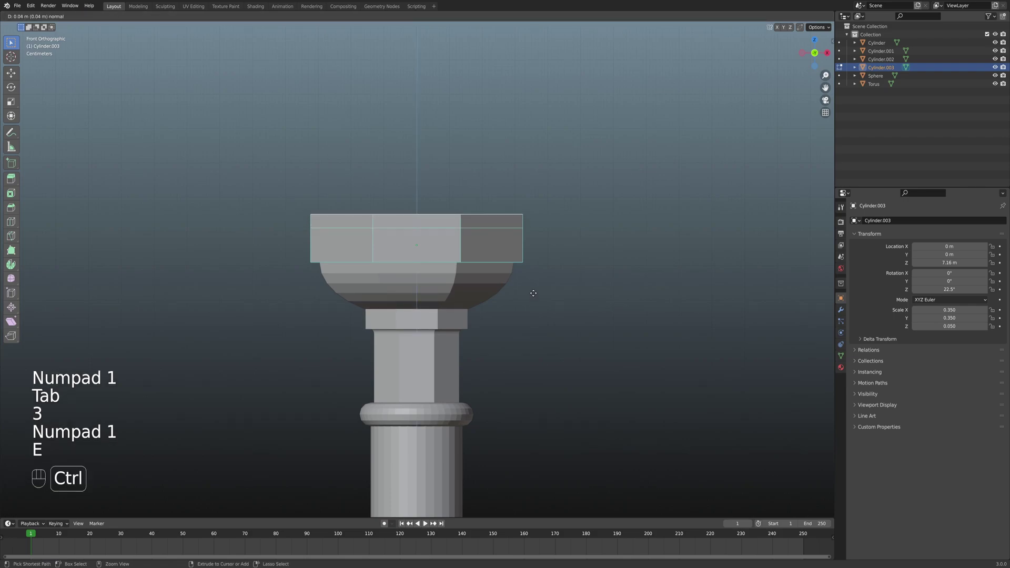
pyautogui.click(531, 287)
# Taper the slab by scaling the extruded top face to 0.8, return to Object Mode and inspect the column
pyautogui.press('s')
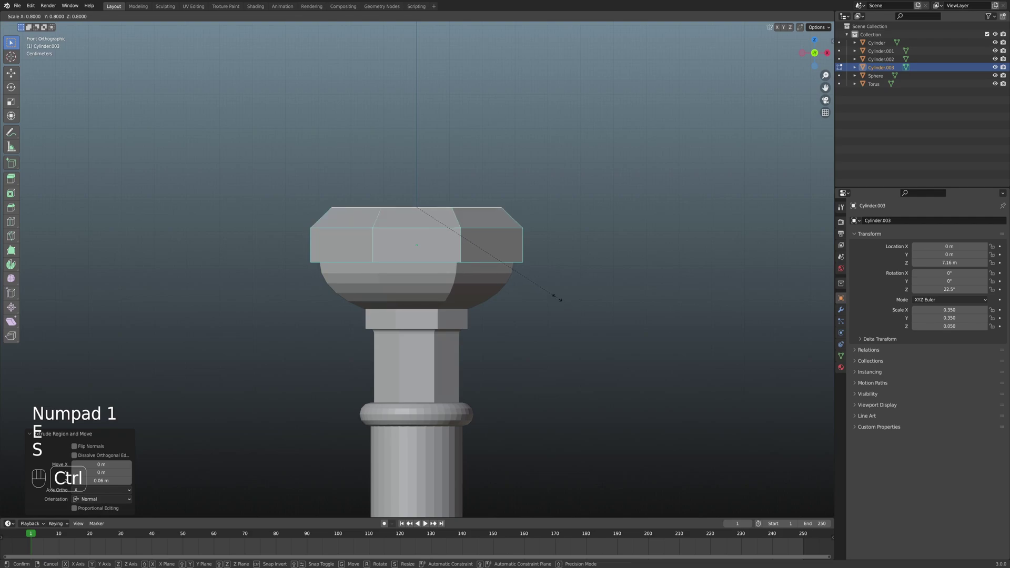
pyautogui.click(557, 297)
pyautogui.moveTo(537, 279); pyautogui.dragTo(500, 273, button='middle')
pyautogui.press('Tab')
pyautogui.scroll(-6, 423, 289)
pyautogui.moveTo(424, 287); pyautogui.dragTo(458, 273, button='middle')
pyautogui.scroll(3, 474, 286)
pyautogui.moveTo(489, 181); pyautogui.dragTo(431, 286, button='middle')
pyautogui.scroll(2, 453, 264)
pyautogui.scroll(8, 452, 265)
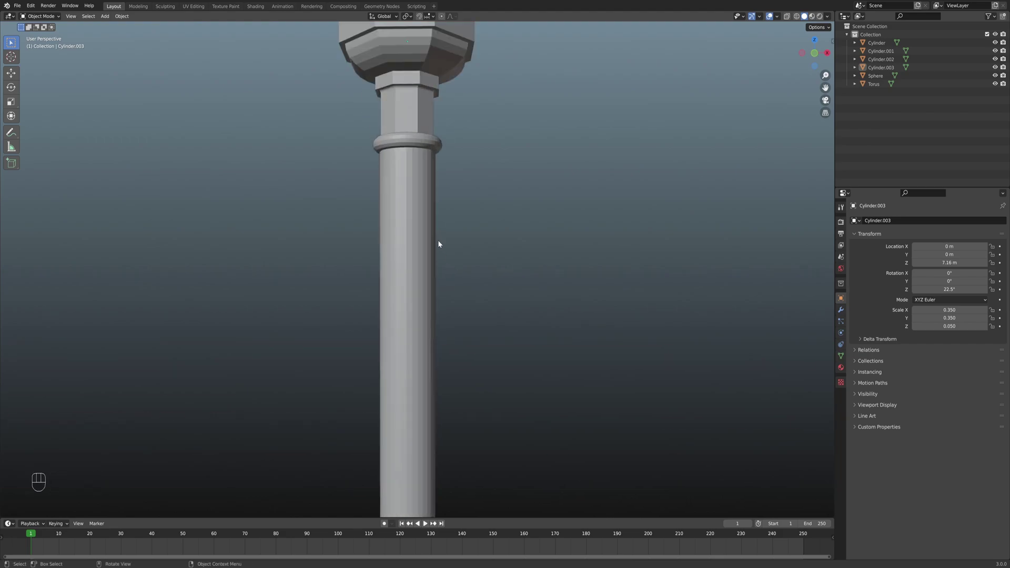
# Select the bowl and the slab above it together and scale both to 0.9
pyautogui.keyDown('shift'); pyautogui.moveTo(441, 251); pyautogui.dragTo(435, 342, button='middle'); pyautogui.keyUp('shift')
pyautogui.click(406, 244)
pyautogui.keyDown('shift'); pyautogui.click(408, 211); pyautogui.keyUp('shift')
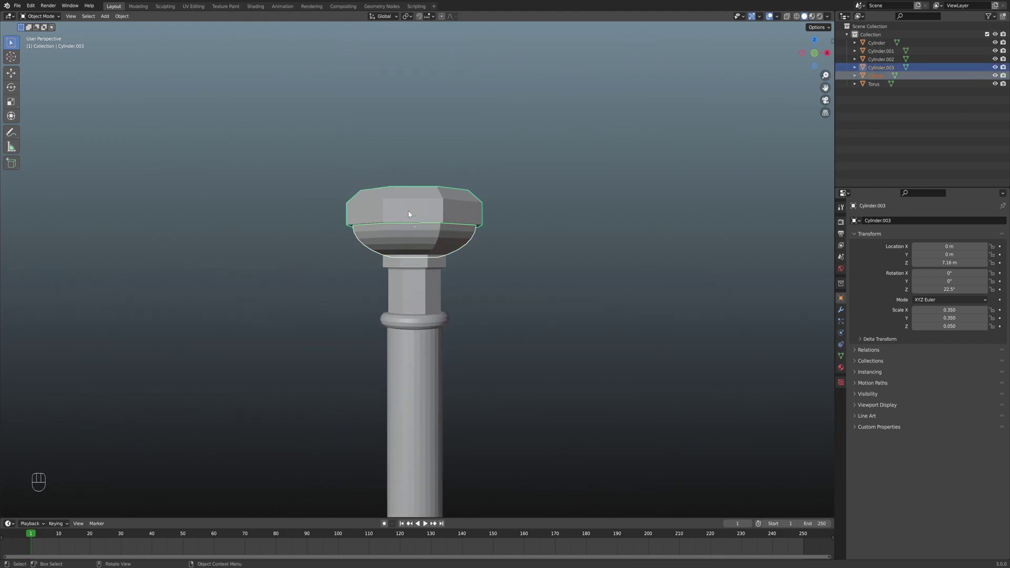
pyautogui.press('KP_1')
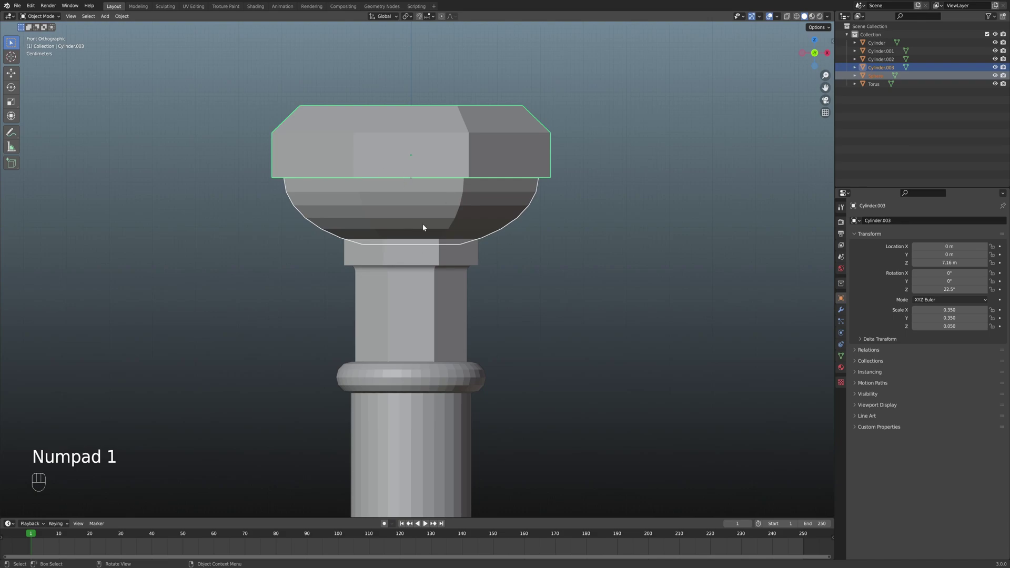
pyautogui.press('s')
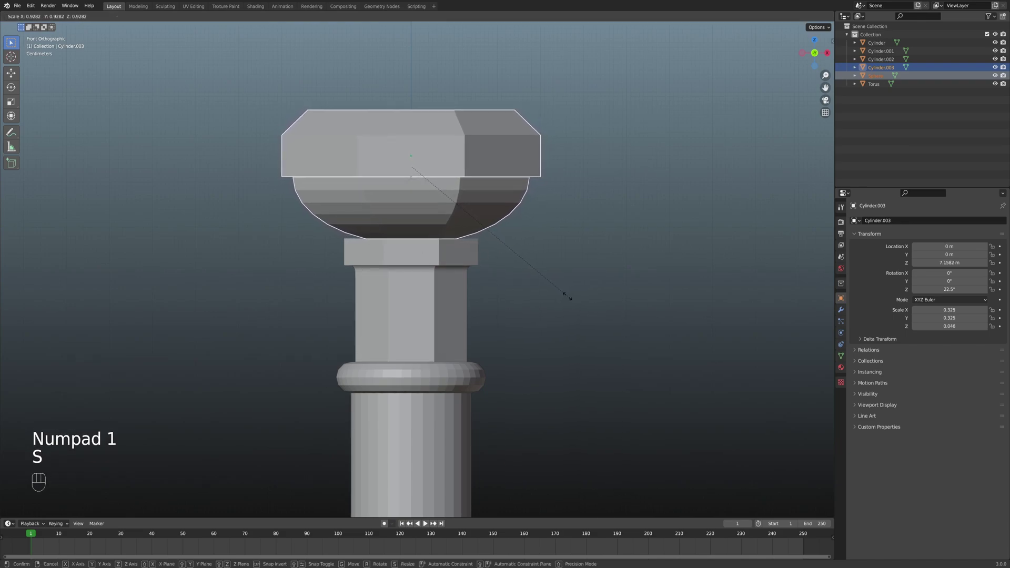
pyautogui.press('shift')
pyautogui.click(520, 279)
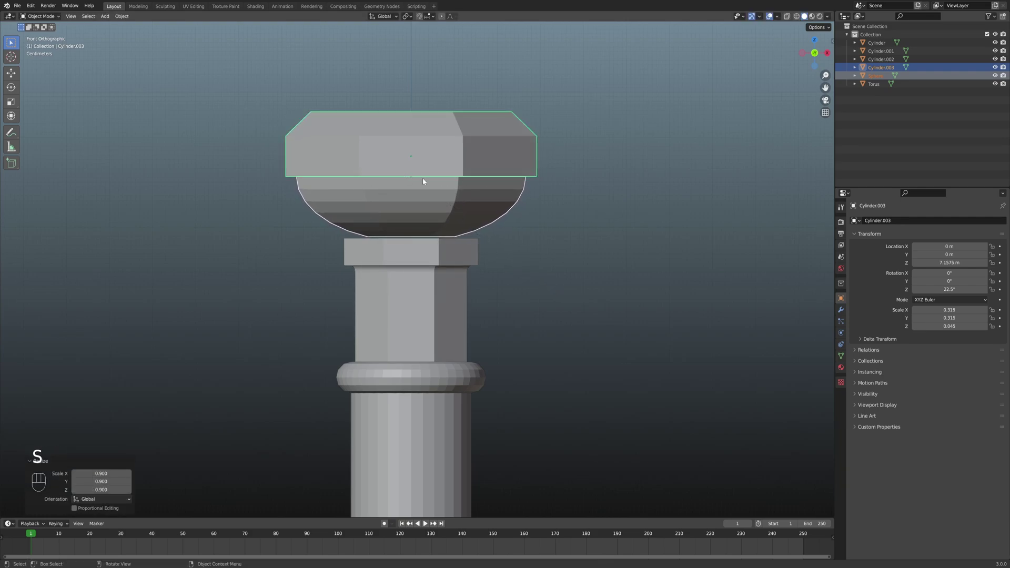
pyautogui.keyDown('shift'); pyautogui.moveTo(504, 223); pyautogui.dragTo(498, 209, button='middle'); pyautogui.keyUp('shift')
pyautogui.press('s')
pyautogui.press('z')
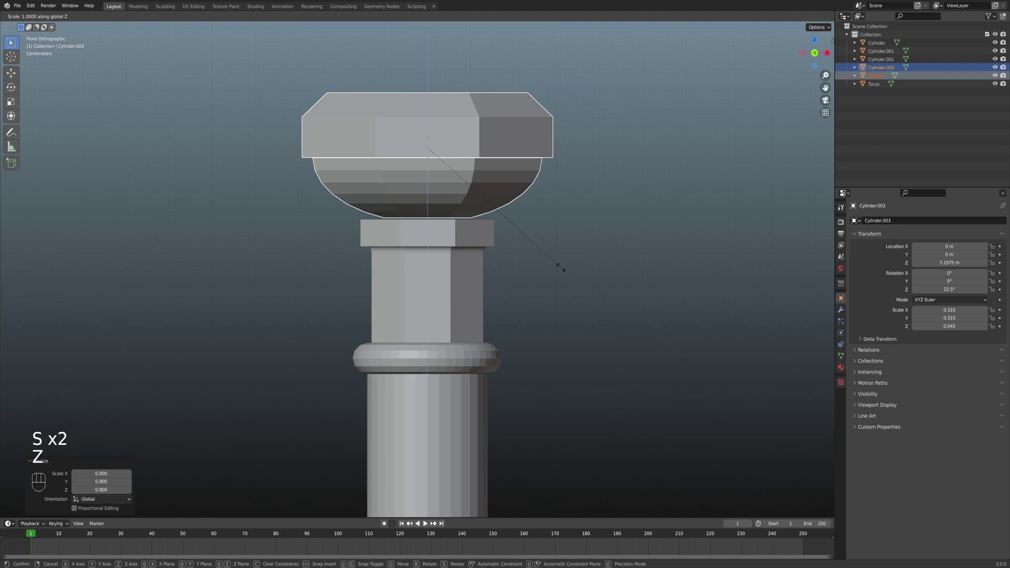
pyautogui.rightClick(570, 267)
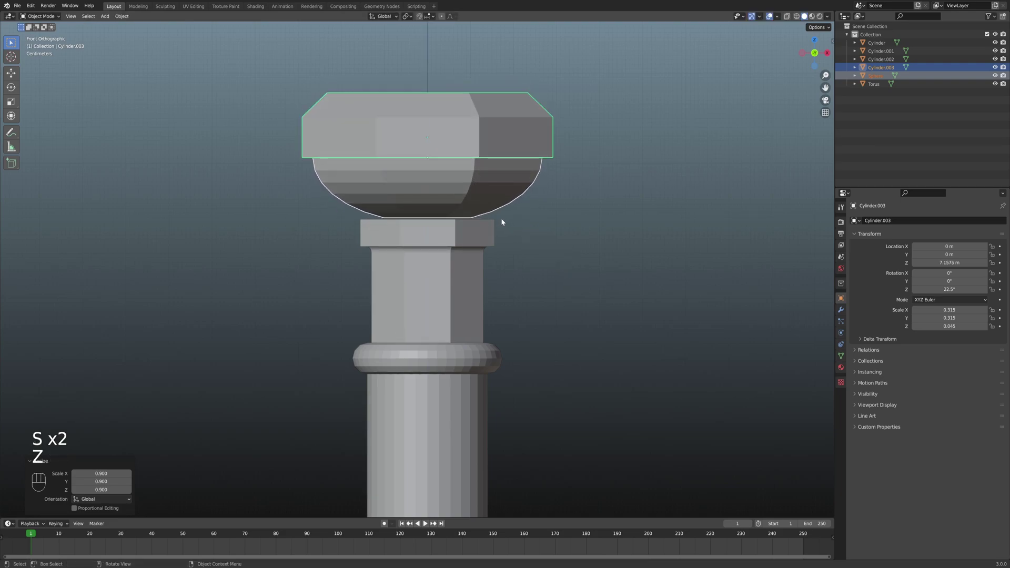
# Lower the bowl and slab together 0.02 m along Z to close the gap above the capital
pyautogui.moveTo(509, 230); pyautogui.dragTo(493, 227, button='middle')
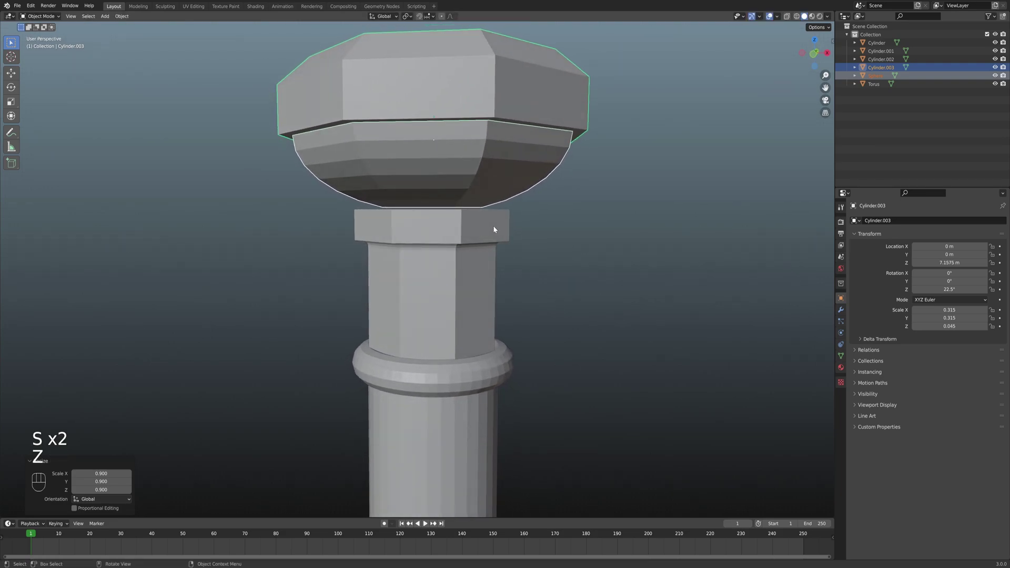
pyautogui.press('KP_1')
pyautogui.press('g')
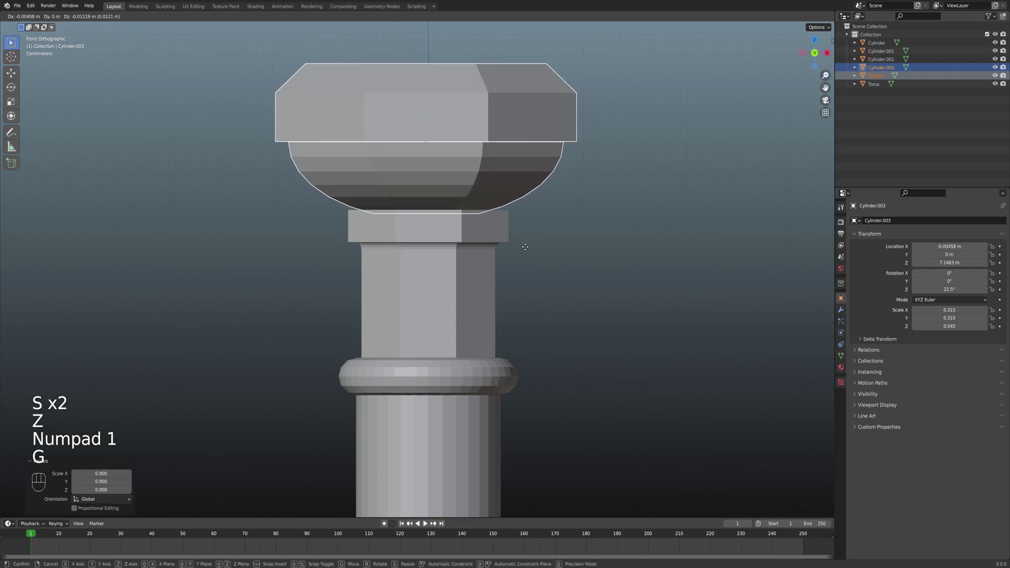
pyautogui.press('z')
pyautogui.press('ctrl')
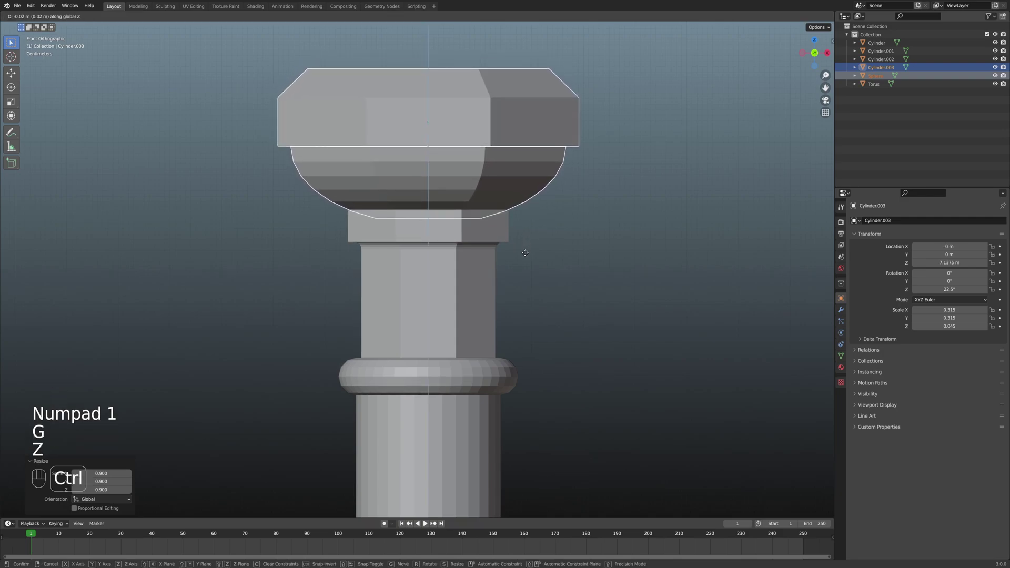
pyautogui.click(525, 252)
pyautogui.moveTo(512, 221)
pyautogui.mouseDown(button='middle')
pyautogui.moveTo(555, 226)
pyautogui.moveTo(509, 239)
pyautogui.mouseUp(button='middle')
pyautogui.scroll(-5, 516, 244)
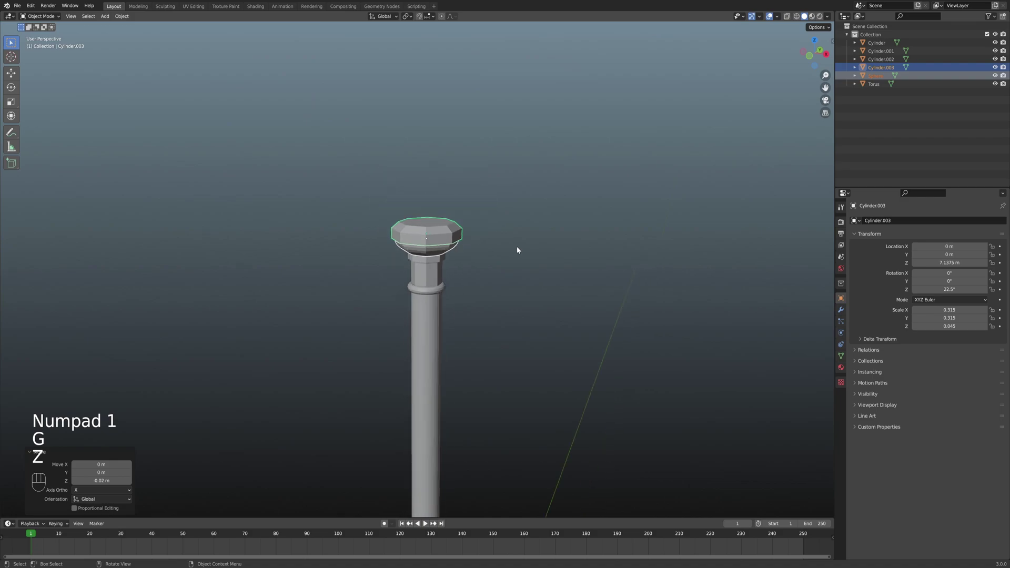
# Check the whole column from several angles and select its octagonal base
pyautogui.scroll(-4, 505, 295)
pyautogui.click(486, 331)
pyautogui.moveTo(486, 332); pyautogui.dragTo(406, 304, button='middle')
pyautogui.scroll(2, 464, 241)
pyautogui.click(397, 350)
pyautogui.moveTo(397, 350); pyautogui.dragTo(455, 327, button='middle')
pyautogui.scroll(4, 356, 291)
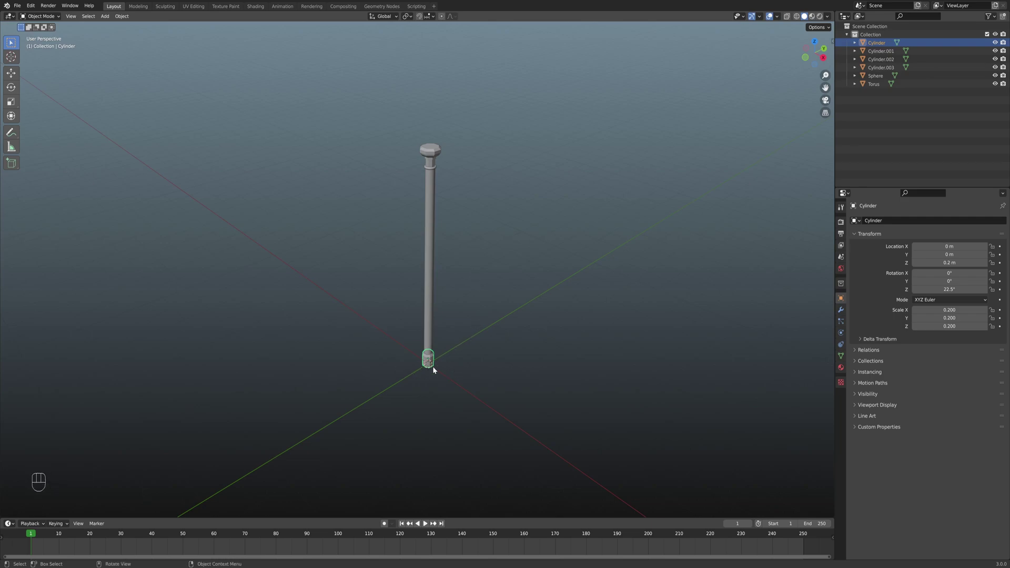
# Apply the scale of the octagonal base and of the round column shaft
pyautogui.hotkey('ctrl', 'a')
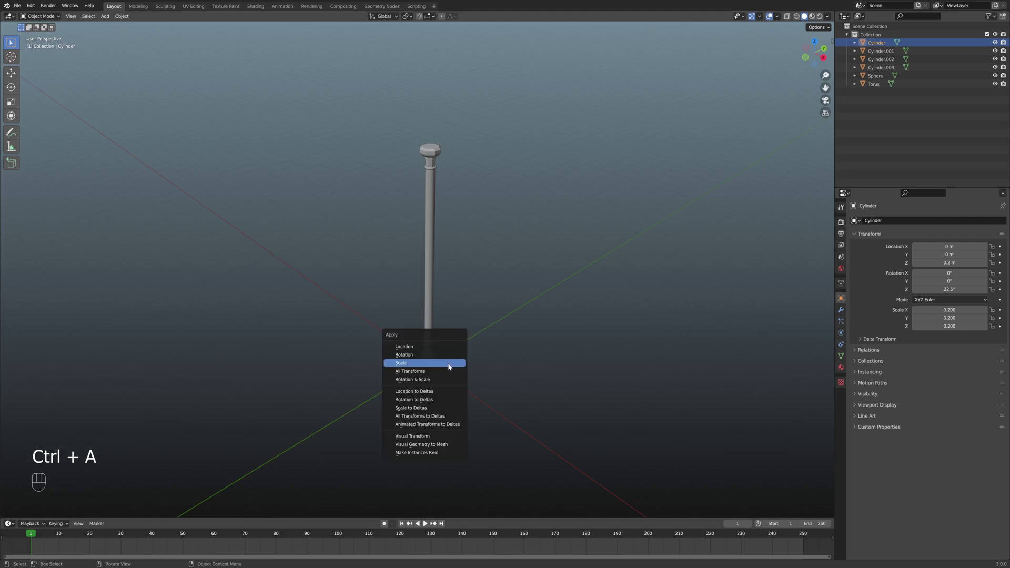
pyautogui.click(450, 363)
pyautogui.keyDown('ctrl'); pyautogui.click(481, 341); pyautogui.keyUp('ctrl')
pyautogui.hotkey('ctrl', 'a')
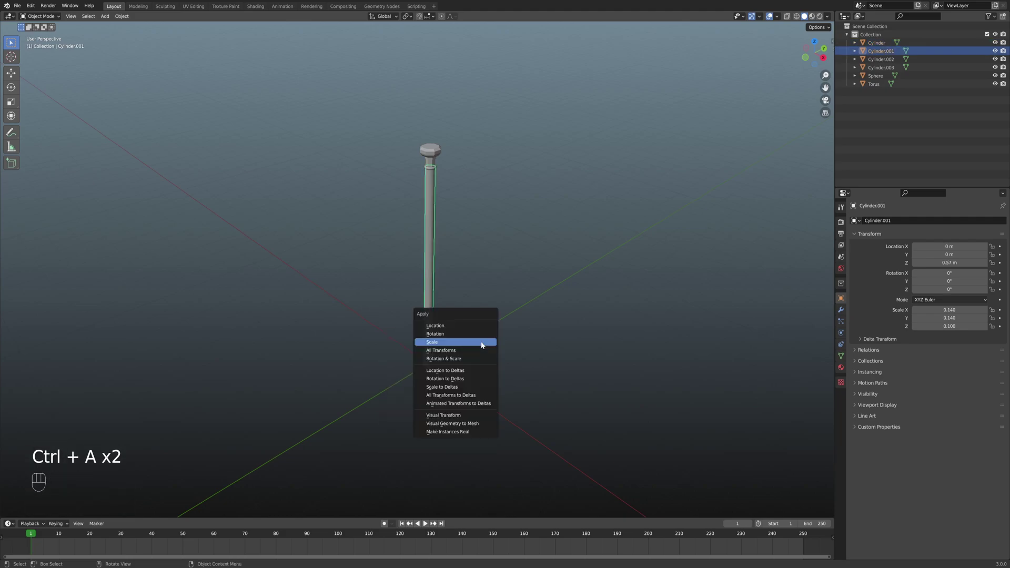
pyautogui.click(481, 344)
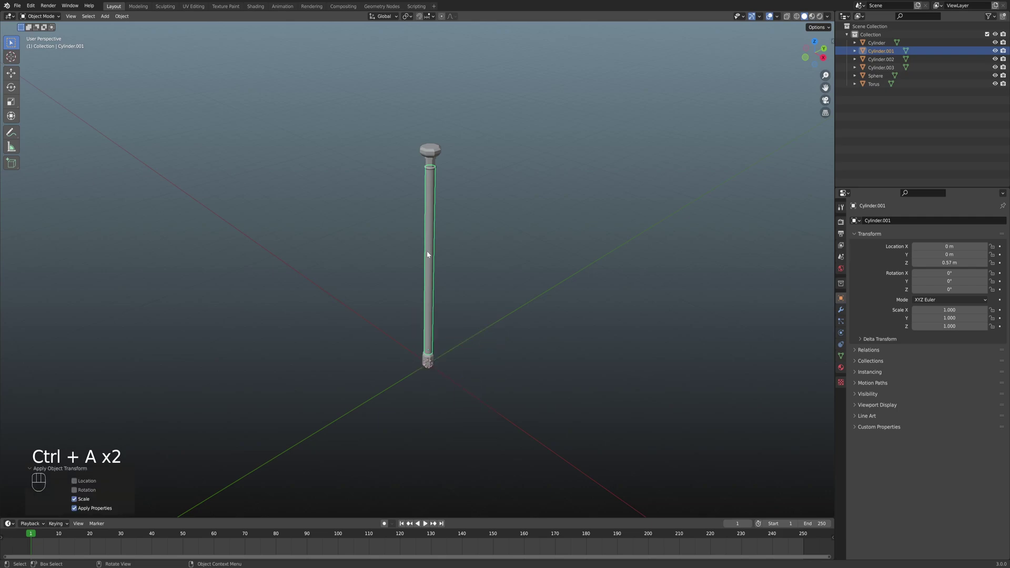
# Apply the scale of the ring and of the octagonal capital above it
pyautogui.click(430, 168)
pyautogui.hotkey('ctrl', 'a')
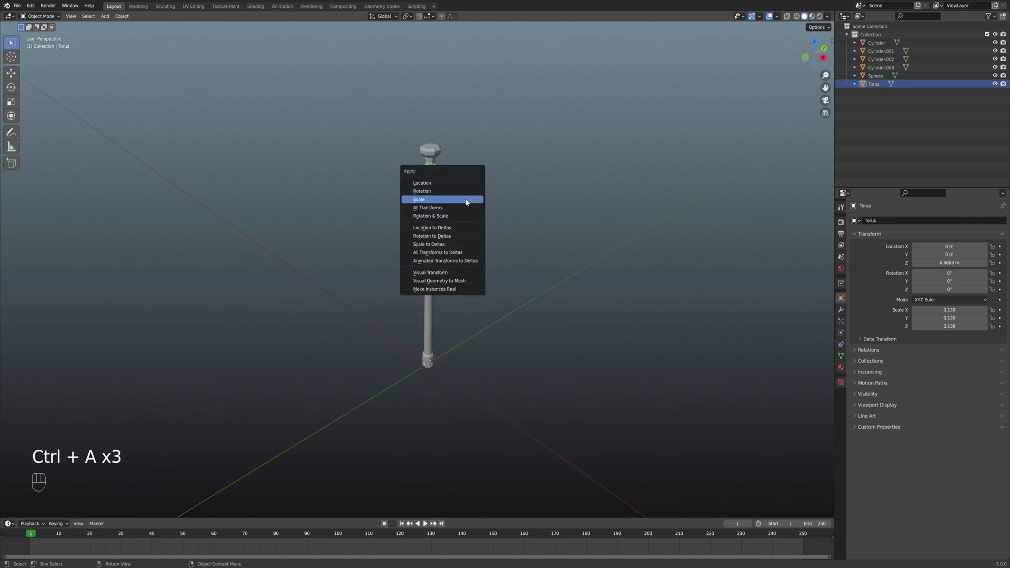
pyautogui.click(467, 201)
pyautogui.hotkey('ctrl', 'a')
pyautogui.click(423, 150)
pyautogui.click(432, 159)
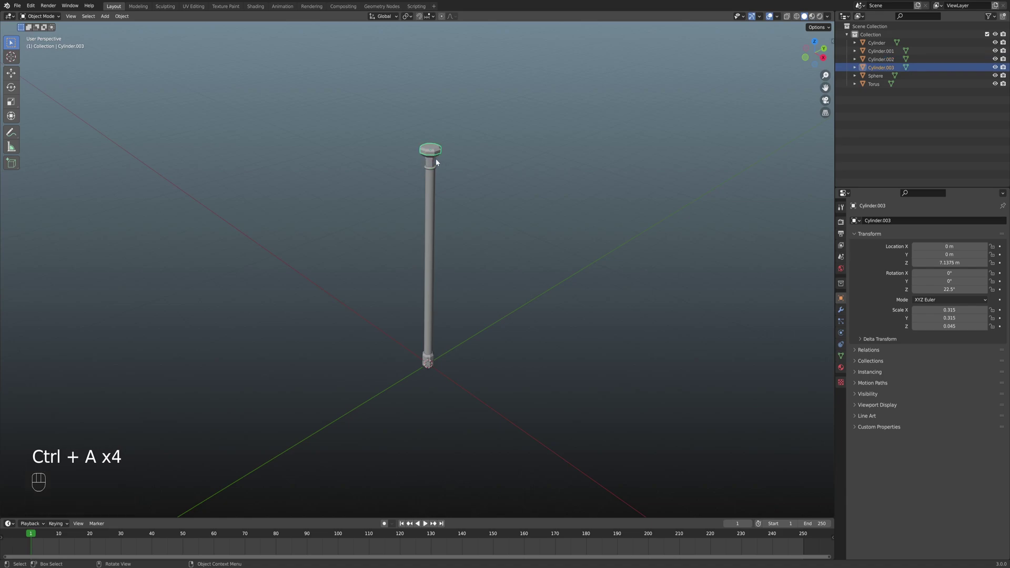
# Apply the scale of the bowl and of the tapered cap slab at the column's top
pyautogui.scroll(5, 437, 161)
pyautogui.keyDown('shift'); pyautogui.moveTo(450, 100); pyautogui.dragTo(426, 201, button='middle'); pyautogui.keyUp('shift')
pyautogui.click(424, 198)
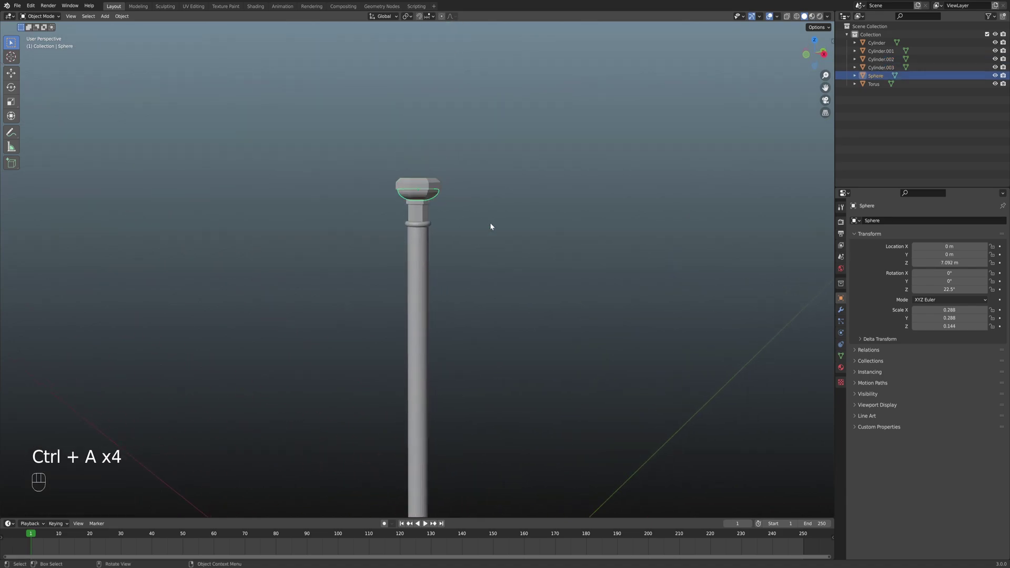
pyautogui.hotkey('ctrl', 'a')
pyautogui.click(496, 256)
pyautogui.click(427, 190)
pyautogui.hotkey('ctrl', 'a')
pyautogui.click(502, 247)
pyautogui.scroll(-3, 472, 273)
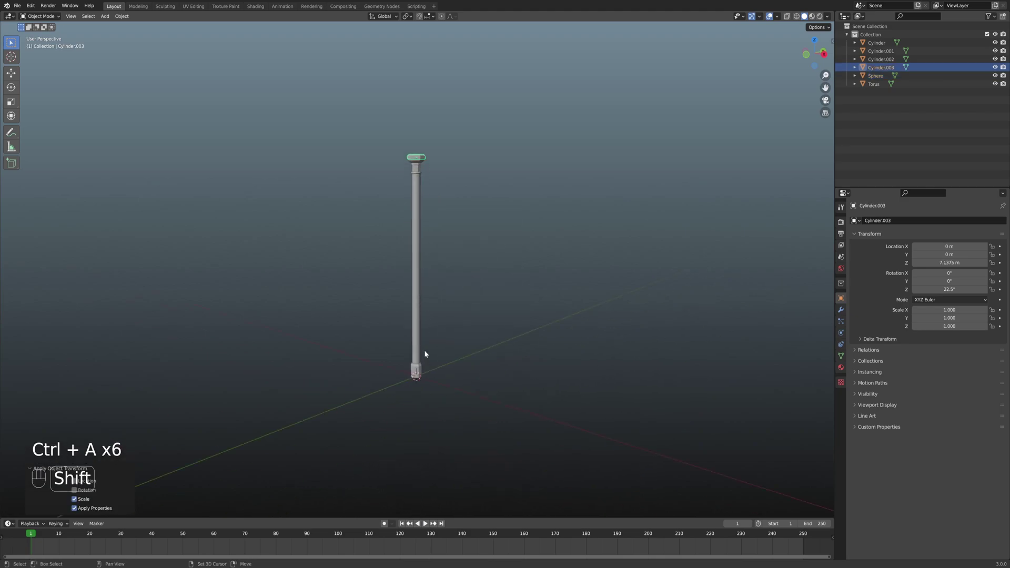
# Mark the bottom and top edge loops of the octagonal base as seams in Edit Mode and return to Object Mode
pyautogui.scroll(6, 435, 302)
pyautogui.click(435, 302)
pyautogui.scroll(4, 458, 286)
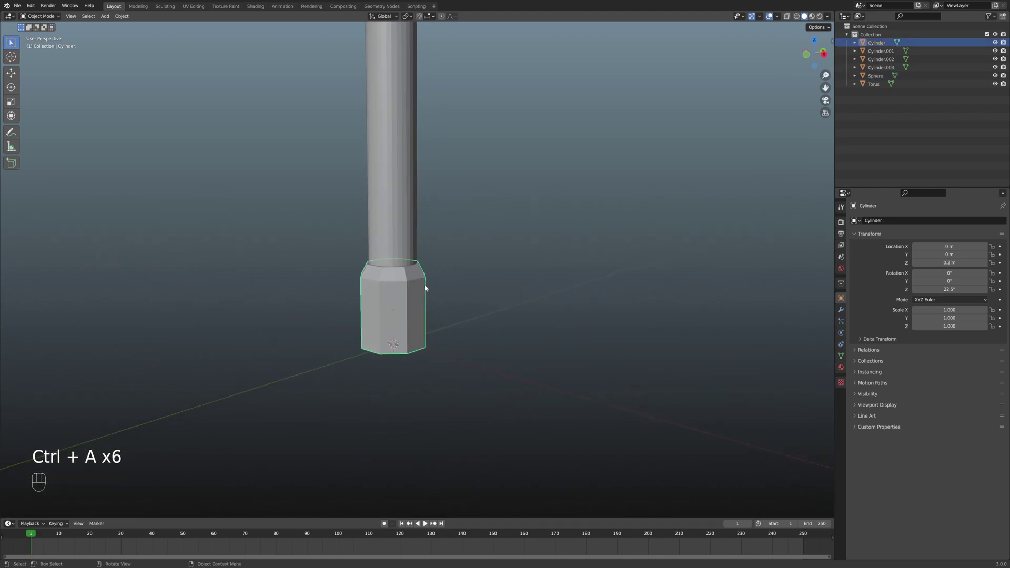
pyautogui.press('Tab')
pyautogui.moveTo(440, 290); pyautogui.dragTo(416, 242, button='middle')
pyautogui.press('2')
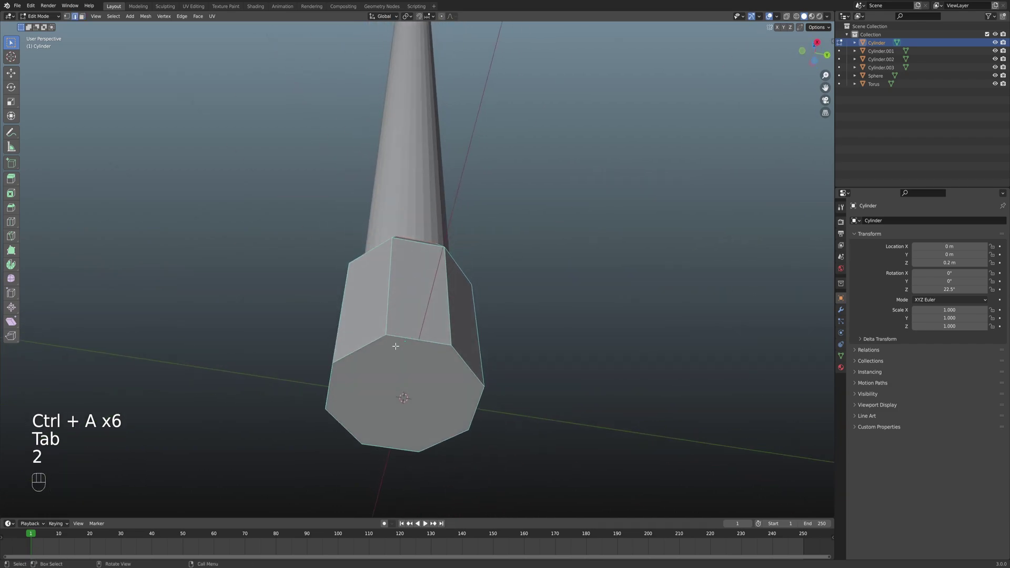
pyautogui.moveTo(397, 343); pyautogui.dragTo(387, 312, button='middle')
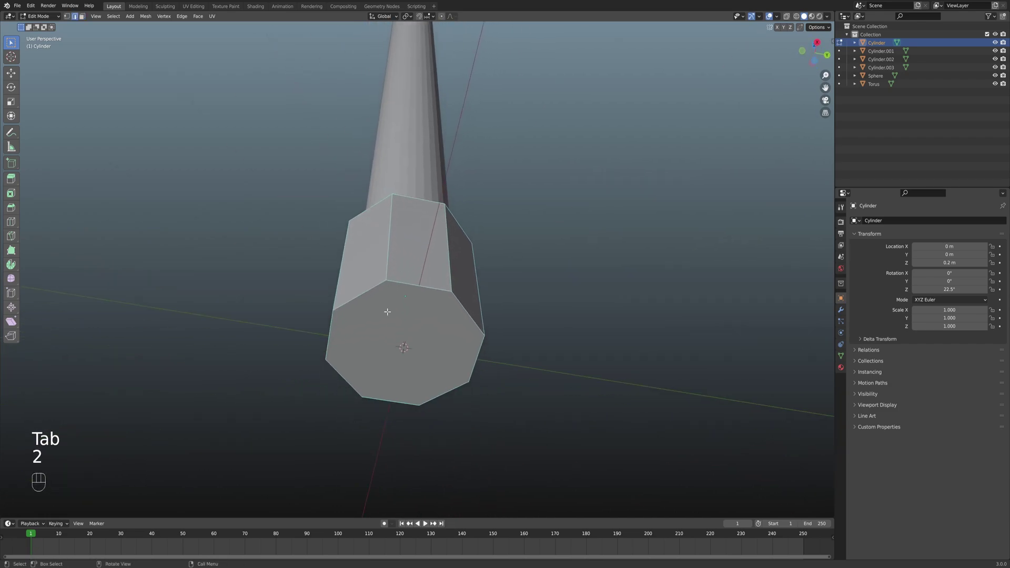
pyautogui.keyDown('alt'); pyautogui.click(370, 291); pyautogui.keyUp('alt')
pyautogui.moveTo(370, 291); pyautogui.dragTo(396, 248, button='middle')
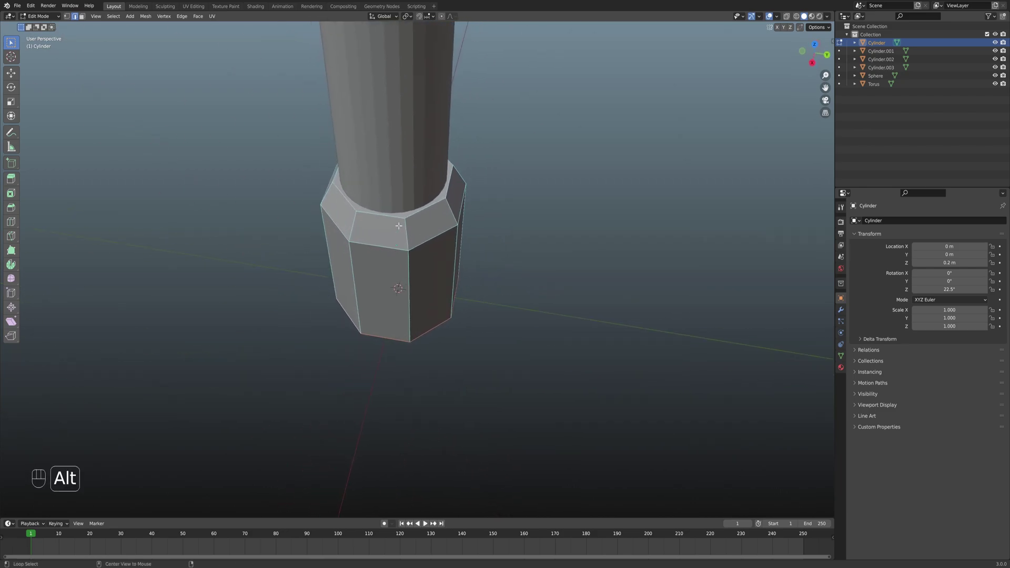
pyautogui.moveTo(432, 243); pyautogui.dragTo(397, 228, button='middle')
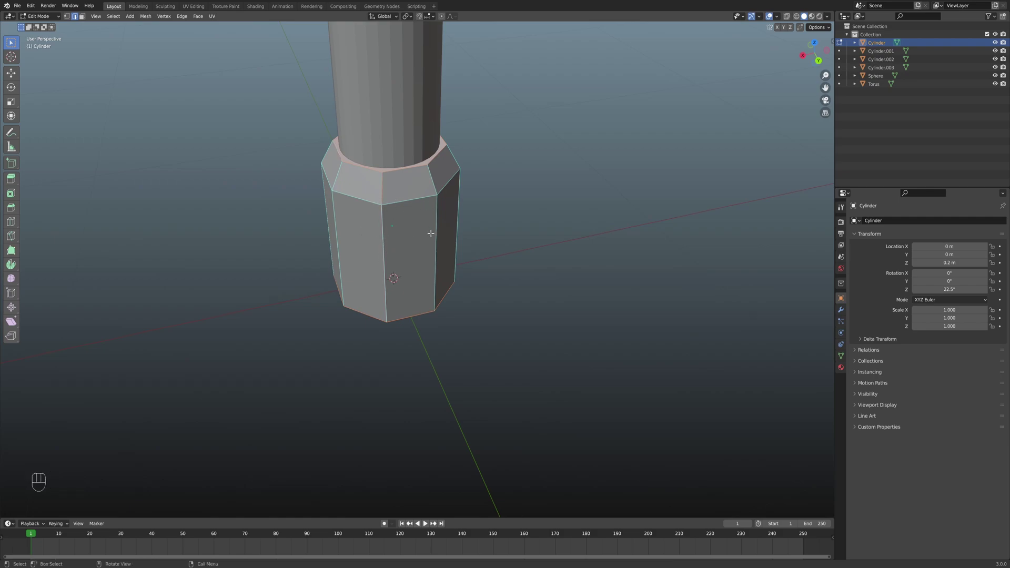
pyautogui.scroll(-3, 367, 235)
pyautogui.moveTo(367, 235); pyautogui.dragTo(447, 242, button='middle')
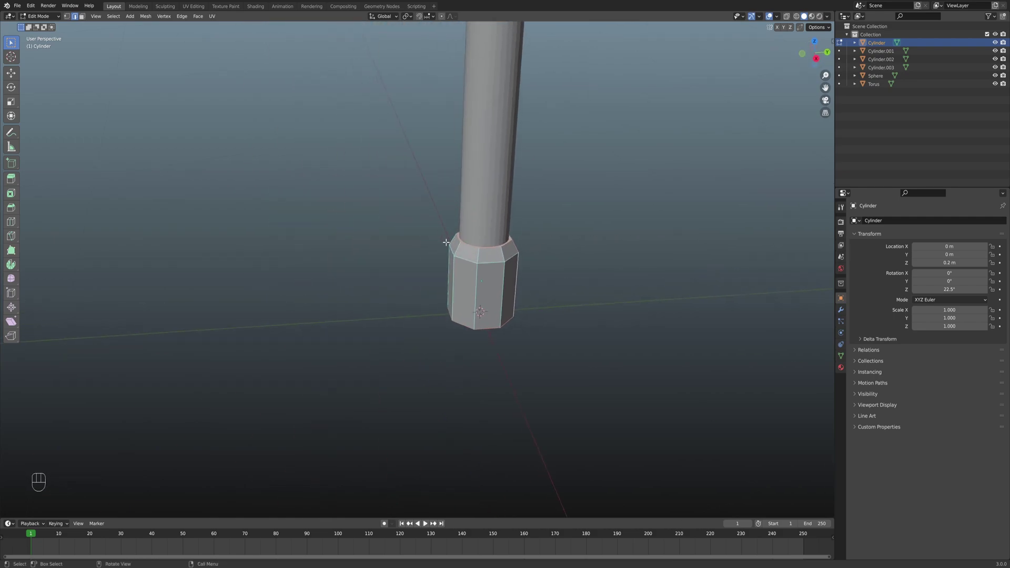
pyautogui.hotkey('ctrl', 'e')
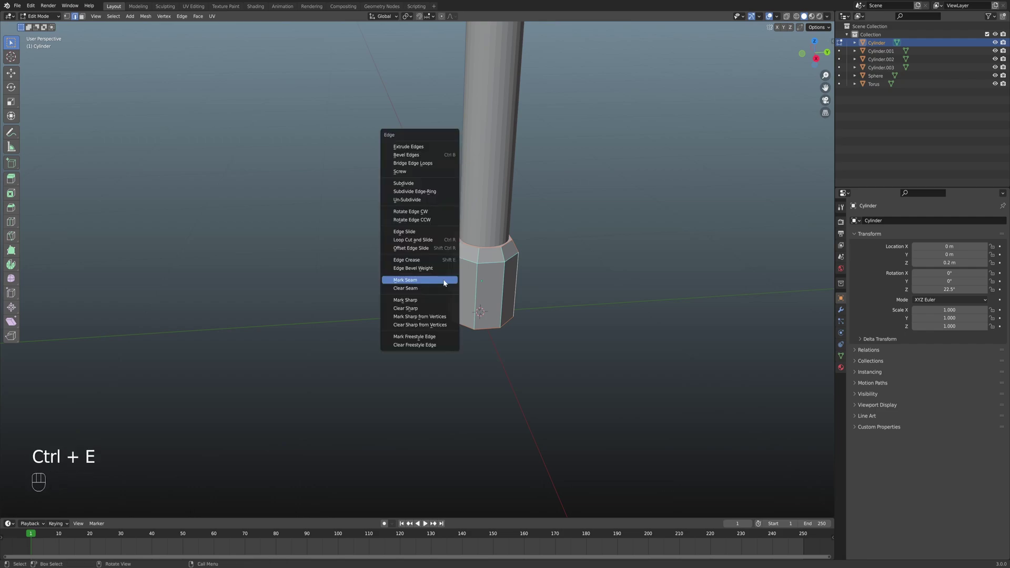
pyautogui.click(444, 282)
pyautogui.scroll(-2, 388, 273)
pyautogui.press('Tab')
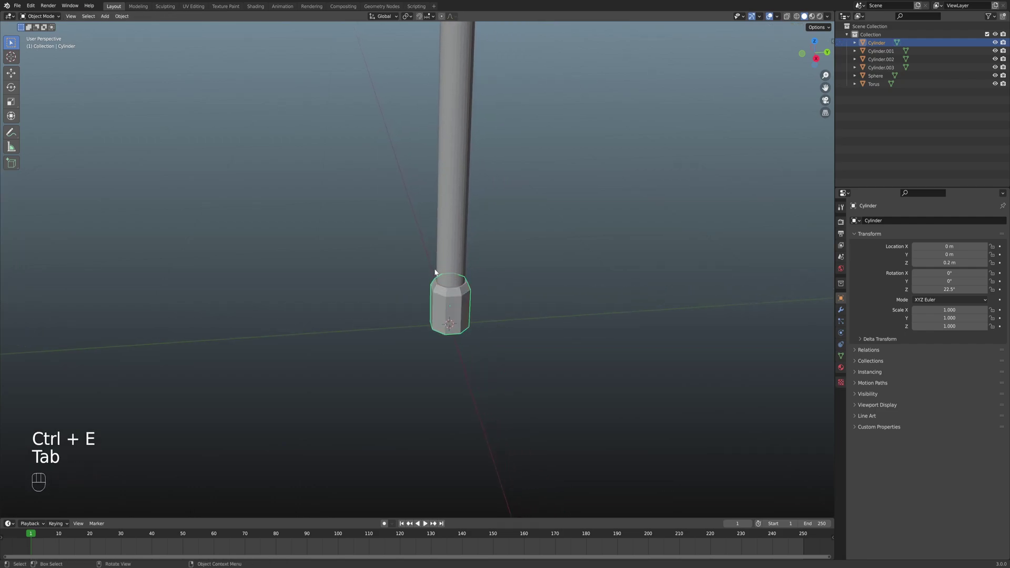
# Edit the column shaft in wireframe shading and select its bottom end face
pyautogui.keyDown('shift'); pyautogui.moveTo(430, 242); pyautogui.dragTo(428, 262, button='middle'); pyautogui.keyUp('shift')
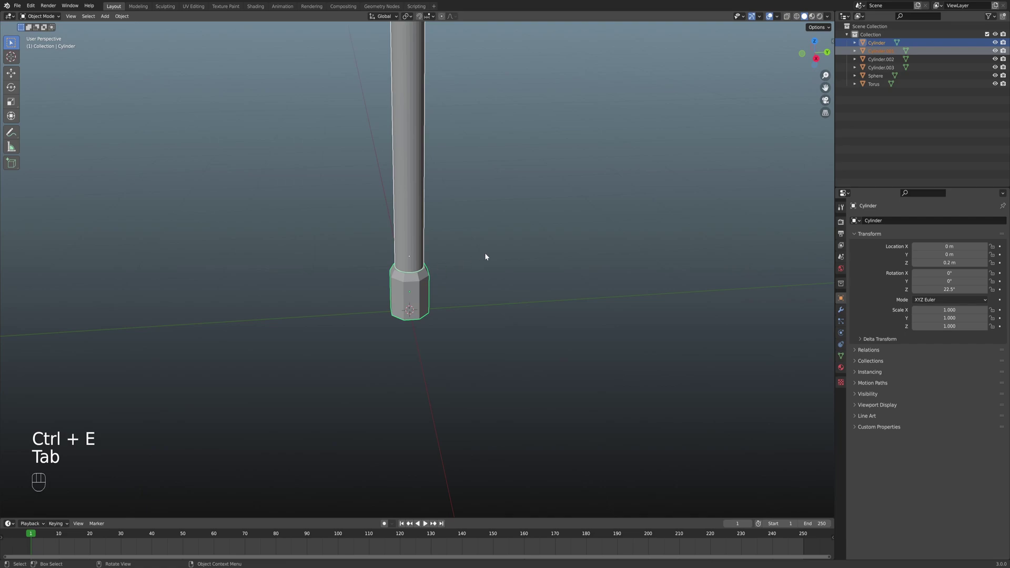
pyautogui.click(417, 229)
pyautogui.scroll(2, 433, 277)
pyautogui.press('Tab')
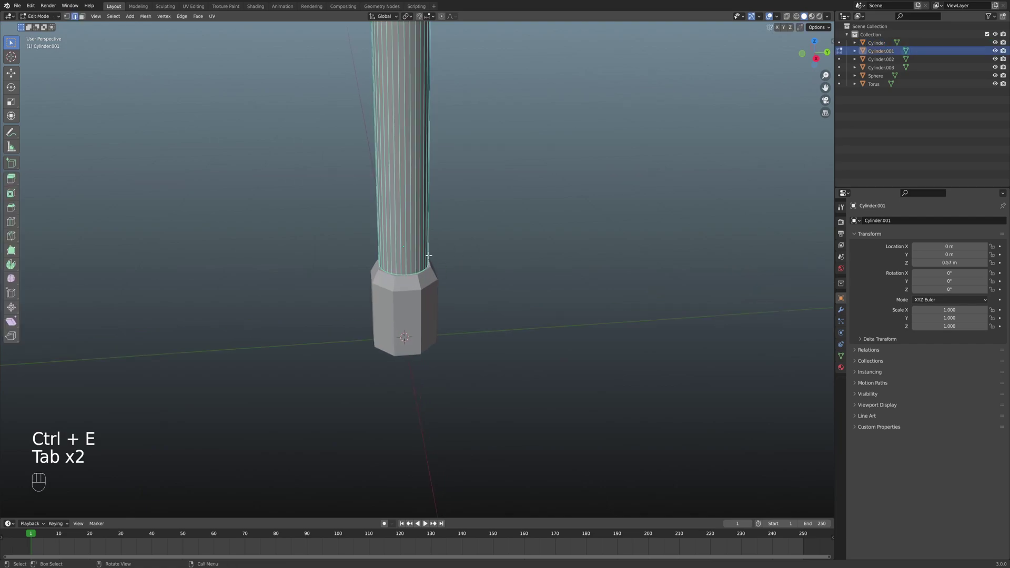
pyautogui.scroll(-2, 416, 210)
pyautogui.press('z')
pyautogui.scroll(2, 450, 302)
pyautogui.keyDown('shift'); pyautogui.moveTo(449, 301); pyautogui.dragTo(412, 264, button='middle'); pyautogui.keyUp('shift')
pyautogui.press('3')
pyautogui.click(412, 264)
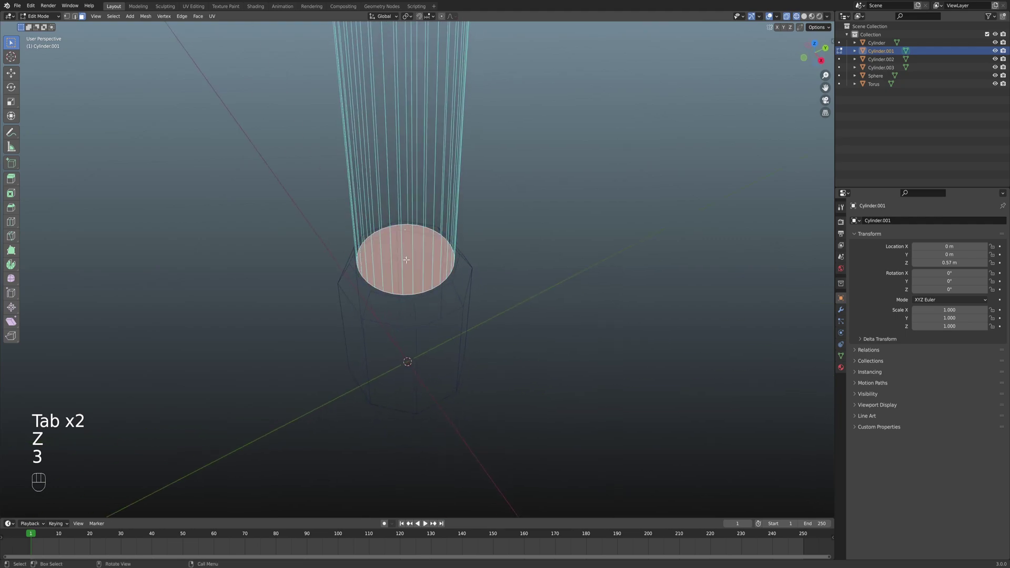
pyautogui.press('x')
pyautogui.click(418, 268)
pyautogui.hotkey('ctrl', 'z')
# Delete only the bottom end face of the shaft, keeping its side walls
pyautogui.scroll(3, 424, 266)
pyautogui.press('x')
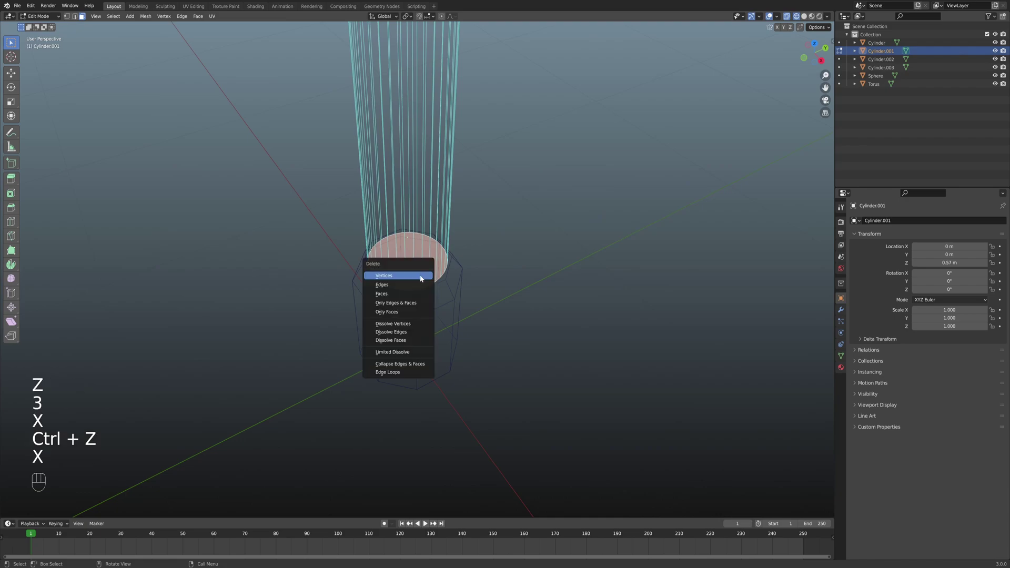
pyautogui.click(412, 294)
# Delete the shaft's top end face under the ring and switch back to solid shading
pyautogui.scroll(-5, 416, 273)
pyautogui.keyDown('shift'); pyautogui.moveTo(429, 153); pyautogui.dragTo(428, 254, button='middle'); pyautogui.keyUp('shift')
pyautogui.scroll(5, 430, 268)
pyautogui.keyDown('shift'); pyautogui.moveTo(424, 198); pyautogui.dragTo(444, 328, button='middle'); pyautogui.keyUp('shift')
pyautogui.hotkey('ctrl', 'z')
pyautogui.moveTo(431, 223)
pyautogui.mouseDown(button='middle')
pyautogui.moveTo(442, 247)
pyautogui.moveTo(429, 258)
pyautogui.moveTo(409, 245)
pyautogui.moveTo(370, 253)
pyautogui.mouseUp(button='middle')
pyautogui.press('x')
pyautogui.click(443, 249)
pyautogui.press('z')
# Mark one vertical edge on the back of the shaft as a seam and return to Object Mode
pyautogui.moveTo(429, 256); pyautogui.dragTo(389, 254, button='middle')
pyautogui.press('2')
pyautogui.keyDown('shift'); pyautogui.moveTo(415, 277); pyautogui.dragTo(420, 216, button='middle'); pyautogui.keyUp('shift')
pyautogui.keyDown('shift'); pyautogui.moveTo(349, 270); pyautogui.dragTo(350, 215, button='middle'); pyautogui.keyUp('shift')
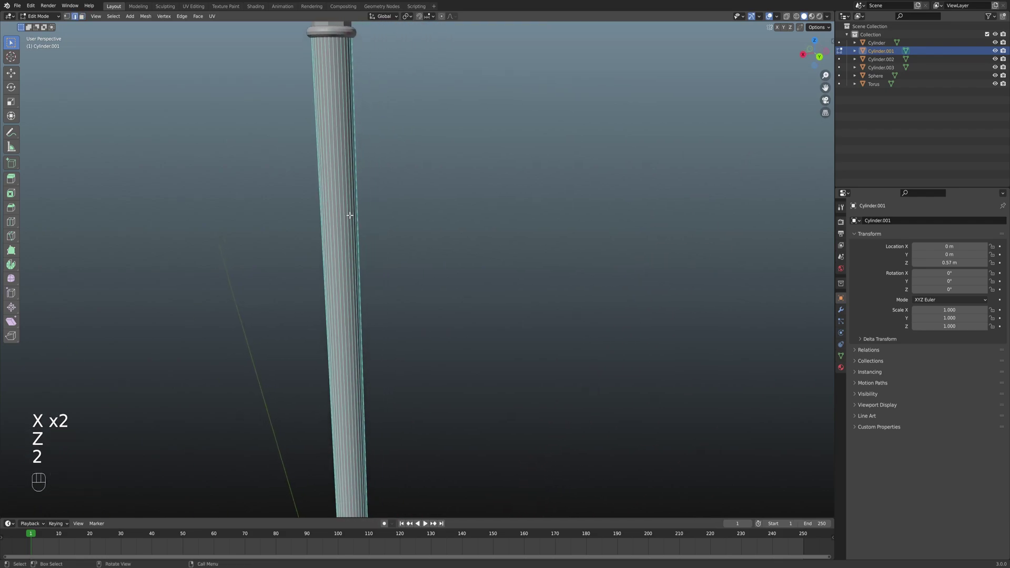
pyautogui.keyDown('shift'); pyautogui.moveTo(347, 153); pyautogui.dragTo(392, 228, button='middle'); pyautogui.keyUp('shift')
pyautogui.click(392, 227)
pyautogui.press('ctrl+KP_1')
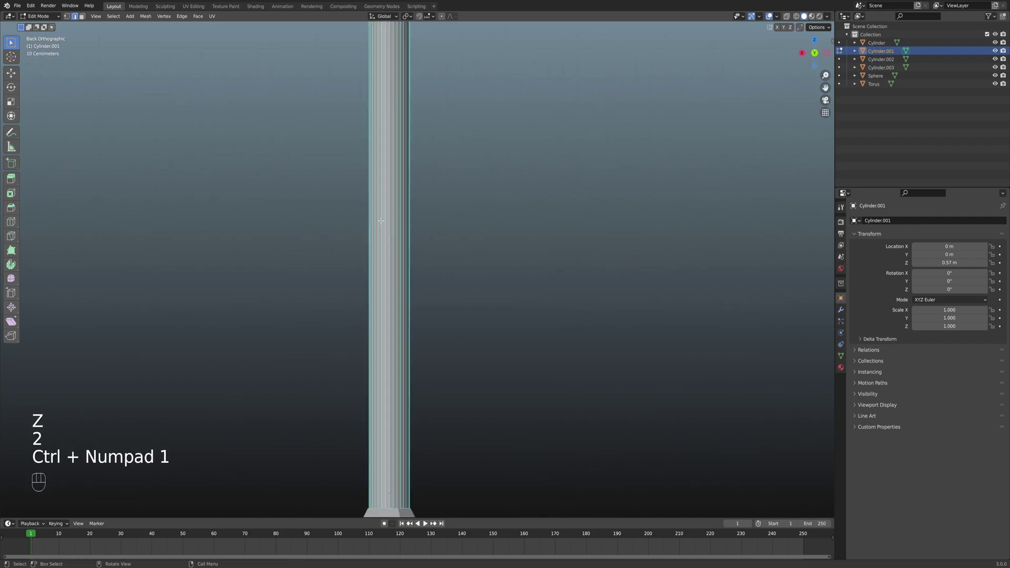
pyautogui.moveTo(402, 237); pyautogui.dragTo(452, 251, button='middle')
pyautogui.hotkey('ctrl', 'e')
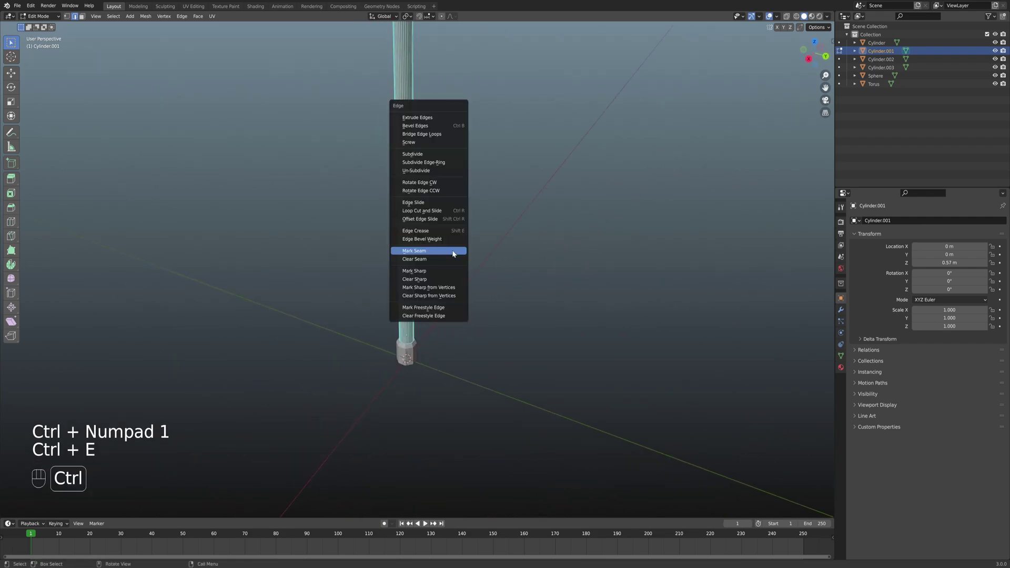
pyautogui.click(453, 252)
pyautogui.scroll(-2, 439, 213)
pyautogui.keyDown('shift'); pyautogui.moveTo(439, 214); pyautogui.dragTo(419, 267, button='middle'); pyautogui.keyUp('shift')
pyautogui.press('Tab')
# Open the ring at the top of the shaft in Edit Mode with wireframe shading
pyautogui.click(422, 196)
pyautogui.scroll(8, 452, 248)
pyautogui.scroll(3, 448, 269)
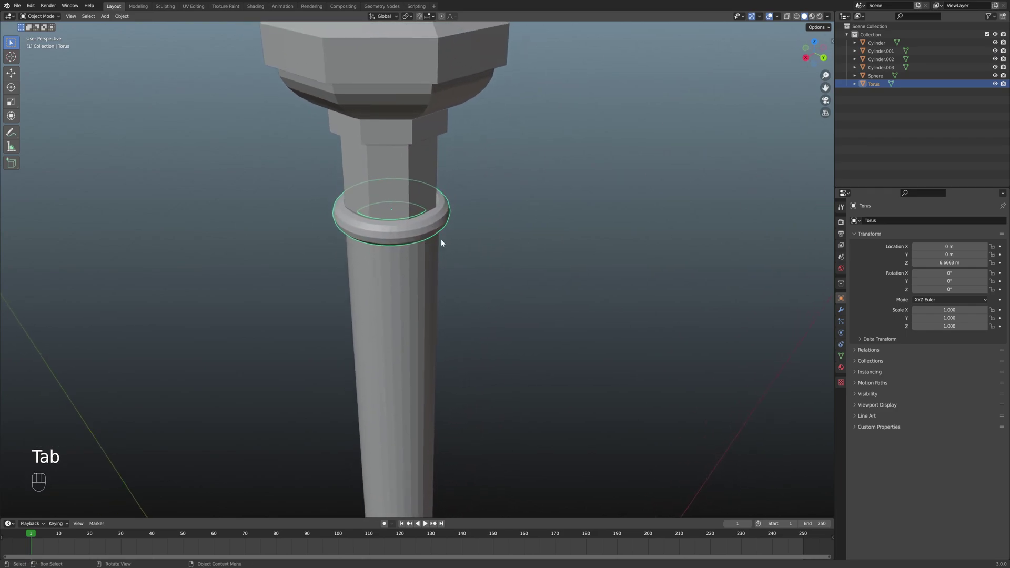
pyautogui.scroll(4, 437, 232)
pyautogui.keyDown('shift'); pyautogui.moveTo(437, 225); pyautogui.dragTo(395, 254, button='middle'); pyautogui.keyUp('shift')
pyautogui.press('Tab')
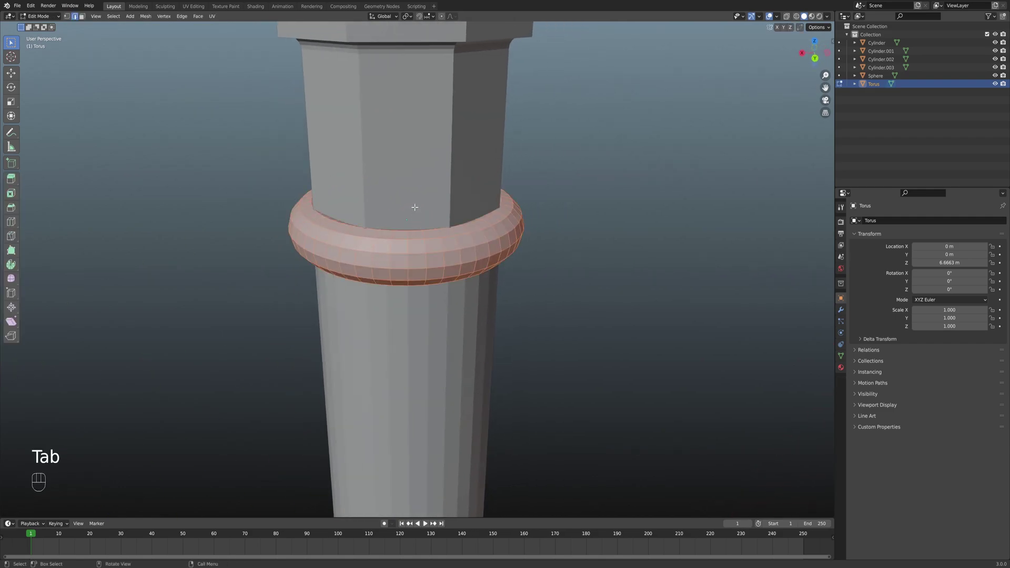
pyautogui.press('z')
pyautogui.click(371, 229)
# Mark the ring's inner edge loop and one cross-section loop as seams, returning to solid shading and Object Mode
pyautogui.moveTo(375, 213)
pyautogui.keyDown('shift'); pyautogui.mouseDown(button='middle')
pyautogui.moveTo(426, 253)
pyautogui.moveTo(389, 262)
pyautogui.moveTo(379, 230)
pyautogui.mouseUp(button='middle'); pyautogui.keyUp('shift')
pyautogui.click(315, 220)
pyautogui.moveTo(316, 219); pyautogui.dragTo(394, 232, button='middle')
pyautogui.scroll(2, 331, 253)
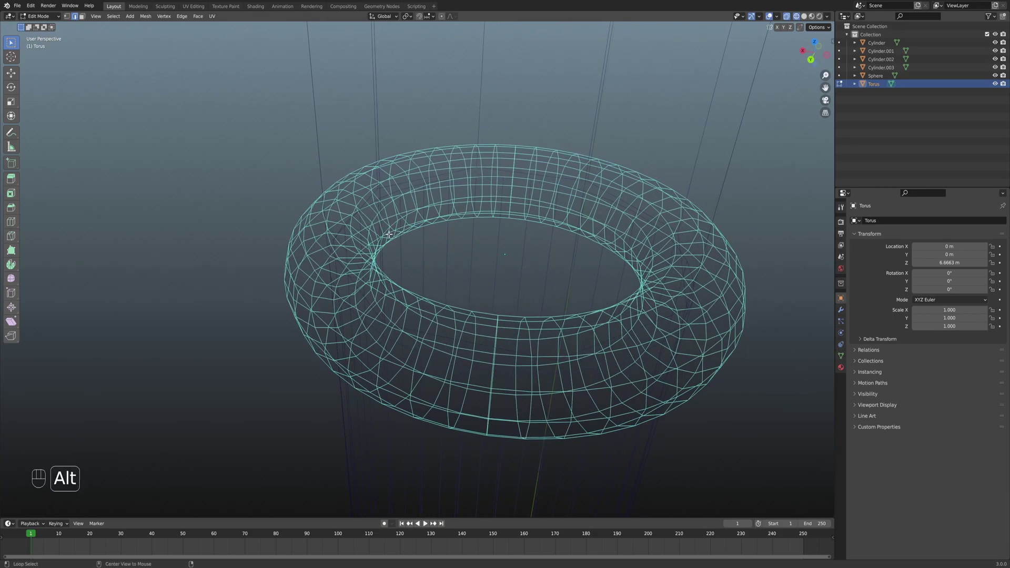
pyautogui.moveTo(400, 240); pyautogui.dragTo(444, 261, button='middle')
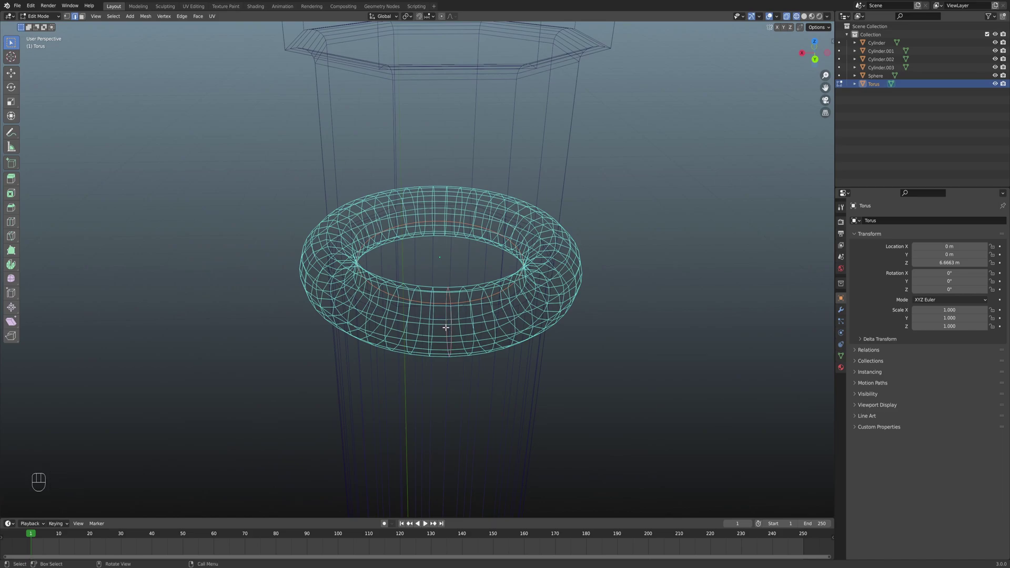
pyautogui.moveTo(430, 327)
pyautogui.mouseDown(button='middle')
pyautogui.moveTo(473, 322)
pyautogui.moveTo(416, 324)
pyautogui.moveTo(450, 325)
pyautogui.moveTo(460, 297)
pyautogui.moveTo(441, 314)
pyautogui.mouseUp(button='middle')
pyautogui.scroll(-3, 451, 324)
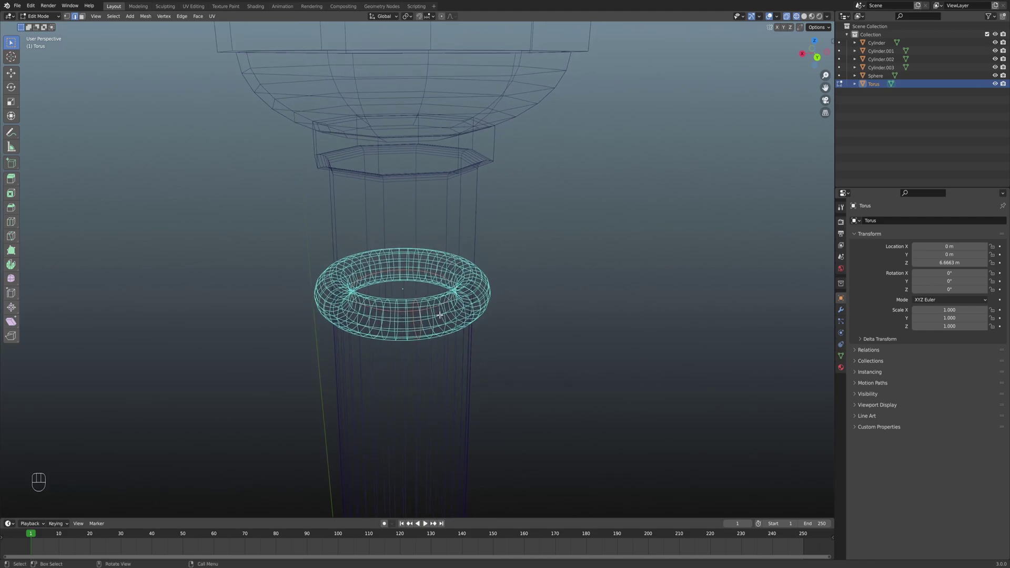
pyautogui.hotkey('ctrl', 'e')
pyautogui.click(439, 319)
pyautogui.moveTo(529, 331); pyautogui.dragTo(451, 323, button='middle')
pyautogui.press('z')
pyautogui.click(506, 332)
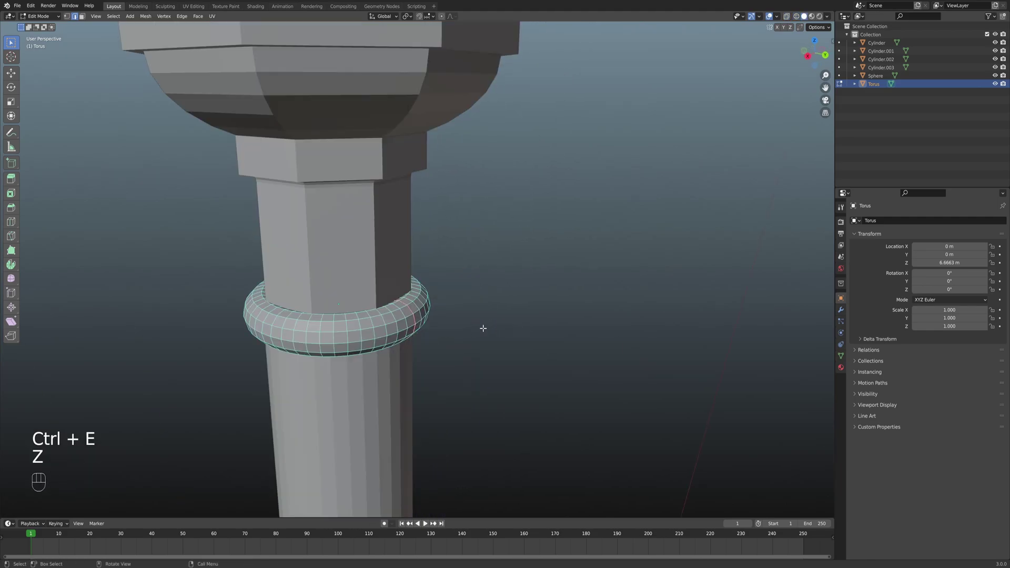
pyautogui.scroll(-2, 474, 325)
pyautogui.press('Tab')
# Hide the cap slab and the bowl above the octagonal capital
pyautogui.click(463, 325)
pyautogui.click(395, 269)
pyautogui.keyDown('shift'); pyautogui.moveTo(395, 269); pyautogui.dragTo(459, 283, button='middle'); pyautogui.keyUp('shift')
pyautogui.scroll(5, 460, 283)
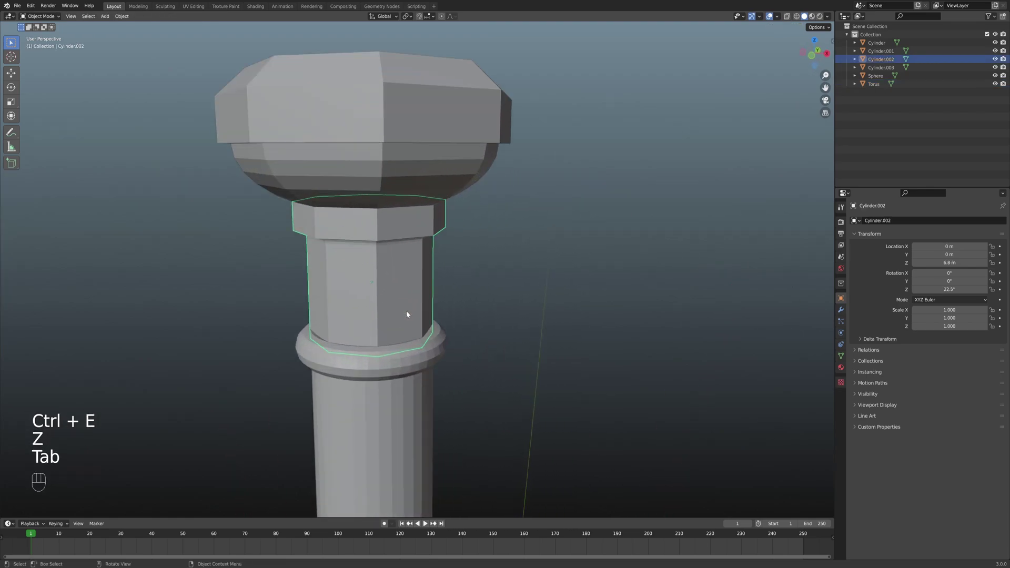
pyautogui.scroll(-4, 421, 360)
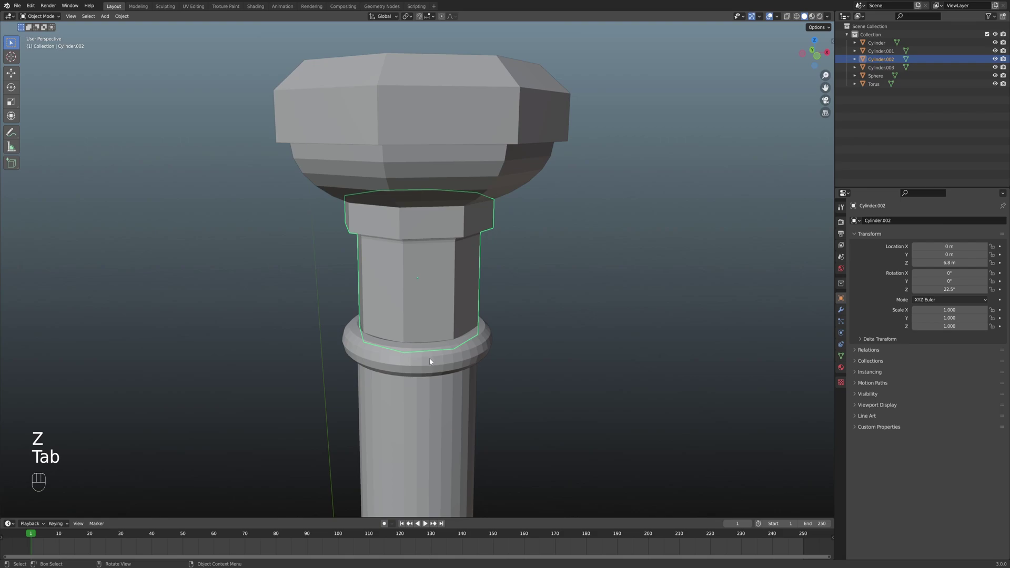
pyautogui.moveTo(429, 358); pyautogui.dragTo(430, 268, button='middle')
pyautogui.press('Tab')
pyautogui.press('Tab')
pyautogui.click(420, 225)
pyautogui.keyDown('shift'); pyautogui.click(422, 186); pyautogui.keyUp('shift')
pyautogui.press('h')
# Delete the top end face of the octagonal capital in Edit Mode
pyautogui.click(434, 253)
pyautogui.press('Tab')
pyautogui.moveTo(434, 254)
pyautogui.mouseDown(button='middle')
pyautogui.moveTo(454, 322)
pyautogui.moveTo(444, 379)
pyautogui.moveTo(433, 309)
pyautogui.moveTo(397, 298)
pyautogui.moveTo(438, 304)
pyautogui.moveTo(440, 317)
pyautogui.moveTo(453, 289)
pyautogui.moveTo(425, 294)
pyautogui.mouseUp(button='middle')
pyautogui.scroll(3, 453, 321)
pyautogui.press('3')
pyautogui.click(454, 322)
pyautogui.press('x')
pyautogui.click(450, 321)
# Delete the capital's bottom end face using wireframe shading and switch back to solid shading
pyautogui.press('z')
pyautogui.click(398, 315)
pyautogui.press('x')
pyautogui.click(438, 319)
pyautogui.press('z')
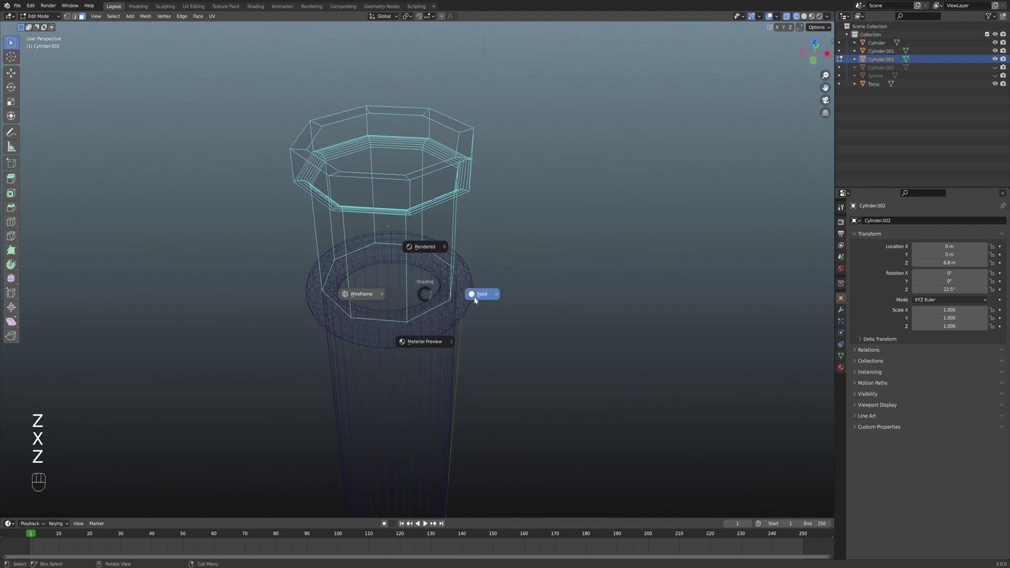
pyautogui.click(491, 298)
# Mark the octagonal capital's upper and lower rim edge loops and one vertical edge line at the back as seams
pyautogui.moveTo(491, 298)
pyautogui.keyDown('shift'); pyautogui.mouseDown(button='middle')
pyautogui.moveTo(442, 292)
pyautogui.moveTo(445, 360)
pyautogui.moveTo(376, 266)
pyautogui.mouseUp(button='middle'); pyautogui.keyUp('shift')
pyautogui.scroll(3, 431, 292)
pyautogui.press('2')
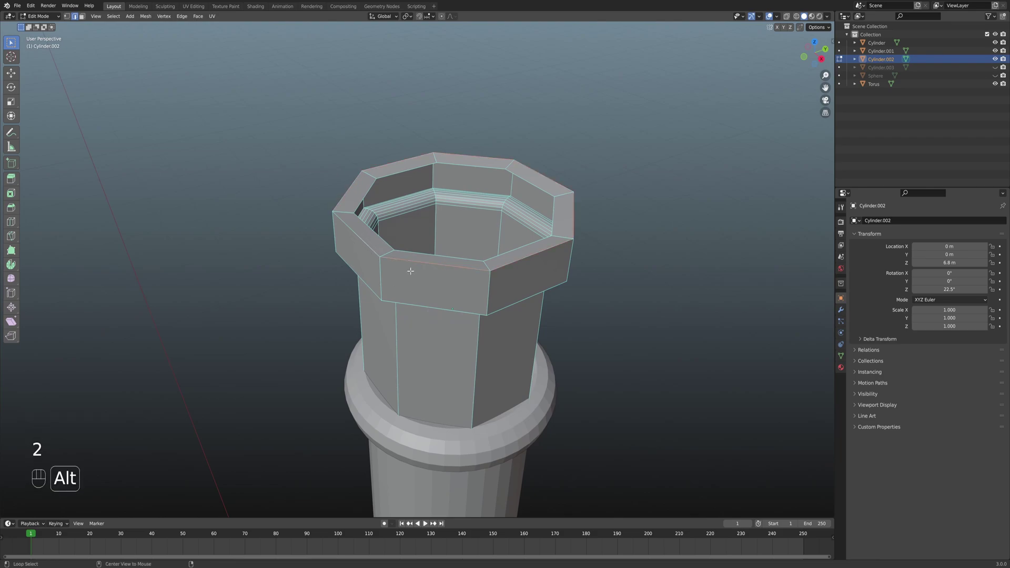
pyautogui.moveTo(447, 283); pyautogui.dragTo(401, 266, button='middle')
pyautogui.keyDown('alt'); pyautogui.keyDown('shift'); pyautogui.click(362, 291); pyautogui.keyUp('shift'); pyautogui.keyUp('alt')
pyautogui.scroll(3, 410, 266)
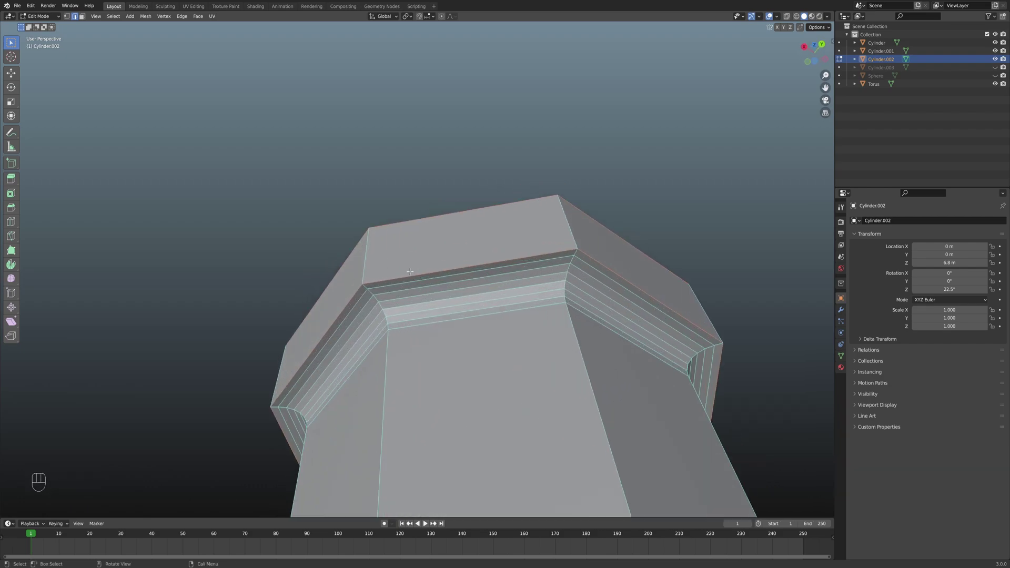
pyautogui.scroll(-8, 520, 241)
pyautogui.keyDown('shift'); pyautogui.moveTo(504, 327); pyautogui.dragTo(470, 344, button='middle'); pyautogui.keyUp('shift')
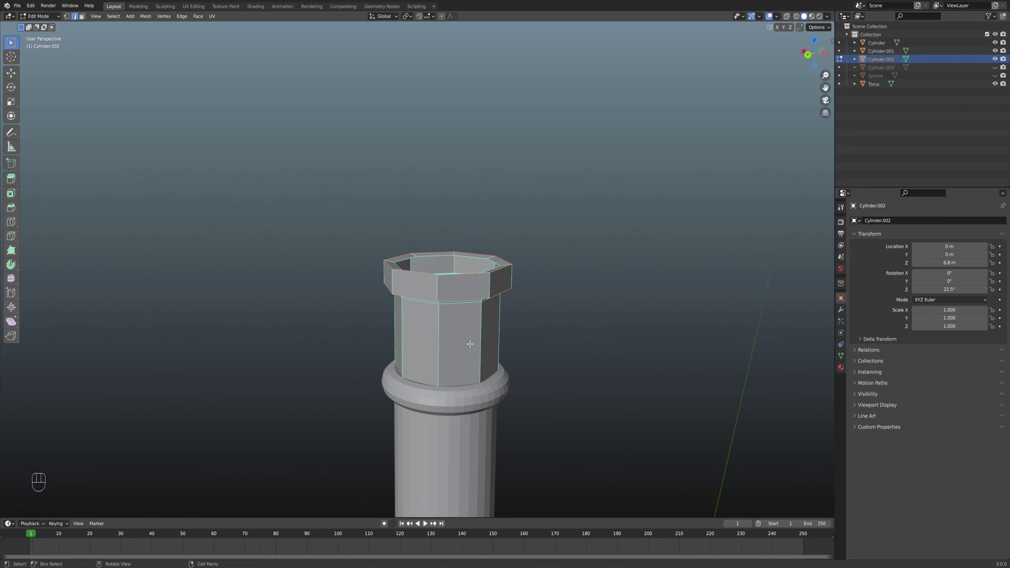
pyautogui.scroll(-4, 466, 346)
pyautogui.press('ctrl')
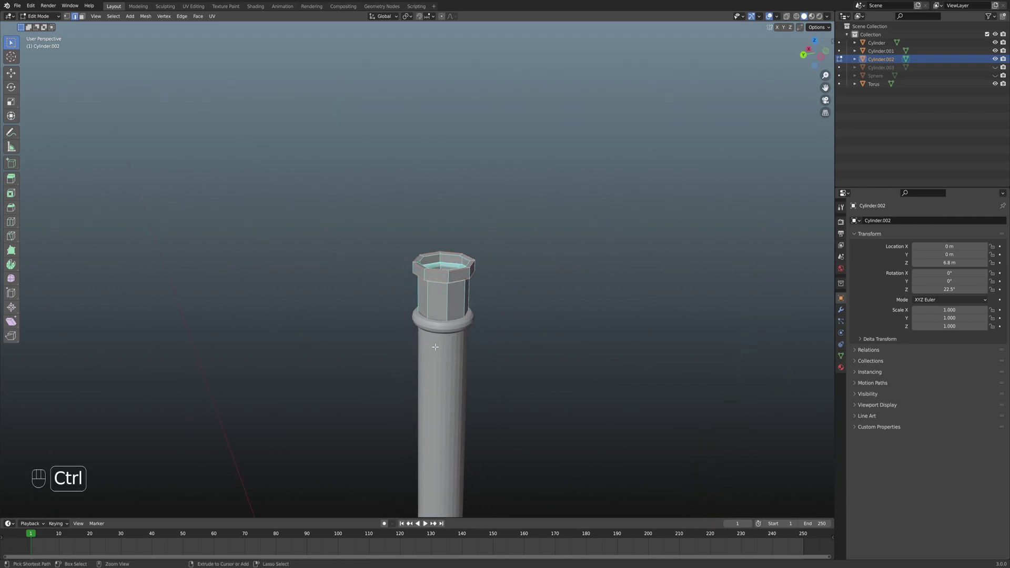
pyautogui.press('ctrl+KP_1')
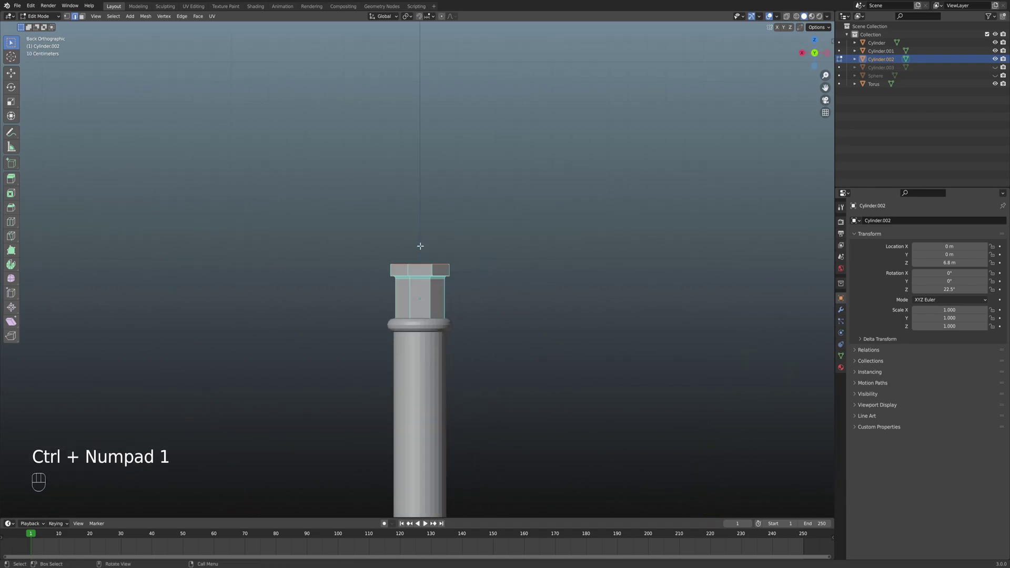
pyautogui.scroll(3, 412, 349)
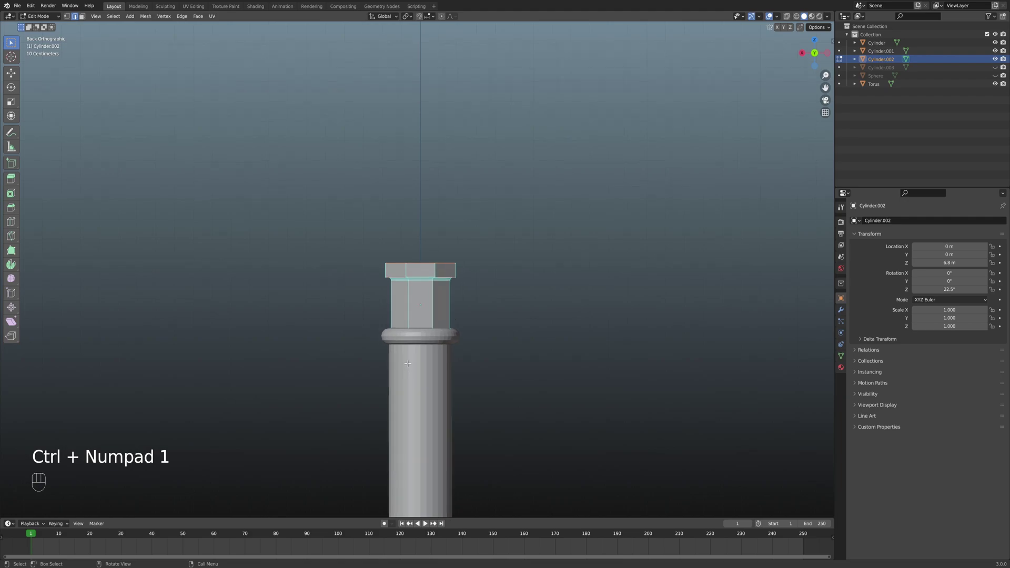
pyautogui.hotkey('shift', 'alt')
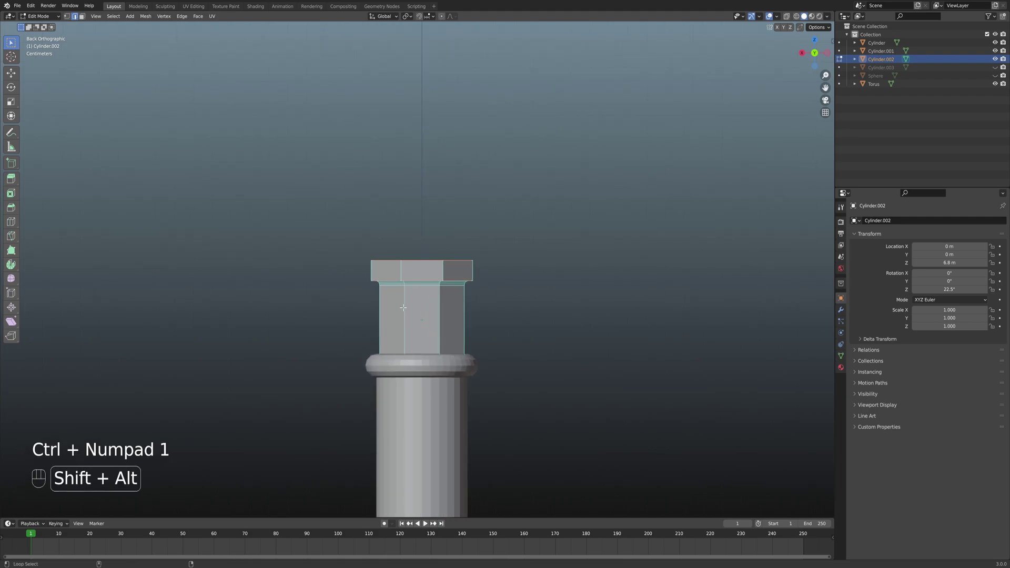
pyautogui.press('ctrl')
pyautogui.hotkey('ctrl', 'e')
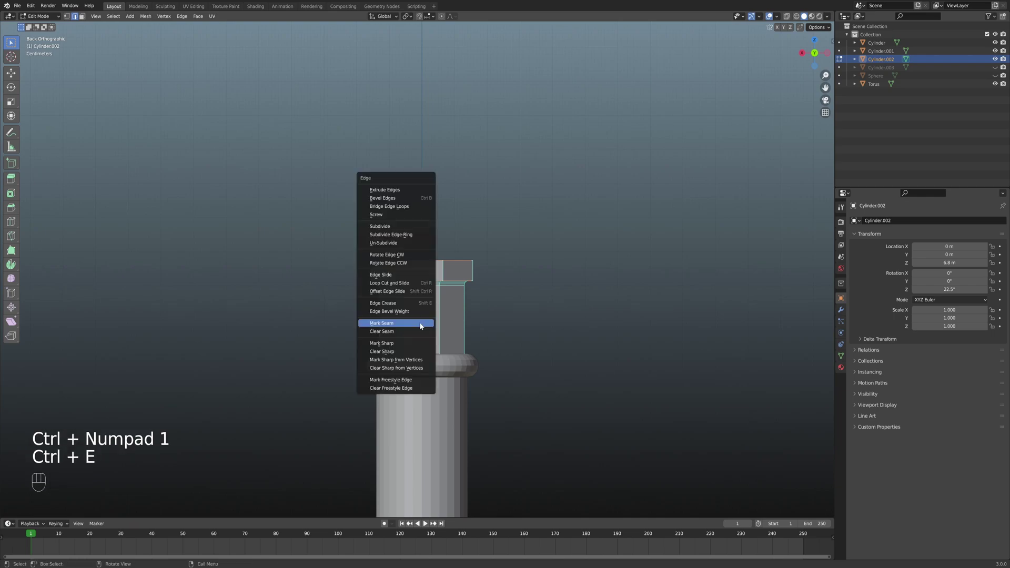
pyautogui.click(421, 326)
# Return to Object Mode and reveal the hidden cap slab and bowl
pyautogui.moveTo(341, 297); pyautogui.dragTo(397, 322, button='middle')
pyautogui.scroll(-3, 330, 309)
pyautogui.moveTo(329, 309); pyautogui.dragTo(384, 311, button='middle')
pyautogui.press('Tab')
pyautogui.hotkey('alt', 'h')
pyautogui.click(361, 315)
pyautogui.scroll(3, 370, 332)
# Mark one vertical edge line of the bowl beneath the cap slab as a seam in Edit Mode
pyautogui.click(419, 258)
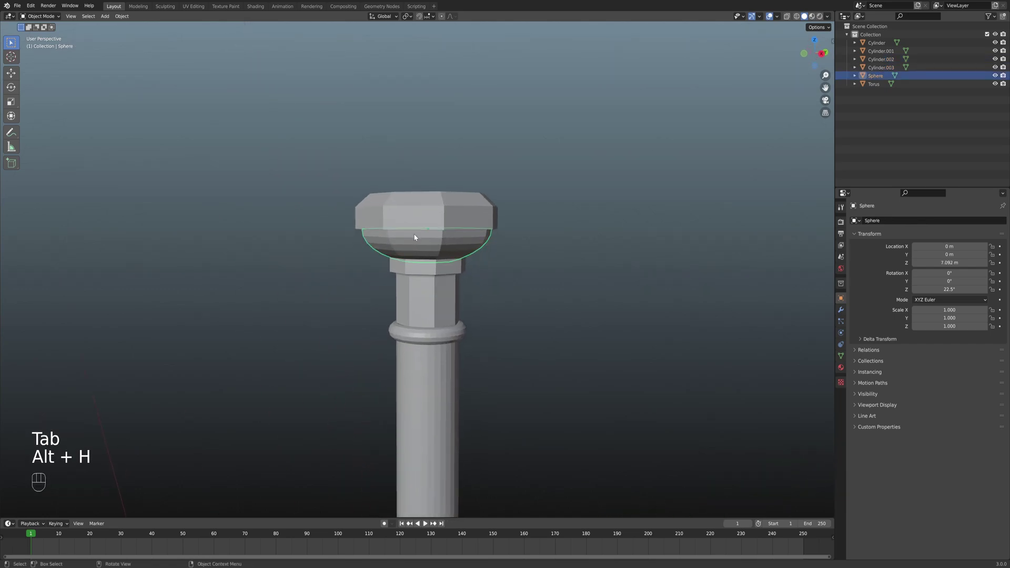
pyautogui.scroll(3, 449, 313)
pyautogui.keyDown('shift'); pyautogui.moveTo(418, 247); pyautogui.dragTo(436, 307, button='middle'); pyautogui.keyUp('shift')
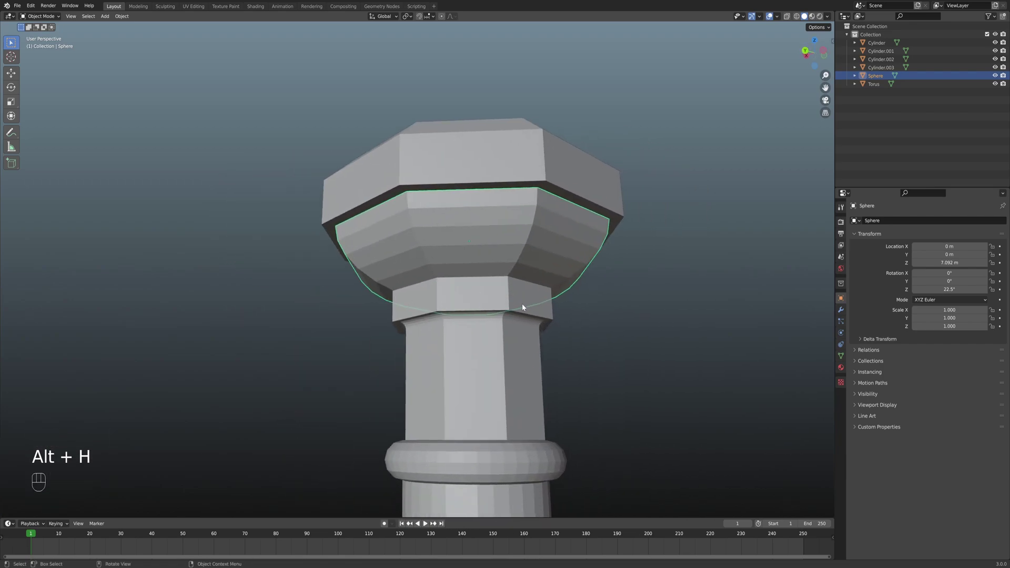
pyautogui.press('Tab')
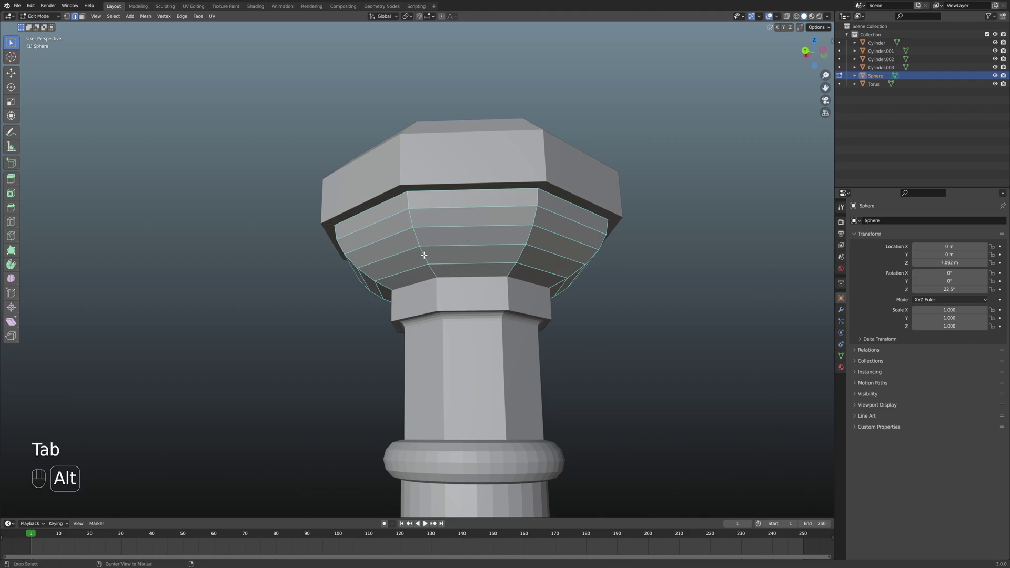
pyautogui.moveTo(452, 295); pyautogui.dragTo(461, 295, button='middle')
pyautogui.hotkey('ctrl', 'e')
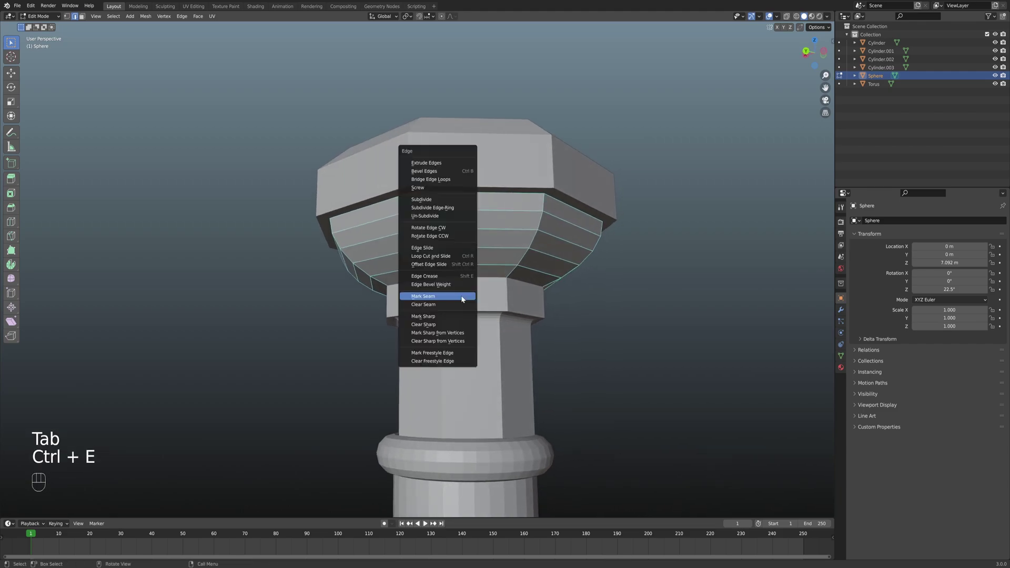
pyautogui.click(462, 300)
# Select the edge loops around the cap slab's top face and bottom face in Edit Mode
pyautogui.press('Tab')
pyautogui.click(400, 210)
pyautogui.keyDown('shift'); pyautogui.moveTo(400, 210); pyautogui.dragTo(447, 246, button='middle'); pyautogui.keyUp('shift')
pyautogui.press('Tab')
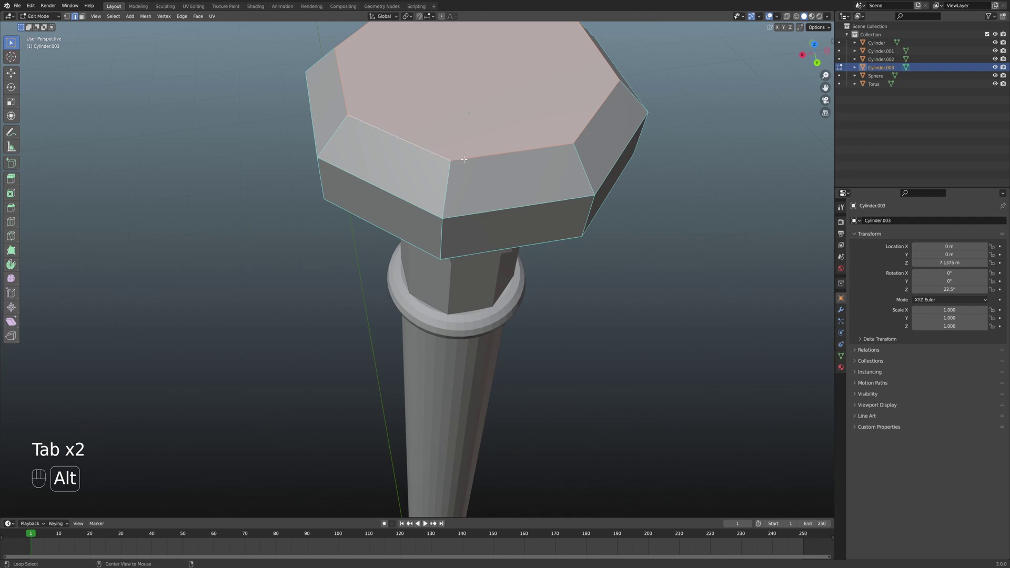
pyautogui.click(636, 254)
pyautogui.moveTo(548, 136); pyautogui.dragTo(410, 141, button='middle')
pyautogui.press('alt')
pyautogui.keyDown('alt'); pyautogui.click(444, 194); pyautogui.keyUp('alt')
pyautogui.moveTo(444, 194); pyautogui.dragTo(464, 208, button='middle')
pyautogui.press('shift')
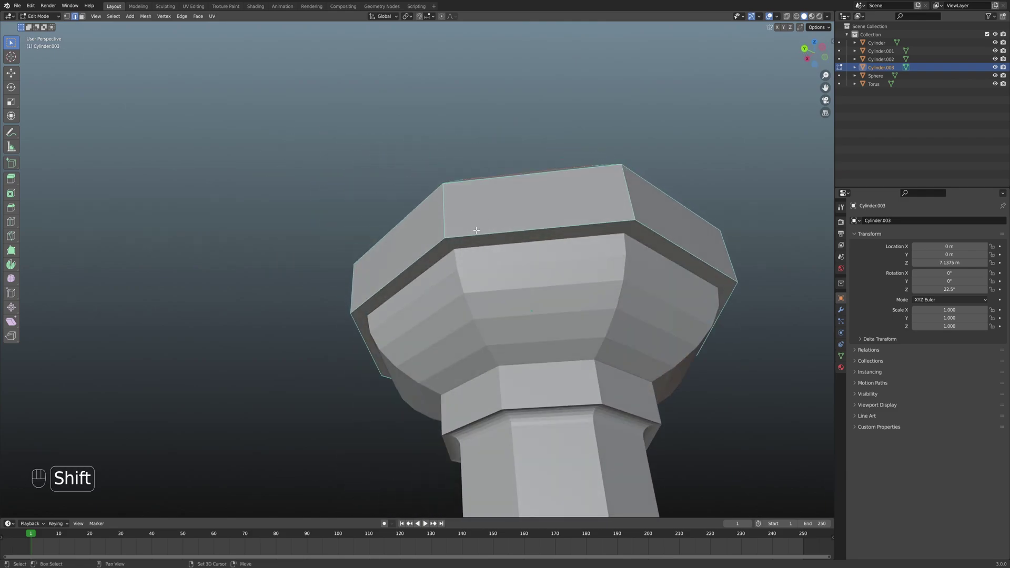
pyautogui.press('alt')
pyautogui.keyDown('alt'); pyautogui.keyDown('shift'); pyautogui.click(474, 237); pyautogui.keyUp('shift'); pyautogui.keyUp('alt')
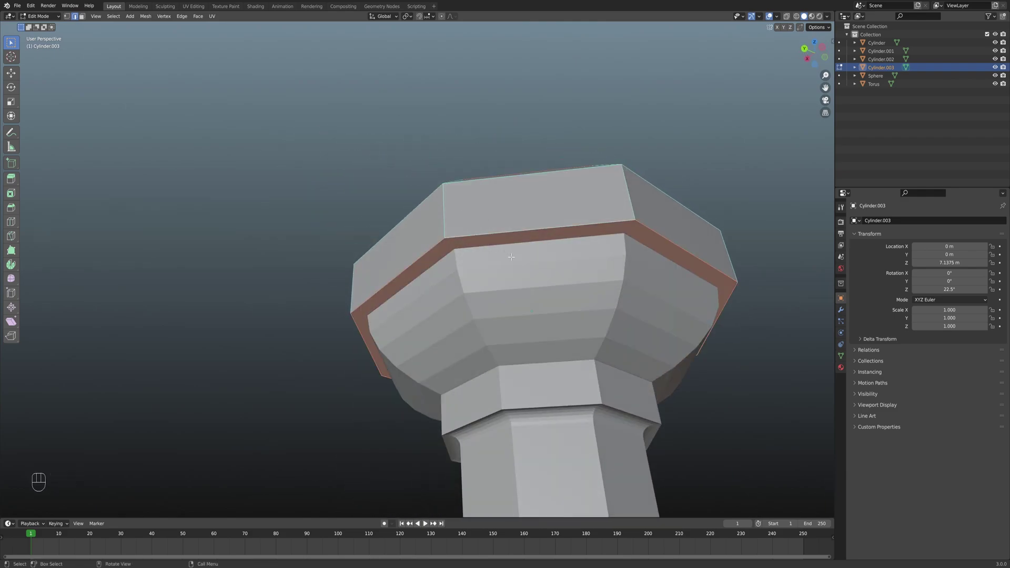
# Add the bevel edge and vertical edge at one back corner of the cap slab to the selection
pyautogui.scroll(-3, 463, 226)
pyautogui.moveTo(464, 226); pyautogui.dragTo(526, 226, button='middle')
pyautogui.press('ctrl+KP_1')
pyautogui.press('shift')
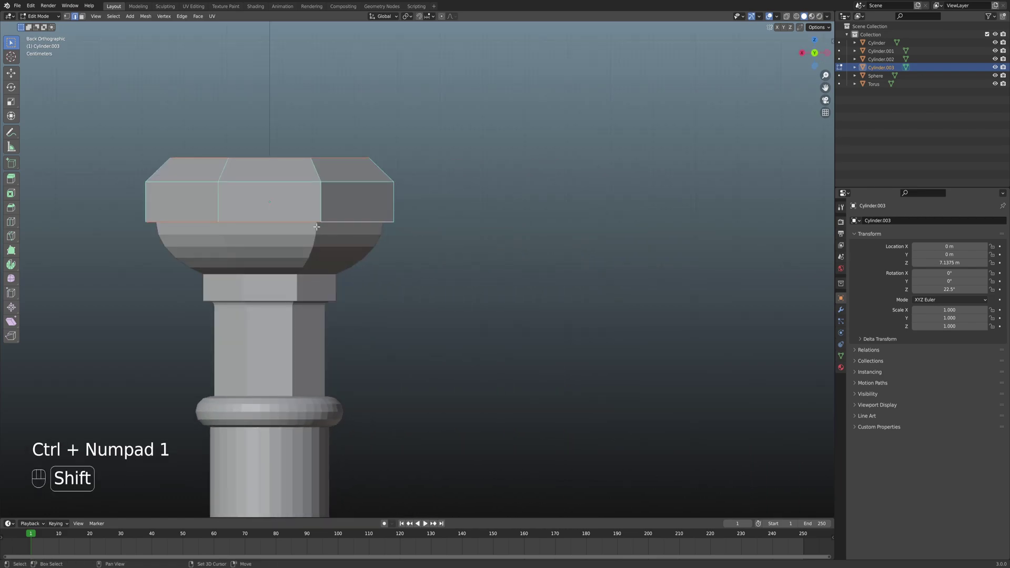
pyautogui.keyDown('shift'); pyautogui.moveTo(315, 227); pyautogui.dragTo(409, 235, button='middle'); pyautogui.keyUp('shift')
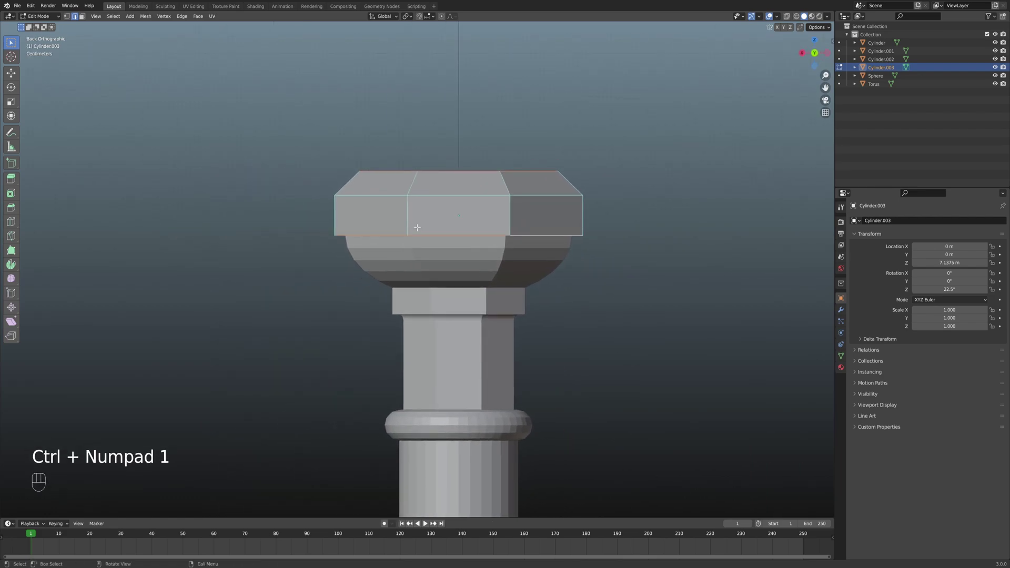
pyautogui.press('shift')
pyautogui.press('alt')
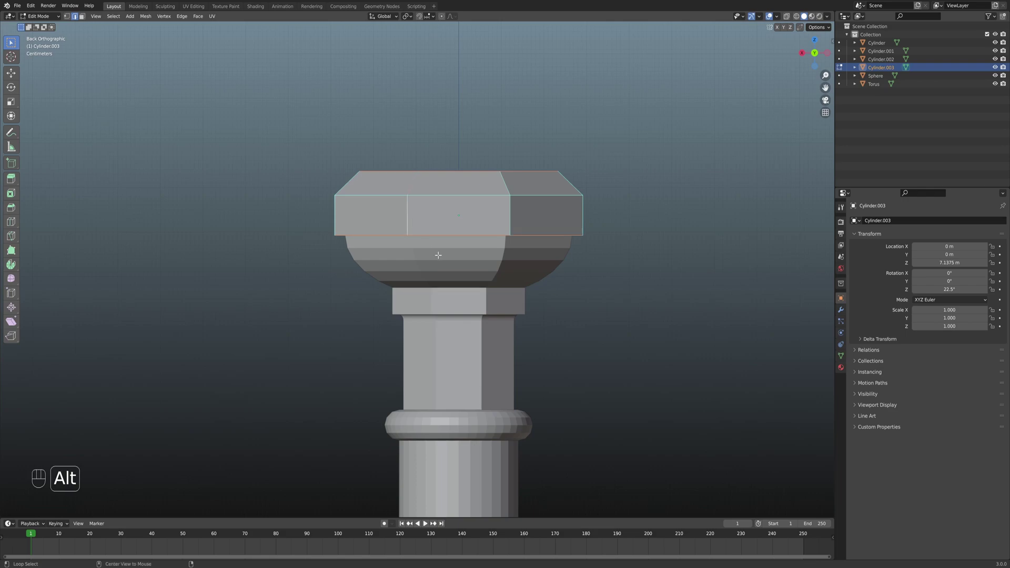
# Try adding the faces below the cap slab's top to the selection and take them out again
pyautogui.moveTo(442, 198); pyautogui.dragTo(346, 193, button='middle')
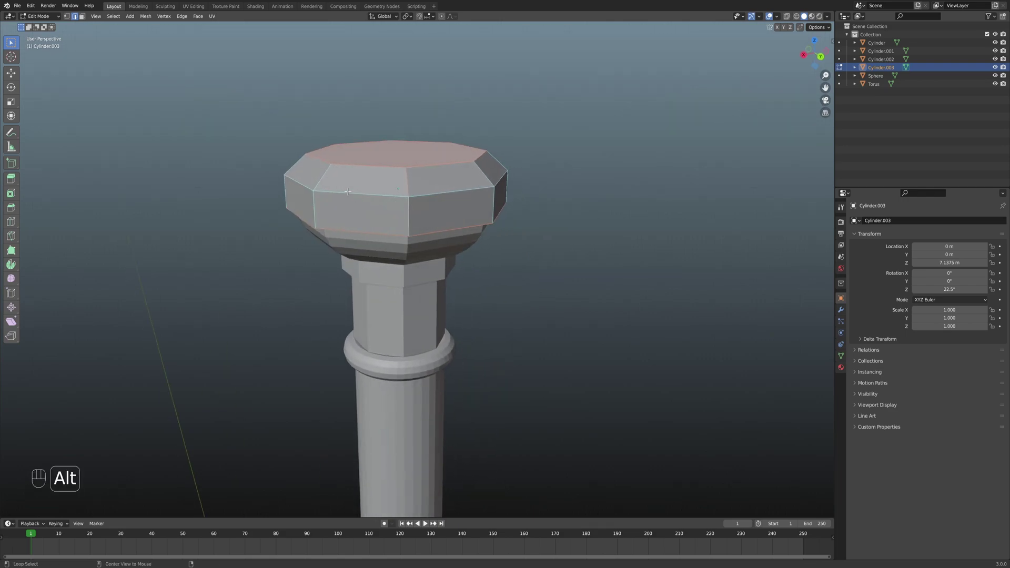
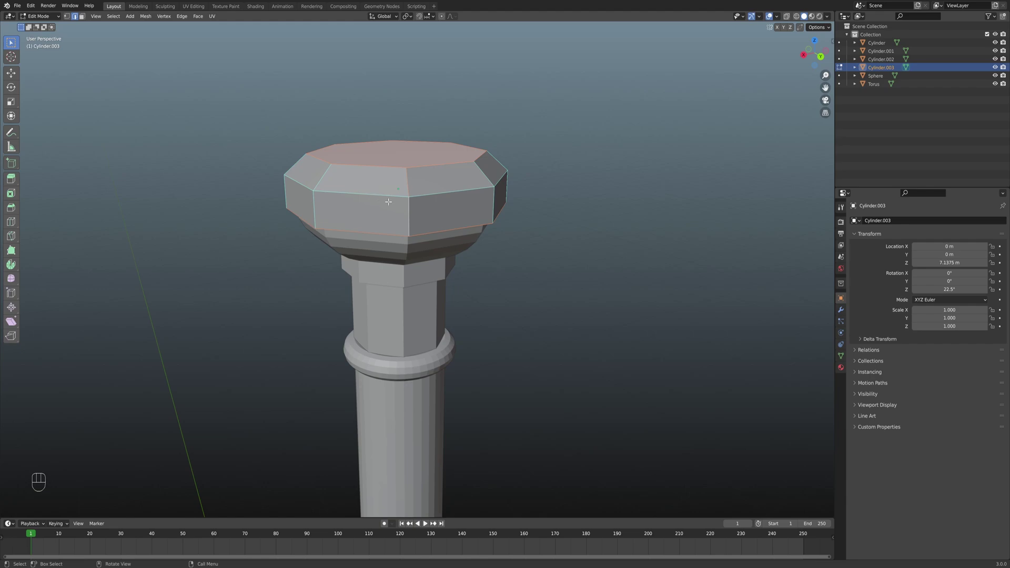
pyautogui.press('shift')
pyautogui.press('alt')
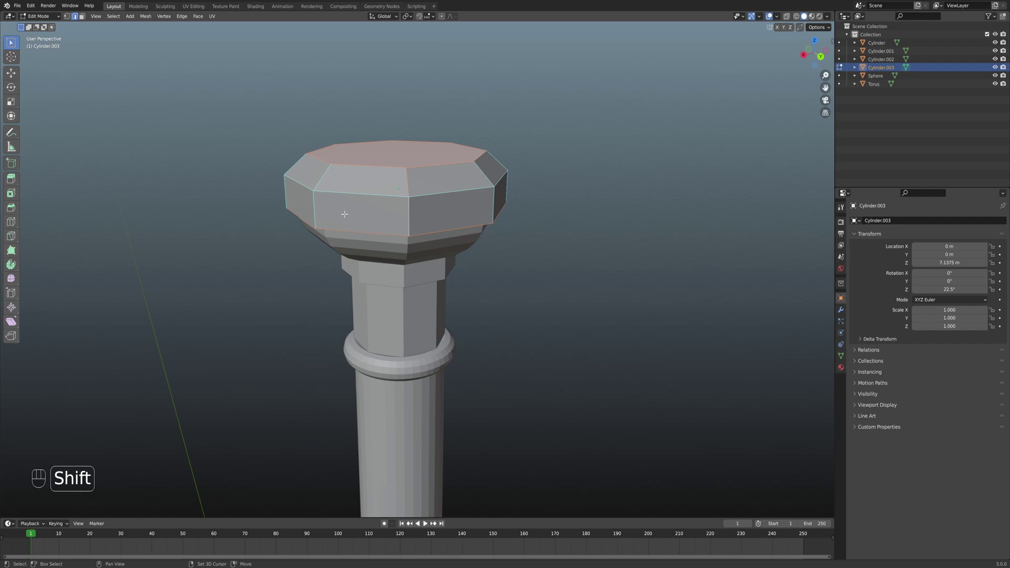
pyautogui.keyDown('shift'); pyautogui.click(349, 198); pyautogui.keyUp('shift')
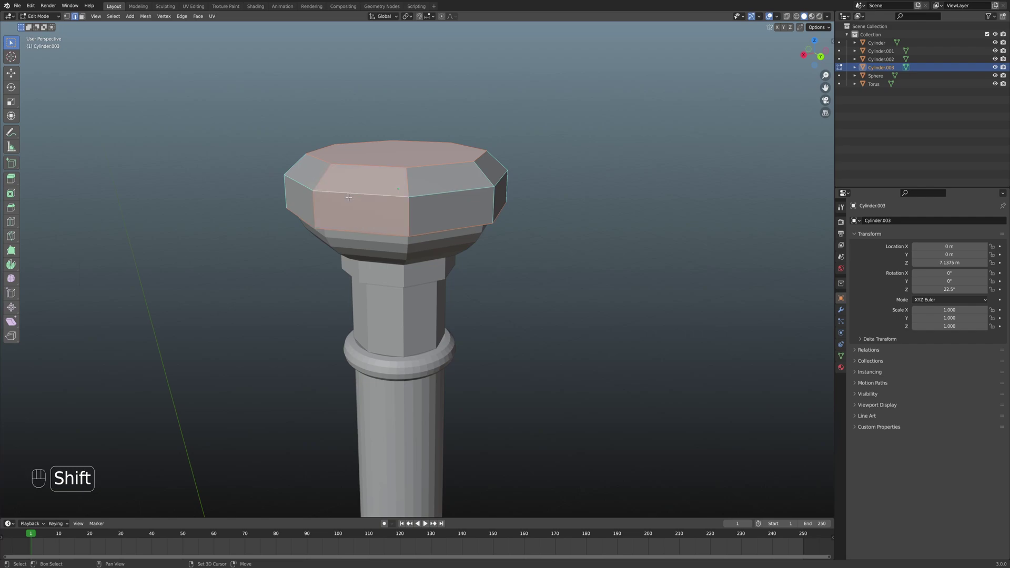
pyautogui.keyDown('shift'); pyautogui.click(344, 196); pyautogui.keyUp('shift')
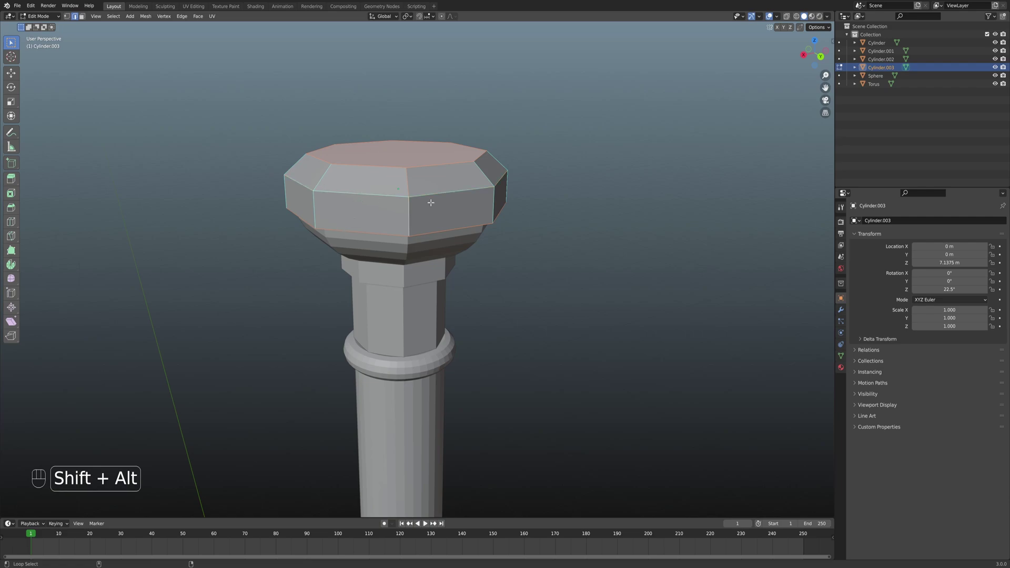
# Mark the cap slab's selected edges as seams and return to Object Mode
pyautogui.moveTo(469, 210); pyautogui.dragTo(408, 207, button='middle')
pyautogui.moveTo(408, 208); pyautogui.dragTo(415, 172, button='middle')
pyautogui.scroll(-5, 426, 214)
pyautogui.moveTo(435, 219); pyautogui.dragTo(343, 246, button='middle')
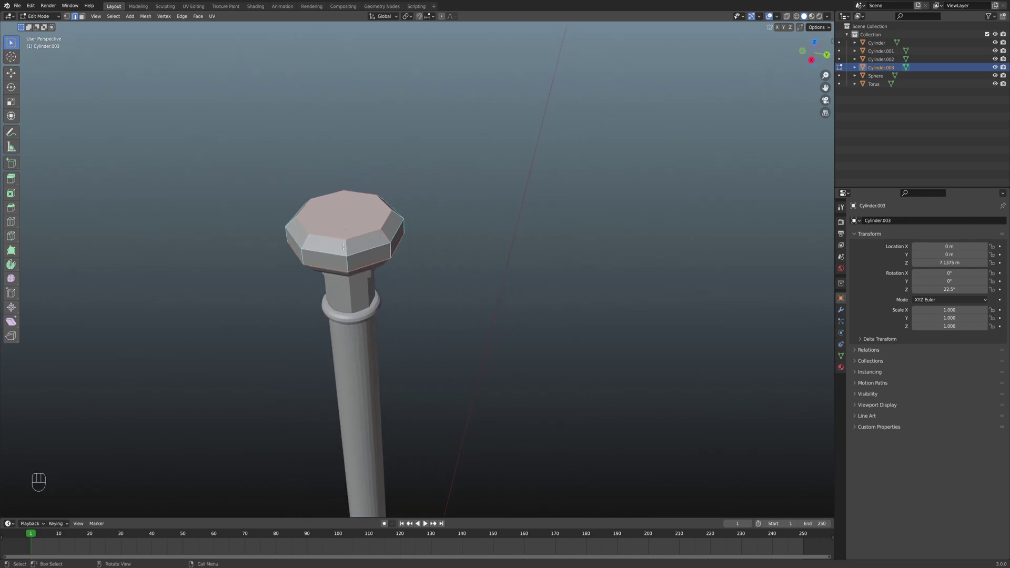
pyautogui.hotkey('ctrl', 'e')
pyautogui.click(463, 271)
pyautogui.press('Tab')
# Load and apply the Plaster17_1K material to the column's octagonal base, with the viewport in Material Preview shading
pyautogui.keyDown('shift'); pyautogui.moveTo(407, 292); pyautogui.dragTo(492, 208, button='middle'); pyautogui.keyUp('shift')
pyautogui.scroll(-4, 468, 292)
pyautogui.keyDown('shift'); pyautogui.moveTo(463, 301); pyautogui.dragTo(469, 251, button='middle'); pyautogui.keyUp('shift')
pyautogui.scroll(2, 458, 300)
pyautogui.click(429, 258)
pyautogui.scroll(1, 469, 251)
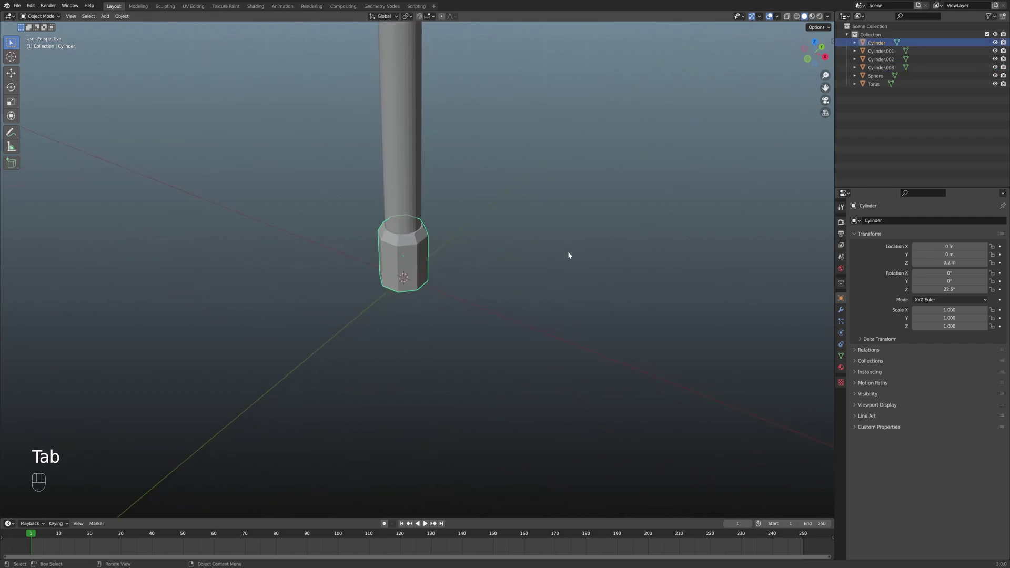
pyautogui.click(841, 367)
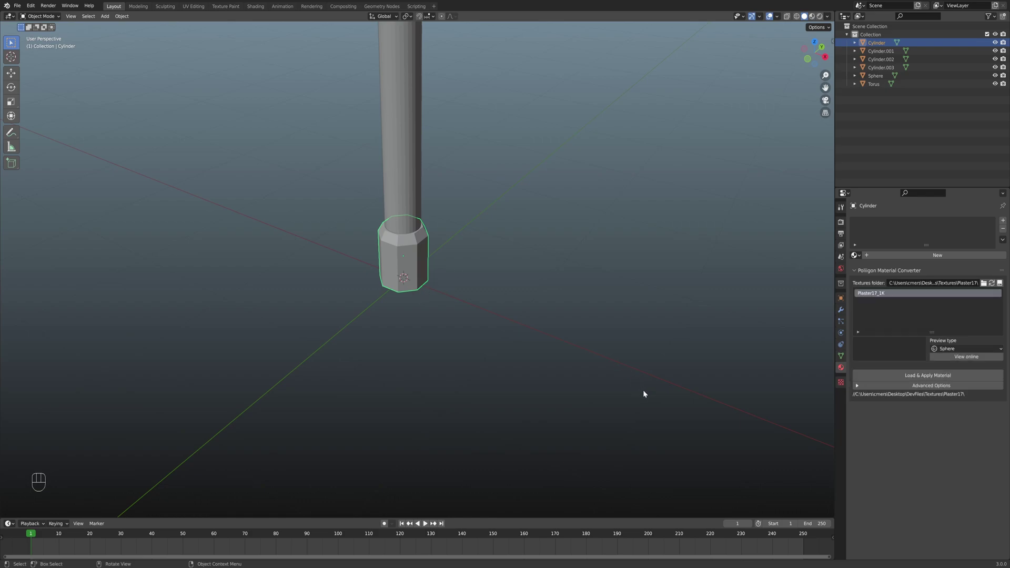
pyautogui.press('z')
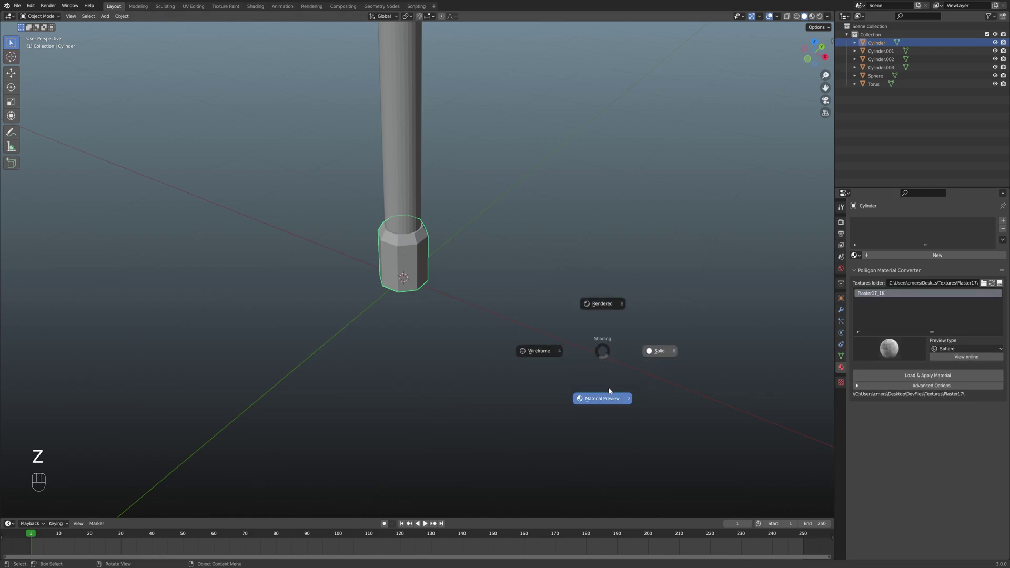
pyautogui.click(609, 390)
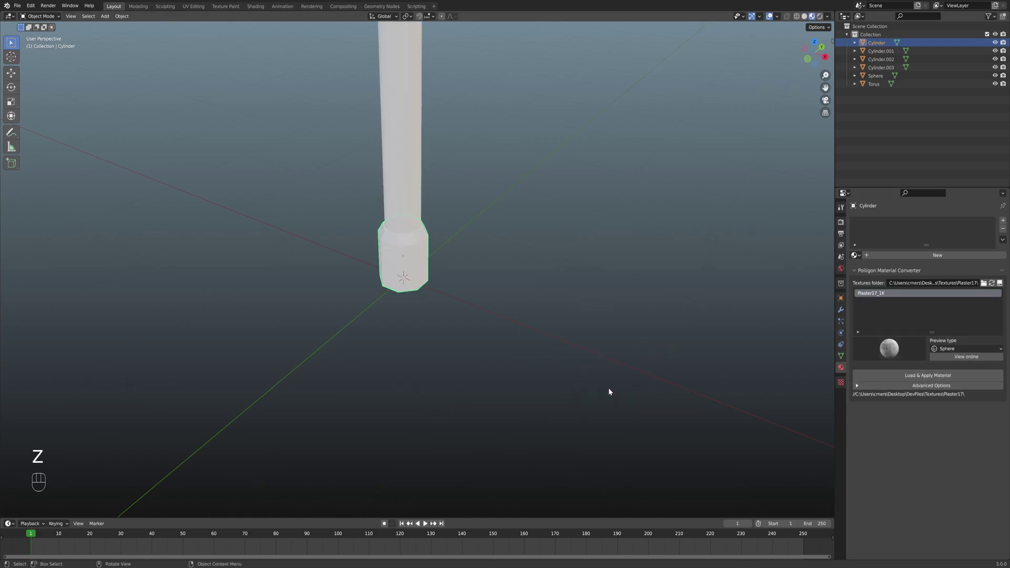
pyautogui.click(905, 375)
# Unwrap all faces of the octagonal base in Edit Mode
pyautogui.scroll(1, 497, 308)
pyautogui.keyDown('shift'); pyautogui.moveTo(488, 320); pyautogui.dragTo(381, 305, button='middle'); pyautogui.keyUp('shift')
pyautogui.press('Tab')
pyautogui.scroll(-2, 500, 324)
pyautogui.keyDown('shift'); pyautogui.moveTo(508, 316); pyautogui.dragTo(412, 308, button='middle'); pyautogui.keyUp('shift')
pyautogui.scroll(1, 407, 326)
pyautogui.scroll(4, 407, 325)
pyautogui.press('a')
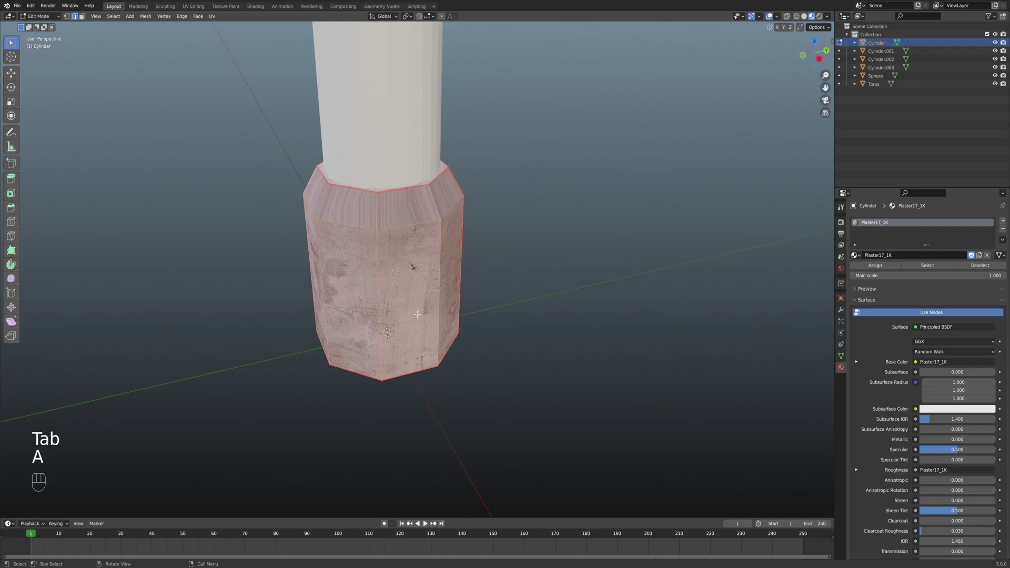
pyautogui.press('u')
pyautogui.click(416, 313)
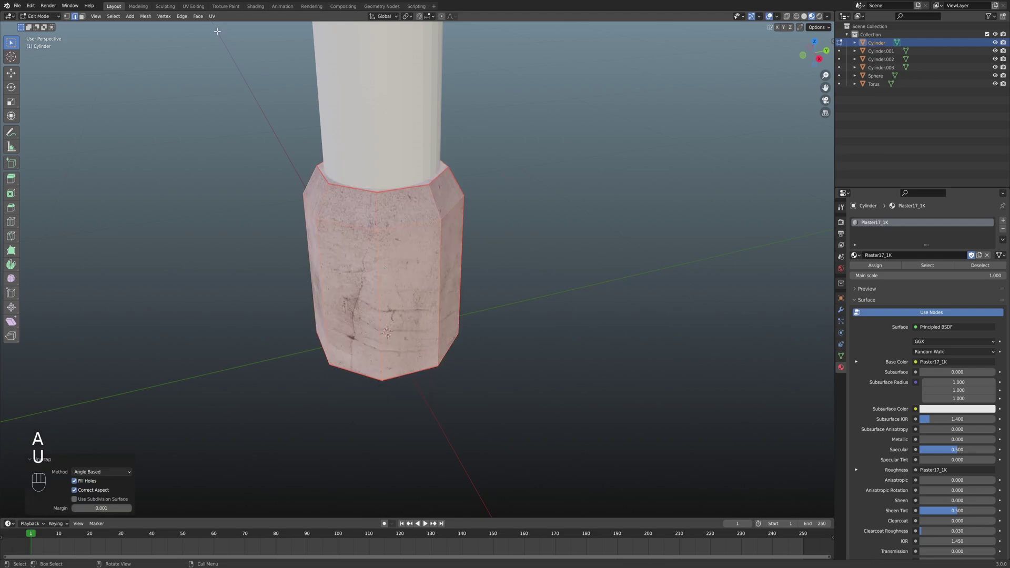
# Switch to the UV Editing workspace and show the base in Material Preview shading
pyautogui.click(194, 6)
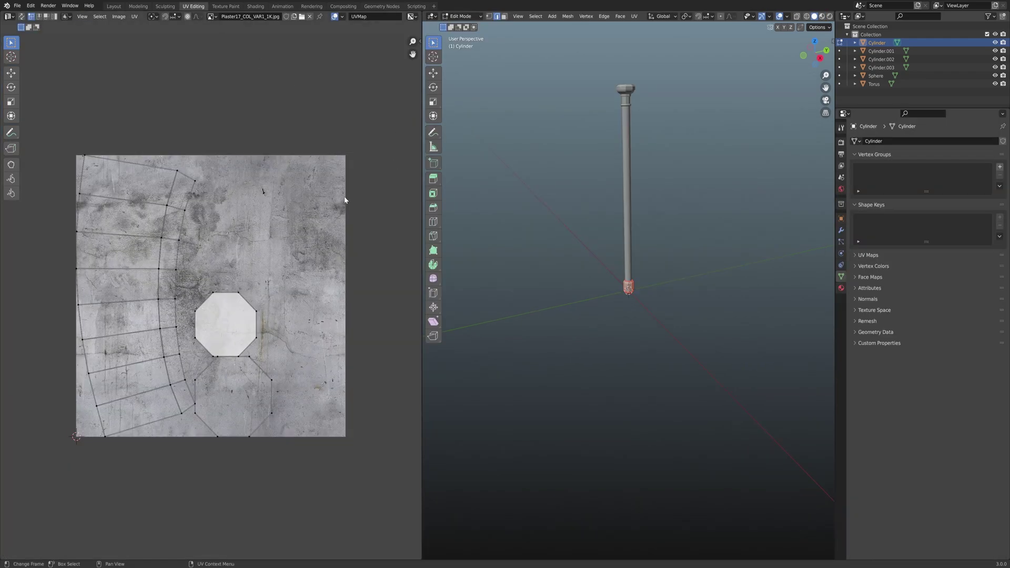
pyautogui.scroll(12, 553, 229)
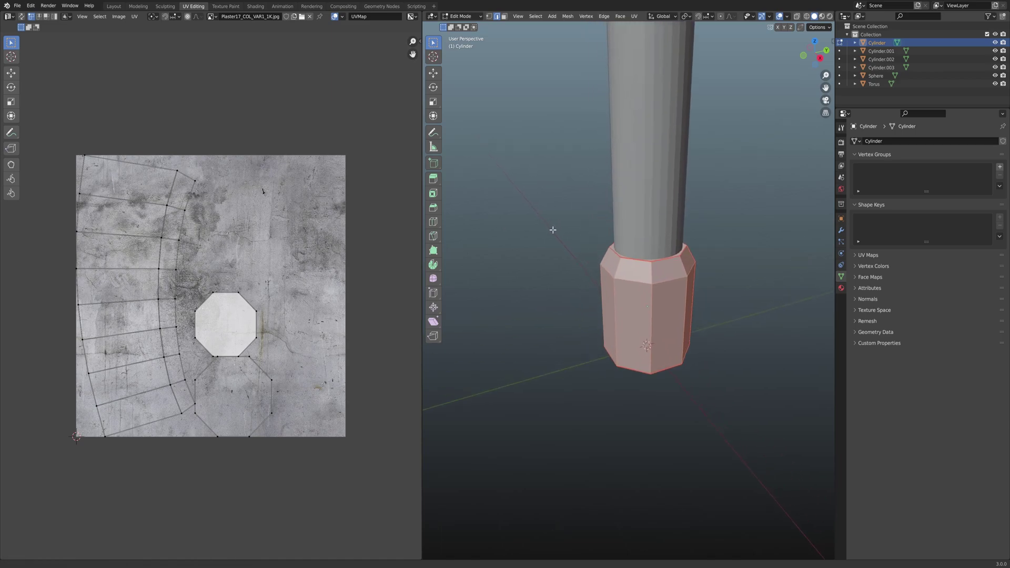
pyautogui.press('z')
pyautogui.click(566, 373)
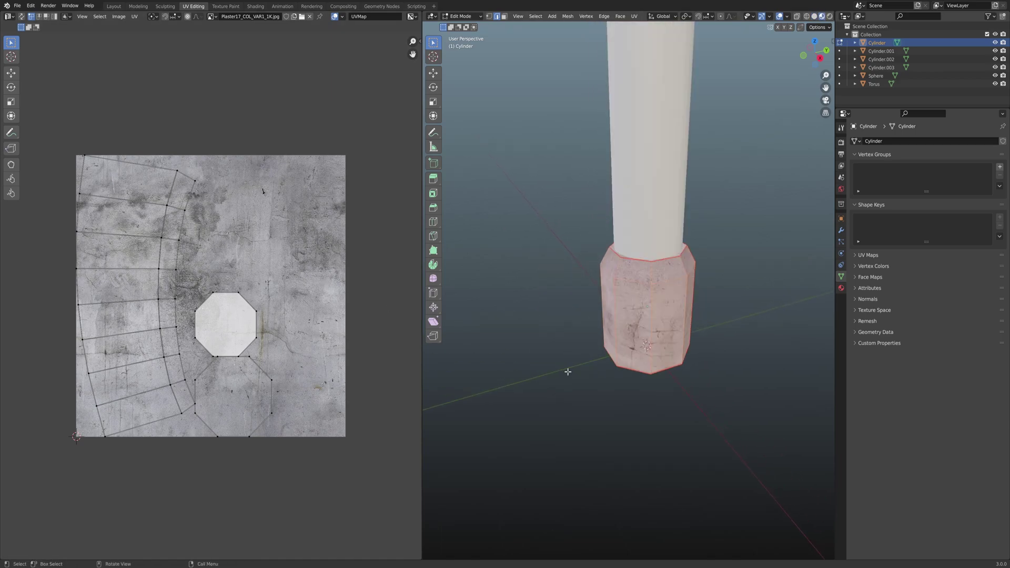
# Examine the plaster texture around the octagonal base with all faces selected, and set UV selection to faces
pyautogui.scroll(5, 566, 373)
pyautogui.moveTo(567, 373); pyautogui.dragTo(628, 313, button='middle')
pyautogui.hotkey('alt', 'a')
pyautogui.scroll(-4, 588, 320)
pyautogui.press('a')
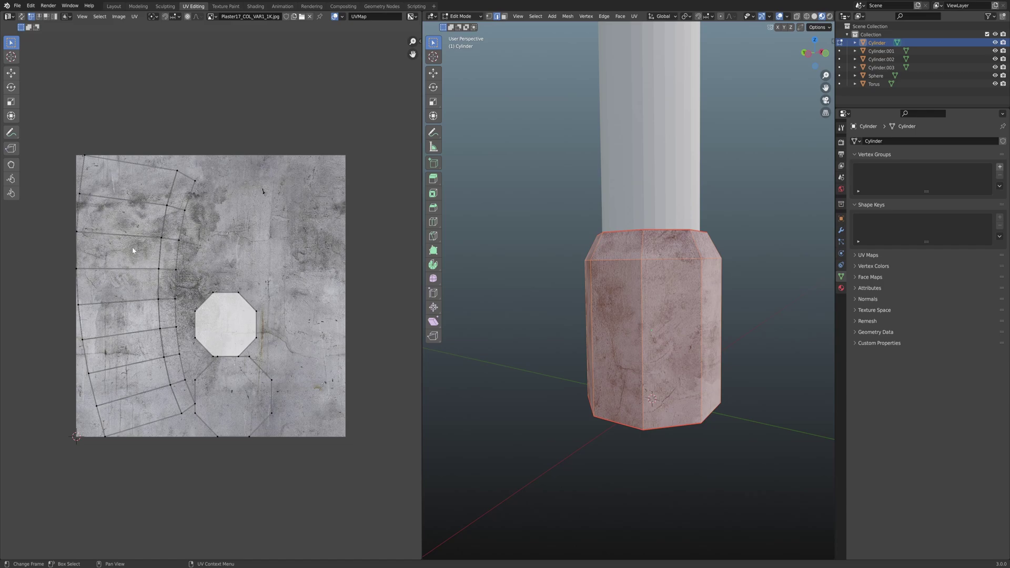
pyautogui.moveTo(564, 304); pyautogui.dragTo(467, 309, button='middle')
pyautogui.press('3')
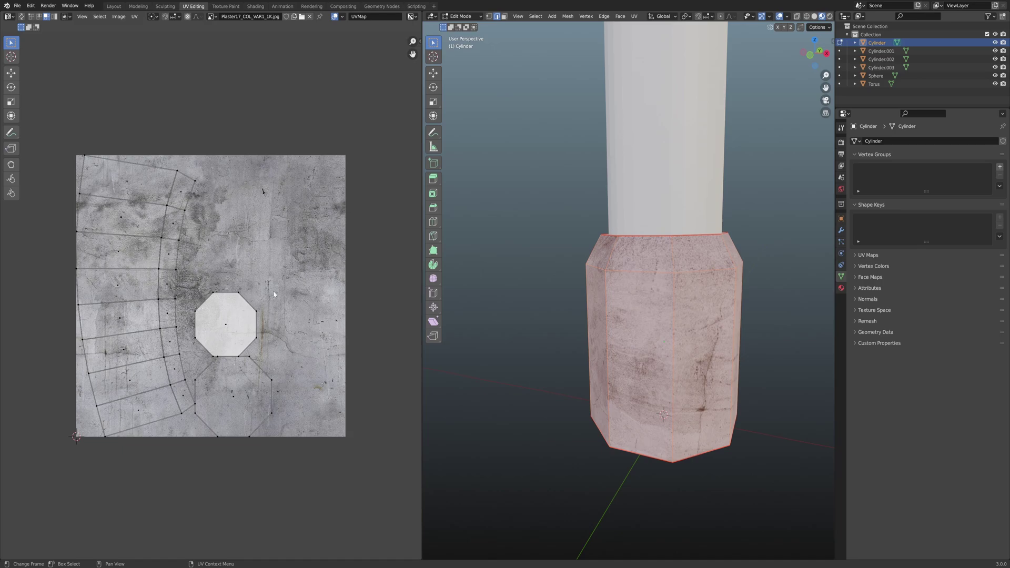
pyautogui.click(124, 304)
pyautogui.click(125, 290)
pyautogui.hotkey('ctrl', 'z')
pyautogui.click(125, 288)
pyautogui.click(123, 326)
pyautogui.click(123, 289)
pyautogui.click(128, 318)
pyautogui.click(135, 295)
pyautogui.click(166, 295)
pyautogui.click(164, 315)
pyautogui.click(161, 290)
pyautogui.click(169, 318)
pyautogui.click(167, 289)
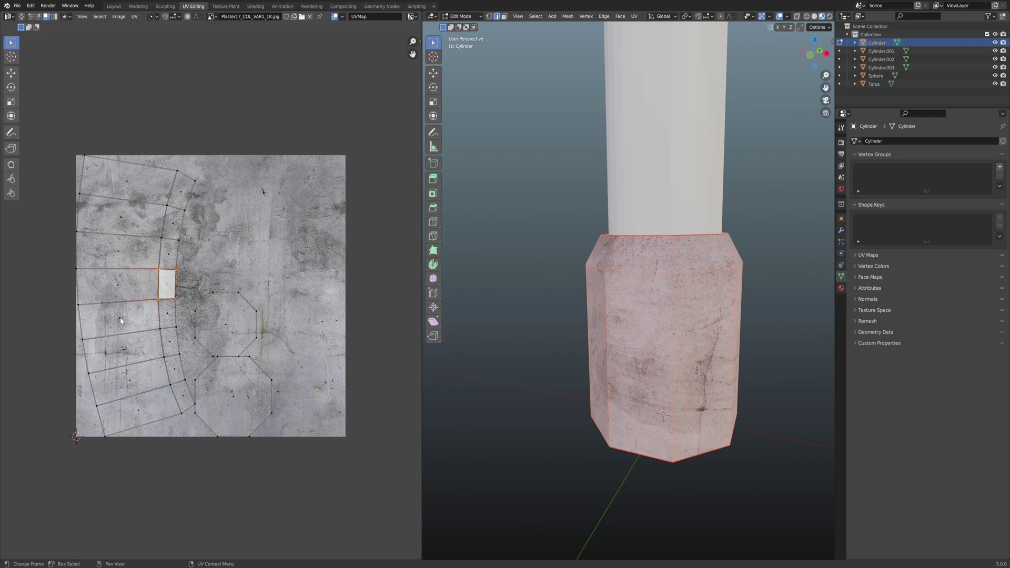
pyautogui.press('l')
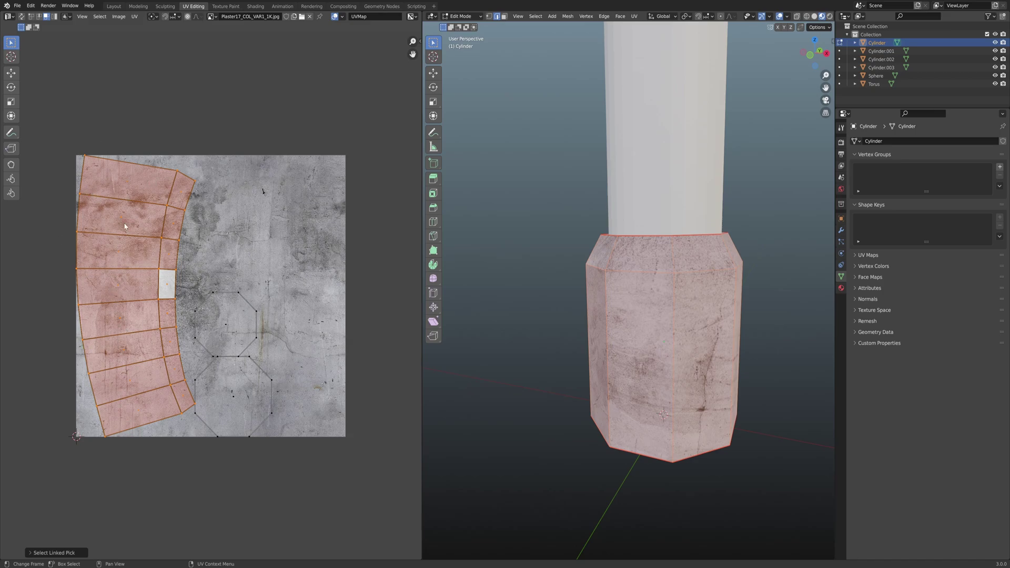
pyautogui.hotkey('ctrl', 'z')
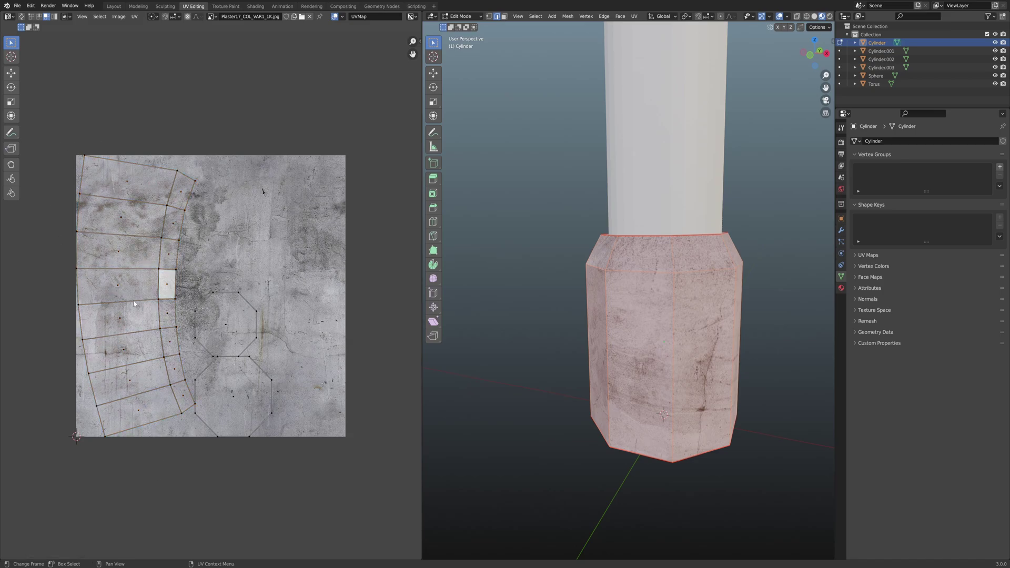
# Straighten both vertical sides of one long quad in the base's side UV island by scaling each edge to 0 along X
pyautogui.press('1')
pyautogui.keyDown('shift'); pyautogui.click(152, 302); pyautogui.keyUp('shift')
pyautogui.keyDown('shift'); pyautogui.click(161, 330); pyautogui.keyUp('shift')
pyautogui.write('sx')
pyautogui.write('0')
pyautogui.press('Return')
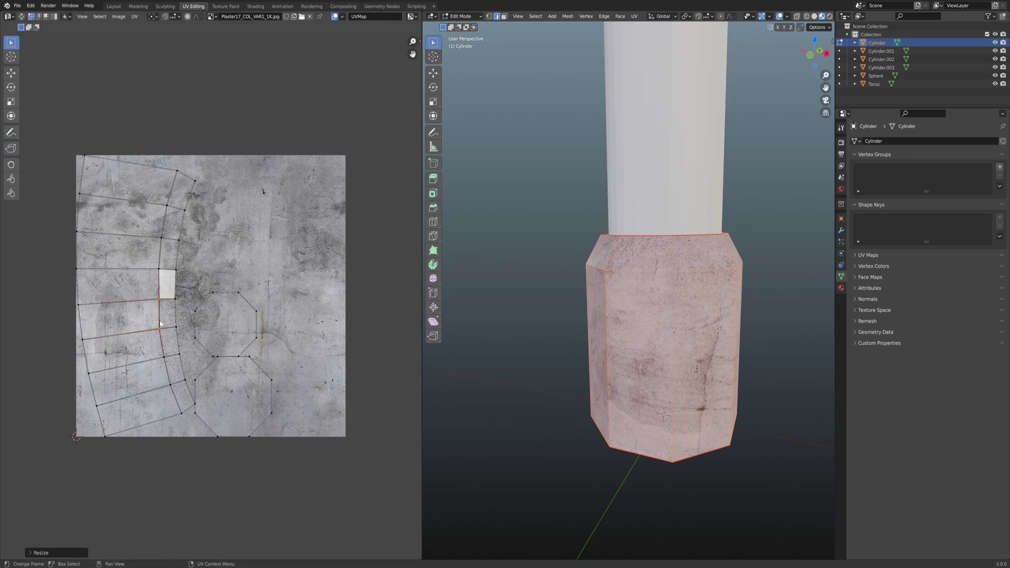
pyautogui.click(77, 320)
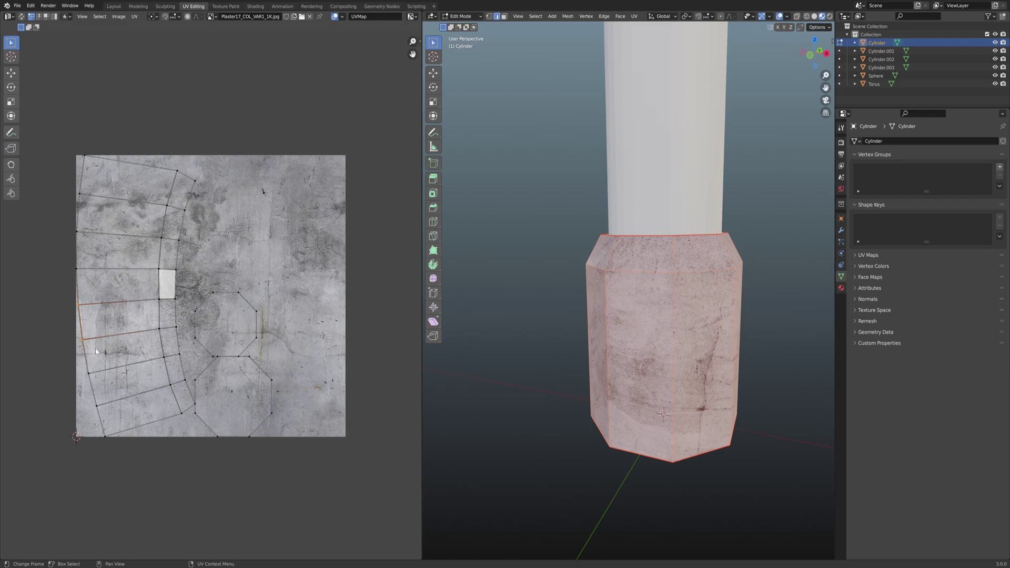
pyautogui.press('s')
pyautogui.press('x')
pyautogui.press('0')
pyautogui.press('Return')
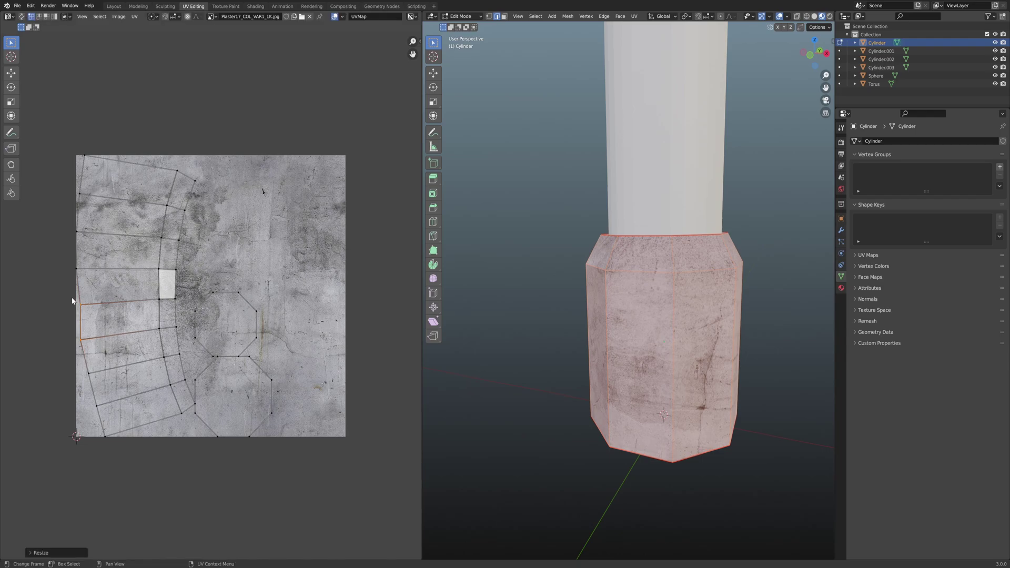
# Level the same quad's upper and lower UV edges by scaling each one to 0 along Y
pyautogui.keyDown('shift'); pyautogui.click(163, 311); pyautogui.keyUp('shift')
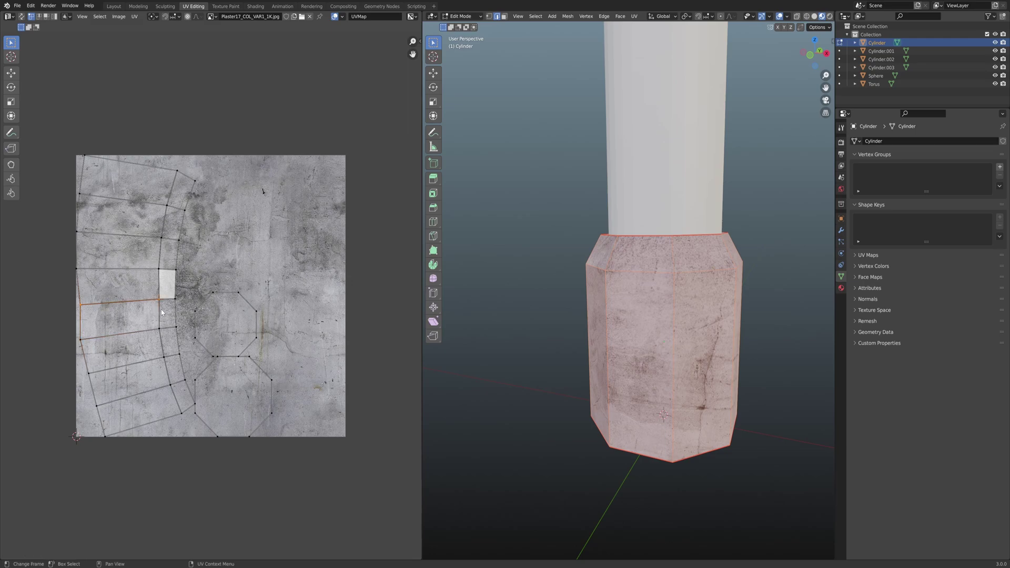
pyautogui.press('s')
pyautogui.press('y')
pyautogui.press('0')
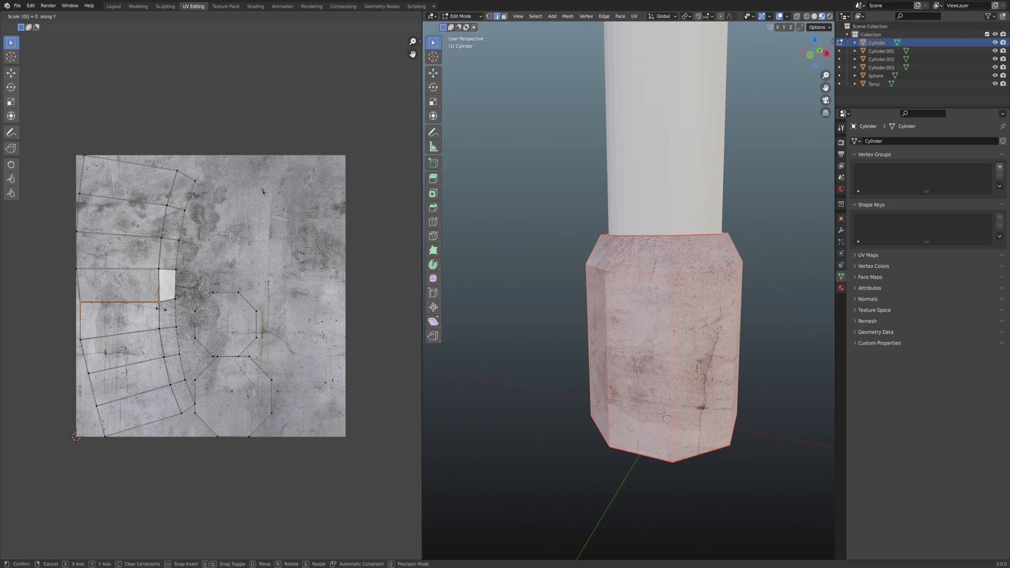
pyautogui.press('Return')
pyautogui.moveTo(75, 329); pyautogui.dragTo(173, 346)
pyautogui.press('s')
pyautogui.press('y')
pyautogui.press('0')
pyautogui.press('Return')
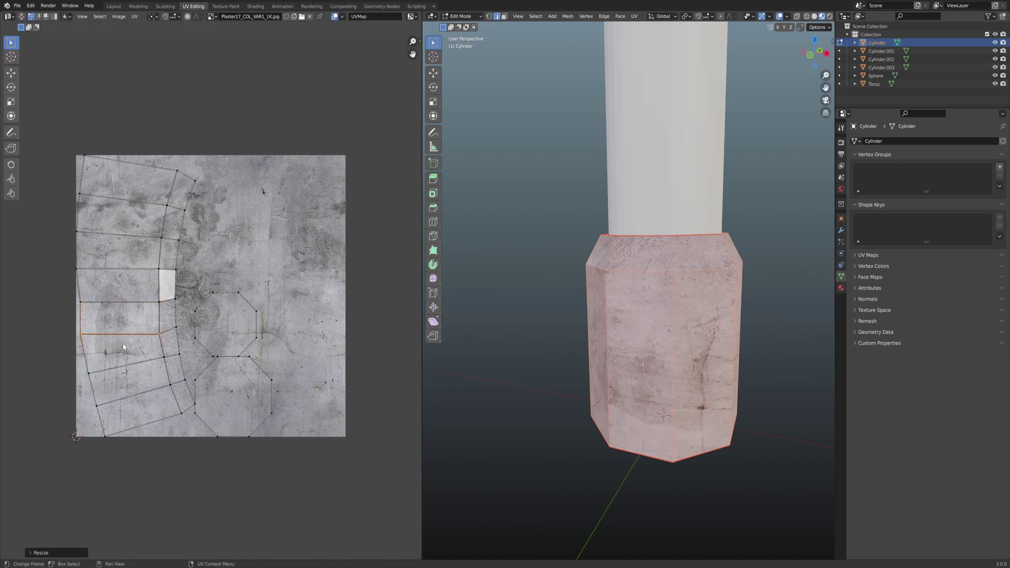
# Make the squared quad active, select its linked UV island and straighten it with Follow Active Quads
pyautogui.press('3')
pyautogui.click(119, 319)
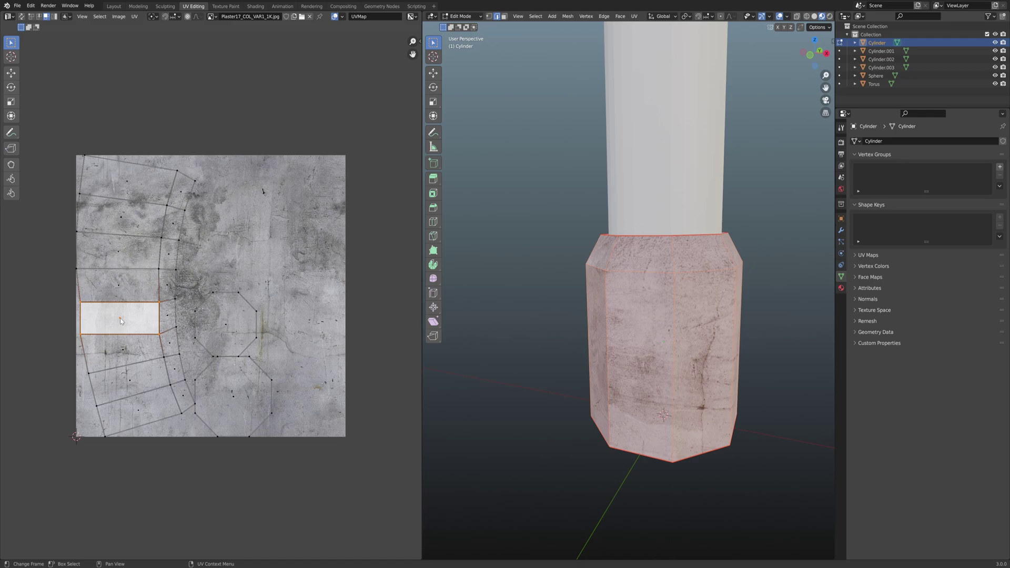
pyautogui.press('l')
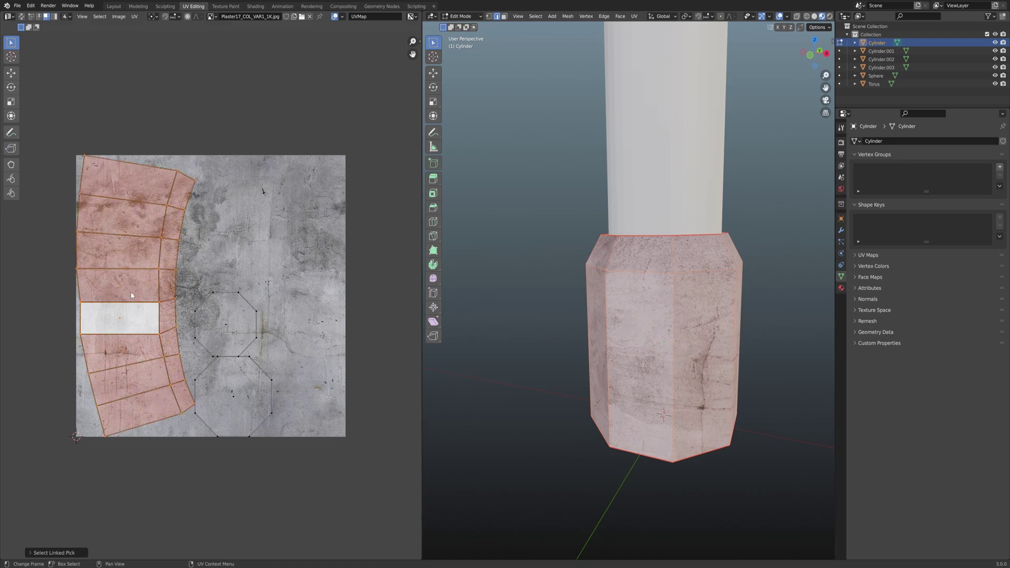
pyautogui.rightClick(122, 319)
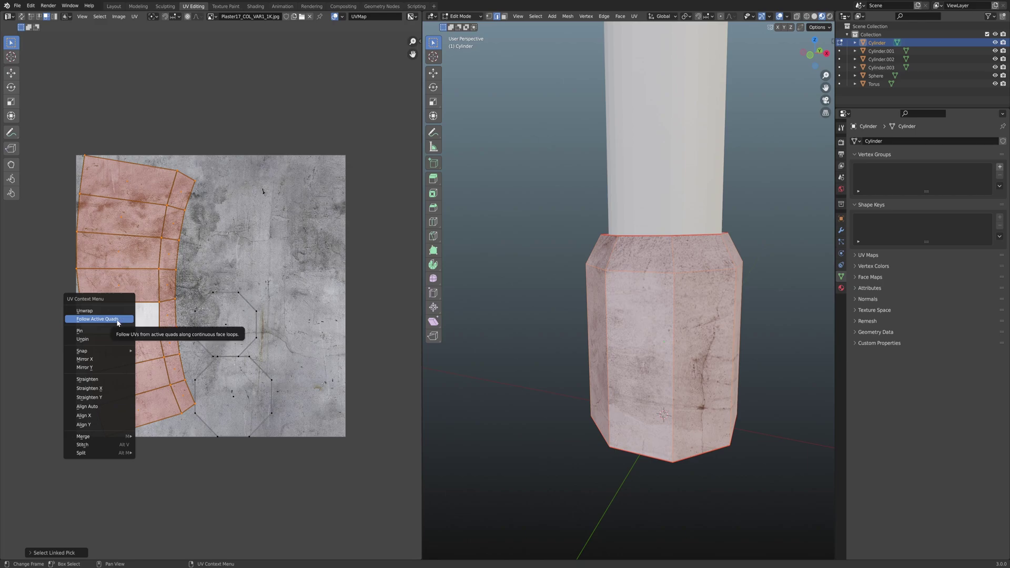
pyautogui.click(81, 319)
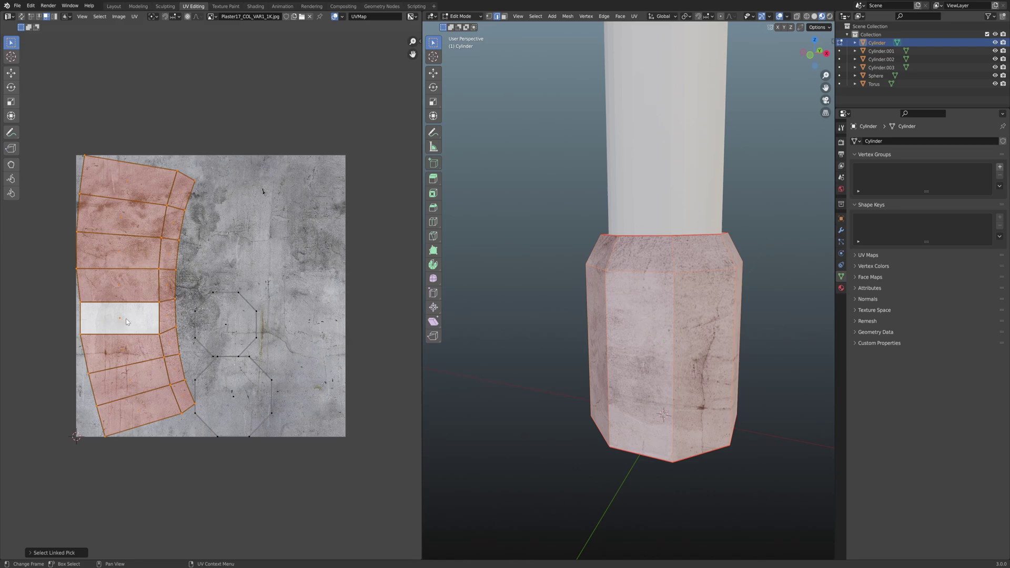
pyautogui.rightClick(104, 319)
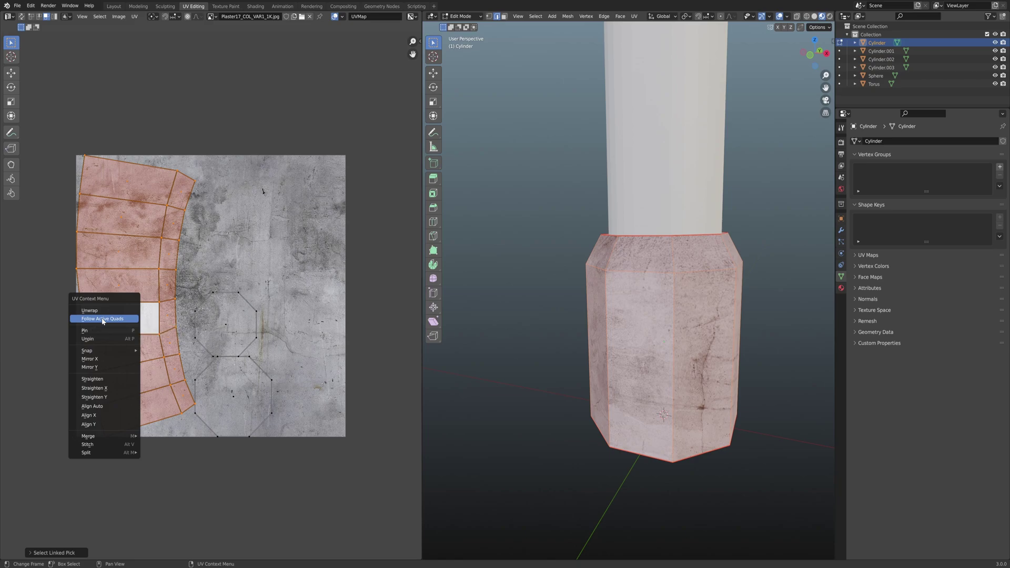
pyautogui.click(104, 319)
pyautogui.click(252, 242)
# Inspect the texture on the octagonal base, then return to Object Mode with nothing selected
pyautogui.moveTo(503, 338); pyautogui.dragTo(631, 298, button='middle')
pyautogui.hotkey('alt', 'a')
pyautogui.scroll(-3, 581, 350)
pyautogui.scroll(4, 564, 355)
pyautogui.press('Tab')
pyautogui.scroll(-3, 626, 329)
pyautogui.scroll(-3, 531, 321)
pyautogui.hotkey('alt', 'a')
# Apply the Plaster17_1K material to the column's long shaft
pyautogui.click(593, 258)
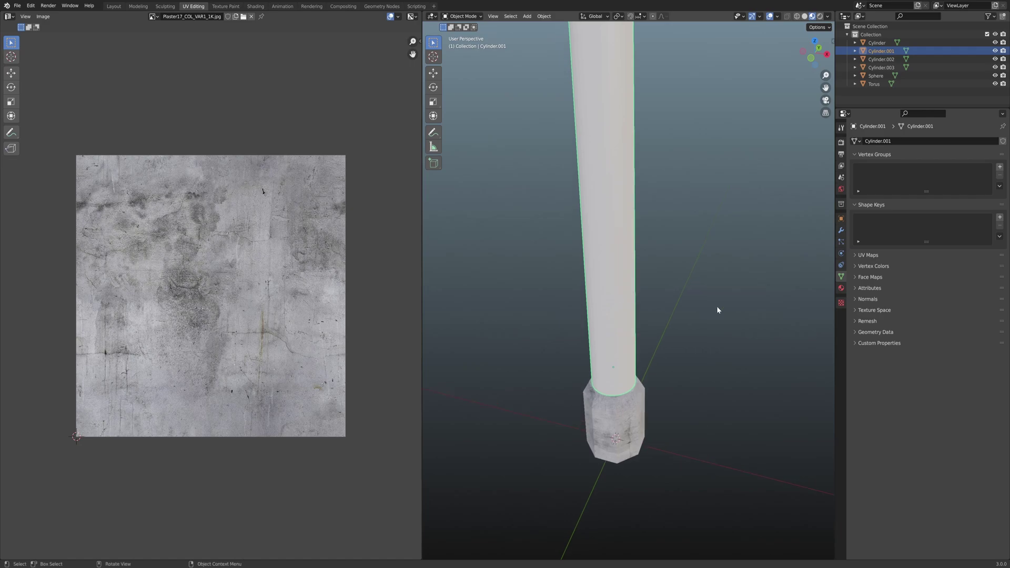
pyautogui.click(842, 289)
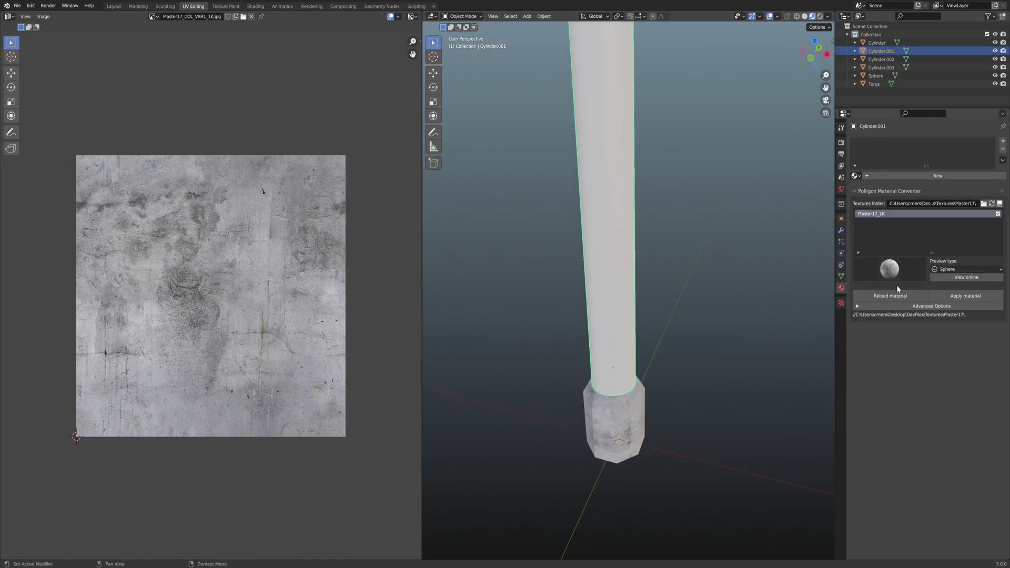
pyautogui.click(966, 296)
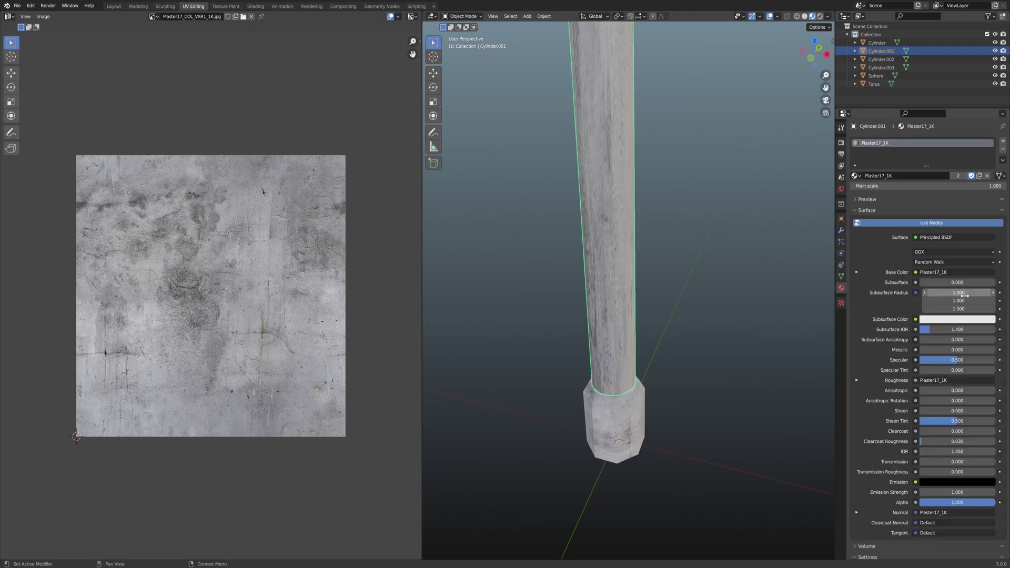
# Unwrap all faces of the column shaft in Edit Mode and return to Object Mode
pyautogui.scroll(-3, 679, 263)
pyautogui.moveTo(670, 237); pyautogui.dragTo(619, 314, button='middle')
pyautogui.click(618, 314)
pyautogui.press('Tab')
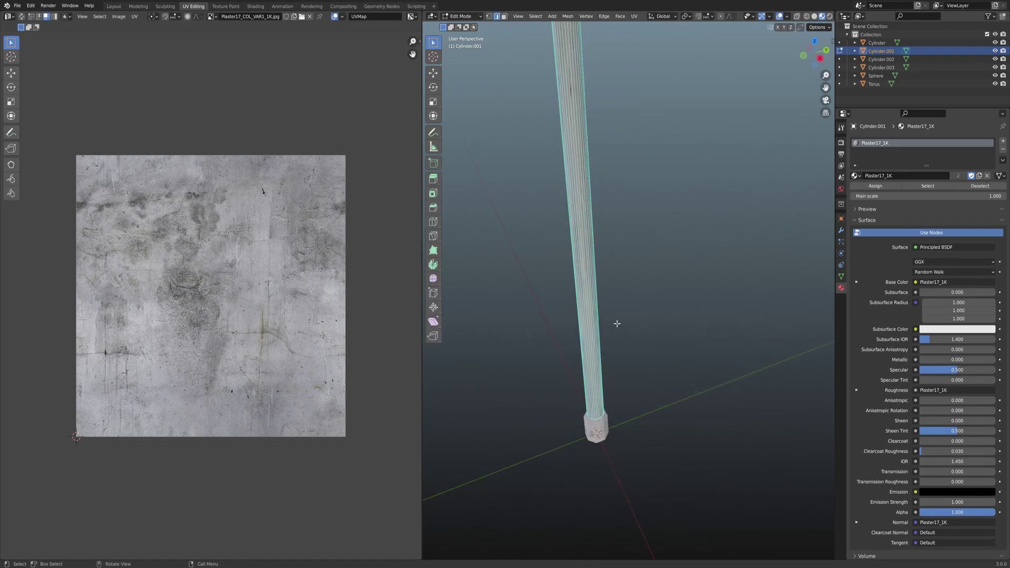
pyautogui.press('u')
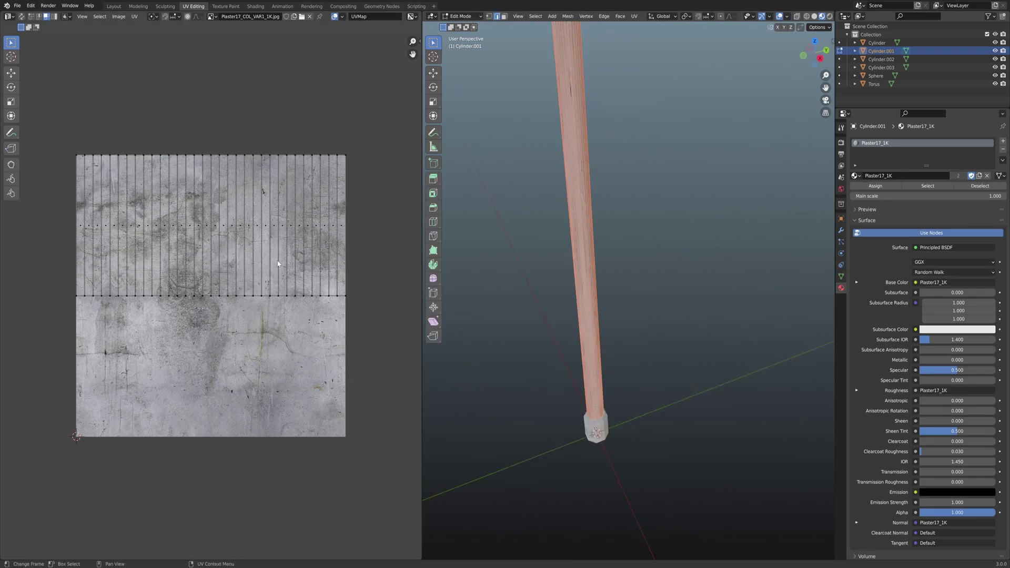
pyautogui.press('u')
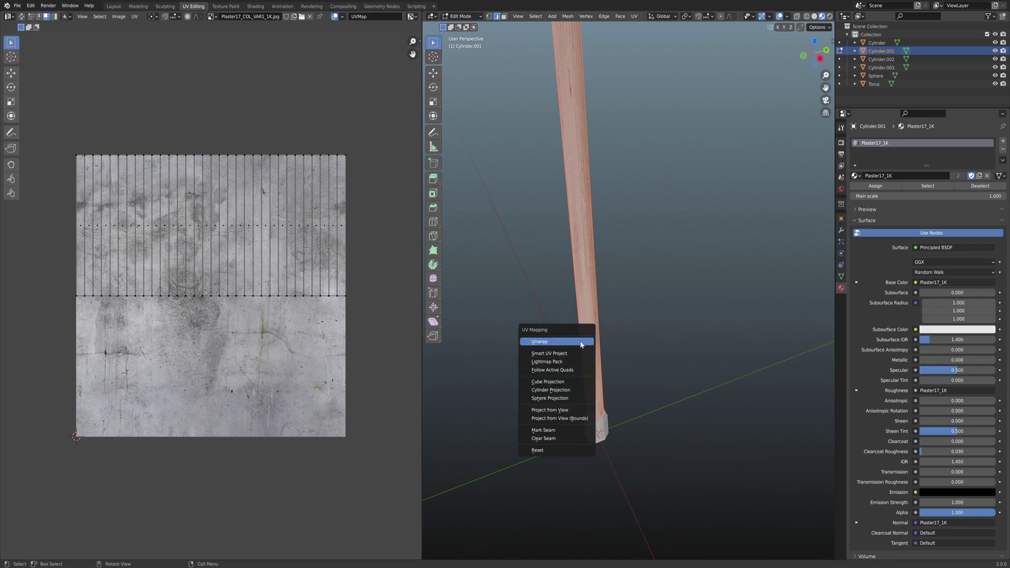
pyautogui.click(581, 342)
pyautogui.click(506, 321)
pyautogui.moveTo(505, 320); pyautogui.dragTo(521, 327, button='middle')
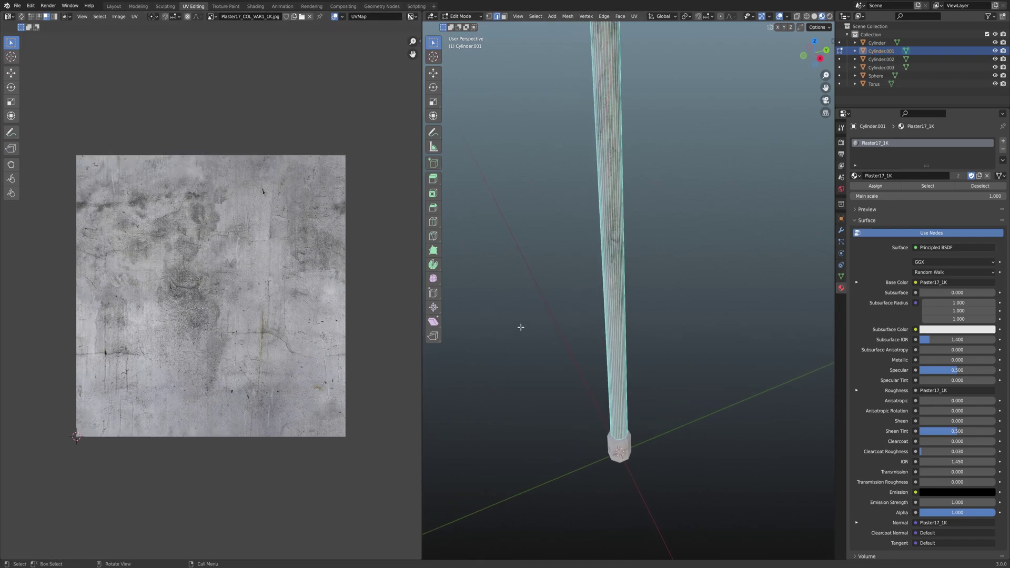
pyautogui.press('a')
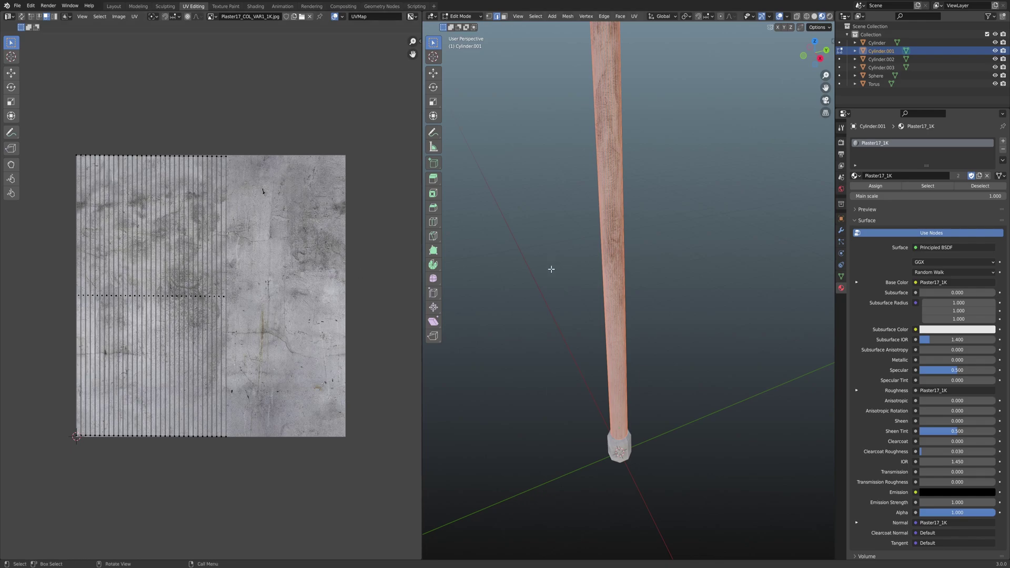
pyautogui.press('Tab')
# Apply the Plaster17_1K material to the torus ring at the upper end of the shaft
pyautogui.moveTo(568, 264); pyautogui.dragTo(613, 319, button='middle')
pyautogui.moveTo(678, 320); pyautogui.dragTo(639, 273, button='middle')
pyautogui.scroll(5, 644, 242)
pyautogui.click(642, 228)
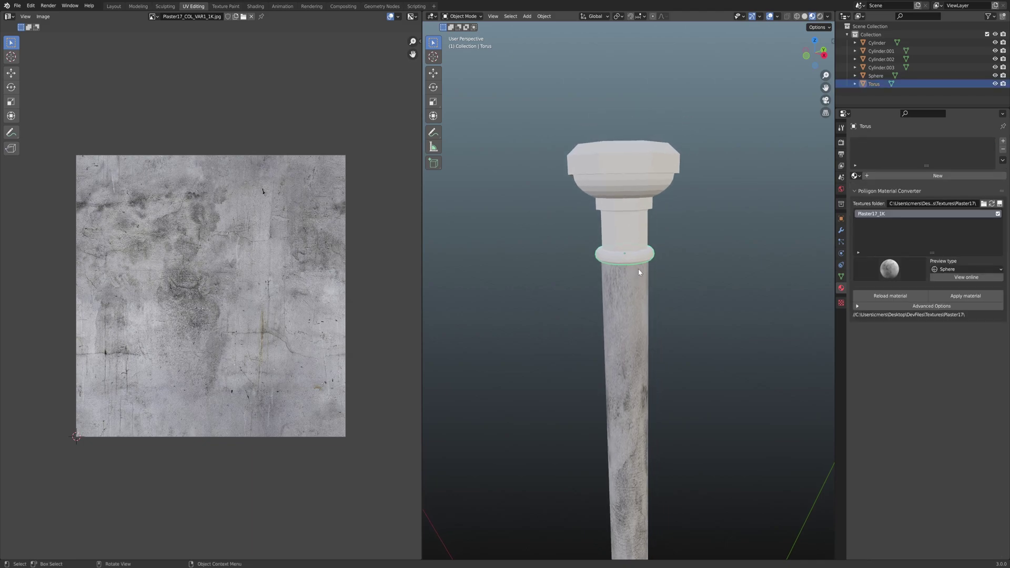
pyautogui.click(966, 296)
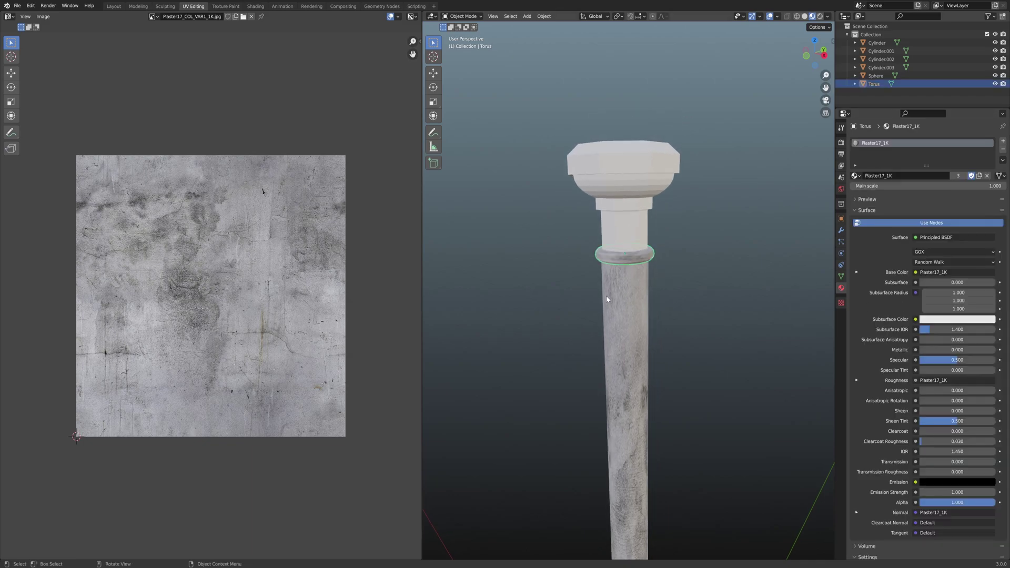
# Unwrap all faces of the torus ring in Edit Mode
pyautogui.scroll(8, 686, 225)
pyautogui.scroll(-8, 679, 299)
pyautogui.moveTo(643, 271); pyautogui.dragTo(678, 293, button='middle')
pyautogui.press('Tab')
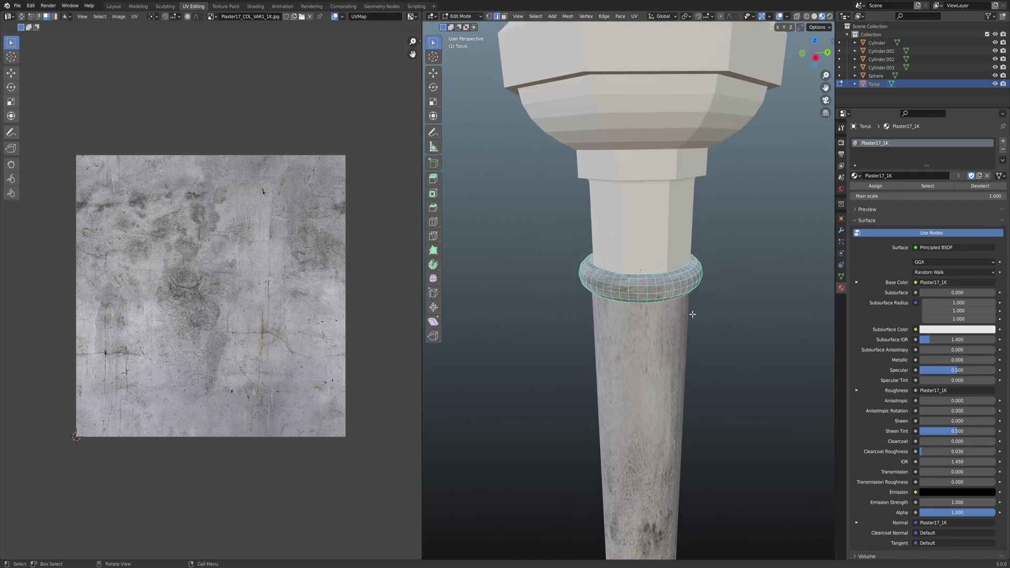
pyautogui.press('a')
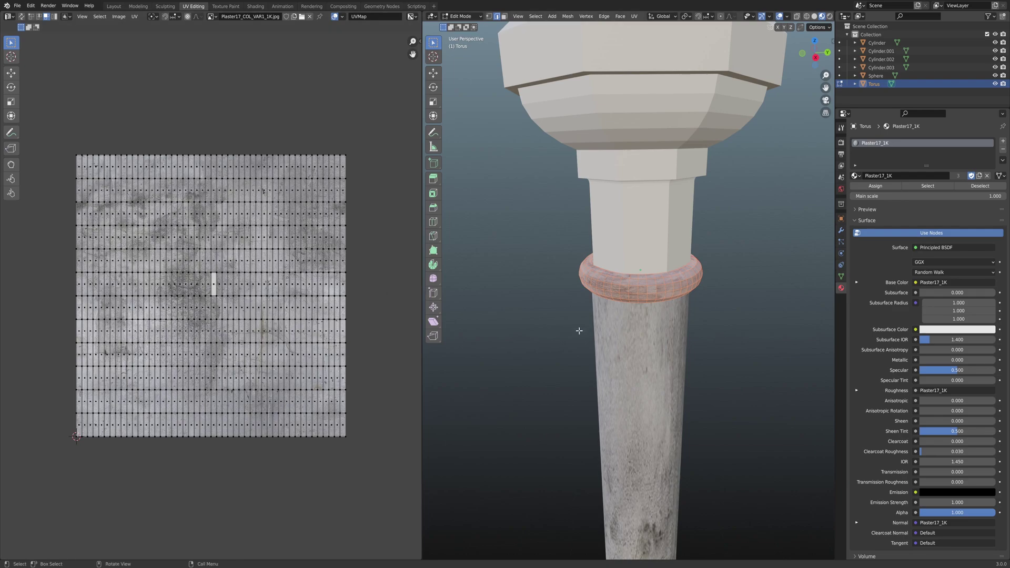
pyautogui.press('u')
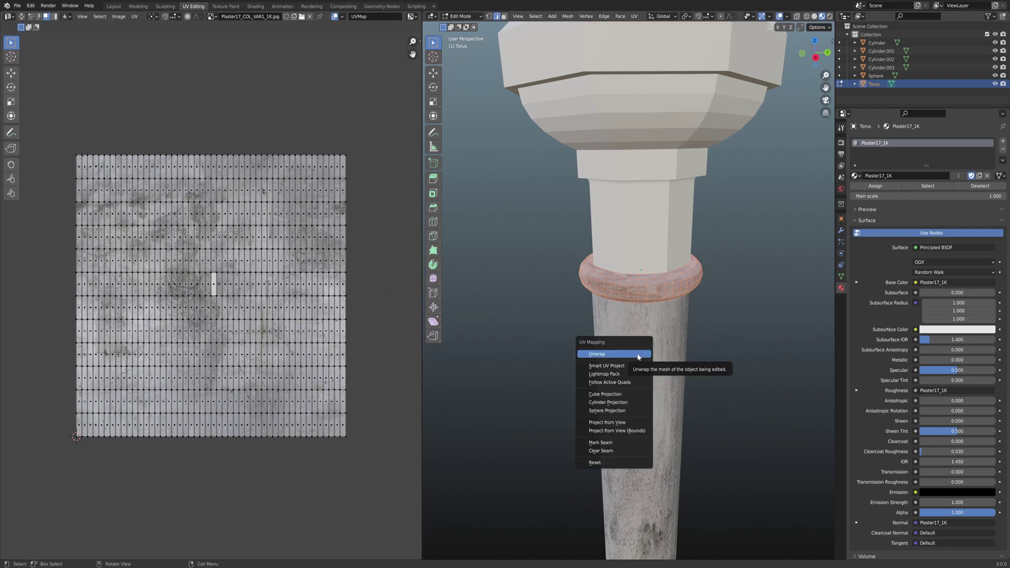
pyautogui.click(638, 354)
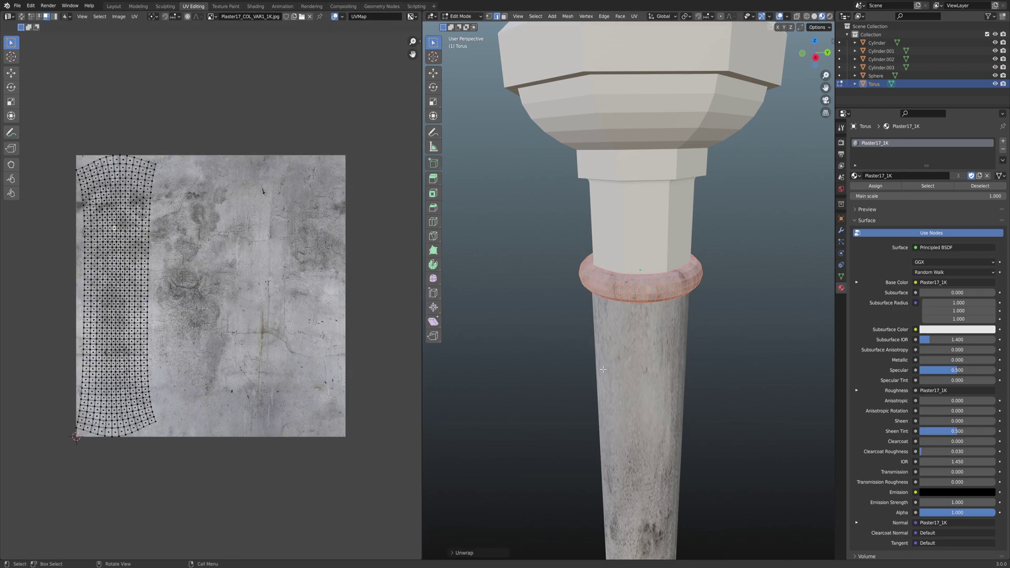
# Examine the plaster texture on the torus ring up close in Object Mode with nothing selected
pyautogui.scroll(4, 561, 351)
pyautogui.hotkey('alt', 'a')
pyautogui.scroll(-6, 501, 349)
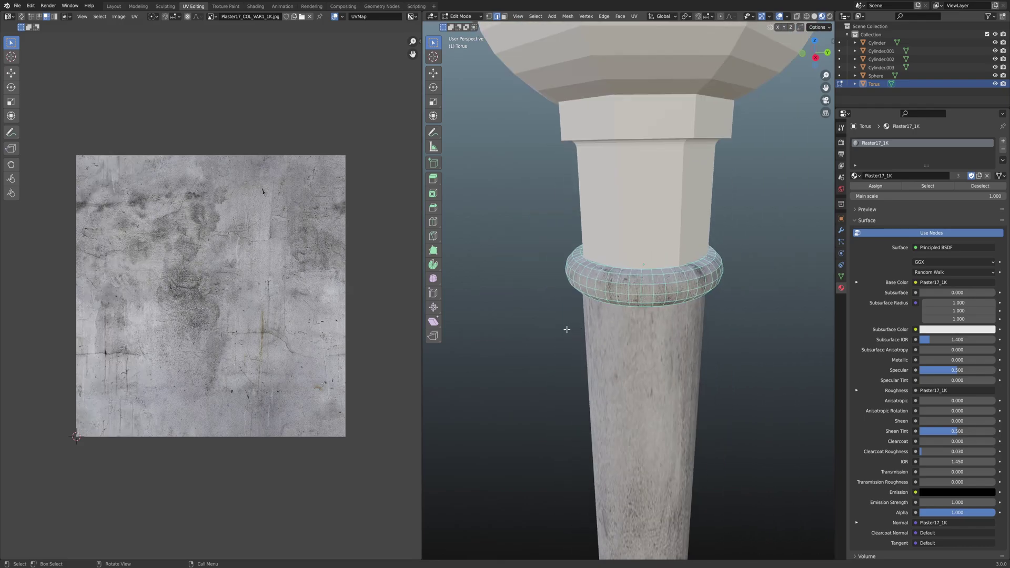
pyautogui.scroll(2, 568, 326)
pyautogui.press('Tab')
pyautogui.hotkey('alt', 'a')
pyautogui.moveTo(580, 327); pyautogui.dragTo(532, 291, button='middle')
pyautogui.scroll(3, 531, 291)
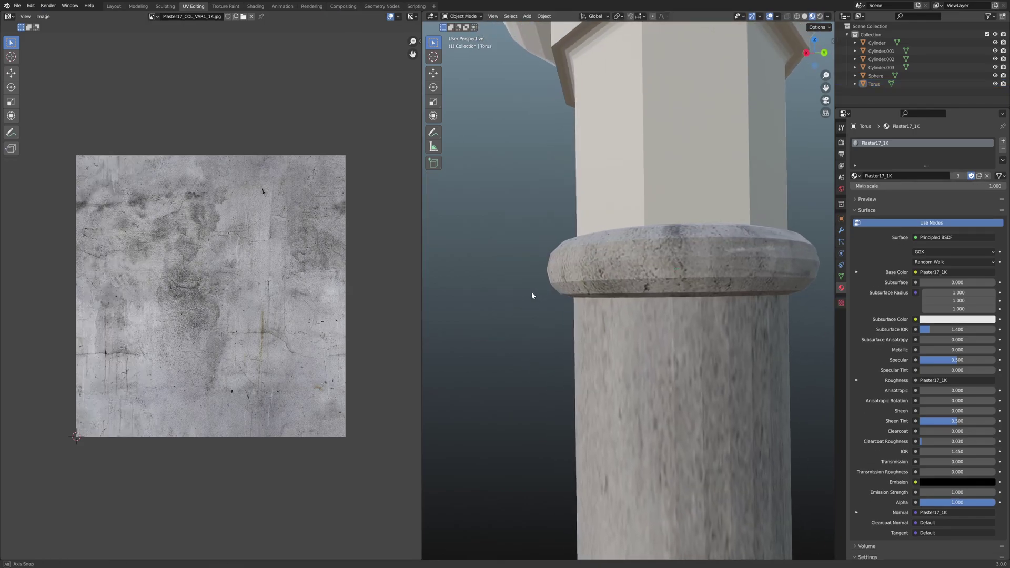
# Select the torus ring's whole UV island in Edit Mode and straighten it into a grid with Follow Active Quads
pyautogui.press('Tab')
pyautogui.press('a')
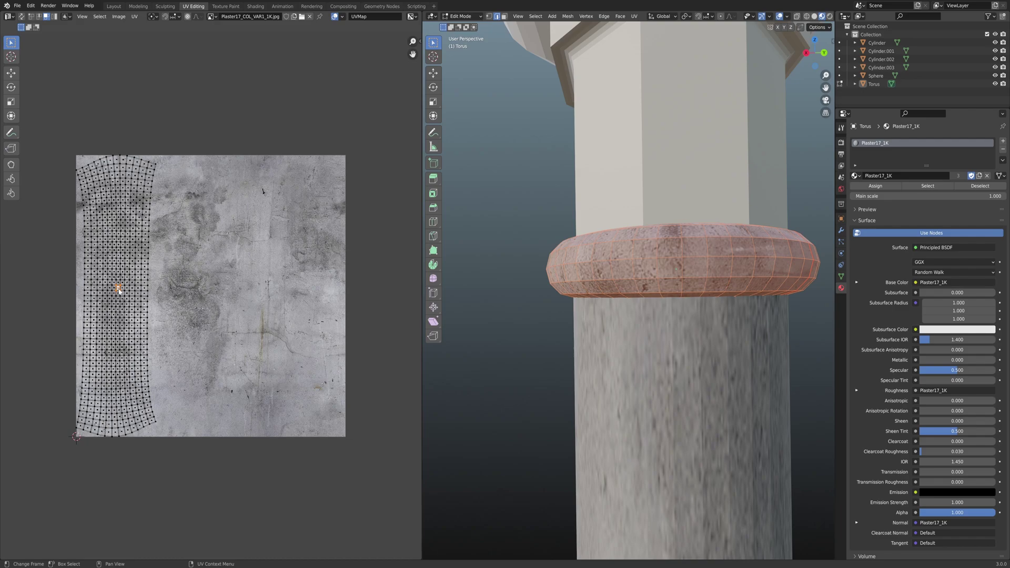
pyautogui.press('l')
pyautogui.rightClick(118, 291)
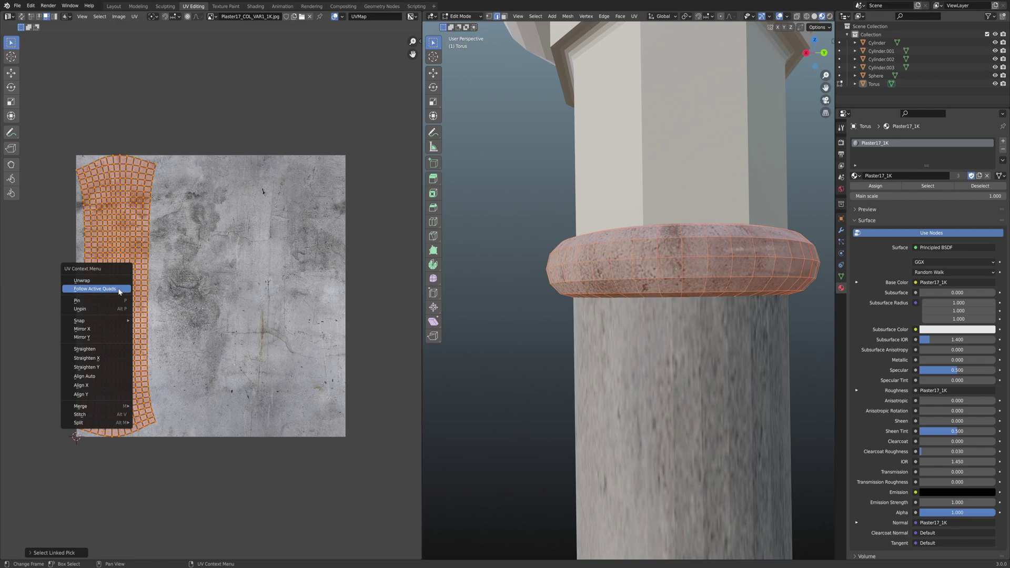
pyautogui.click(119, 290)
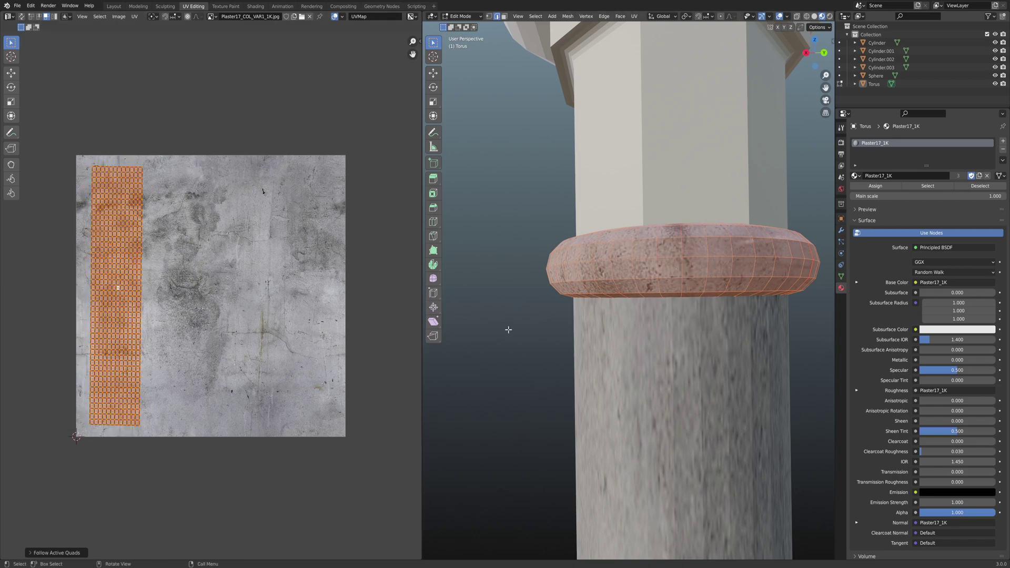
# Apply the Plaster17_1K material to the octagonal neck between the torus ring and the bowl
pyautogui.press('Tab')
pyautogui.scroll(-3, 633, 170)
pyautogui.click(613, 214)
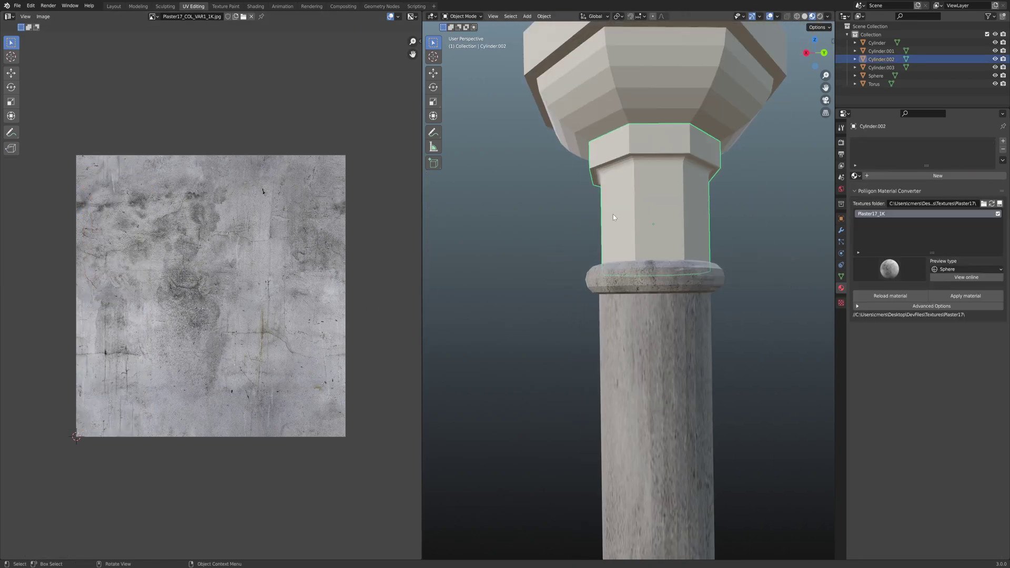
pyautogui.press('Tab')
pyautogui.scroll(2, 651, 272)
pyautogui.scroll(4, 650, 272)
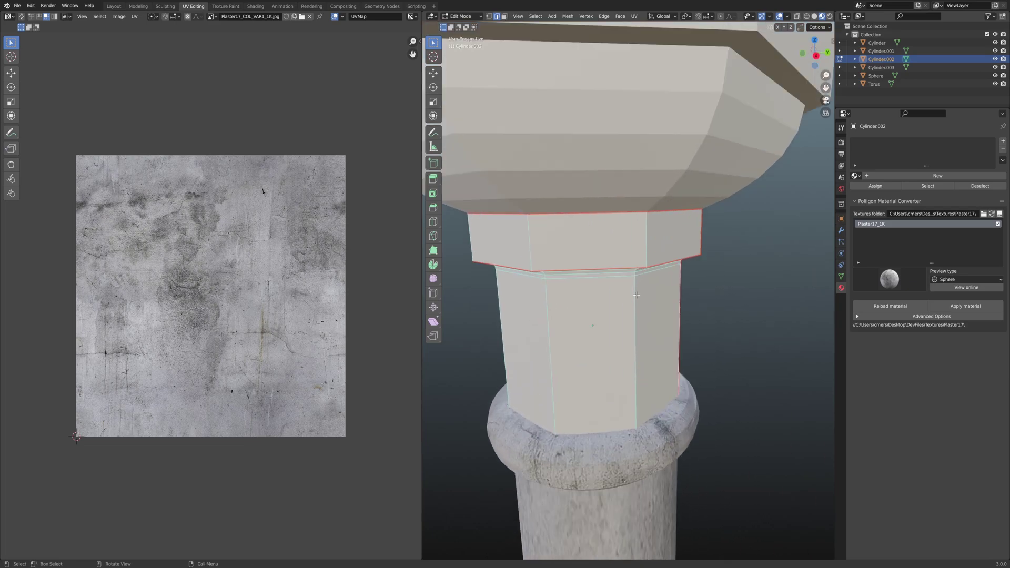
pyautogui.keyDown('shift'); pyautogui.moveTo(651, 272); pyautogui.dragTo(651, 215, button='middle'); pyautogui.keyUp('shift')
pyautogui.click(966, 306)
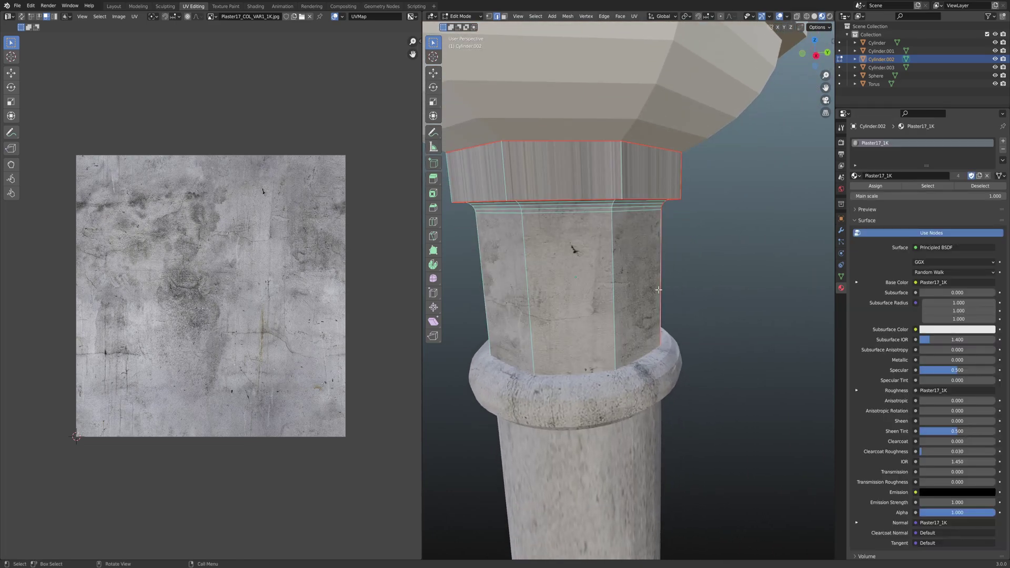
# Unwrap all faces of the octagonal neck
pyautogui.moveTo(646, 262); pyautogui.dragTo(597, 267, button='middle')
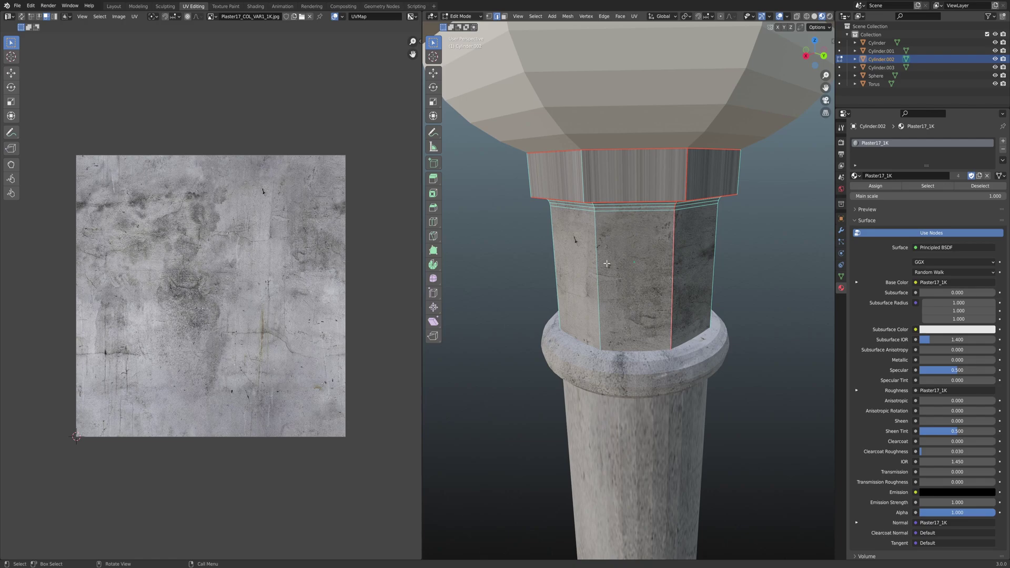
pyautogui.press('a')
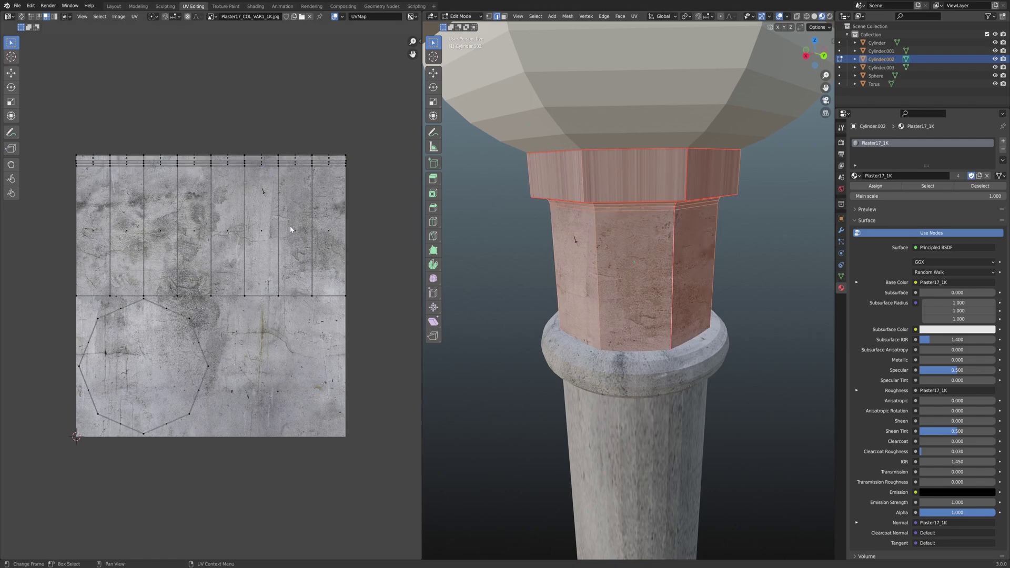
pyautogui.press('u')
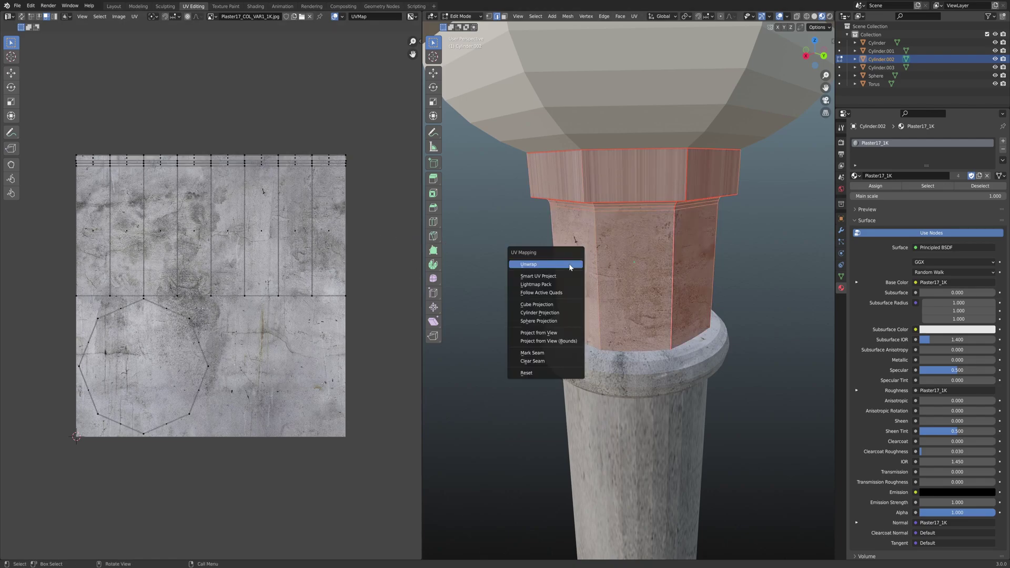
pyautogui.click(569, 264)
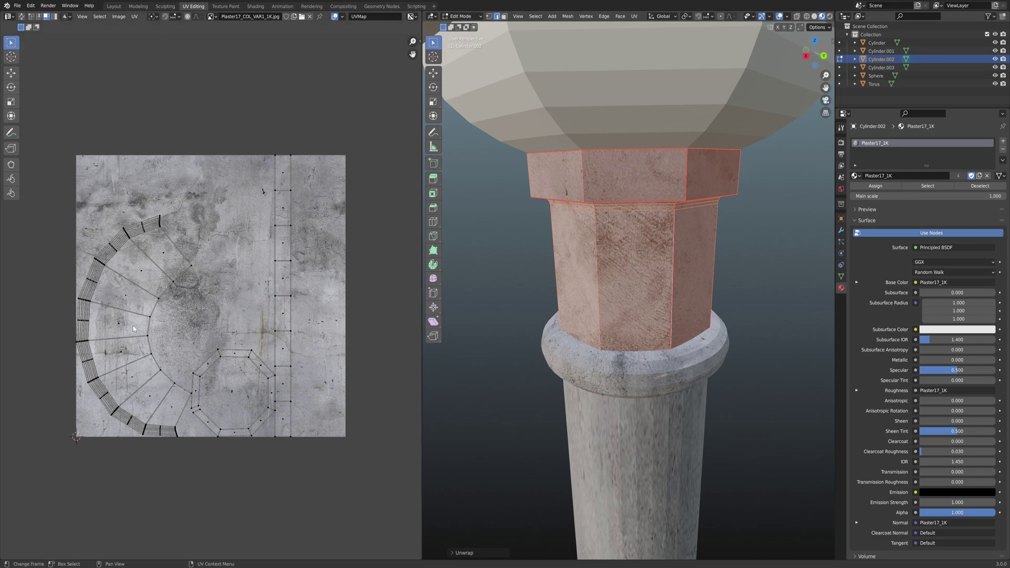
# Make one large quad of the neck's curved UV island active and flatten its inner edge by scaling to 0 along X
pyautogui.click(111, 326)
pyautogui.press('1')
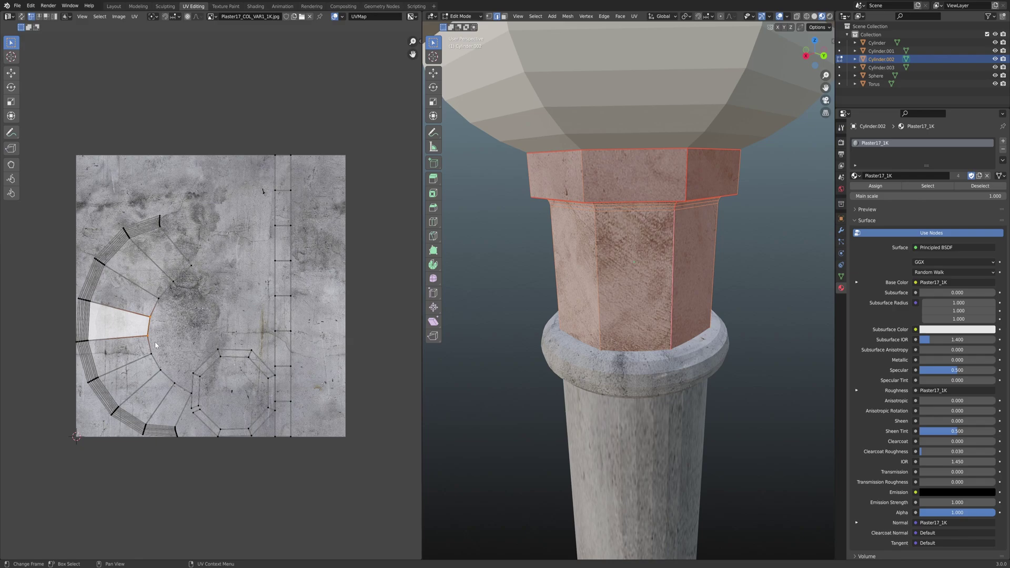
pyautogui.press('s')
pyautogui.press('x')
pyautogui.press('0')
pyautogui.press('Return')
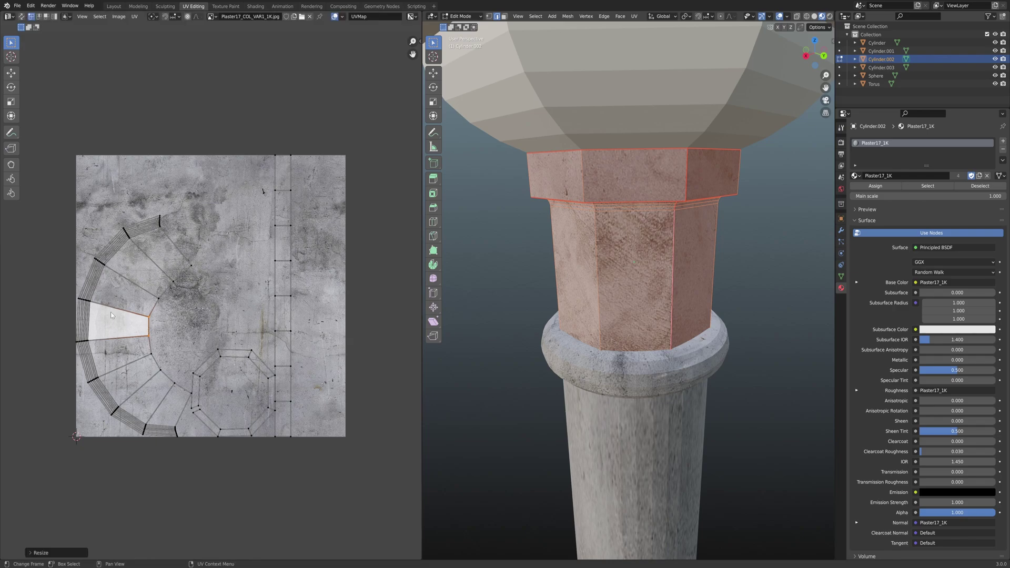
# Flatten the outer edge of the neck's active UV quad by scaling its two vertices to 0 along X
pyautogui.click(91, 302)
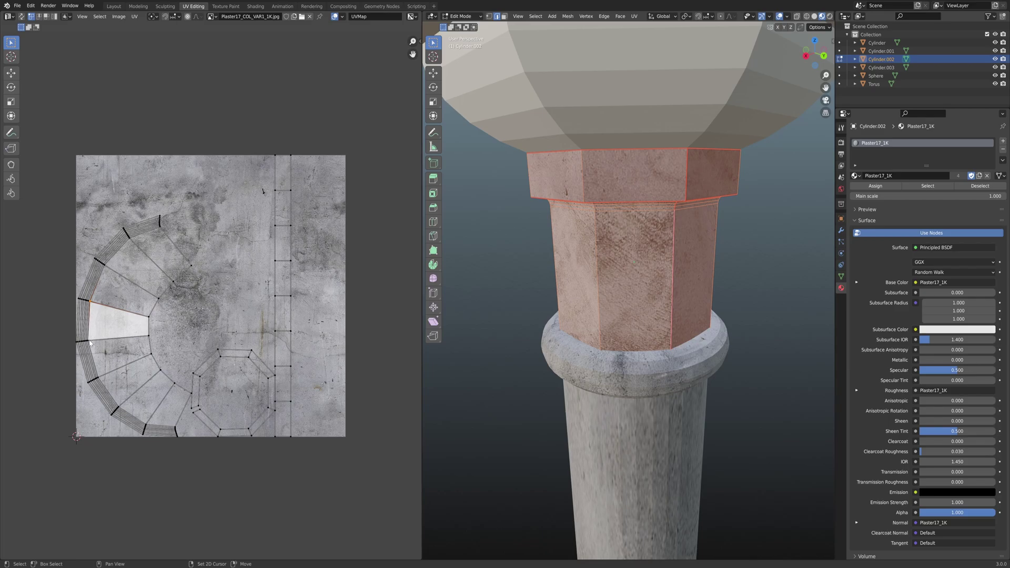
pyautogui.scroll(5, 90, 343)
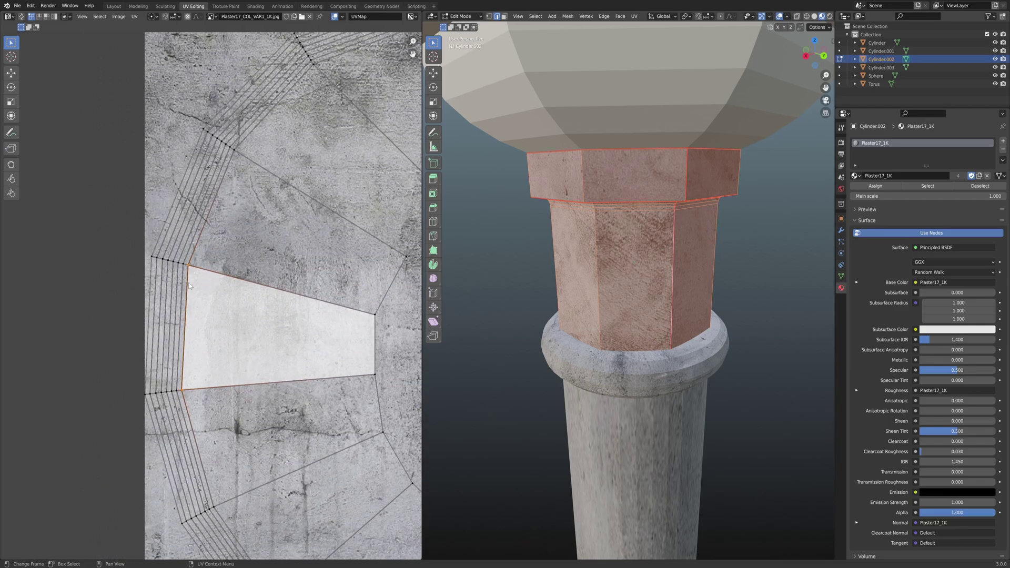
pyautogui.moveTo(249, 359); pyautogui.dragTo(202, 352, button='middle')
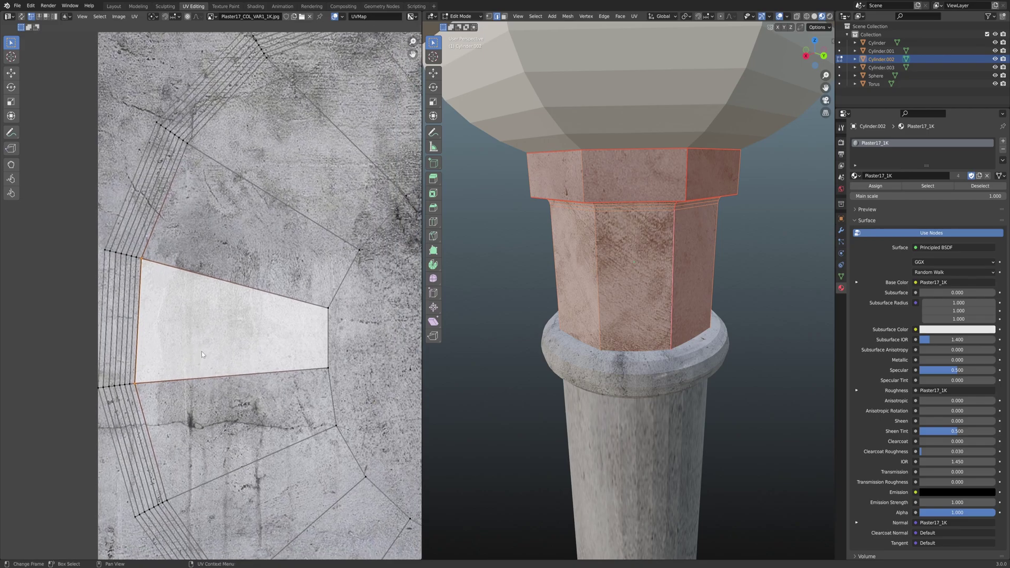
pyautogui.press('s')
pyautogui.press('x')
pyautogui.press('0')
pyautogui.press('Return')
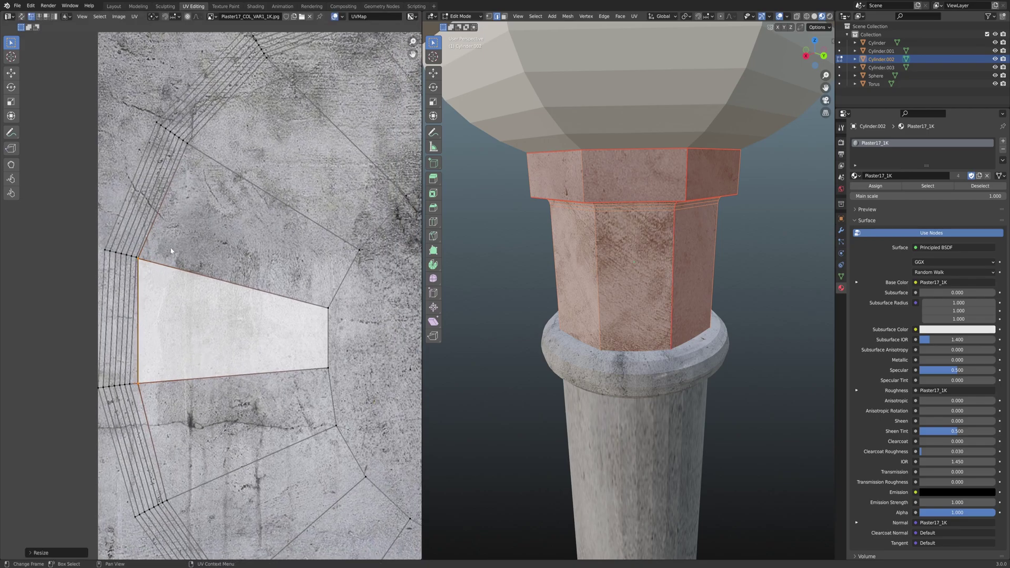
# Level the upper edge of the neck's active UV quad by scaling its two vertices to 0 along Y
pyautogui.click(139, 260)
pyautogui.keyDown('shift'); pyautogui.click(330, 306); pyautogui.keyUp('shift')
pyautogui.press('s')
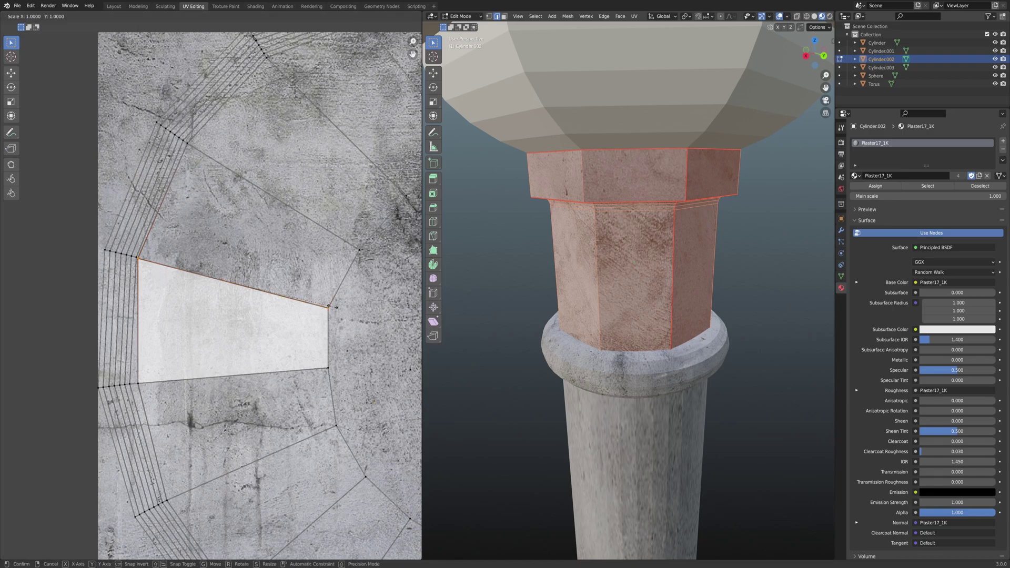
pyautogui.press('y')
pyautogui.press('0')
pyautogui.press('Return')
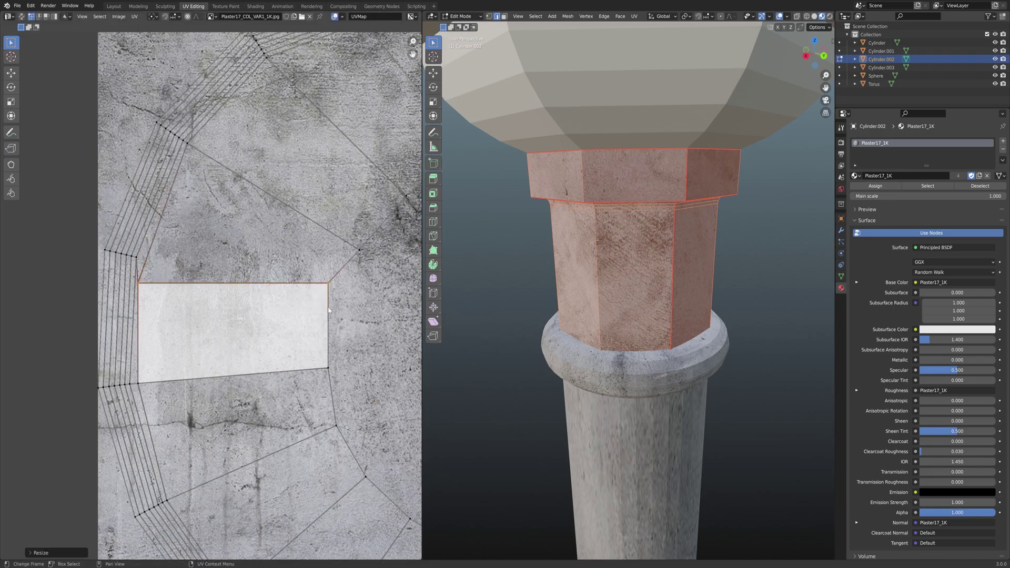
# Level the lower edge of the neck's active UV quad by scaling its two vertices to 0 along Y
pyautogui.click(139, 382)
pyautogui.keyDown('shift'); pyautogui.click(329, 371); pyautogui.keyUp('shift')
pyautogui.press('s')
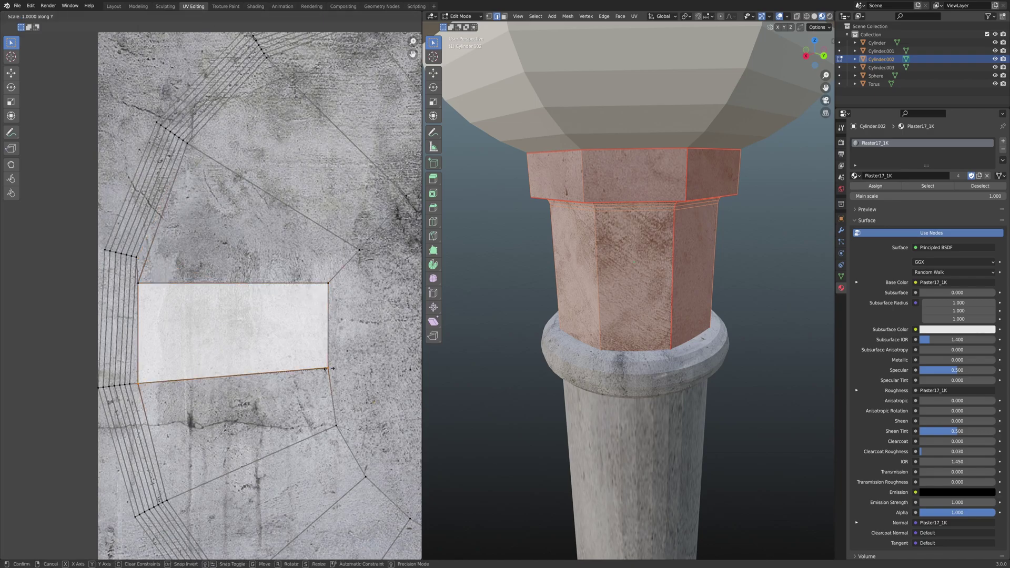
pyautogui.press('y')
pyautogui.press('0')
pyautogui.press('Return')
# Select the neck's whole linked UV island in face mode and straighten it with Follow Active Quads
pyautogui.press('3')
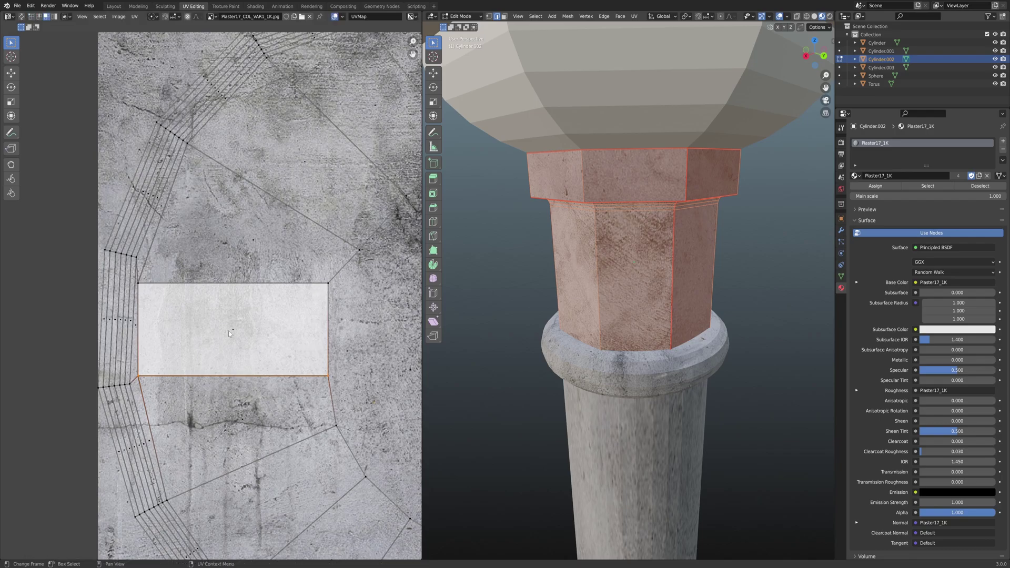
pyautogui.press('l')
pyautogui.rightClick(240, 340)
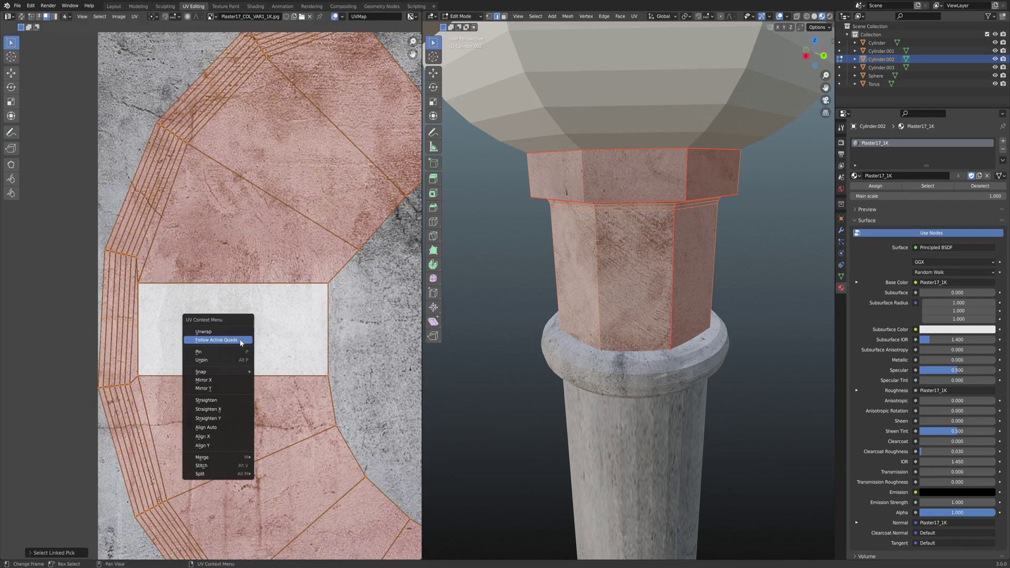
pyautogui.click(240, 340)
pyautogui.scroll(-5, 272, 364)
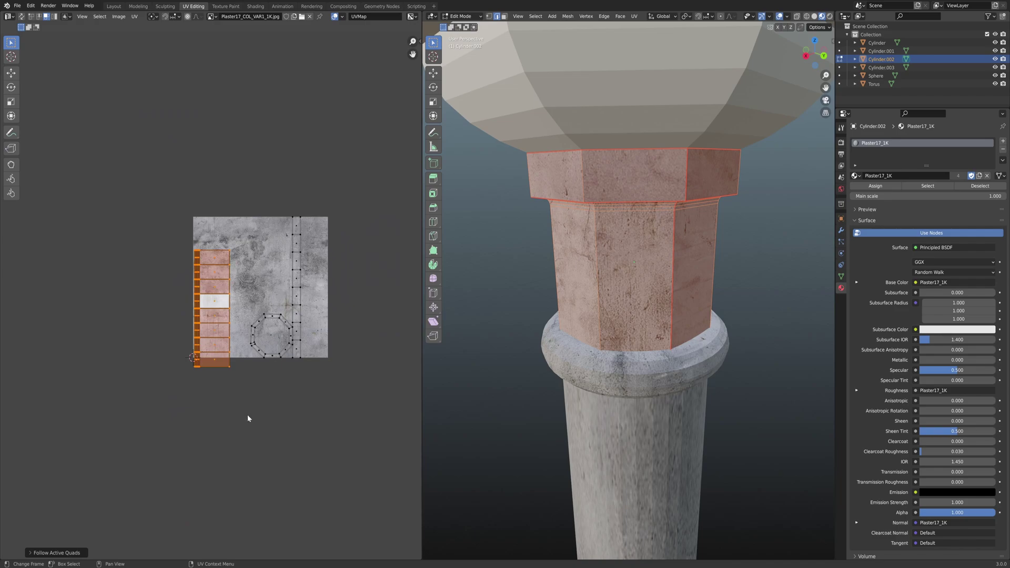
# Return to Object Mode and apply the Plaster17_1K material to the faceted bowl above the neck
pyautogui.press('Tab')
pyautogui.click(557, 149)
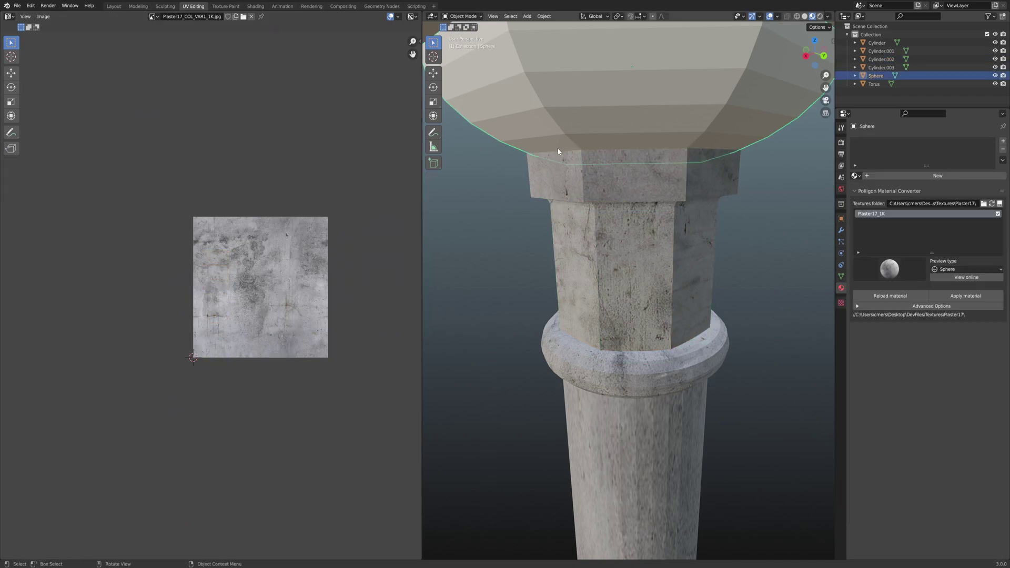
pyautogui.keyDown('shift'); pyautogui.moveTo(557, 149); pyautogui.dragTo(559, 252, button='middle'); pyautogui.keyUp('shift')
pyautogui.click(966, 296)
# Unwrap all faces of the faceted bowl in Edit Mode
pyautogui.moveTo(649, 273); pyautogui.dragTo(643, 264, button='middle')
pyautogui.press('Tab')
pyautogui.press('a')
pyautogui.press('u')
pyautogui.click(627, 272)
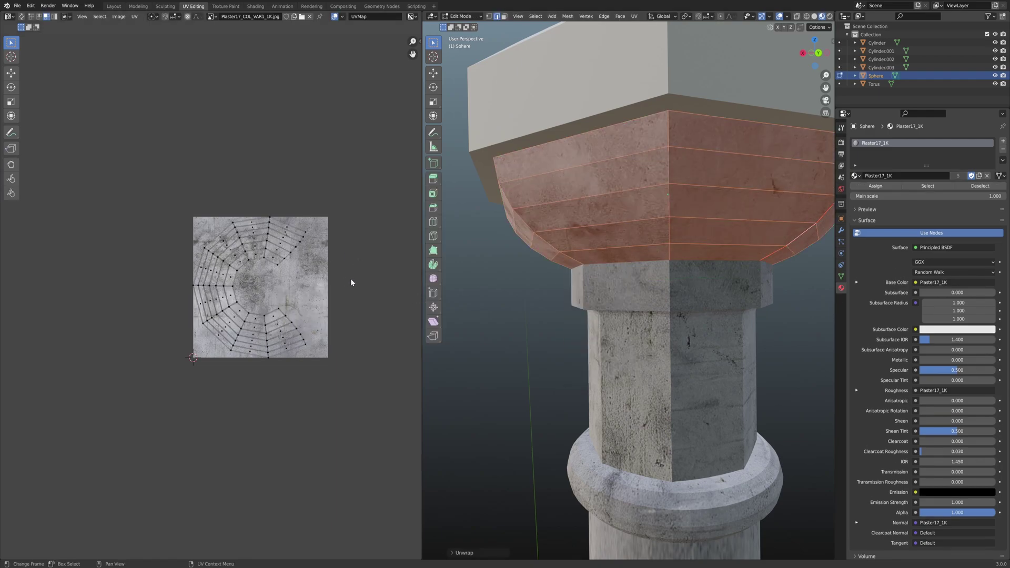
pyautogui.moveTo(505, 282); pyautogui.dragTo(545, 308, button='middle')
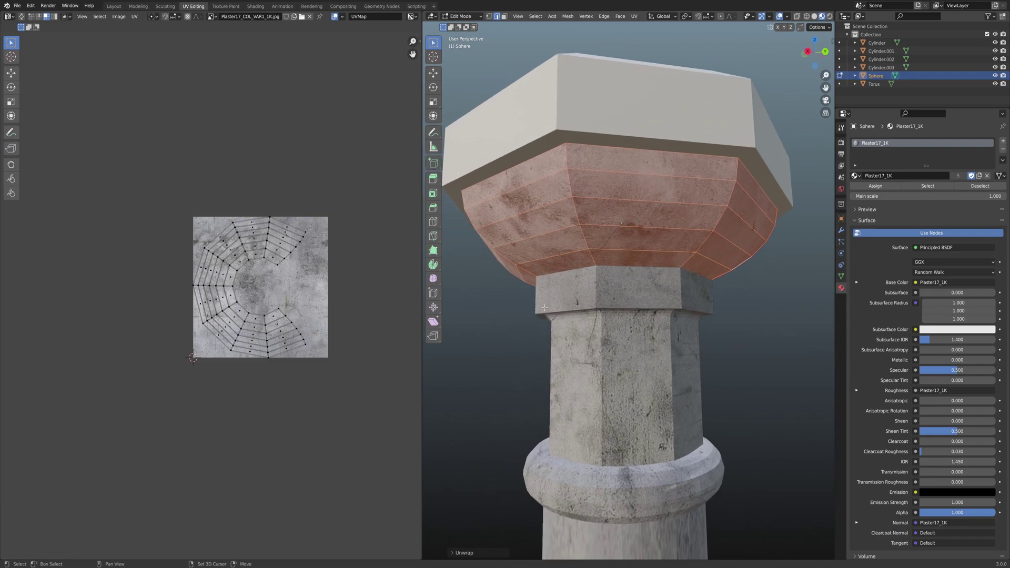
# Make a middle quad of the bowl's UV island active and level its two upper vertices by scaling
pyautogui.scroll(4, 256, 320)
pyautogui.click(261, 296)
pyautogui.scroll(-3, 247, 300)
pyautogui.scroll(3, 240, 304)
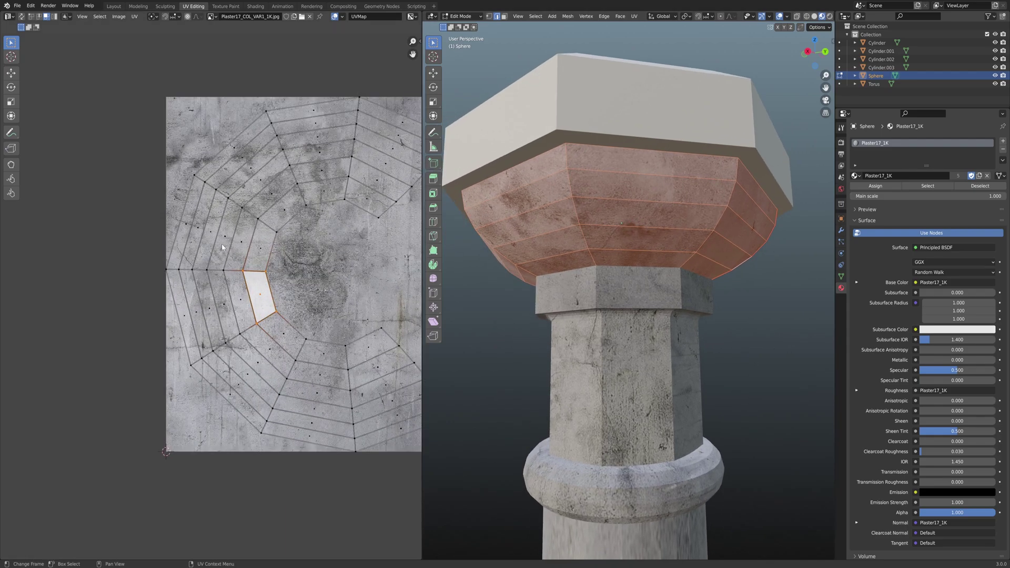
pyautogui.scroll(-4, 301, 312)
pyautogui.click(221, 298)
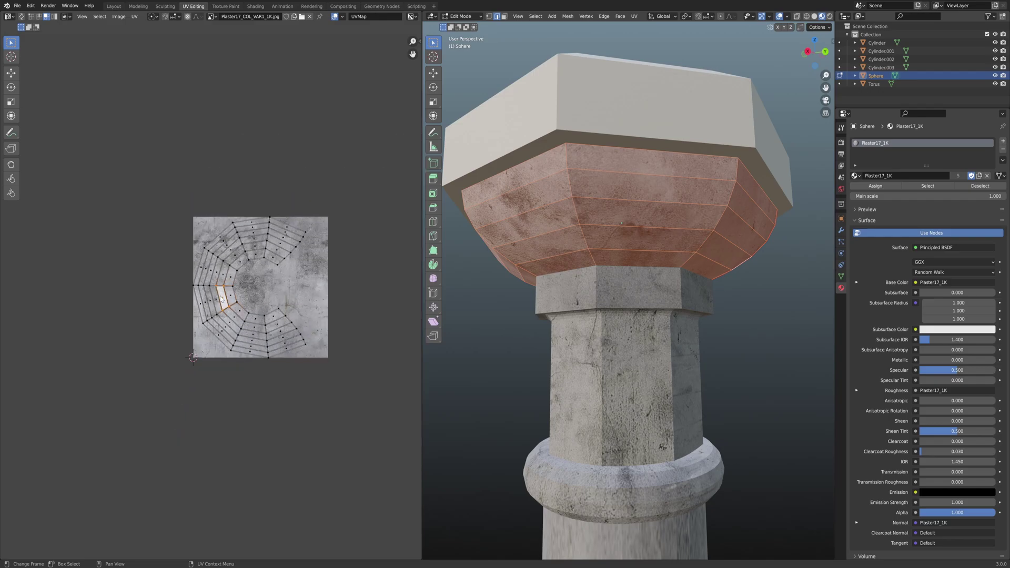
pyautogui.scroll(4, 211, 296)
pyautogui.press('1')
pyautogui.press('b')
pyautogui.moveTo(207, 270); pyautogui.dragTo(232, 285)
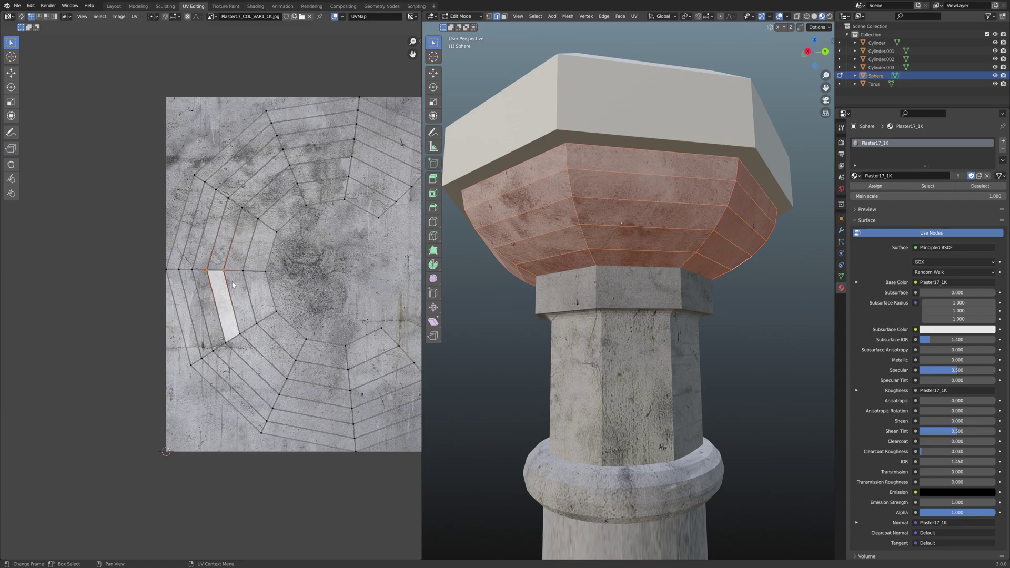
pyautogui.press('s')
pyautogui.press('Return')
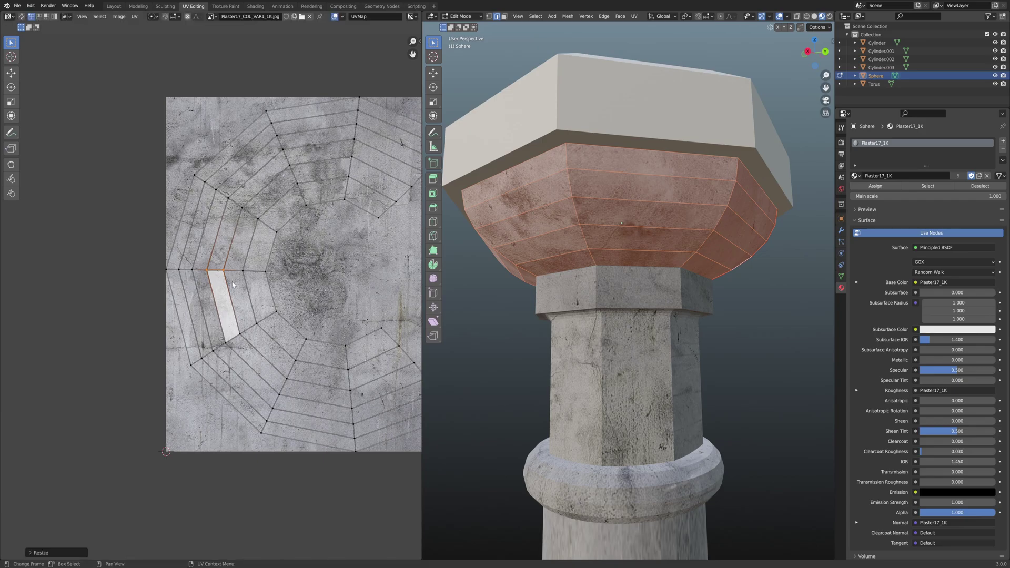
# Level the lower edge of the bowl's active UV quad by scaling its vertices to 0 along Y
pyautogui.click(224, 341)
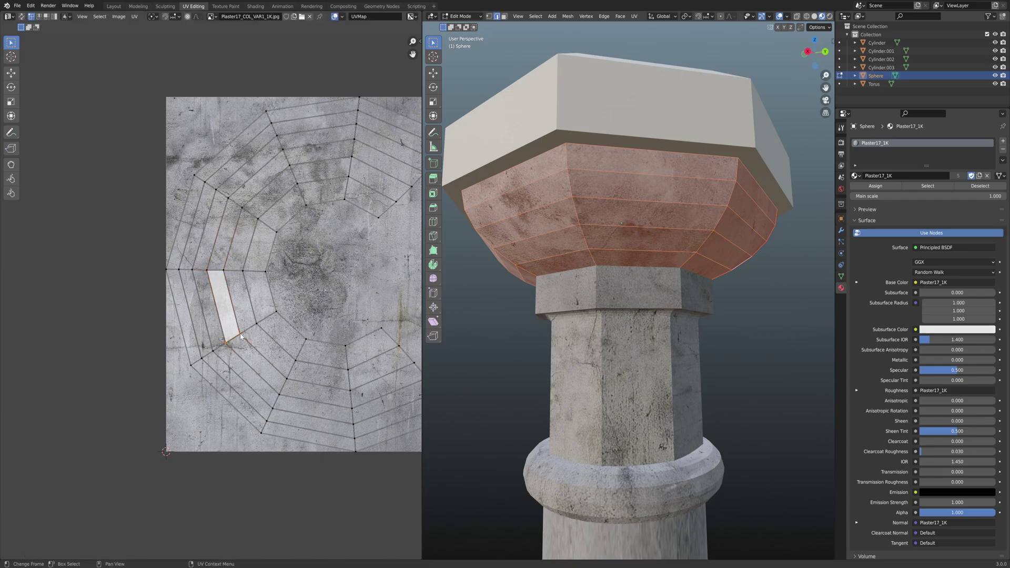
pyautogui.press('s')
pyautogui.press('y')
pyautogui.press('0')
pyautogui.press('Return')
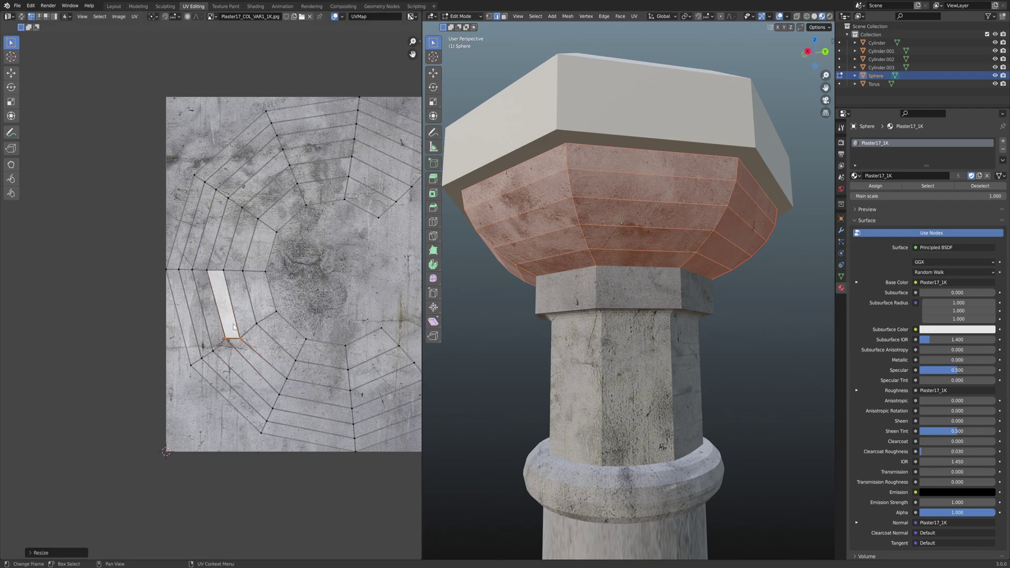
# Straighten the outer long edge of the bowl's active UV quad by scaling its vertices to 0 along X
pyautogui.keyDown('shift'); pyautogui.click(207, 270); pyautogui.keyUp('shift')
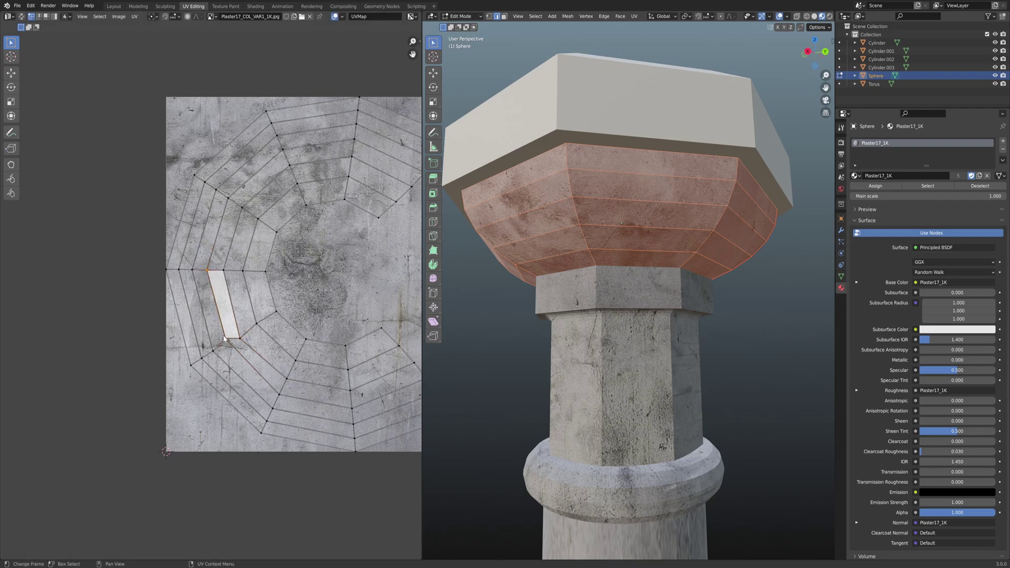
pyautogui.press('s')
pyautogui.press('x')
pyautogui.press('0')
pyautogui.press('Return')
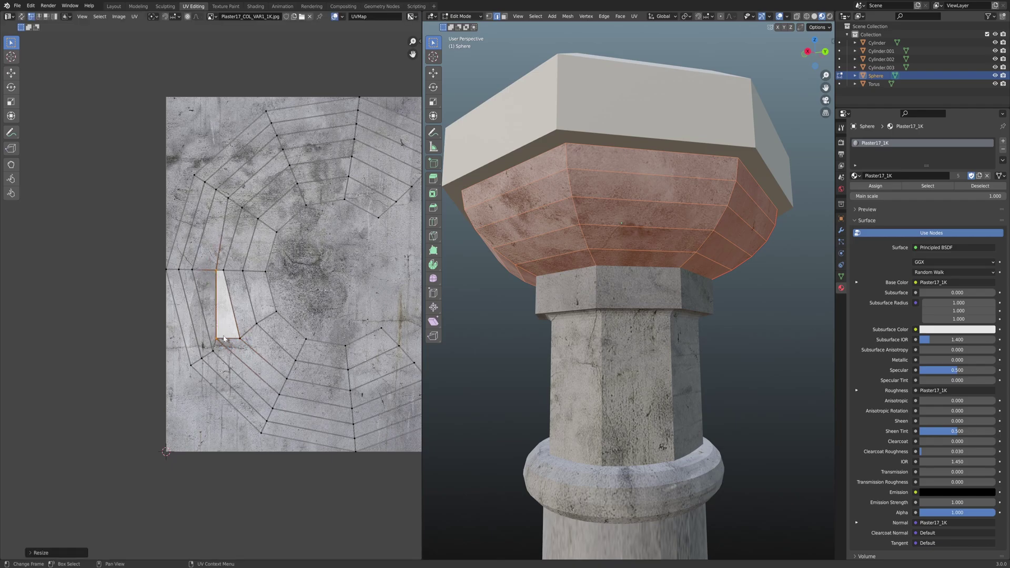
# Straighten the inner long edge of the bowl's active UV quad by scaling its vertices to 0 along X
pyautogui.click(222, 270)
pyautogui.keyDown('shift'); pyautogui.click(240, 338); pyautogui.keyUp('shift')
pyautogui.press('s')
pyautogui.press('x')
pyautogui.press('0')
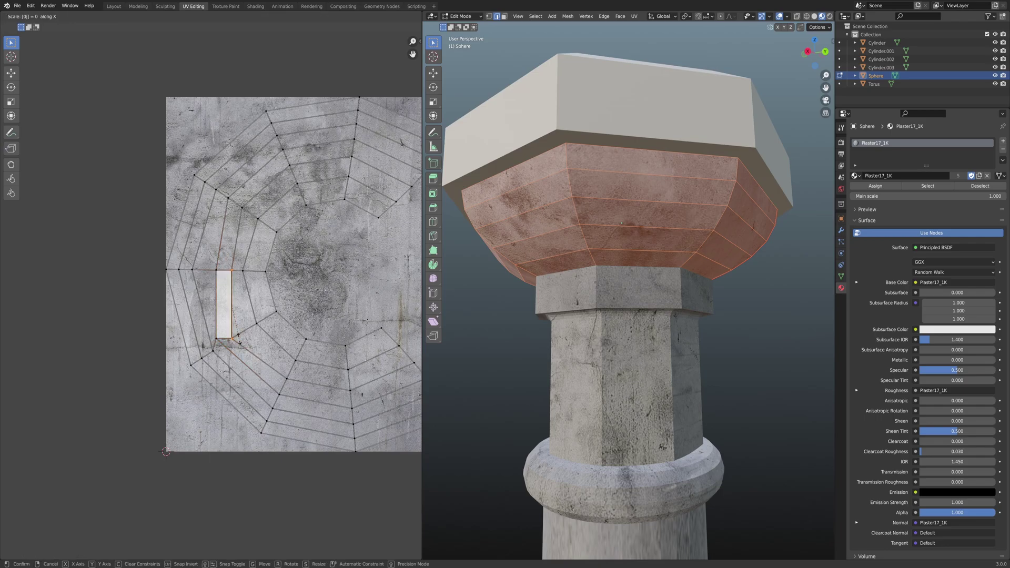
pyautogui.press('Return')
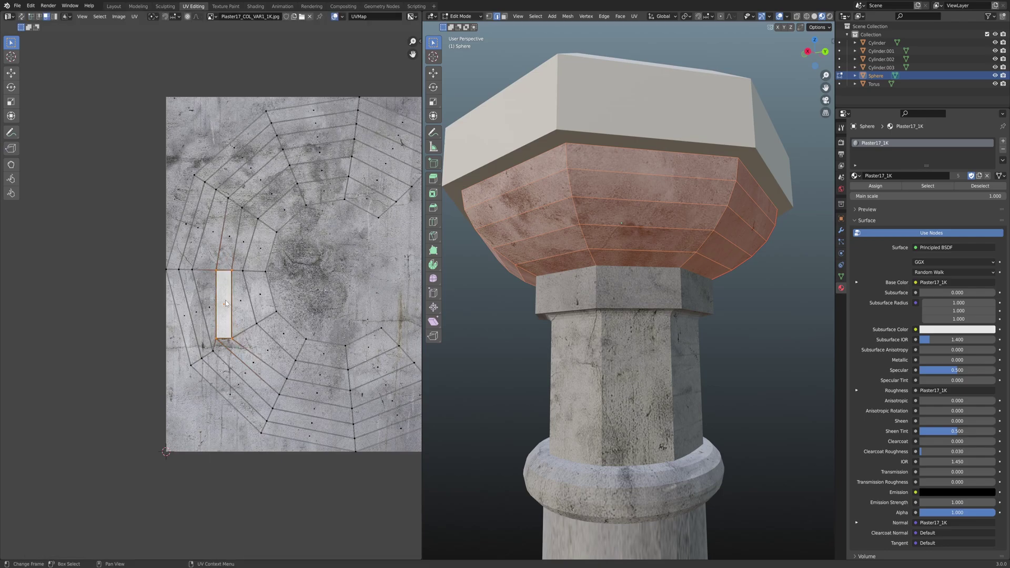
# Select the bowl's whole linked UV island and straighten it into a grid with Follow Active Quads
pyautogui.press('l')
pyautogui.press('u')
pyautogui.click(225, 304)
pyautogui.scroll(-1, 303, 298)
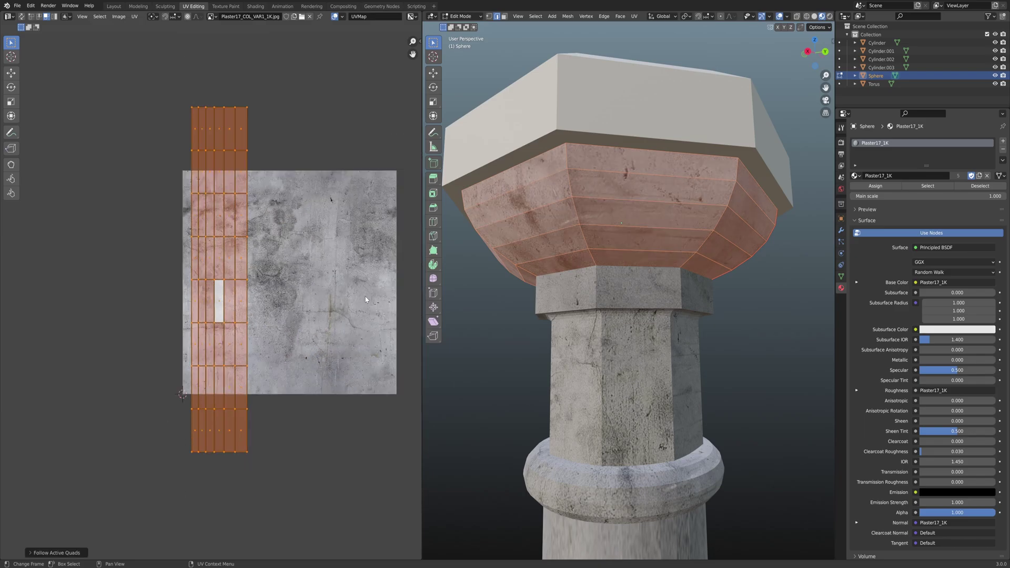
# Return to Object Mode and apply the Plaster17_1K material to the octagonal slab on top of the bowl
pyautogui.press('Tab')
pyautogui.click(553, 150)
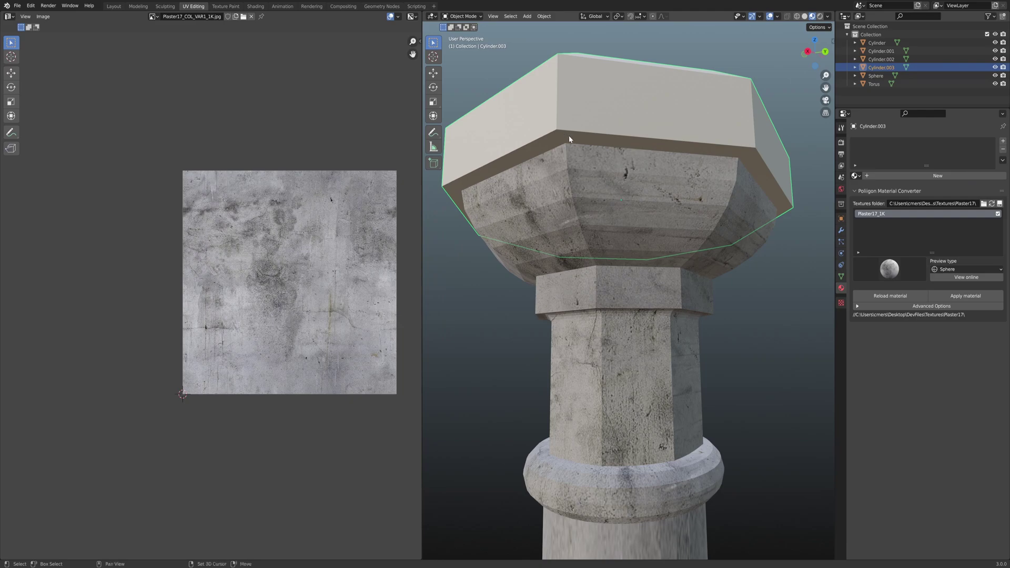
pyautogui.moveTo(568, 132); pyautogui.dragTo(555, 236, button='middle')
pyautogui.click(966, 296)
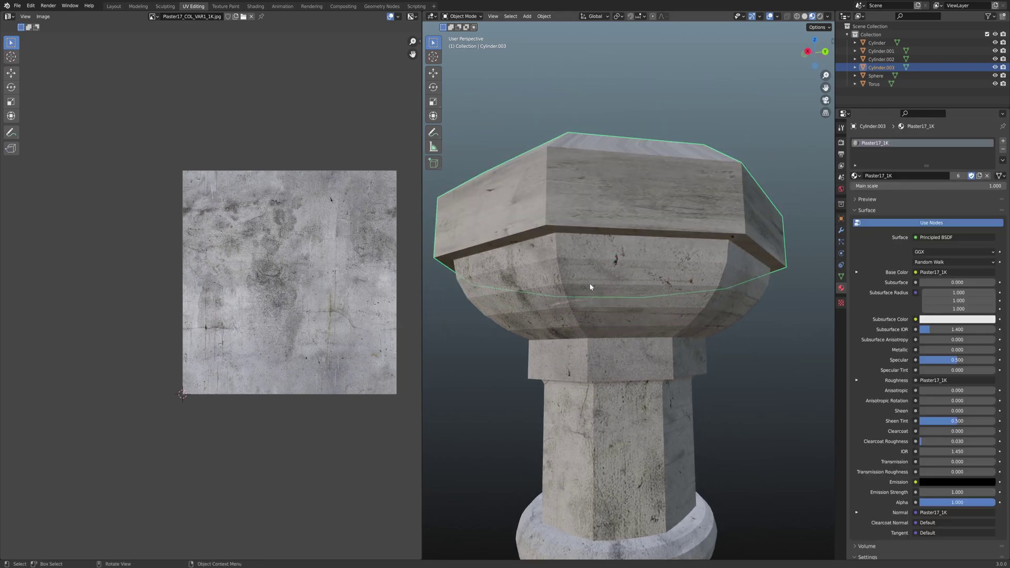
# Unwrap the whole octagonal slab in Edit Mode
pyautogui.press('Tab')
pyautogui.press('u')
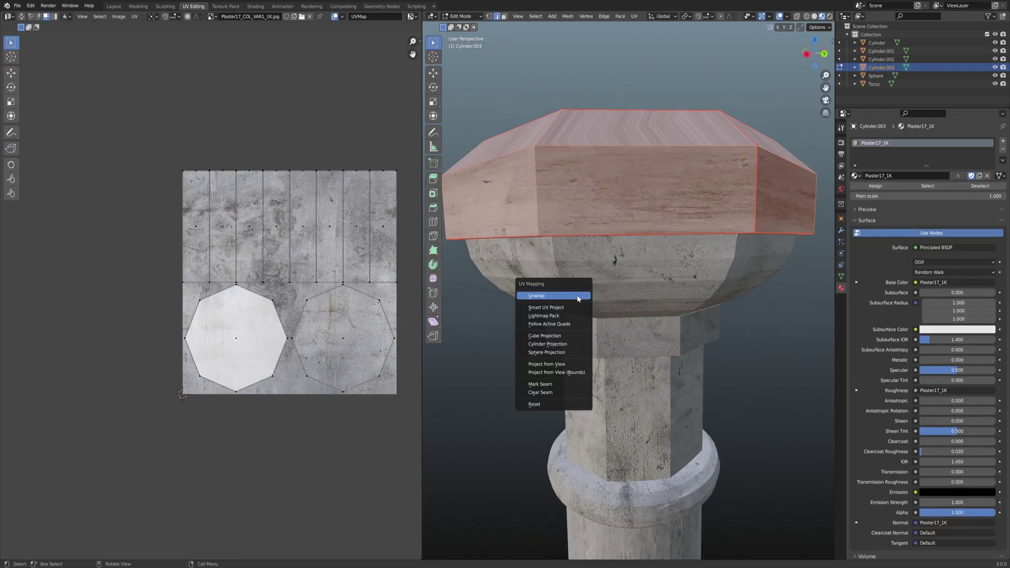
pyautogui.click(578, 296)
pyautogui.moveTo(577, 296); pyautogui.dragTo(581, 318, button='middle')
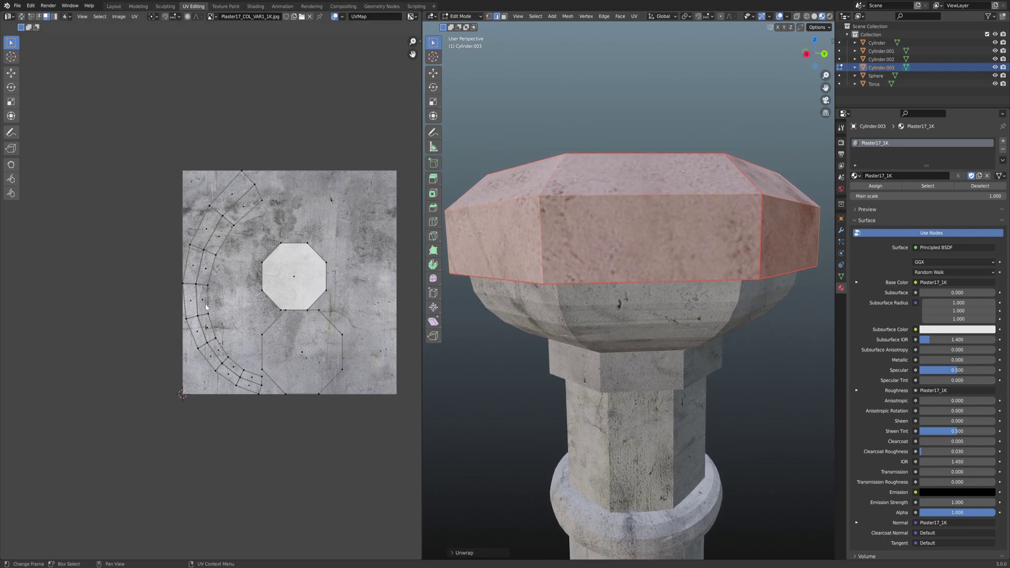
# Level both short edges of a middle quad in the slab's curved UV strip by scaling them to 0 along Y
pyautogui.scroll(3, 206, 309)
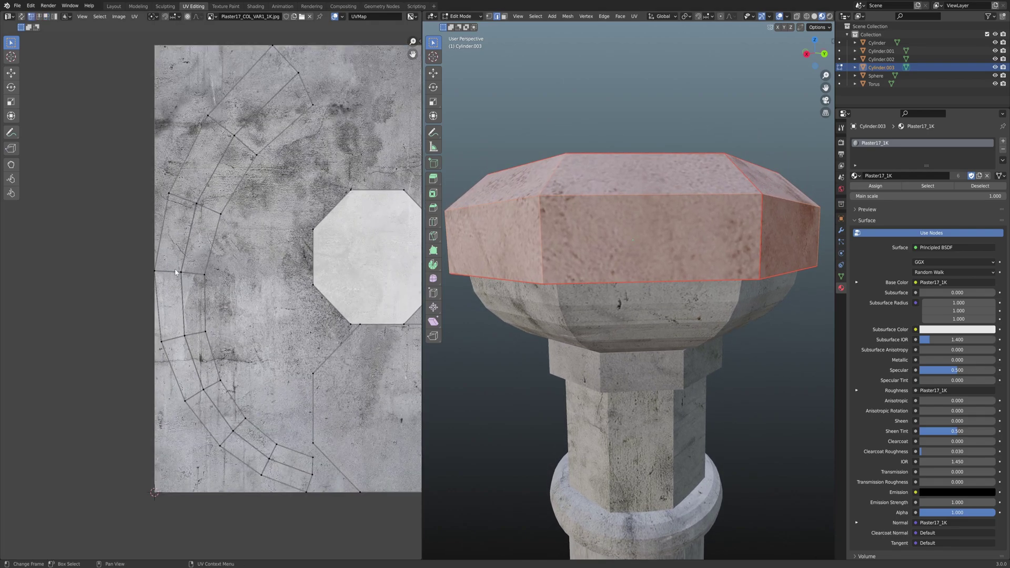
pyautogui.click(177, 270)
pyautogui.write('sy0')
pyautogui.press('Return')
pyautogui.click(196, 334)
pyautogui.write('sy0')
pyautogui.press('Return')
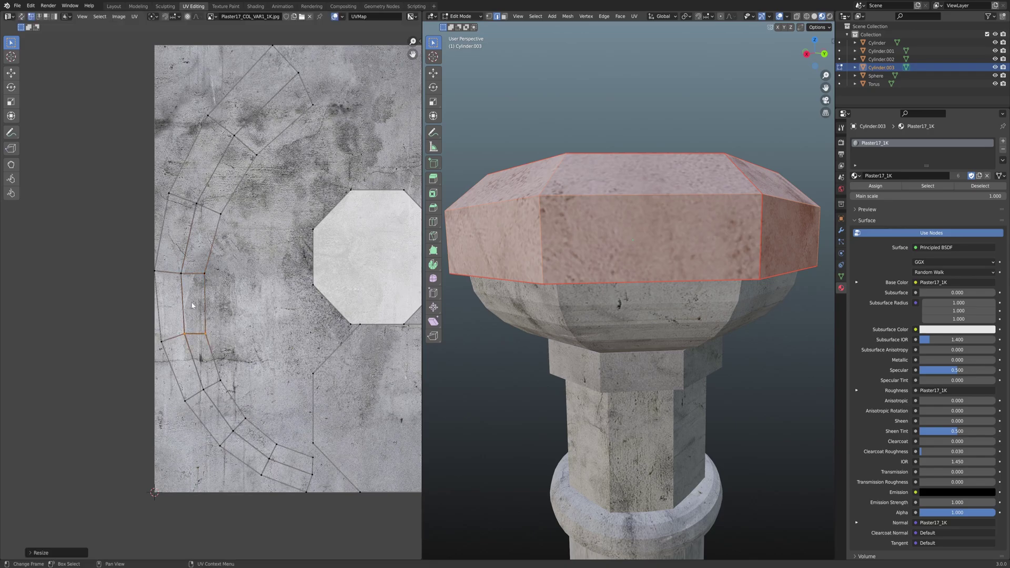
# Straighten the long edge of the same slab UV quad by scaling it to 0 along X
pyautogui.click(180, 313)
pyautogui.write('sx0')
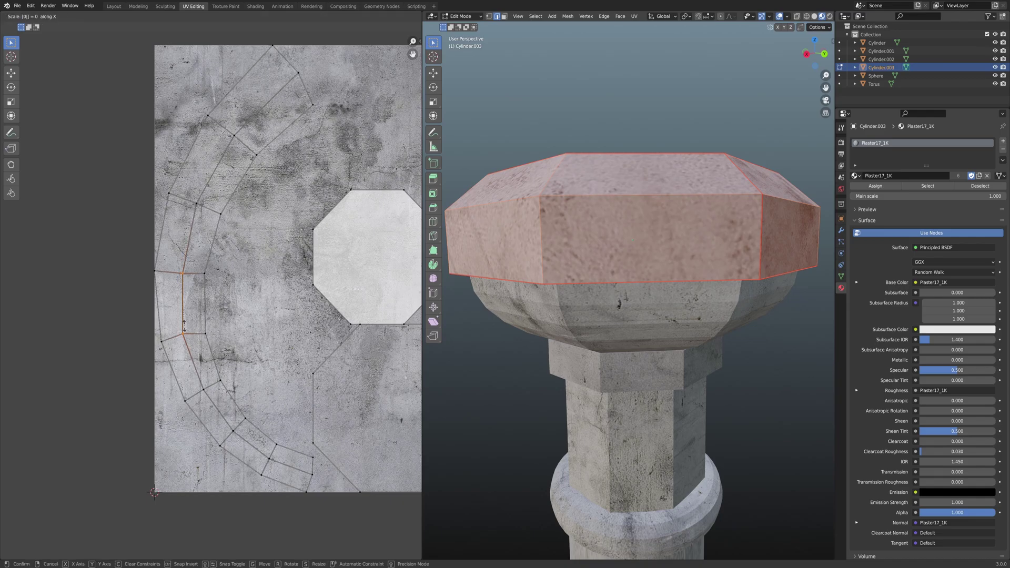
pyautogui.press('Return')
pyautogui.click(206, 310)
# Make the squared slab quad the active face, straighten its linked UV island with Follow Active Quads, and return to Object Mode
pyautogui.press('3')
pyautogui.click(200, 319)
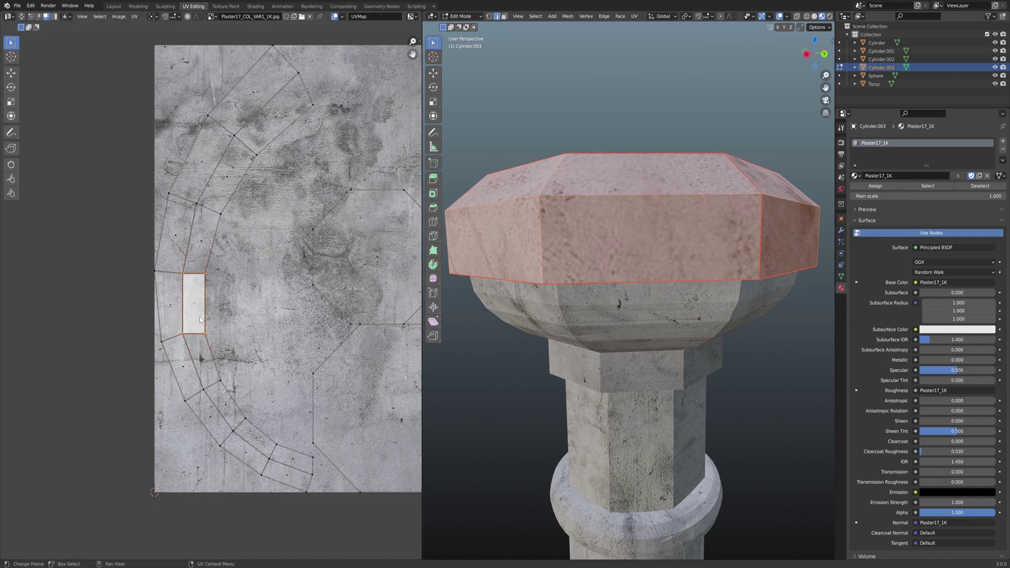
pyautogui.press('l')
pyautogui.rightClick(196, 308)
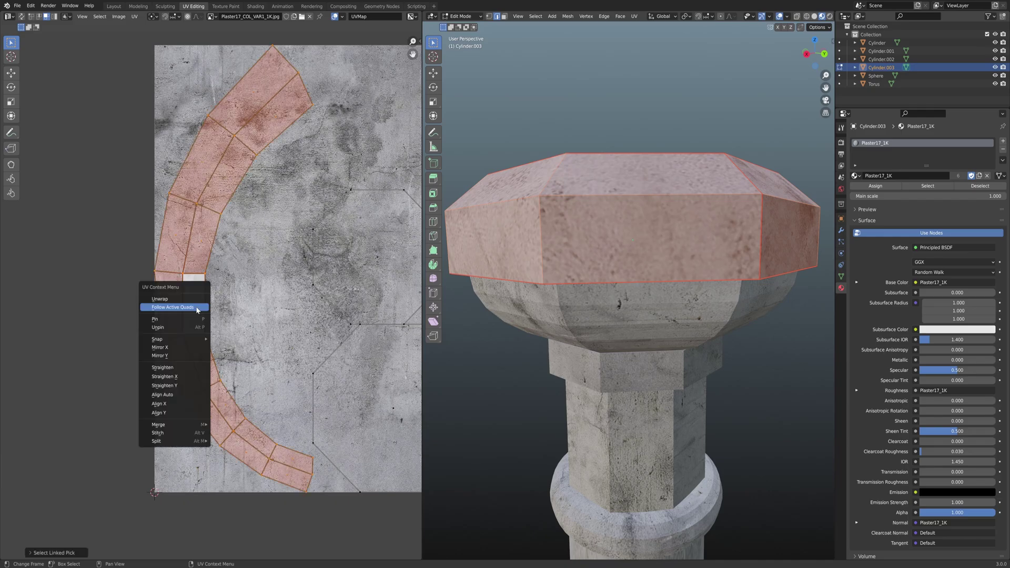
pyautogui.click(197, 308)
pyautogui.press('Tab')
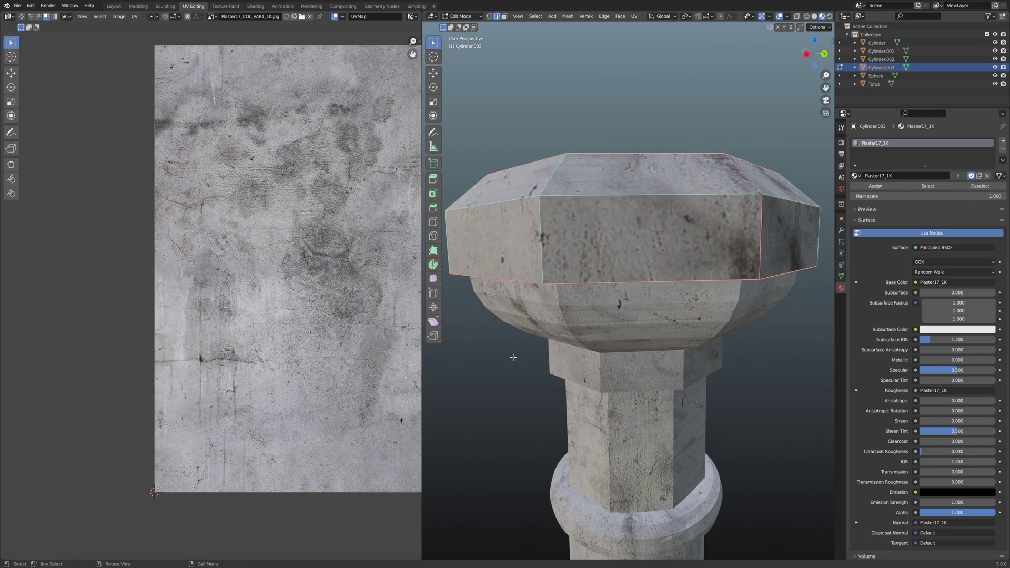
pyautogui.scroll(-5, 492, 372)
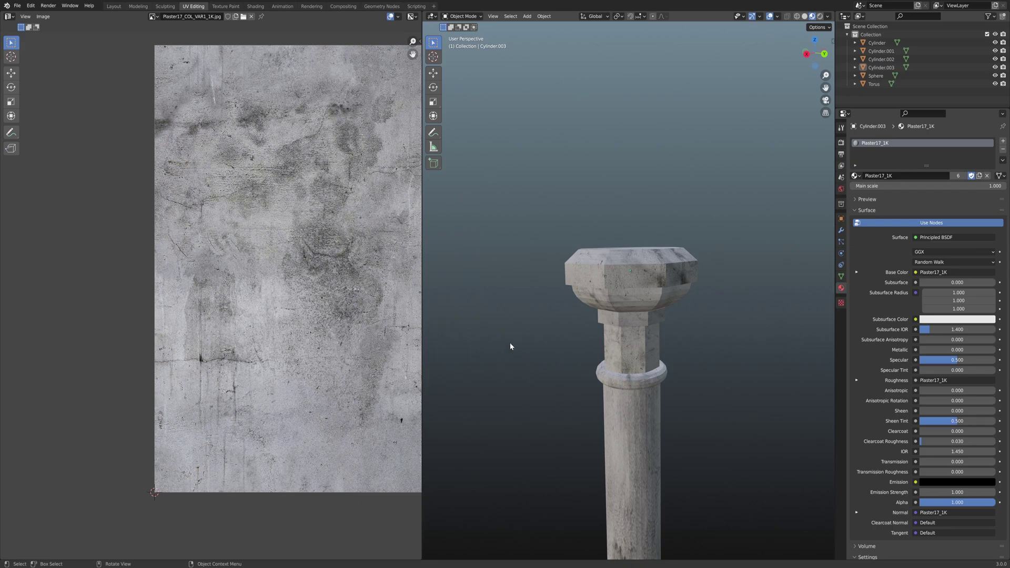
# Switch to the Layout workspace and show the full column in front orthographic view
pyautogui.click(113, 6)
pyautogui.scroll(-5, 443, 214)
pyautogui.moveTo(454, 193); pyautogui.dragTo(498, 247, button='middle')
pyautogui.press('KP_1')
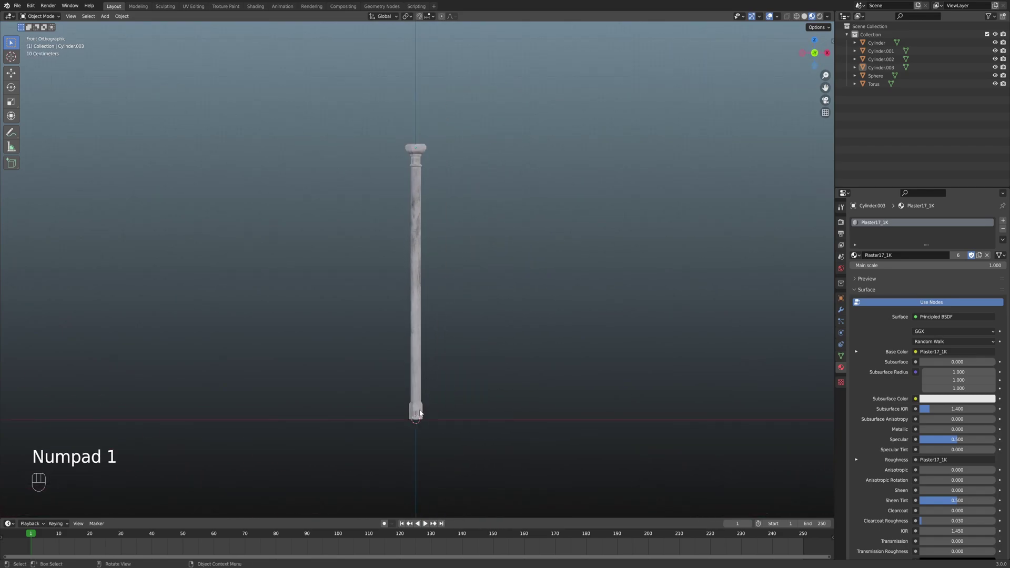
# Inspect the column in front view from its base to its capital, checking the separate parts
pyautogui.click(420, 413)
pyautogui.scroll(-2, 429, 311)
pyautogui.keyDown('shift'); pyautogui.moveTo(431, 255); pyautogui.dragTo(418, 226, button='middle'); pyautogui.keyUp('shift')
pyautogui.scroll(4, 416, 200)
pyautogui.scroll(1, 431, 212)
pyautogui.scroll(-2, 413, 156)
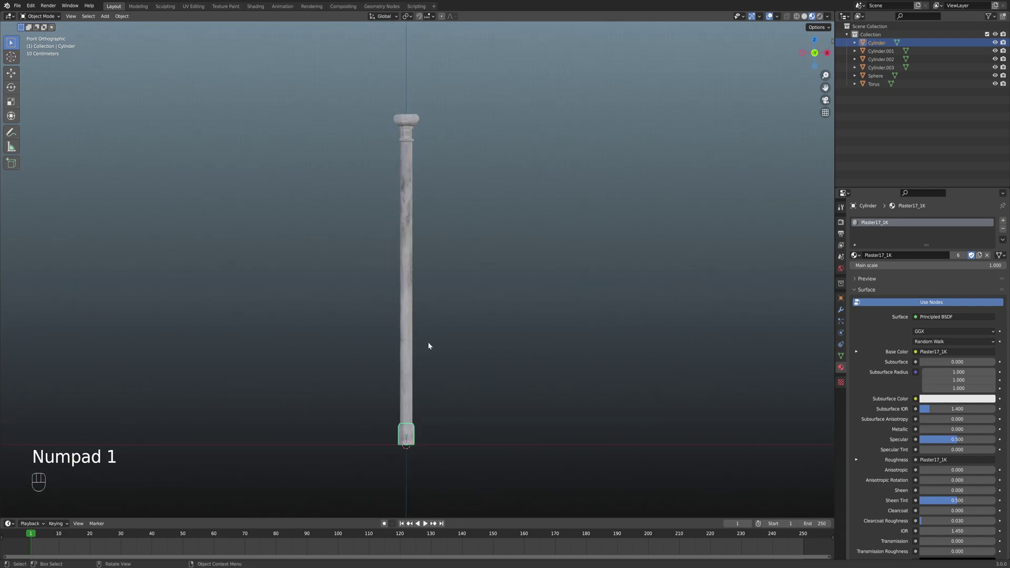
pyautogui.click(408, 124)
pyautogui.keyDown('shift'); pyautogui.moveTo(414, 128); pyautogui.dragTo(431, 189, button='middle'); pyautogui.keyUp('shift')
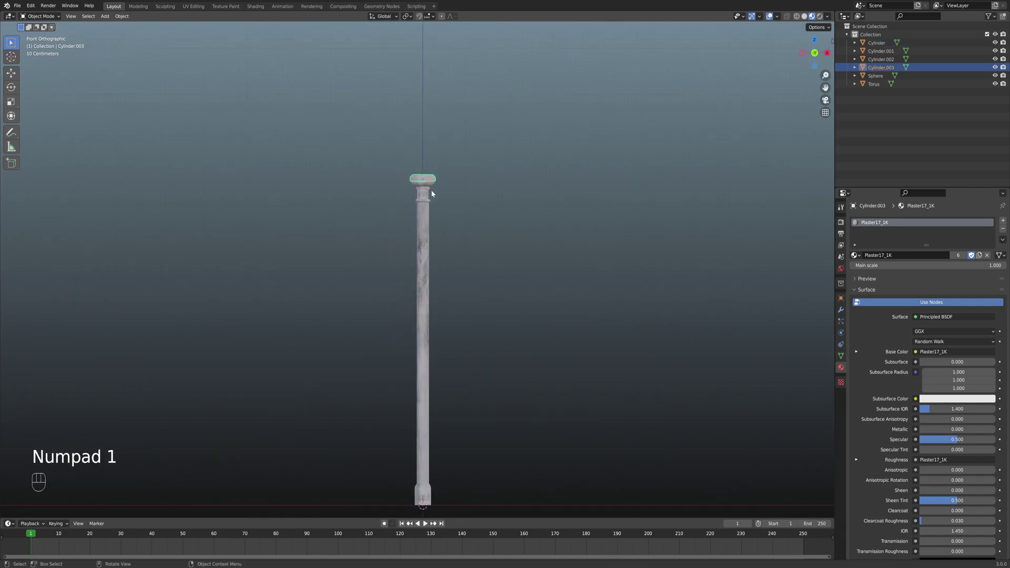
pyautogui.keyDown('shift'); pyautogui.moveTo(429, 239); pyautogui.dragTo(409, 112, button='middle'); pyautogui.keyUp('shift')
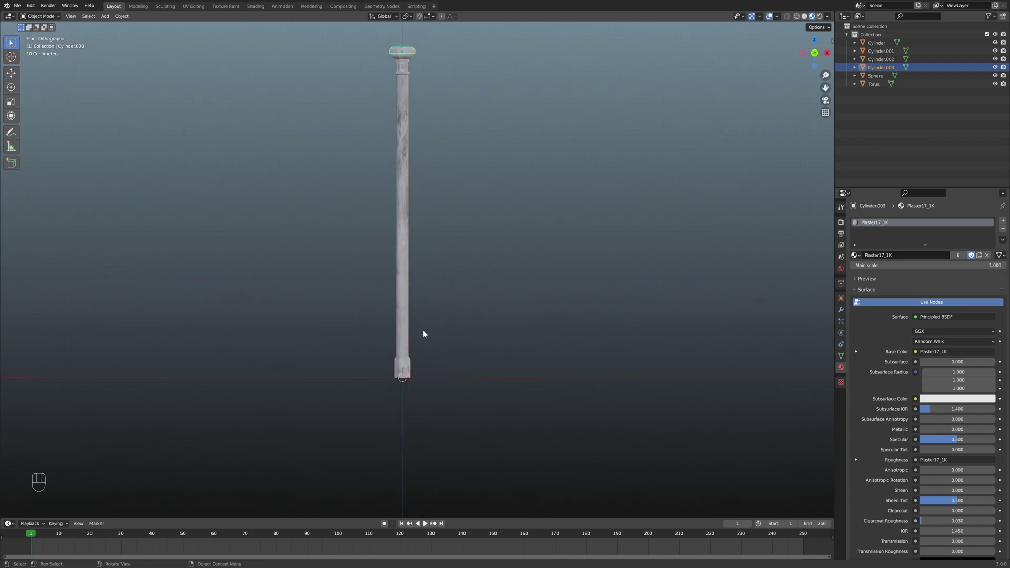
pyautogui.click(409, 371)
pyautogui.keyDown('shift'); pyautogui.moveTo(424, 167); pyautogui.dragTo(435, 260, button='middle'); pyautogui.keyUp('shift')
pyautogui.scroll(2, 427, 388)
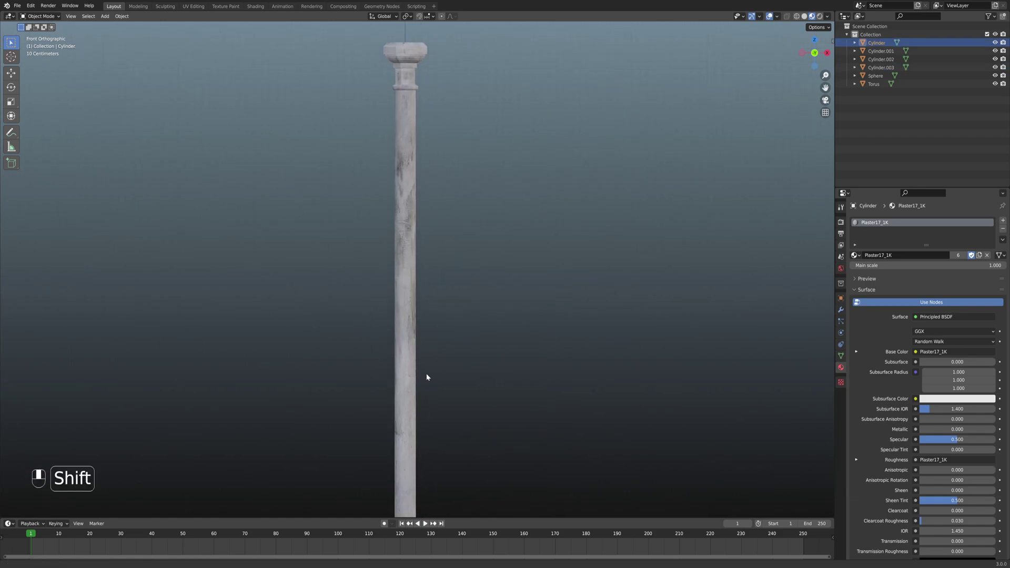
pyautogui.keyDown('shift'); pyautogui.moveTo(427, 388); pyautogui.dragTo(409, 425, button='middle'); pyautogui.keyUp('shift')
pyautogui.moveTo(417, 242)
pyautogui.keyDown('shift'); pyautogui.mouseDown(button='middle')
pyautogui.moveTo(434, 188)
pyautogui.moveTo(431, 252)
pyautogui.mouseUp(button='middle'); pyautogui.keyUp('shift')
# Select all column parts from the top slab down, with the base as the active object, and join them into one
pyautogui.click(444, 89)
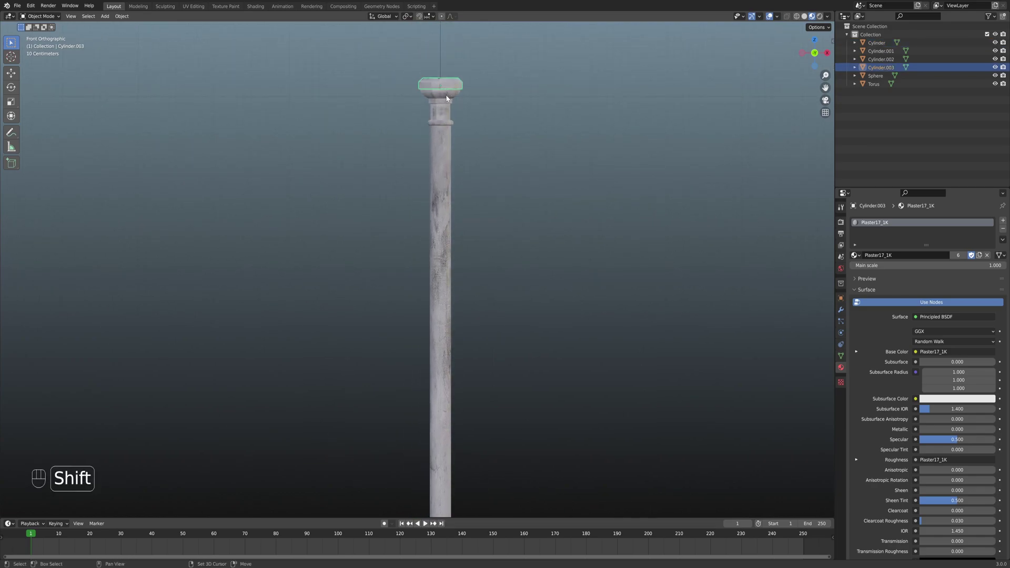
pyautogui.keyDown('shift'); pyautogui.moveTo(447, 95); pyautogui.dragTo(443, 140, button='middle'); pyautogui.keyUp('shift')
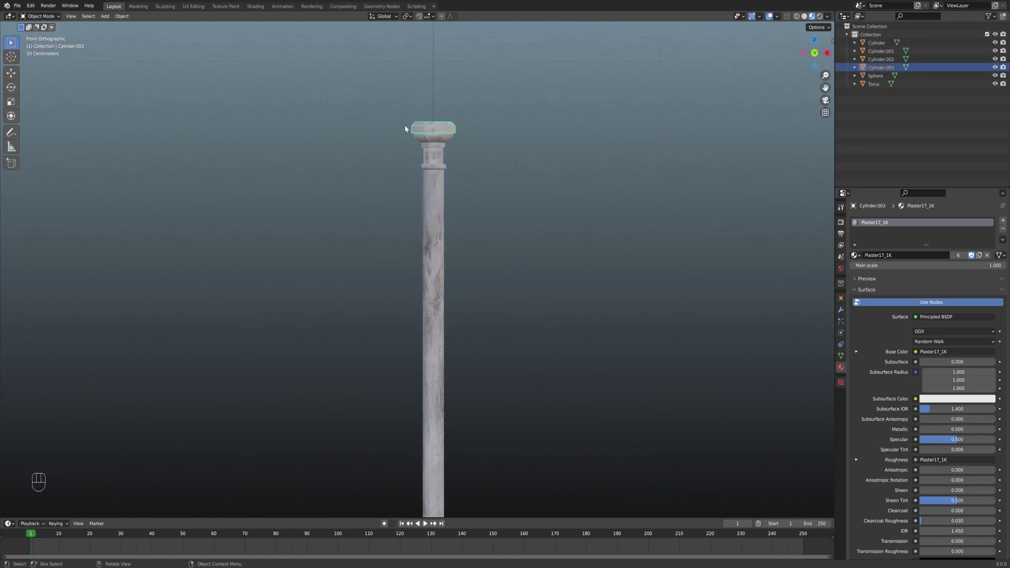
pyautogui.keyDown('shift'); pyautogui.click(438, 141); pyautogui.keyUp('shift')
pyautogui.keyDown('shift'); pyautogui.click(438, 159); pyautogui.keyUp('shift')
pyautogui.keyDown('shift'); pyautogui.click(437, 169); pyautogui.keyUp('shift')
pyautogui.keyDown('shift'); pyautogui.click(441, 194); pyautogui.keyUp('shift')
pyautogui.scroll(-4, 436, 263)
pyautogui.scroll(4, 435, 330)
pyautogui.keyDown('shift'); pyautogui.click(444, 218); pyautogui.keyUp('shift')
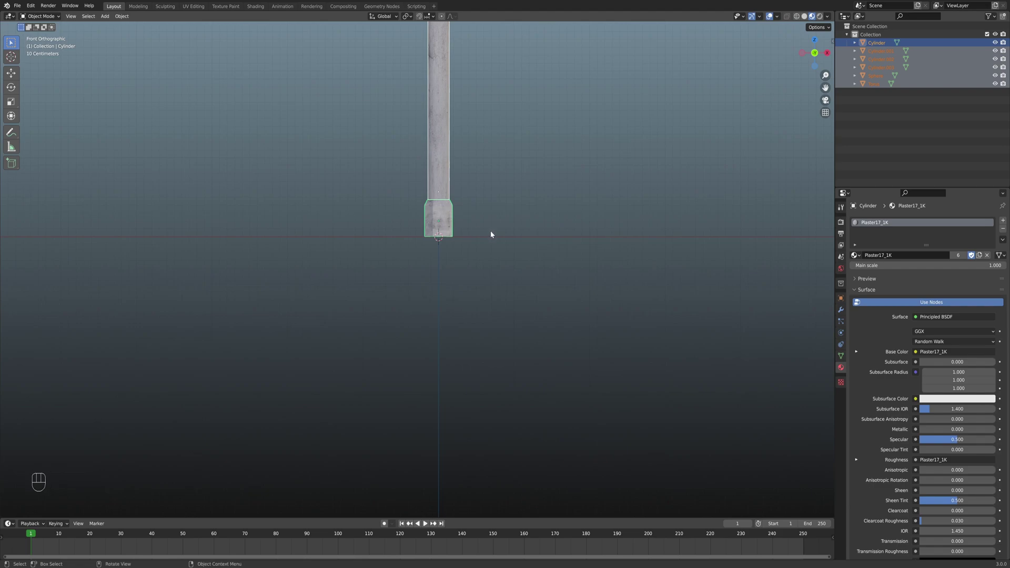
pyautogui.hotkey('ctrl', 'j')
# Duplicate the joined column and place the copy 3 m away along the positive X axis
pyautogui.scroll(-3, 494, 227)
pyautogui.keyDown('shift'); pyautogui.moveTo(478, 171); pyautogui.dragTo(454, 233, button='middle'); pyautogui.keyUp('shift')
pyautogui.click(417, 185)
pyautogui.scroll(-2, 463, 223)
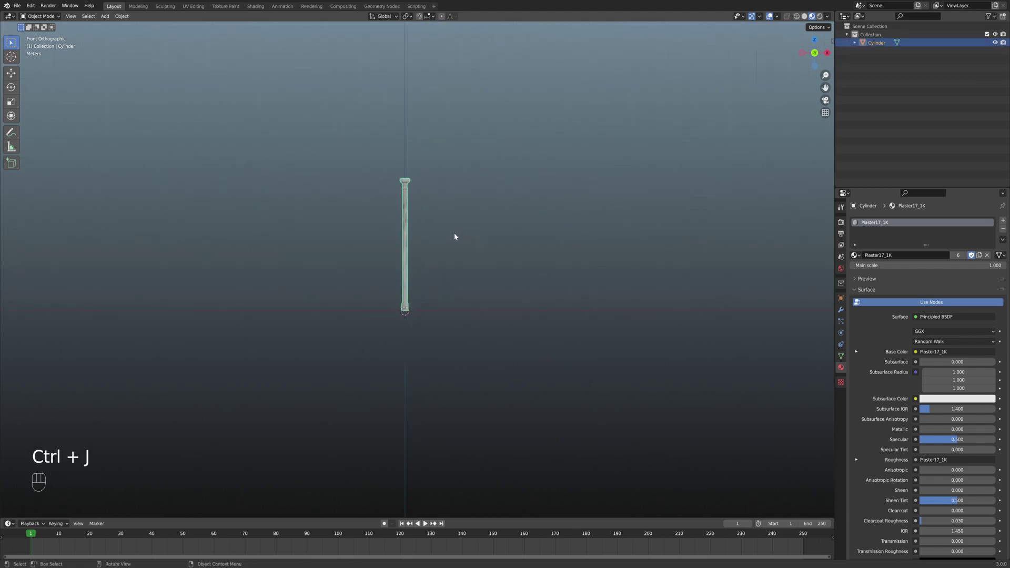
pyautogui.hotkey('shift', 'd')
pyautogui.press('x')
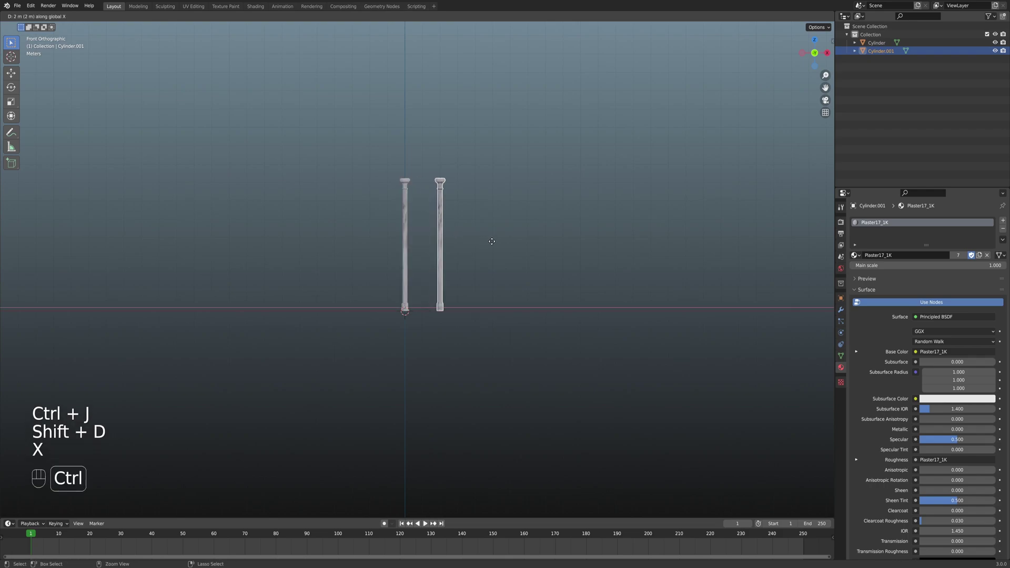
pyautogui.click(505, 244)
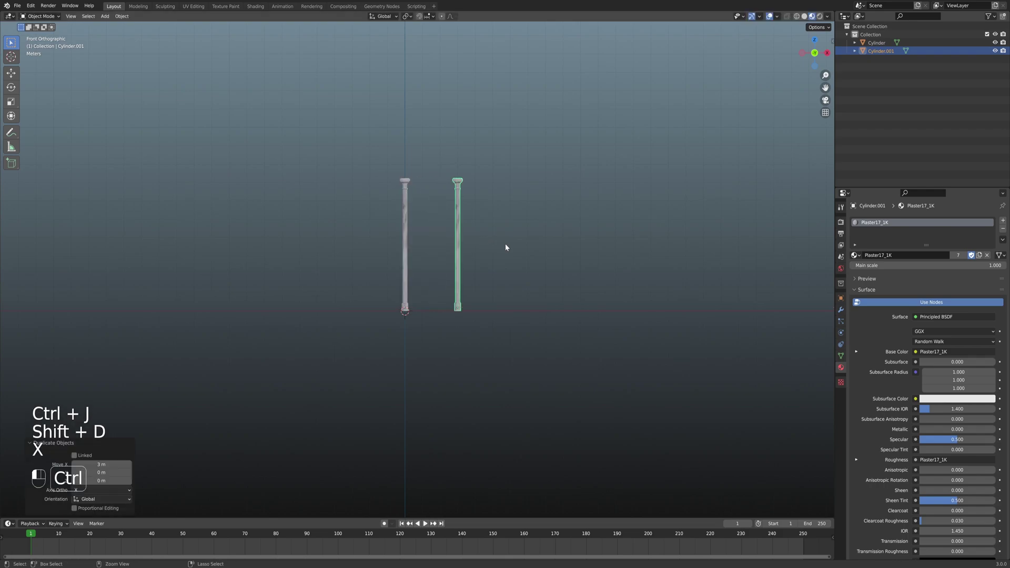
# Duplicate the original column and place the copy at -3 m along the X axis
pyautogui.click(406, 230)
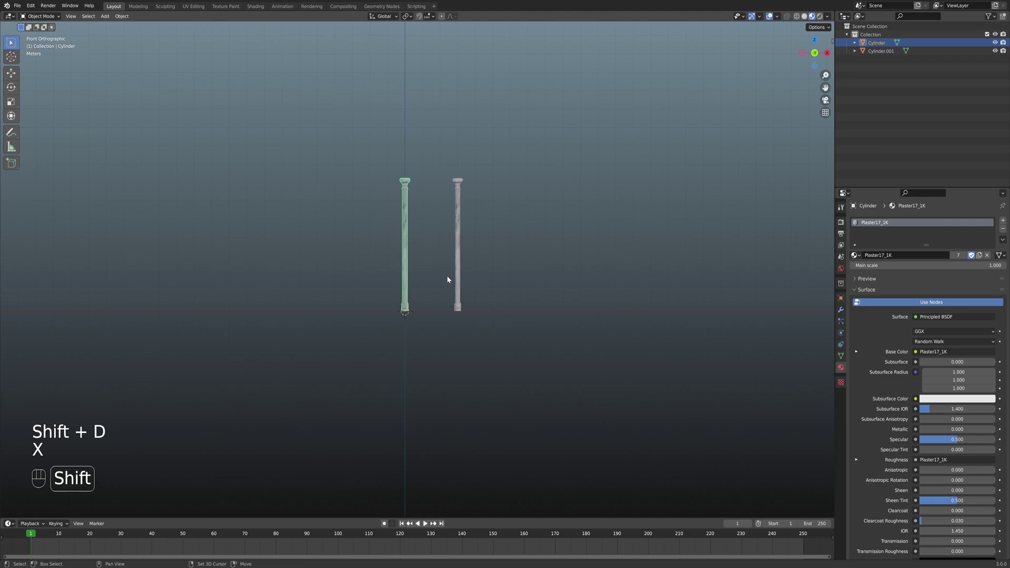
pyautogui.hotkey('shift', 'd')
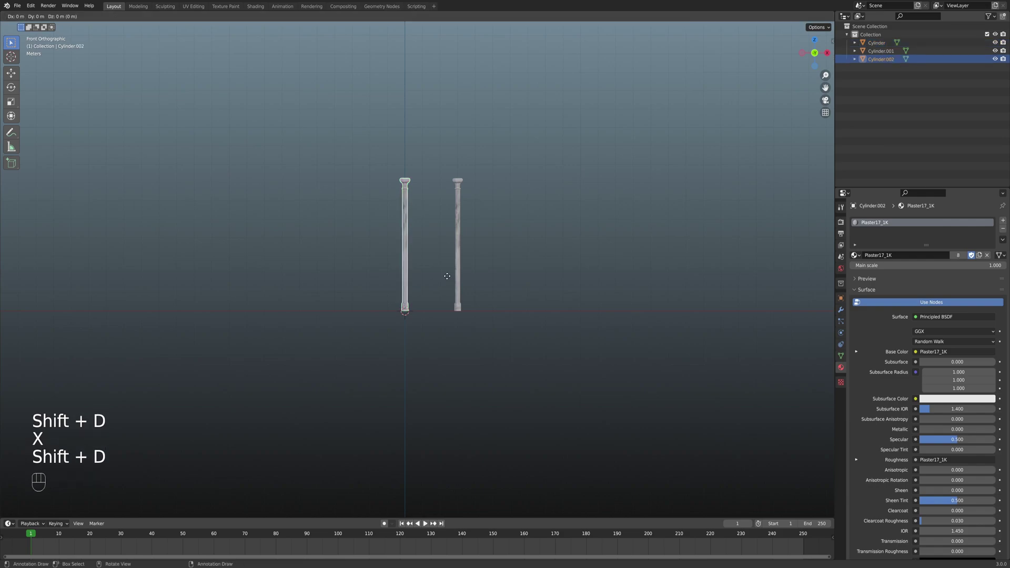
pyautogui.press('x')
pyautogui.press('ctrl')
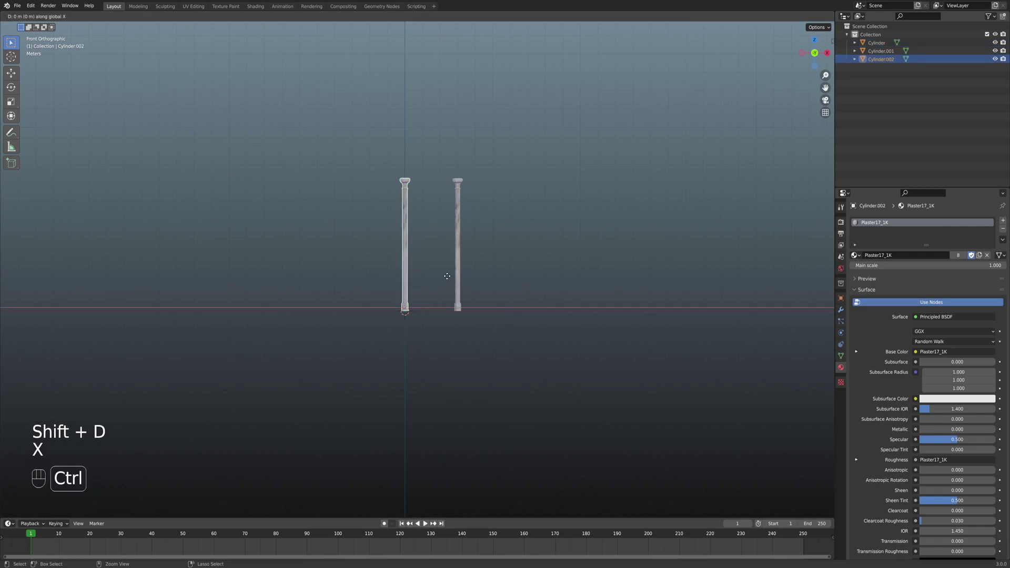
pyautogui.click(389, 272)
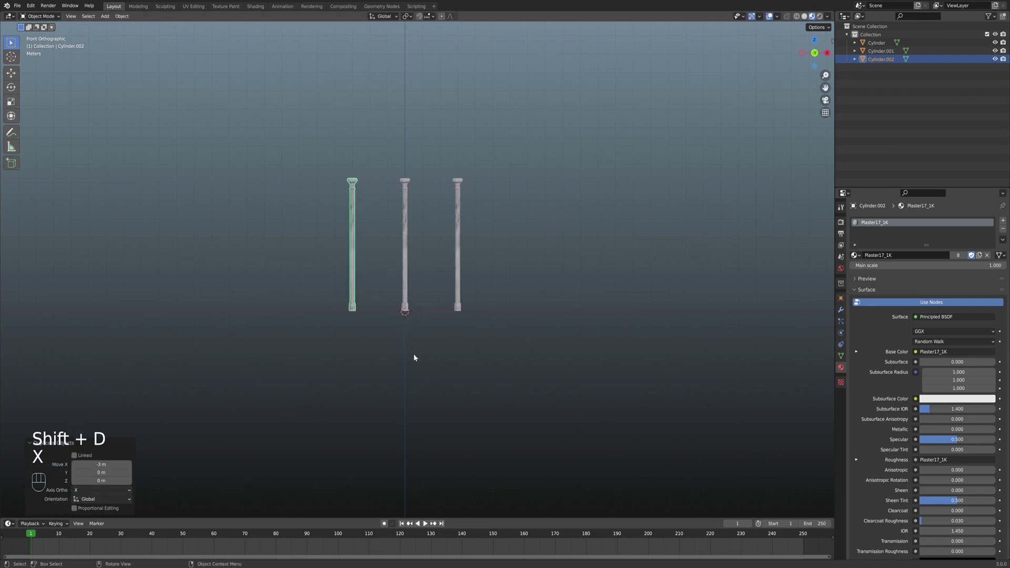